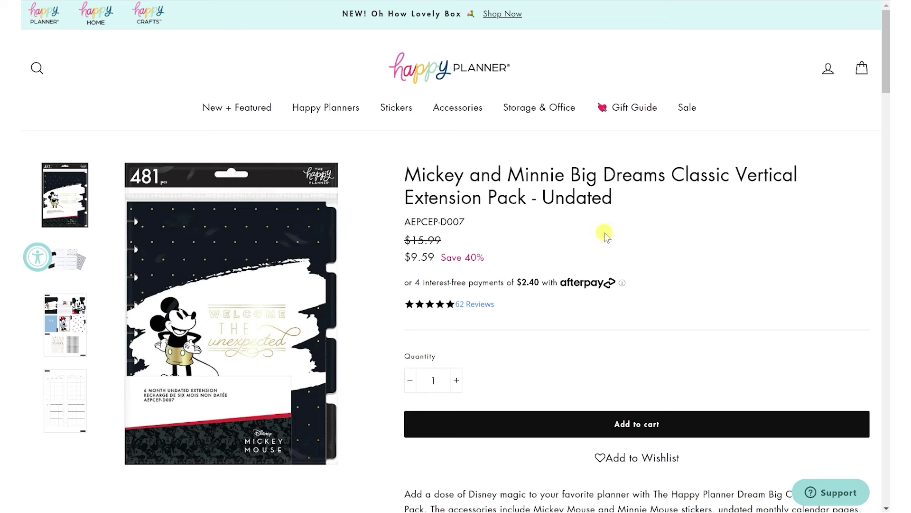
Step: Copy the product name "Mickey and Minnie Big Dreams Classic Vertical Extension Pack" from the product page's title
{"action": "left_click", "coordinate": [525, 200]}
{"action": "left_click_drag", "start_coordinate": [525, 200], "coordinate": [408, 178]}
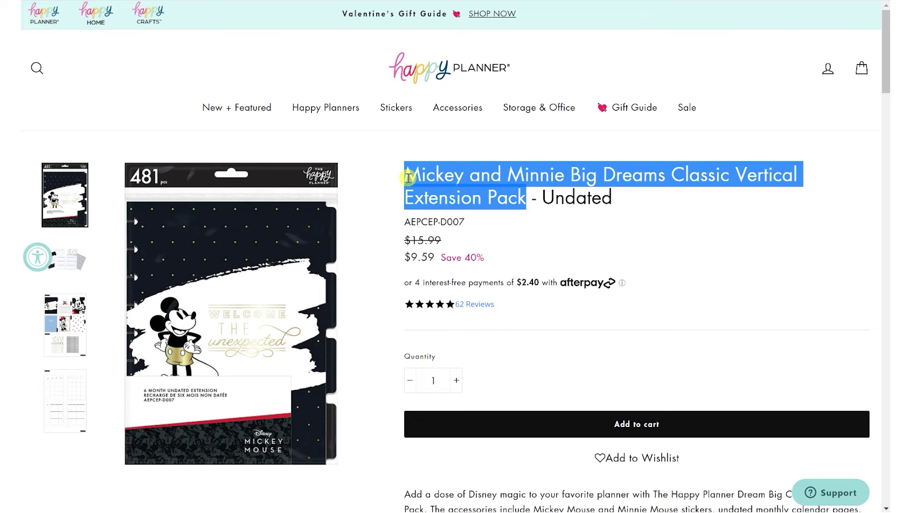
{"action": "right_click", "coordinate": [408, 178]}
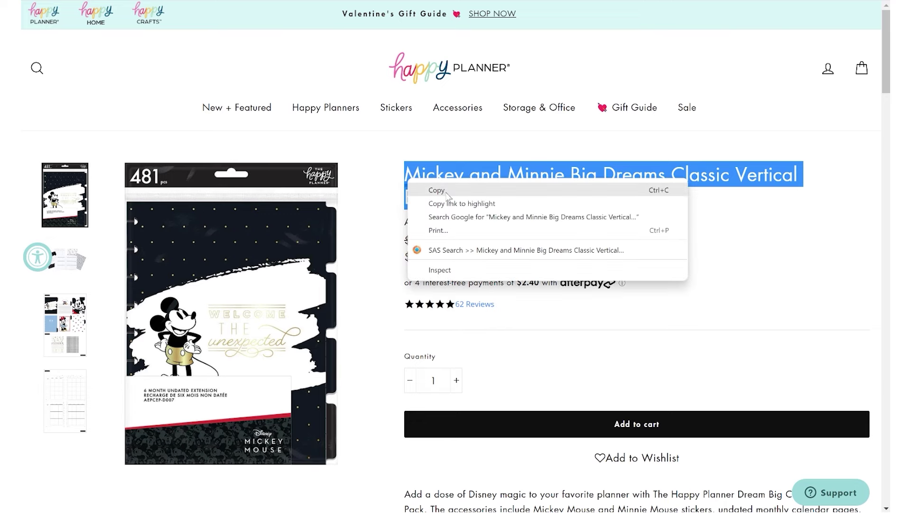
{"action": "left_click", "coordinate": [446, 191]}
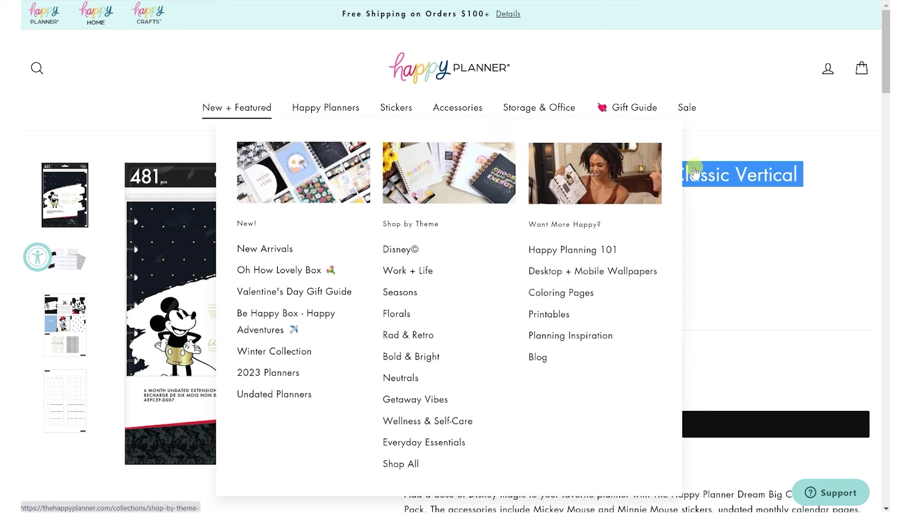
{"action": "right_click", "coordinate": [703, 165]}
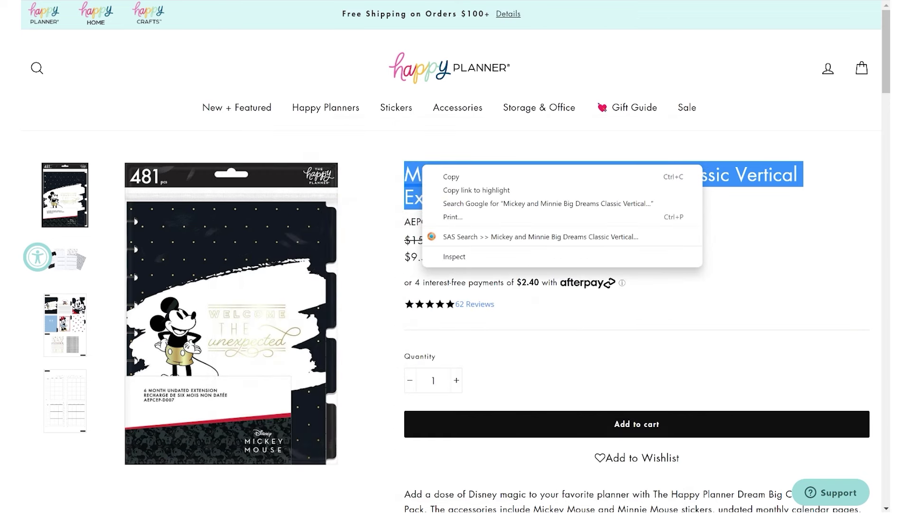
{"action": "left_click", "coordinate": [451, 176]}
Step: Switch to Amazon and search for the copied name "Mickey and Minnie Big Dreams Classic Vertical Extension Pack"
{"action": "left_click", "coordinate": [213, 0]}
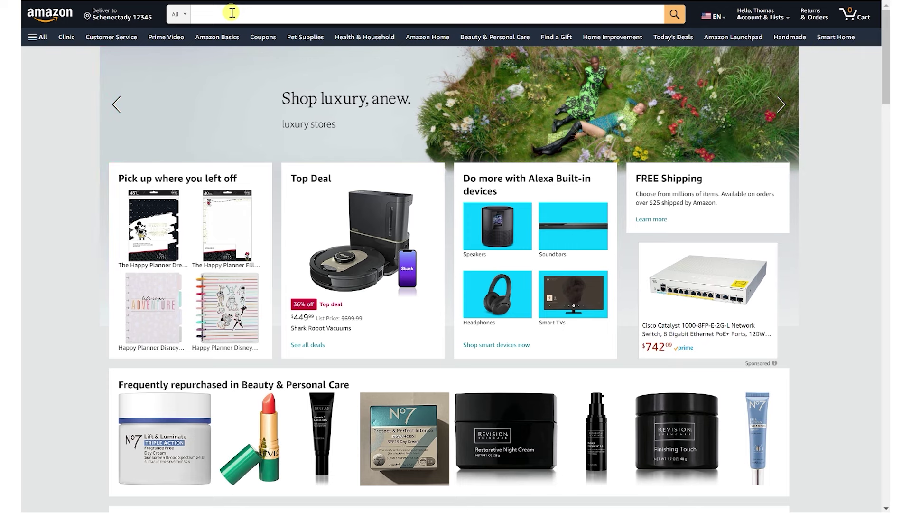
{"action": "left_click", "coordinate": [232, 13]}
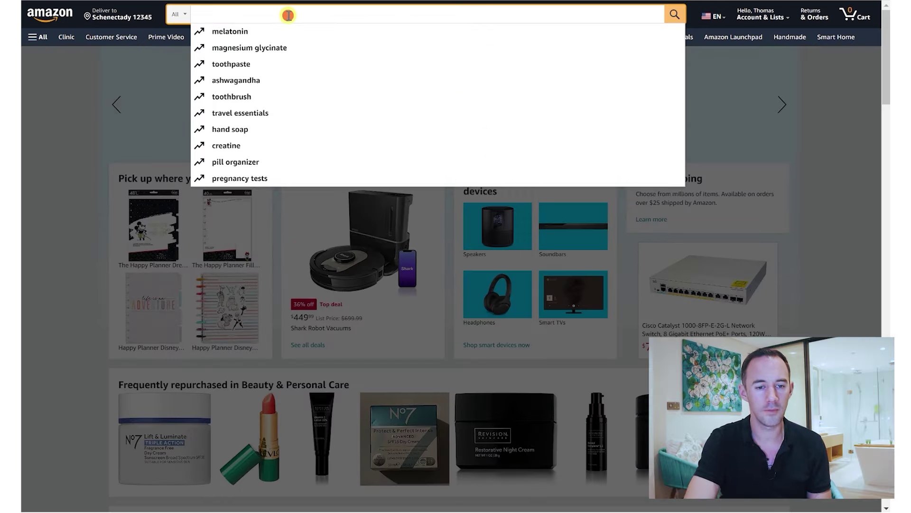
{"action": "right_click", "coordinate": [288, 17]}
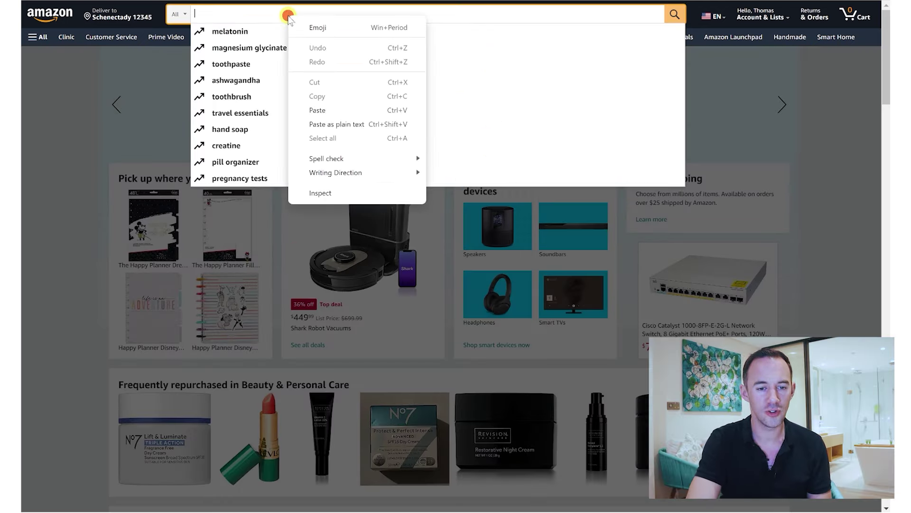
{"action": "left_click", "coordinate": [334, 114]}
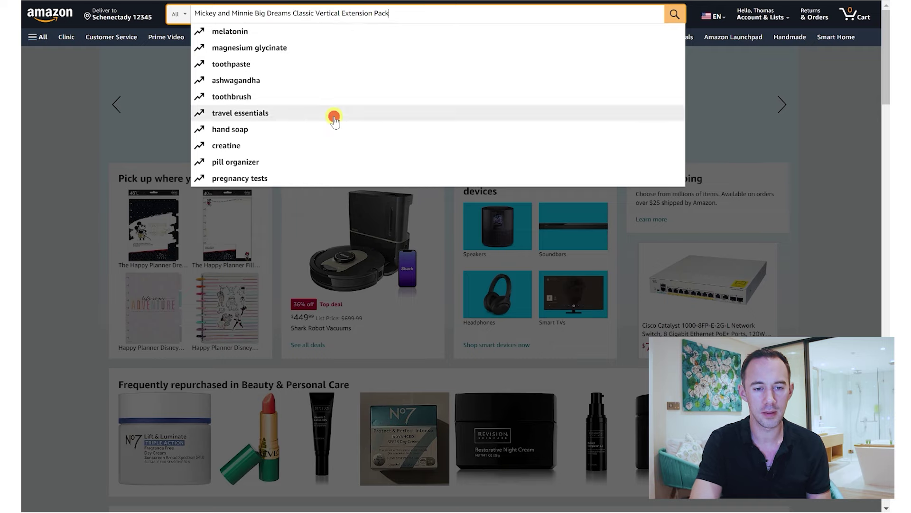
{"action": "key", "text": "Return"}
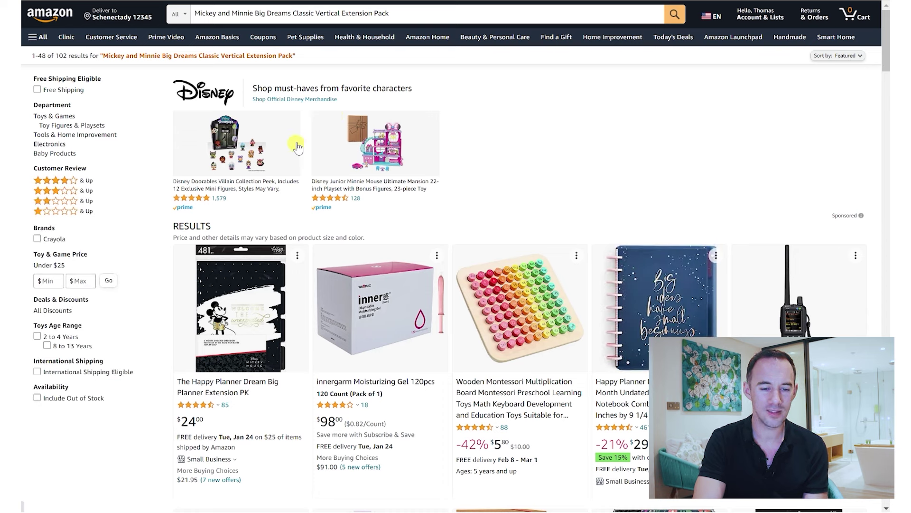
Step: Open the "The Happy Planner Dream Big Planner Extension PK" search result in a new tab and switch to it
{"action": "left_click", "coordinate": [245, 298]}
{"action": "right_click", "coordinate": [245, 297]}
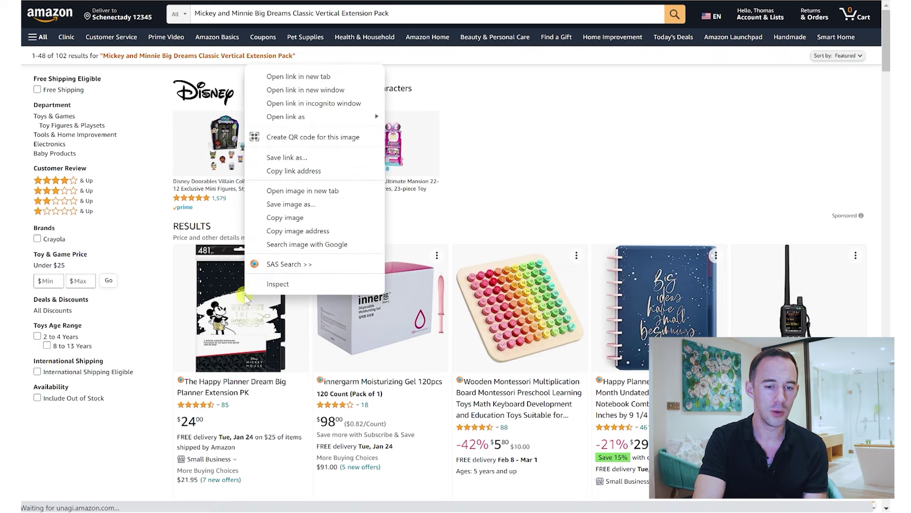
{"action": "left_click", "coordinate": [320, 78]}
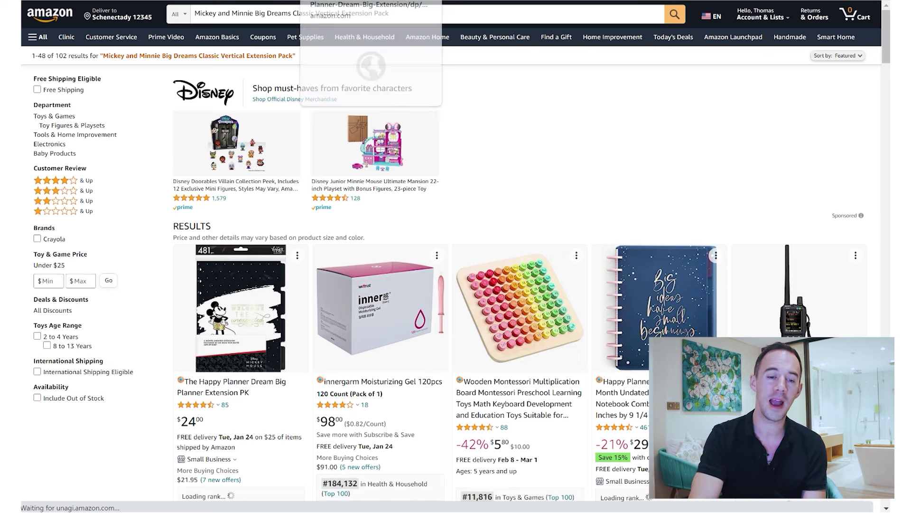
{"action": "left_click", "coordinate": [337, 1]}
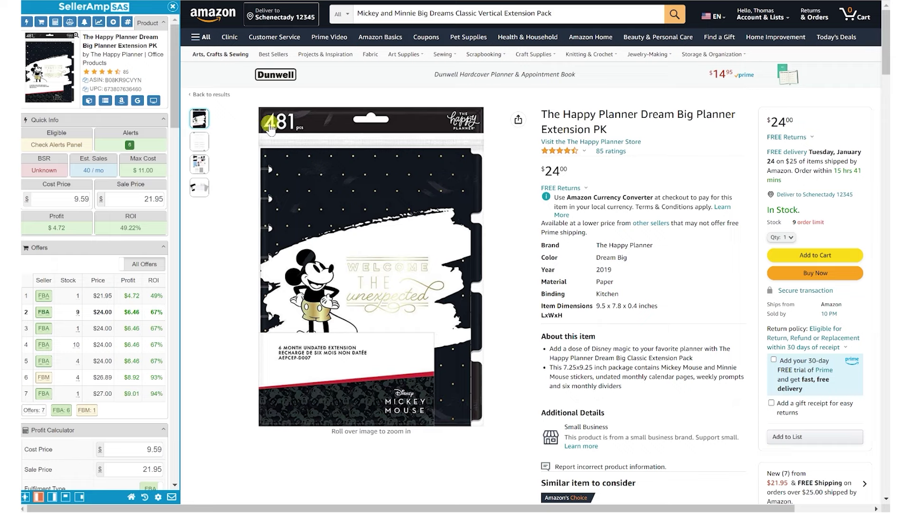
Step: Compare the Amazon listing's product images with those on the Happy Planner product page
{"action": "mouse_move", "coordinate": [317, 351]}
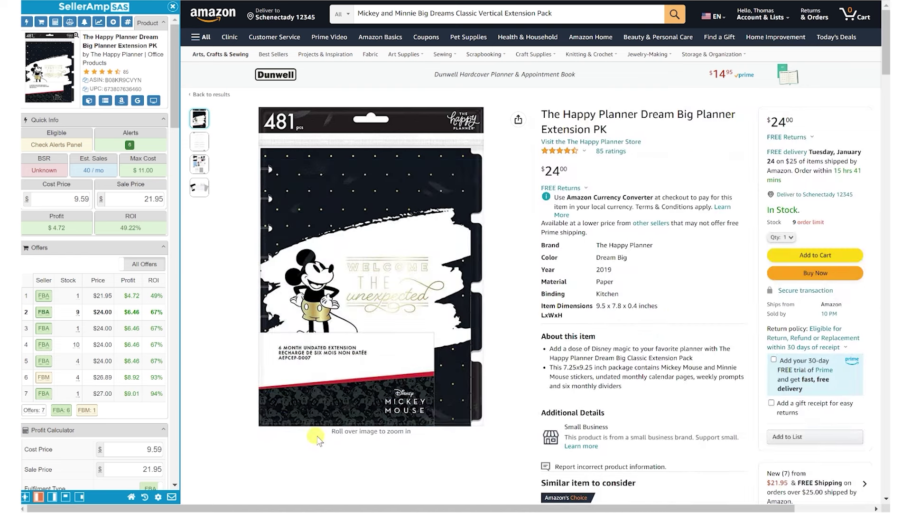
{"action": "mouse_move", "coordinate": [293, 386]}
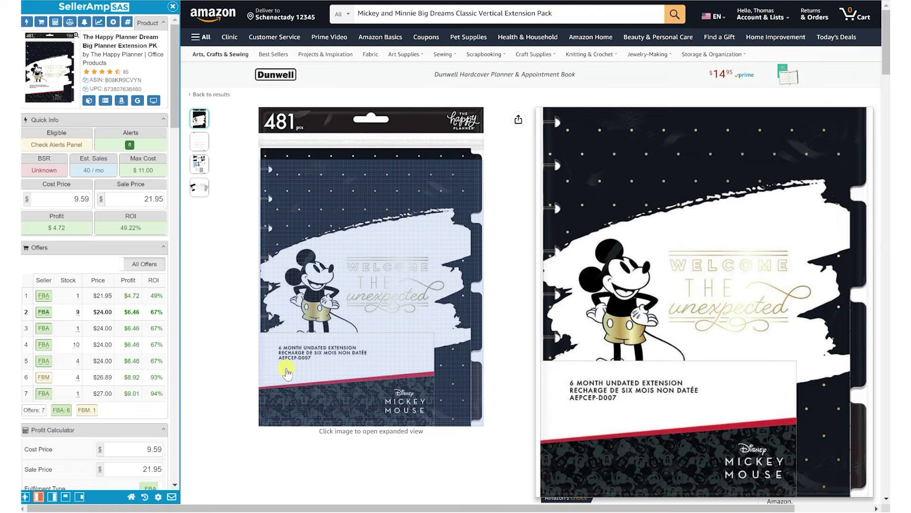
{"action": "key", "text": "ctrl+Tab"}
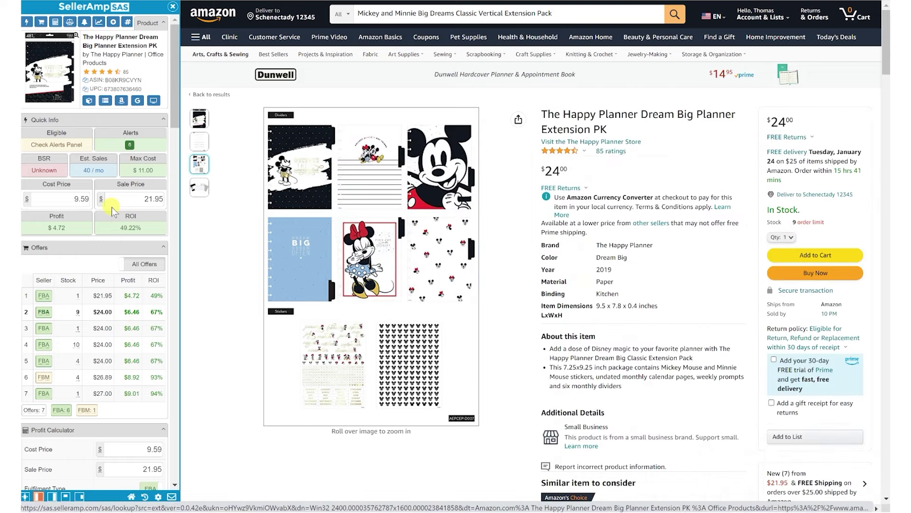
{"action": "mouse_move", "coordinate": [198, 126]}
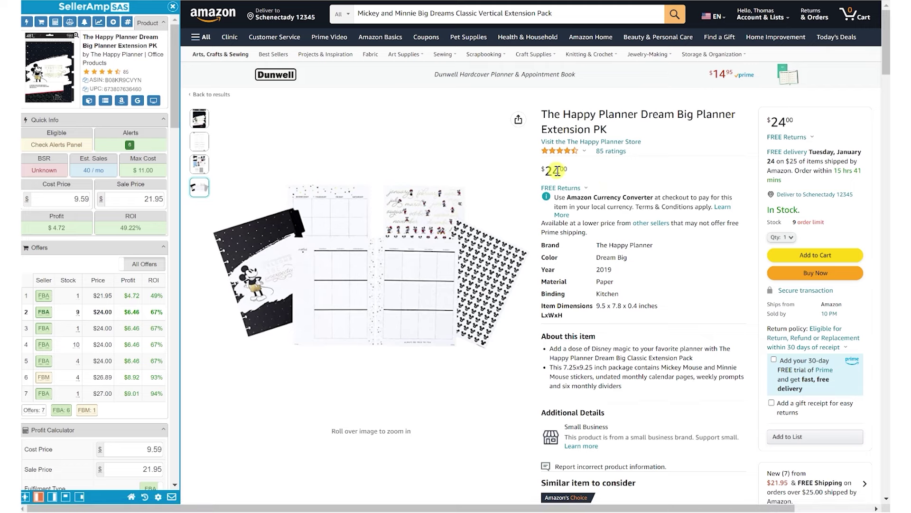
Step: Set the sale price in the SellerAmp Quick Info to 24
{"action": "double_click", "coordinate": [129, 201]}
{"action": "type", "text": "24"}
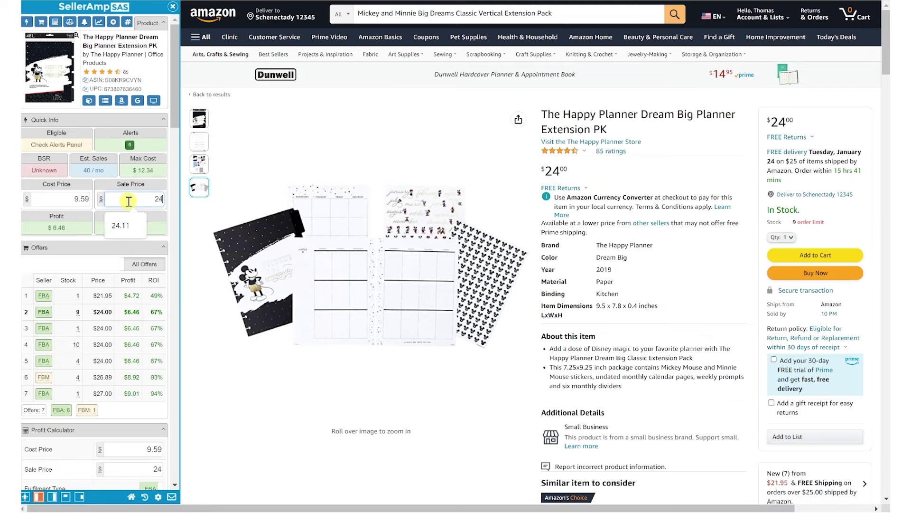
{"action": "key", "text": "Return"}
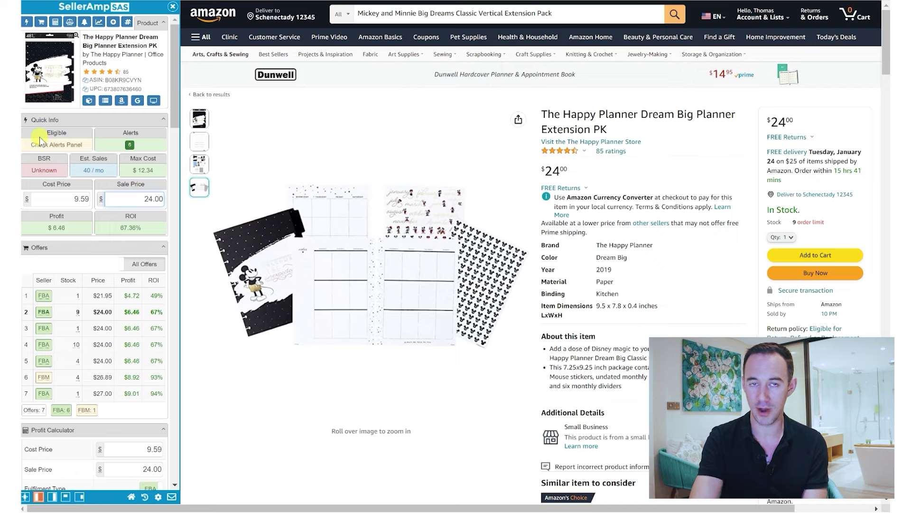
Step: Examine the SellerAmp offers and the Keepa price history, focusing on the Buy Box price and sales rank
{"action": "scroll", "coordinate": [46, 161], "scroll_direction": "down", "scroll_amount": 2}
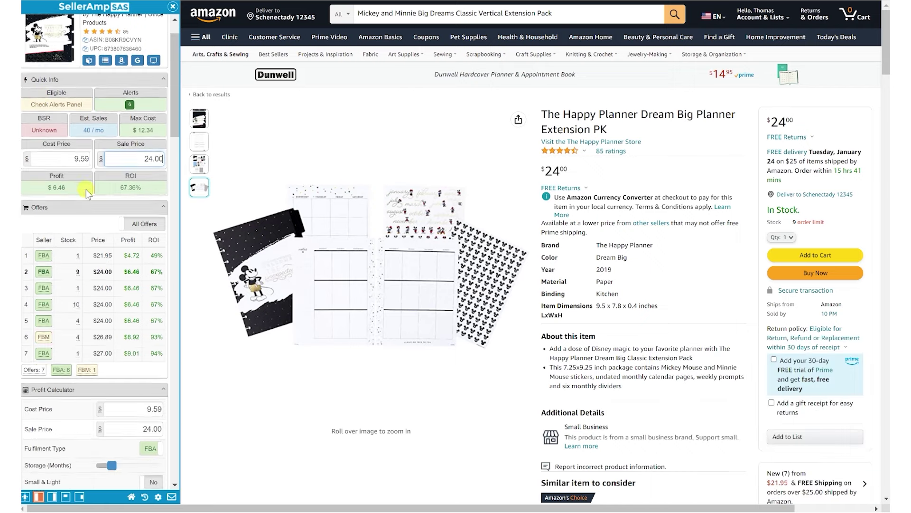
{"action": "scroll", "coordinate": [143, 214], "scroll_direction": "up", "scroll_amount": 2}
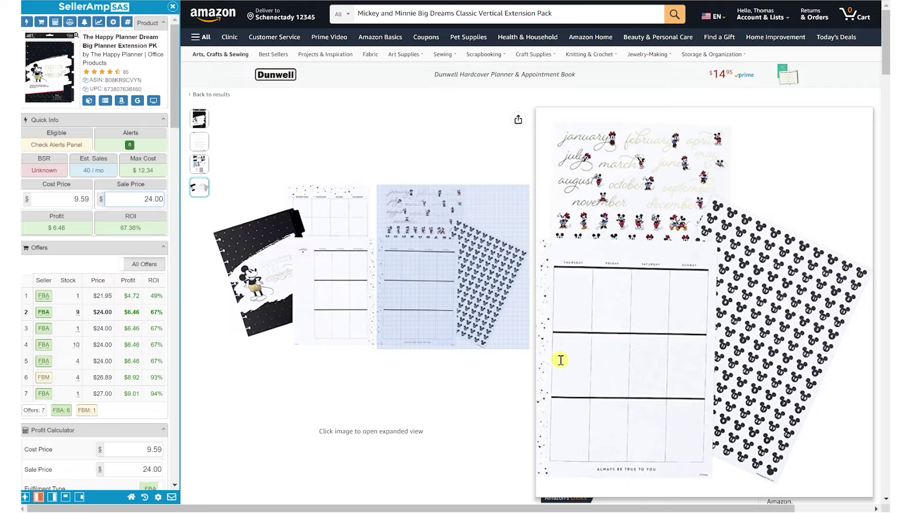
{"action": "scroll", "coordinate": [504, 400], "scroll_direction": "down", "scroll_amount": 8}
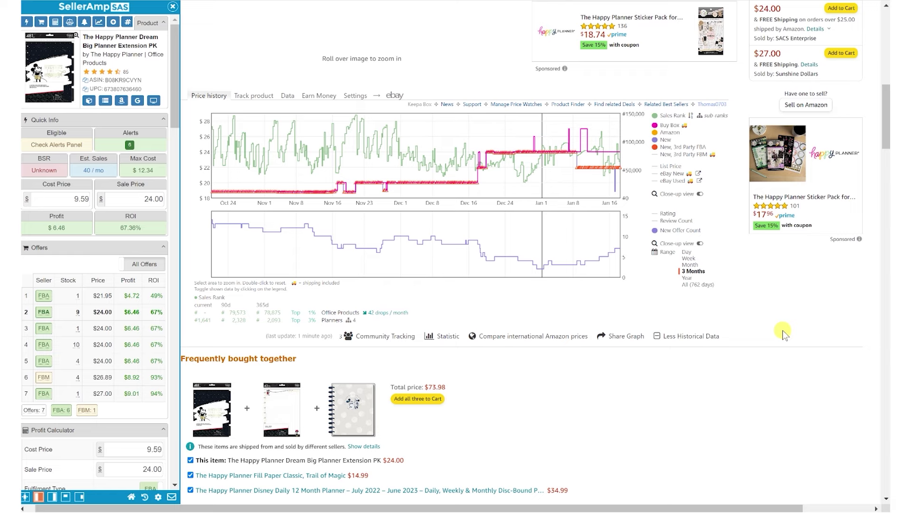
{"action": "scroll", "coordinate": [782, 329], "scroll_direction": "up", "scroll_amount": 8}
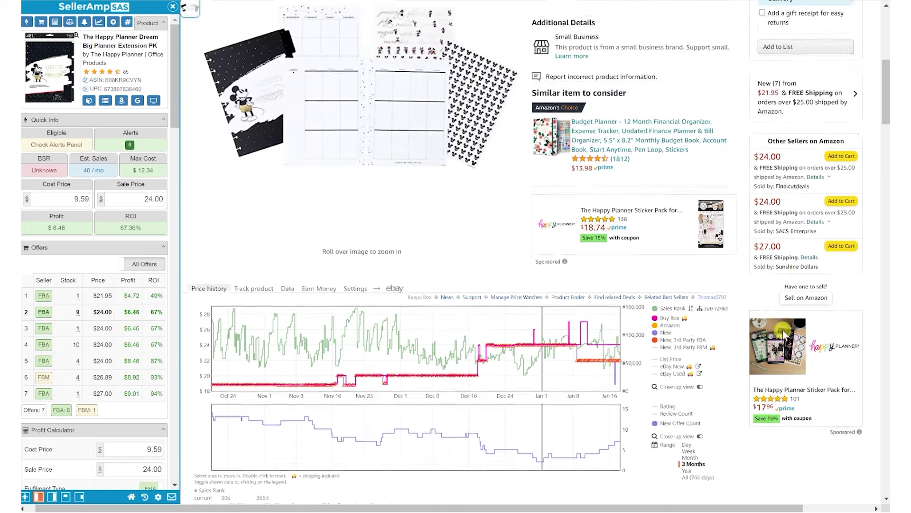
{"action": "scroll", "coordinate": [782, 329], "scroll_direction": "up", "scroll_amount": 3}
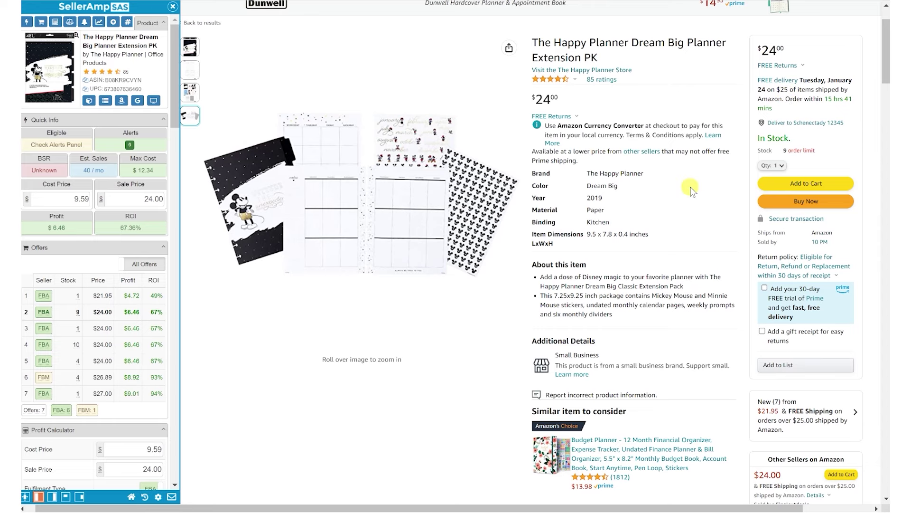
{"action": "scroll", "coordinate": [688, 194], "scroll_direction": "down", "scroll_amount": 4}
{"action": "scroll", "coordinate": [688, 193], "scroll_direction": "down", "scroll_amount": 4}
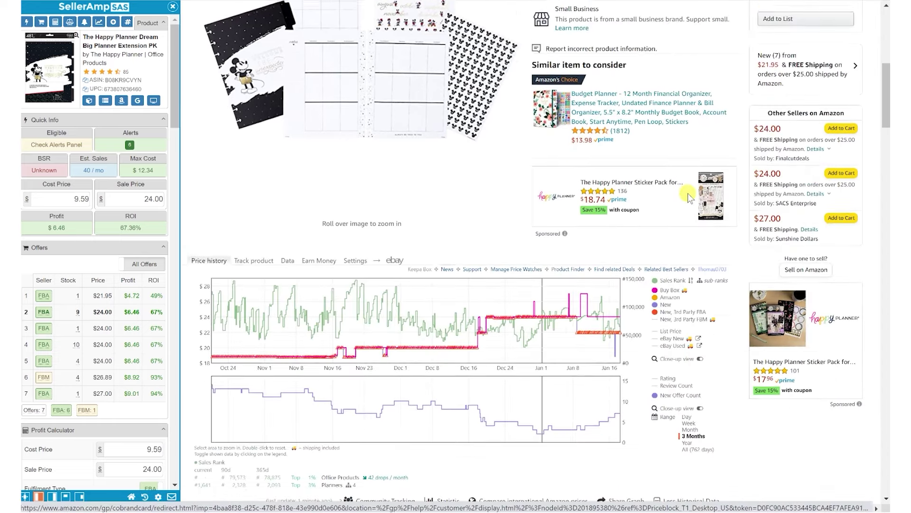
{"action": "scroll", "coordinate": [688, 193], "scroll_direction": "down", "scroll_amount": 2}
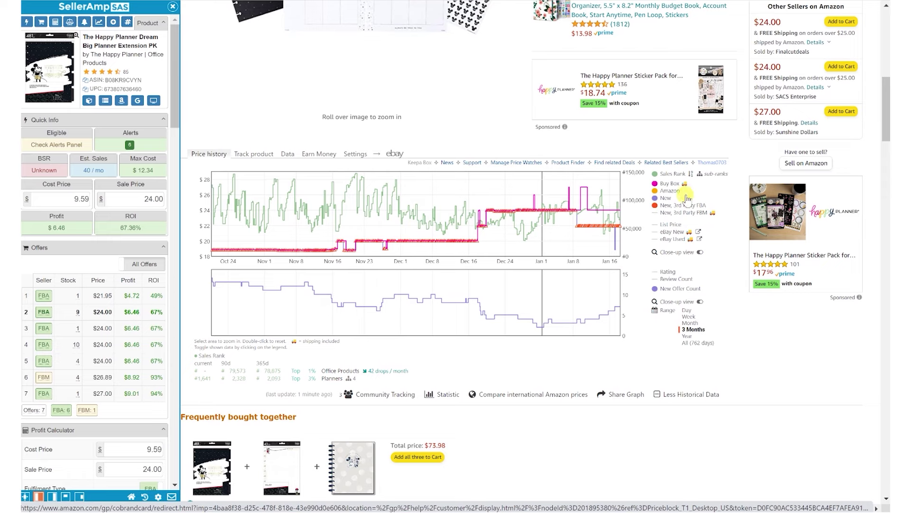
{"action": "left_click", "coordinate": [669, 184]}
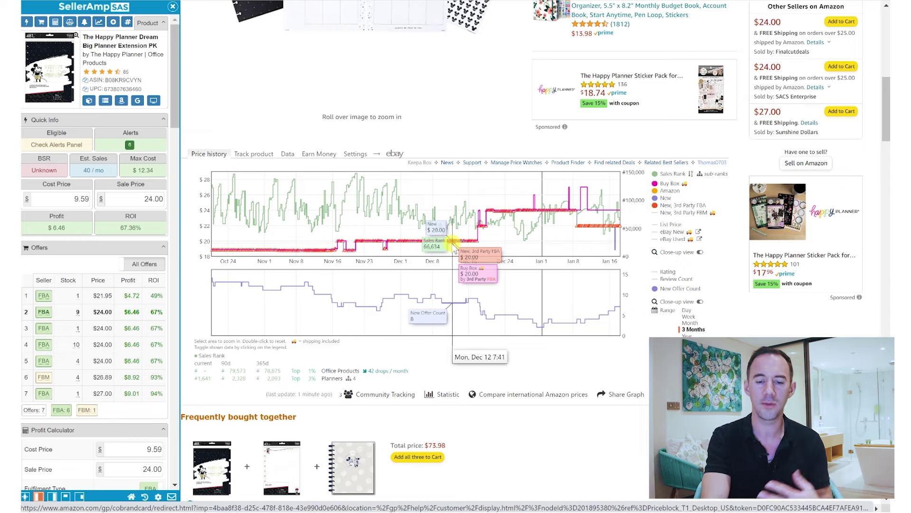
Step: Set the SellerAmp sale price to 20 to check profitability at the mid-December Buy Box price
{"action": "scroll", "coordinate": [454, 245], "scroll_direction": "up", "scroll_amount": 3}
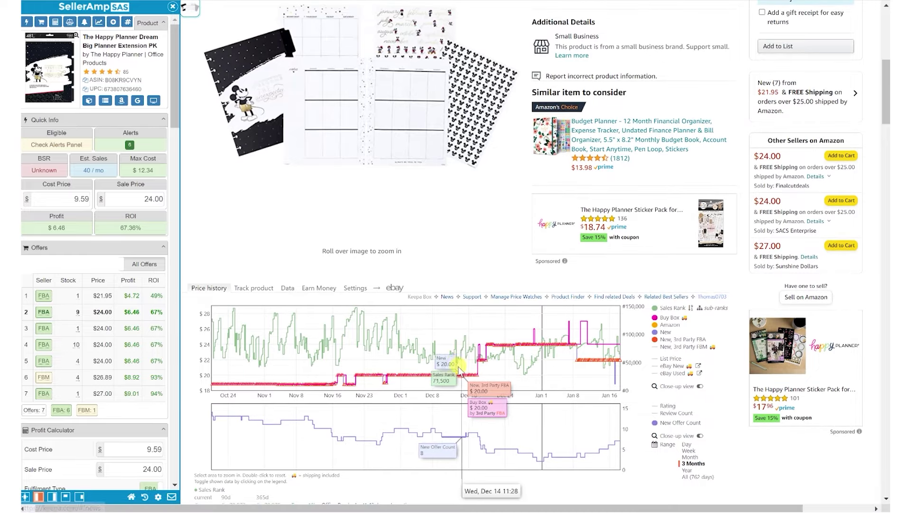
{"action": "double_click", "coordinate": [154, 196]}
{"action": "type", "text": "20"}
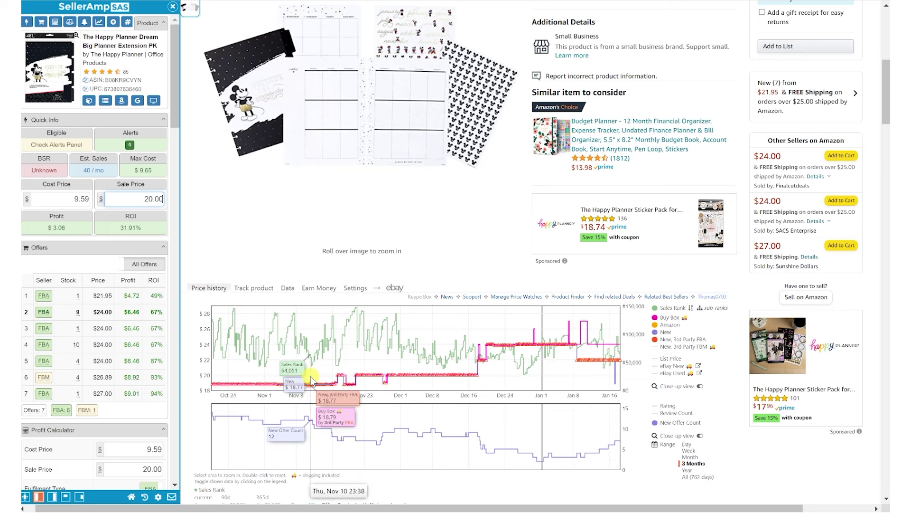
Step: Set the SellerAmp sale price to 18.79, matching the November Buy Box price in the price history
{"action": "double_click", "coordinate": [124, 197]}
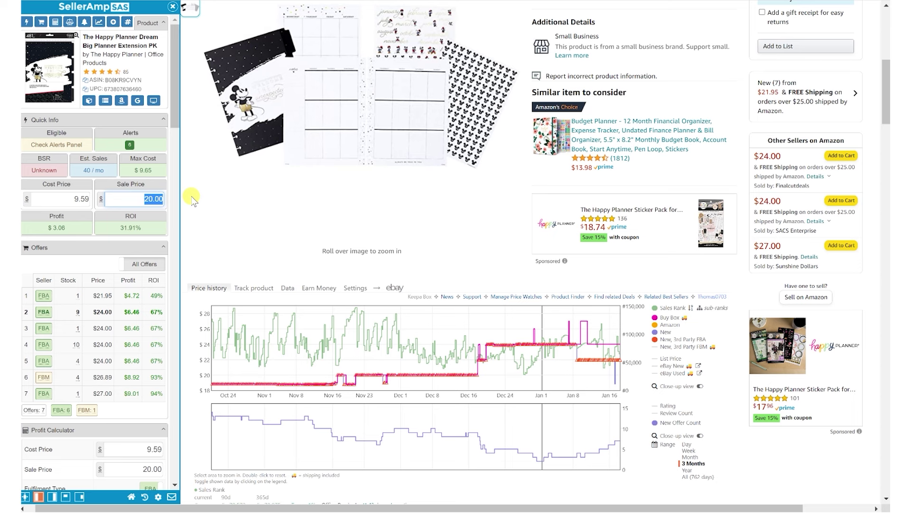
{"action": "type", "text": "18.79"}
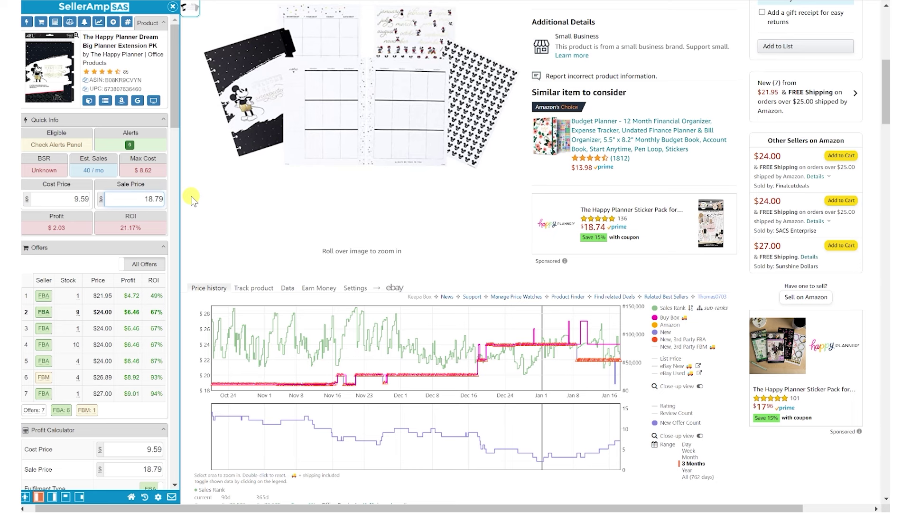
{"action": "left_click", "coordinate": [105, 212]}
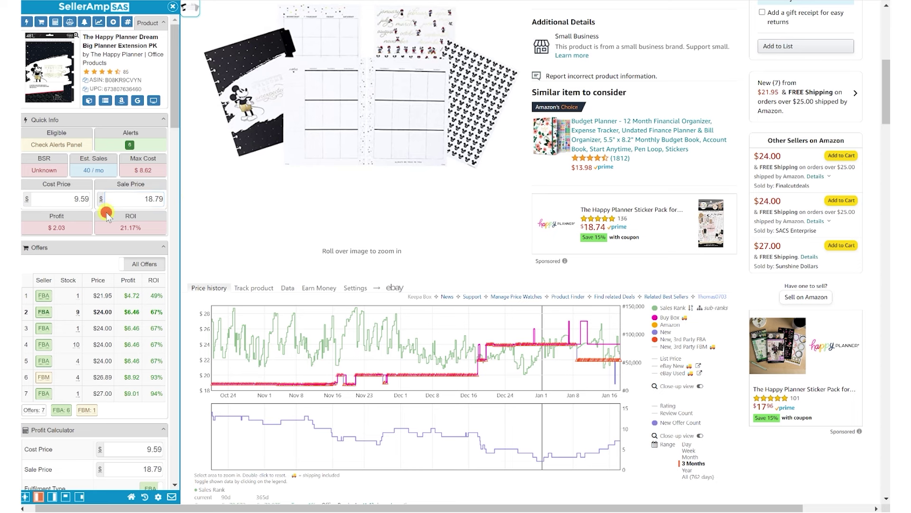
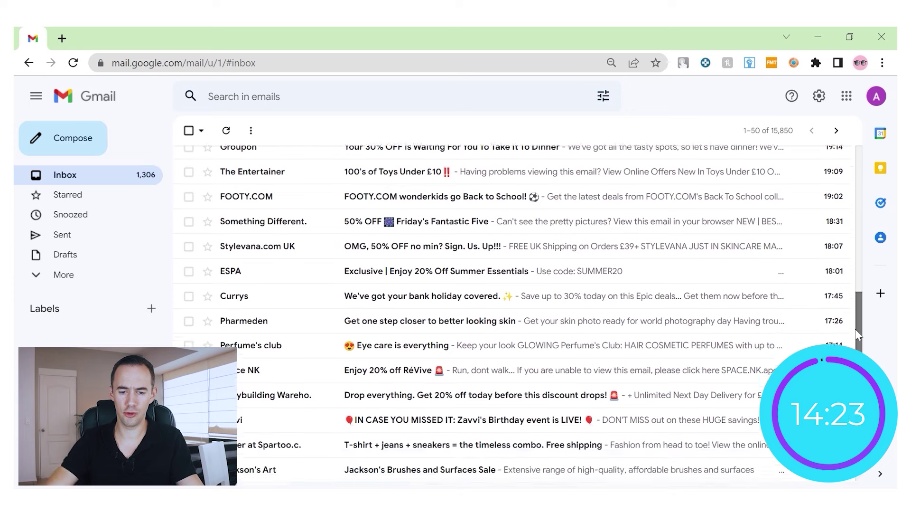
Step: Open the Stylevana.com UK 50% off email in the Gmail inbox and review its half-price sale terms and discount code
{"action": "left_click", "coordinate": [422, 232]}
{"action": "scroll", "coordinate": [696, 297], "scroll_direction": "down", "scroll_amount": 3}
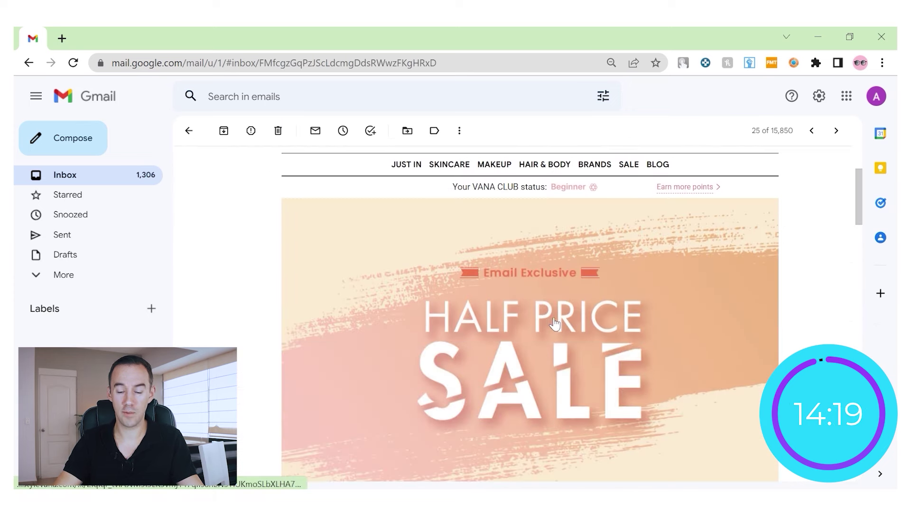
{"action": "scroll", "coordinate": [555, 323], "scroll_direction": "down", "scroll_amount": 4}
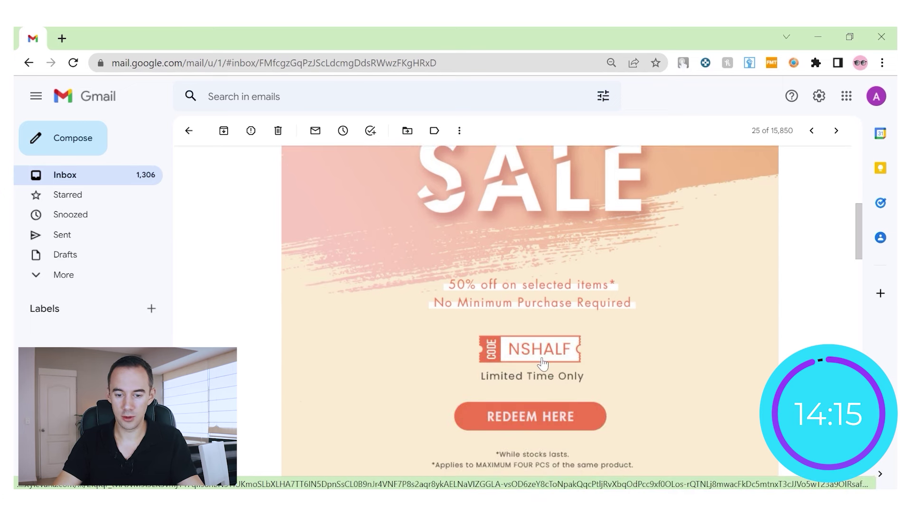
{"action": "scroll", "coordinate": [519, 375], "scroll_direction": "down", "scroll_amount": 1}
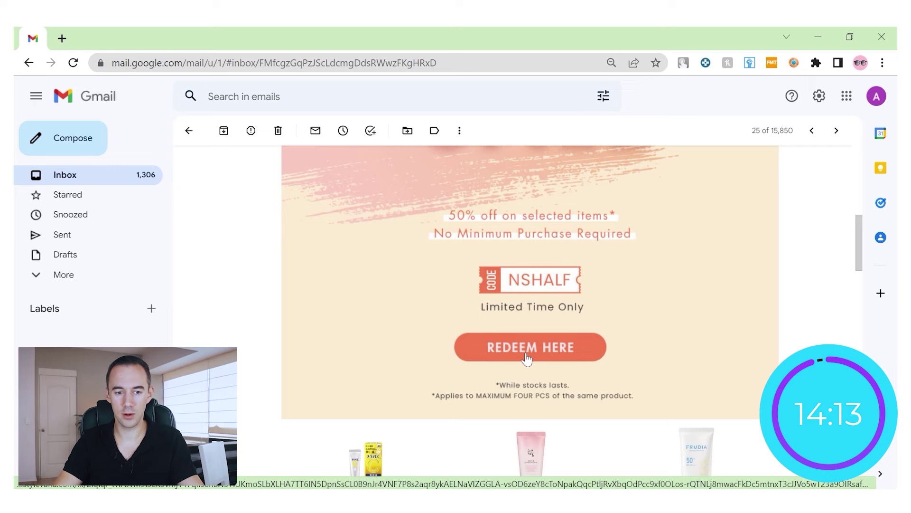
Step: Open the Stylevana offer page from the email and browse the Trending Brands Offer products and prices
{"action": "left_click", "coordinate": [527, 357]}
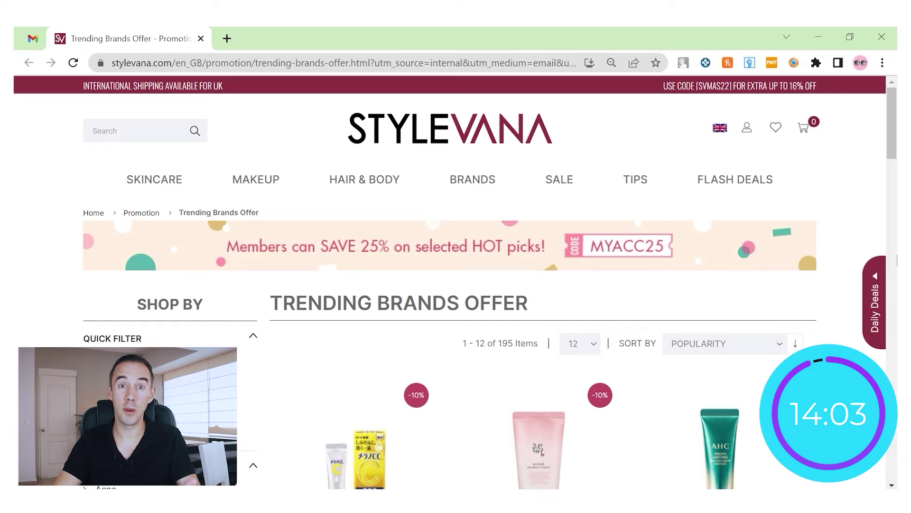
{"action": "scroll", "coordinate": [804, 346], "scroll_direction": "down", "scroll_amount": 10}
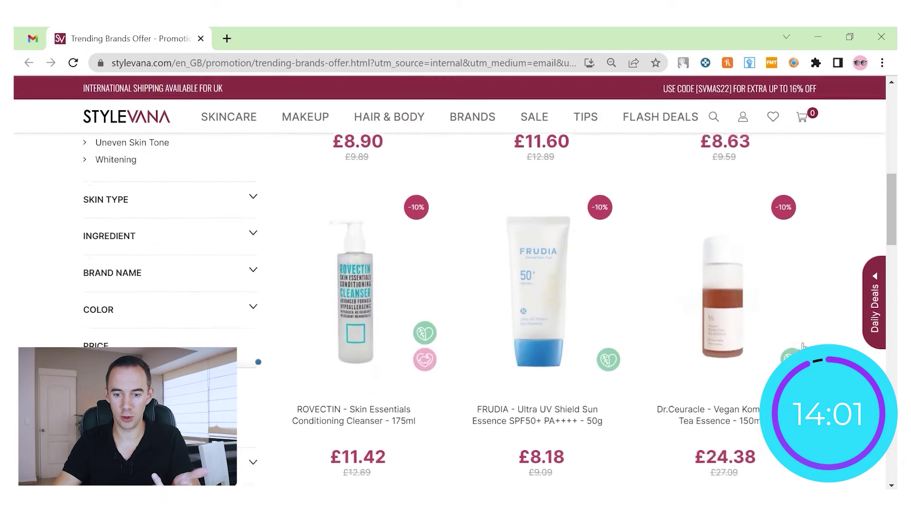
{"action": "scroll", "coordinate": [804, 347], "scroll_direction": "down", "scroll_amount": 12}
{"action": "scroll", "coordinate": [804, 345], "scroll_direction": "down", "scroll_amount": 5}
{"action": "scroll", "coordinate": [804, 345], "scroll_direction": "up", "scroll_amount": 15}
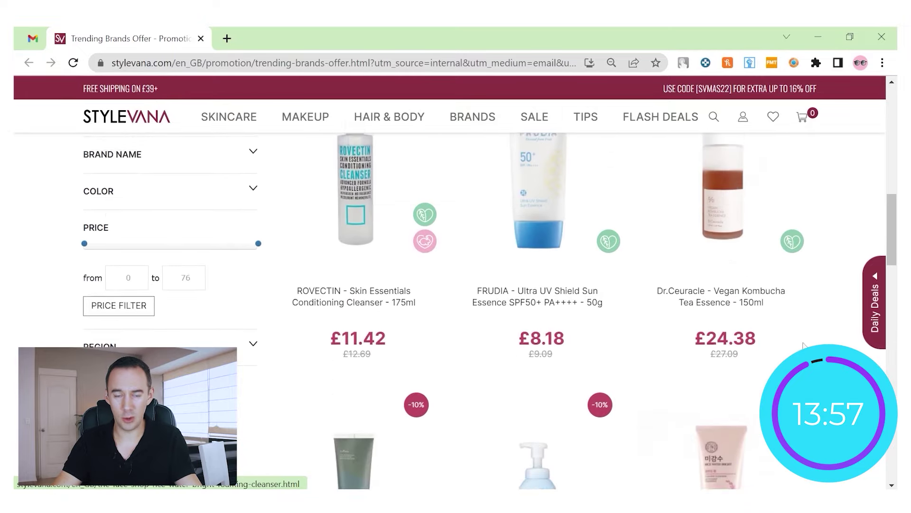
{"action": "scroll", "coordinate": [803, 345], "scroll_direction": "up", "scroll_amount": 9}
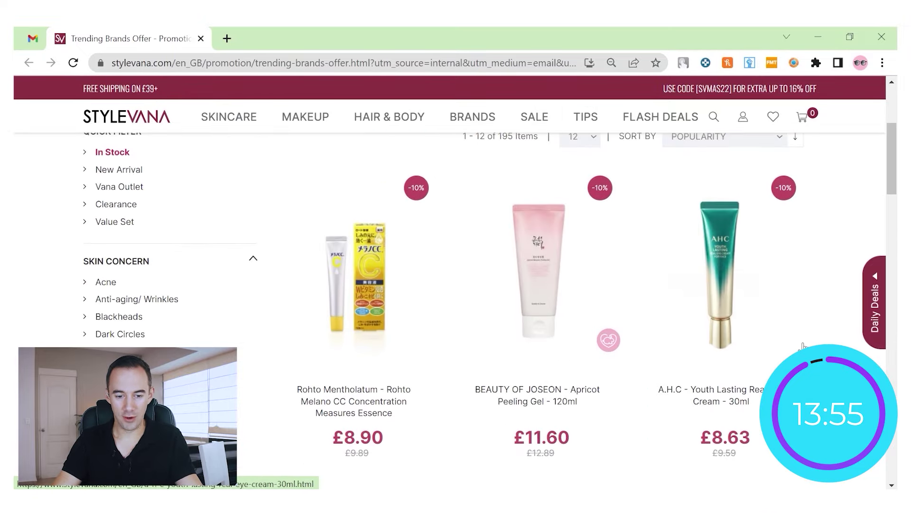
Step: Open the Rohto Melano CC essence, Beauty of Joseon peeling gel and A.H.C eye cream in separate new tabs
{"action": "right_click", "coordinate": [359, 222]}
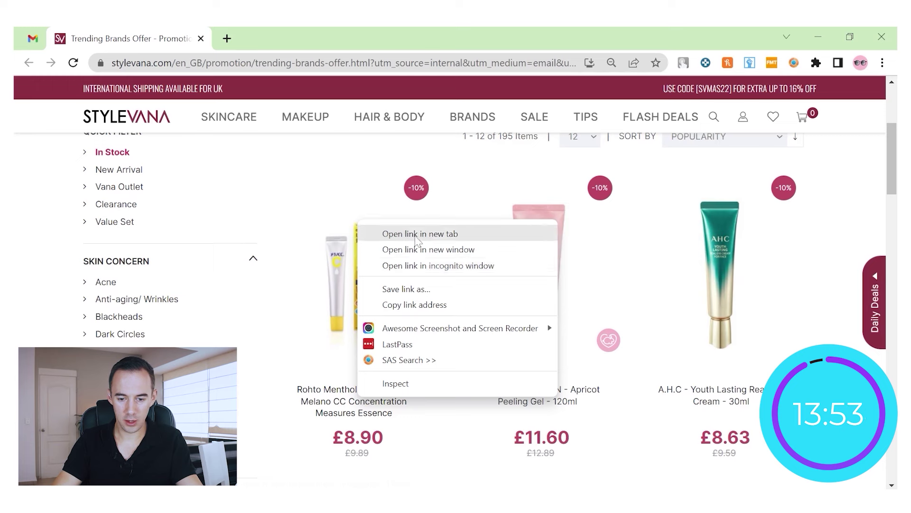
{"action": "left_click", "coordinate": [416, 235]}
{"action": "right_click", "coordinate": [507, 213]}
{"action": "left_click", "coordinate": [560, 226]}
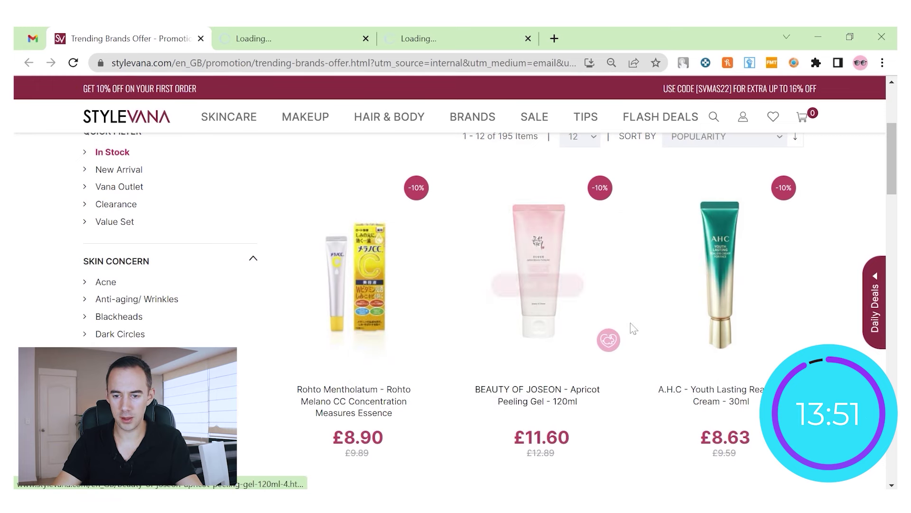
{"action": "right_click", "coordinate": [510, 205]}
{"action": "left_click", "coordinate": [638, 222]}
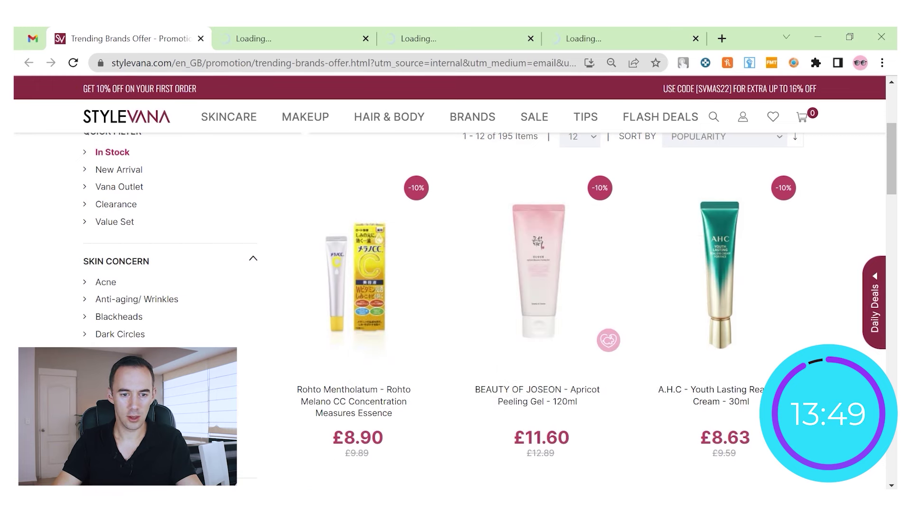
Step: Set the quantity of the Rohto Melano CC Concentration Measures Essence to 20 and add it to the cart
{"action": "left_click", "coordinate": [284, 34]}
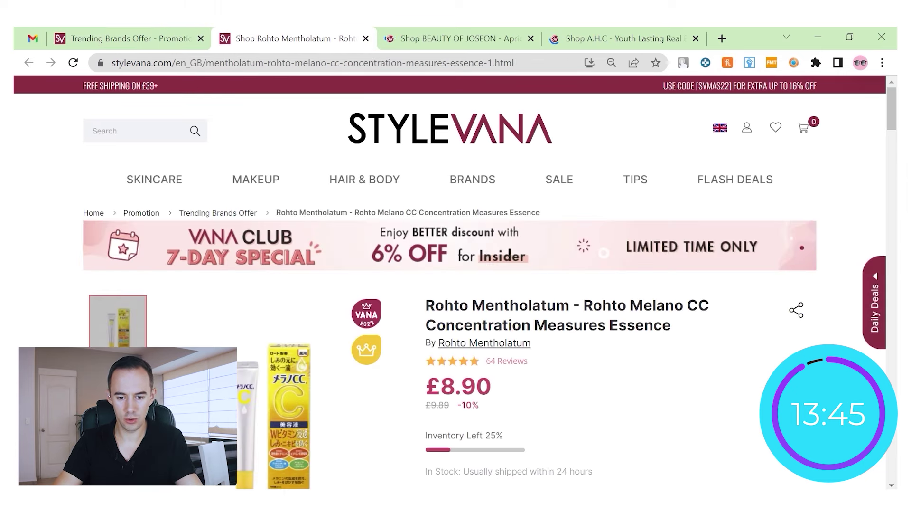
{"action": "scroll", "coordinate": [698, 290], "scroll_direction": "down", "scroll_amount": 3}
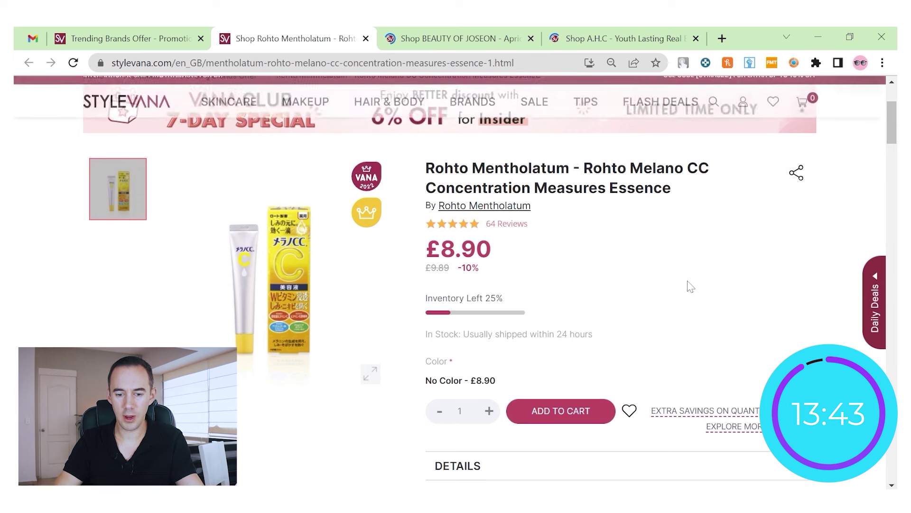
{"action": "left_click", "coordinate": [490, 413]}
{"action": "left_click", "coordinate": [490, 413]}
{"action": "left_click", "coordinate": [490, 413]}
{"action": "left_click", "coordinate": [490, 413]}
{"action": "left_click", "coordinate": [490, 413]}
{"action": "left_click", "coordinate": [490, 413]}
{"action": "left_click", "coordinate": [490, 412]}
{"action": "double_click", "coordinate": [490, 413]}
{"action": "left_click", "coordinate": [489, 411]}
{"action": "left_click", "coordinate": [489, 411]}
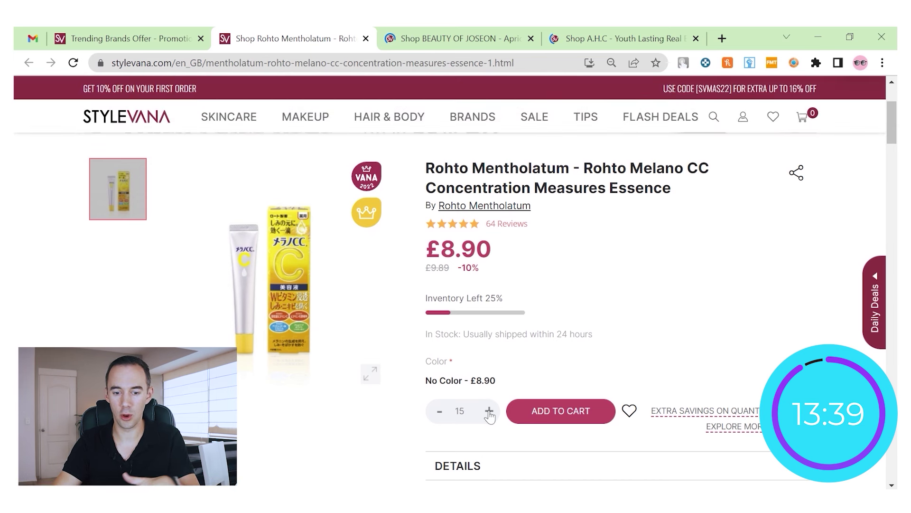
{"action": "left_click", "coordinate": [489, 412]}
{"action": "left_click", "coordinate": [489, 412]}
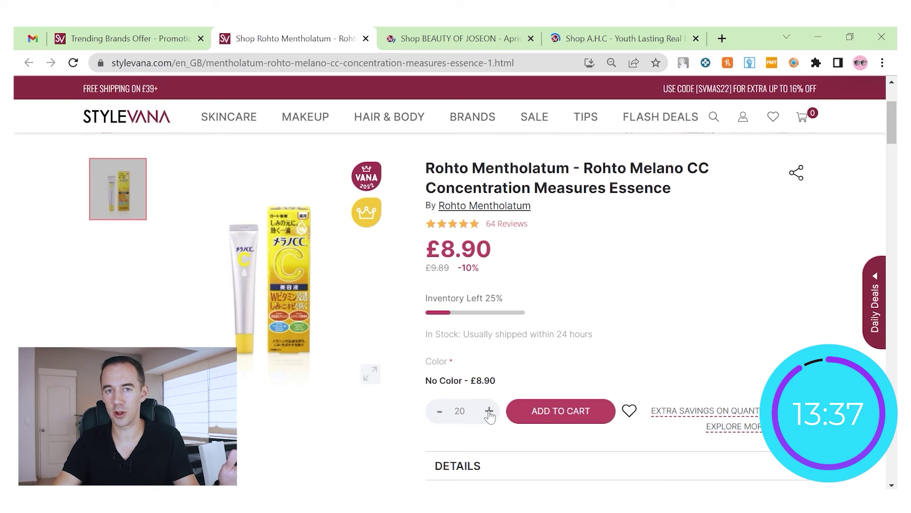
{"action": "left_click", "coordinate": [540, 413]}
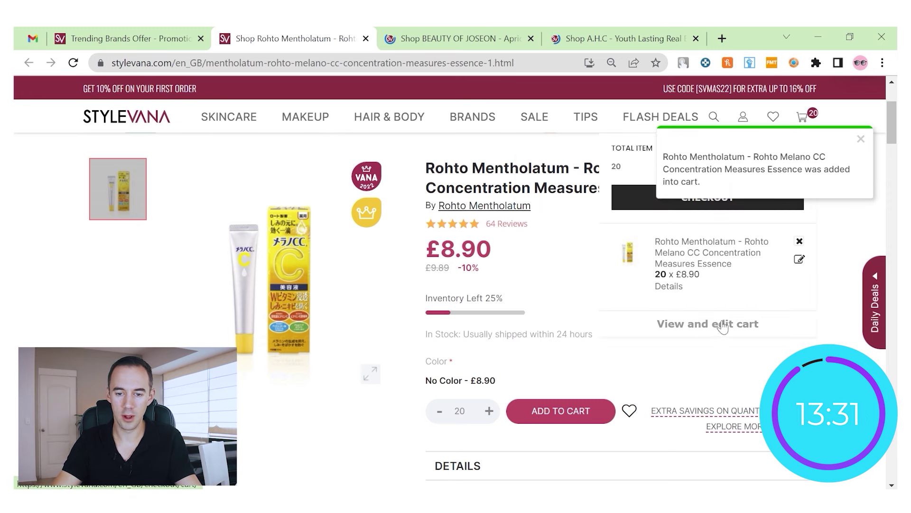
Step: Open the shopping cart in a new tab and try to apply the coupon code NSHALF
{"action": "right_click", "coordinate": [722, 321]}
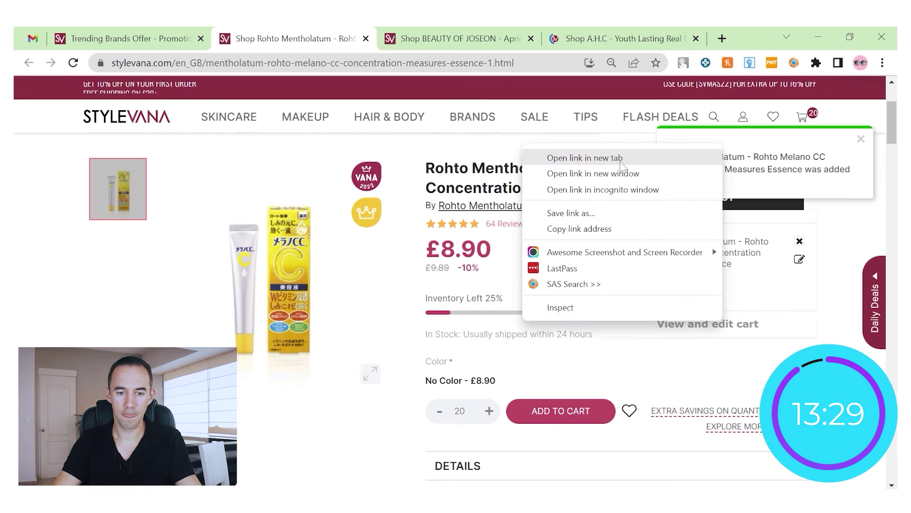
{"action": "left_click", "coordinate": [621, 162]}
{"action": "left_click", "coordinate": [387, 32]}
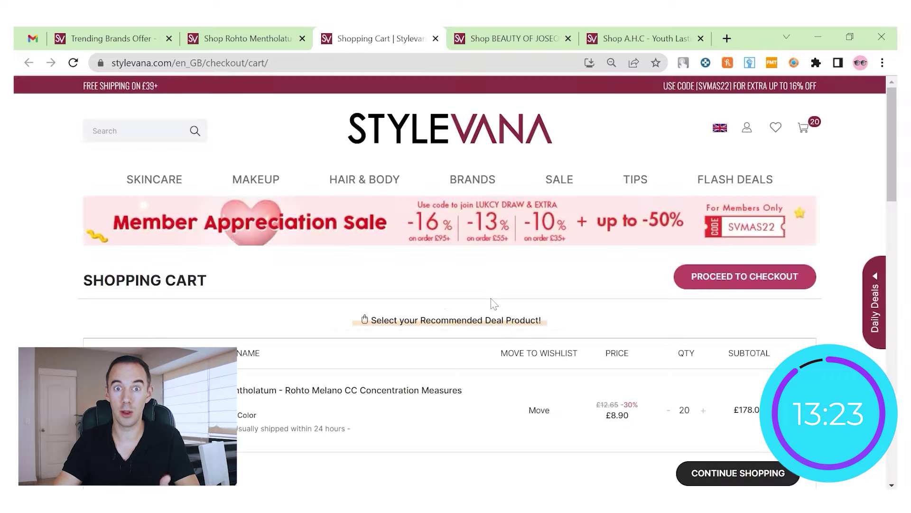
{"action": "scroll", "coordinate": [492, 303], "scroll_direction": "down", "scroll_amount": 5}
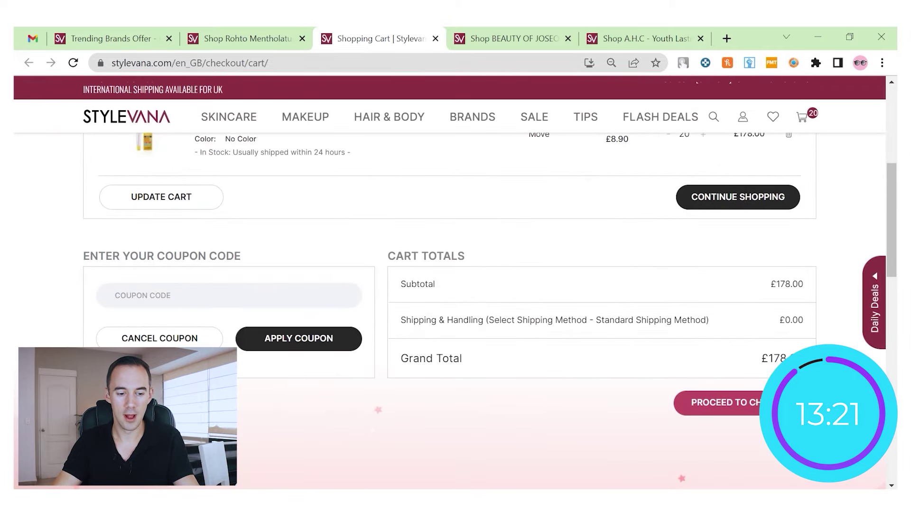
{"action": "left_click", "coordinate": [181, 294]}
{"action": "type", "text": "NSHAL"}
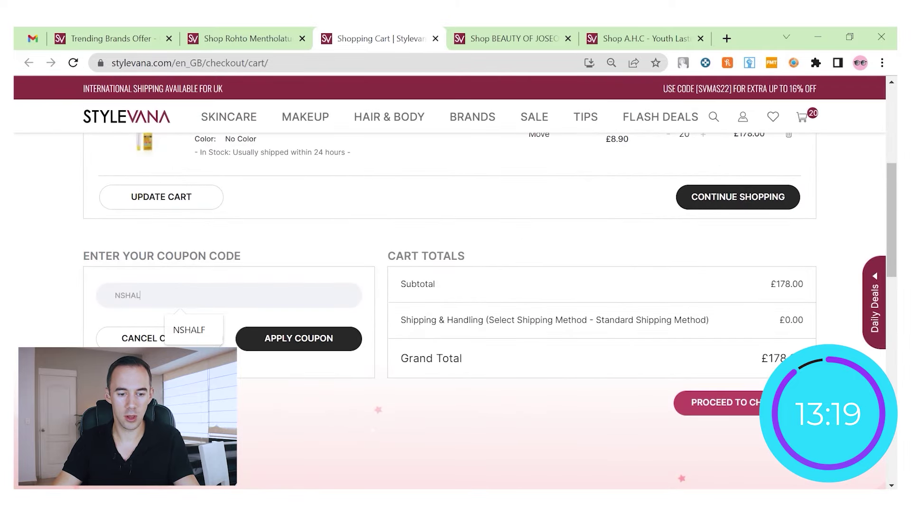
{"action": "type", "text": "F"}
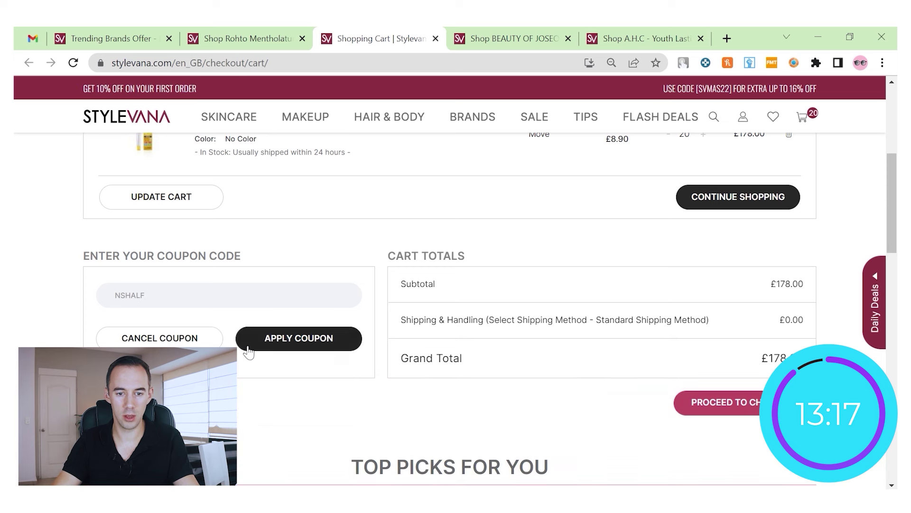
{"action": "left_click", "coordinate": [252, 341]}
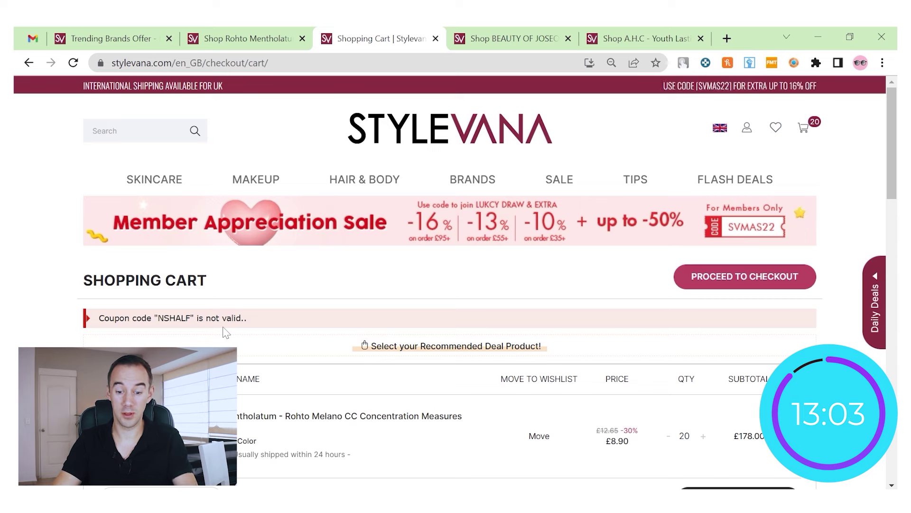
Step: Apply the coupon code SVMAS22 to the cart, check the discounted totals, and close the cart tab
{"action": "scroll", "coordinate": [293, 329], "scroll_direction": "down", "scroll_amount": 2}
{"action": "scroll", "coordinate": [293, 330], "scroll_direction": "up", "scroll_amount": 2}
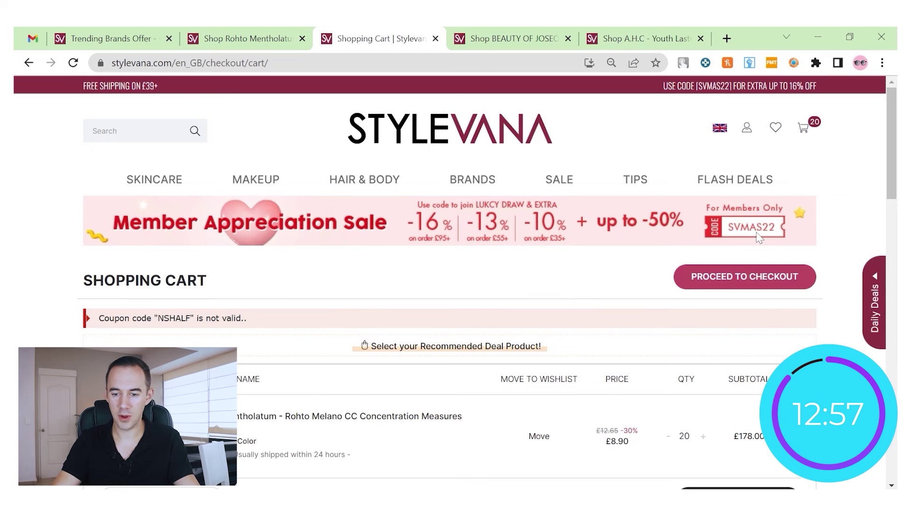
{"action": "scroll", "coordinate": [758, 238], "scroll_direction": "down", "scroll_amount": 5}
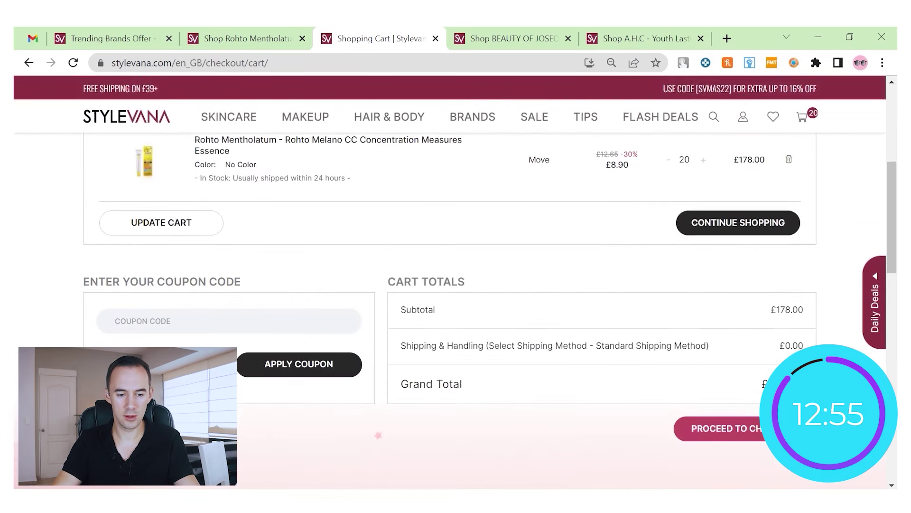
{"action": "left_click", "coordinate": [199, 321]}
{"action": "type", "text": "SVMAS22"}
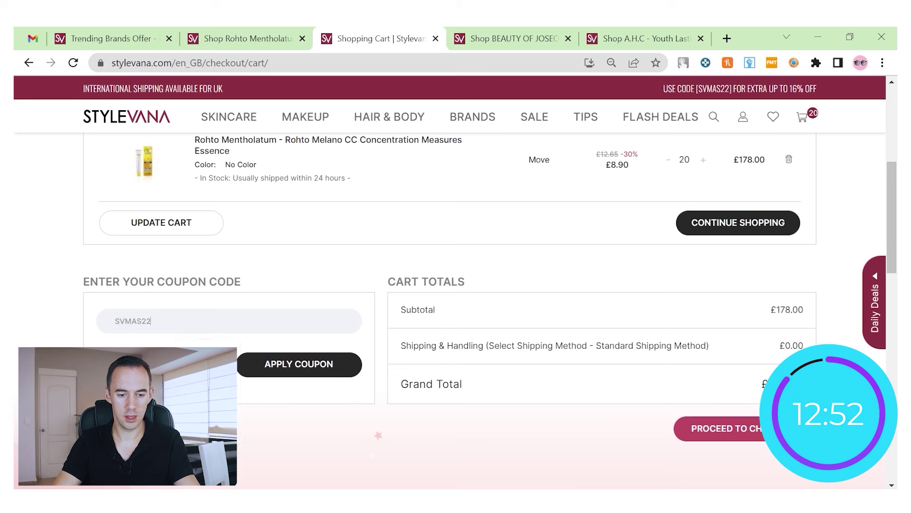
{"action": "left_click", "coordinate": [266, 375]}
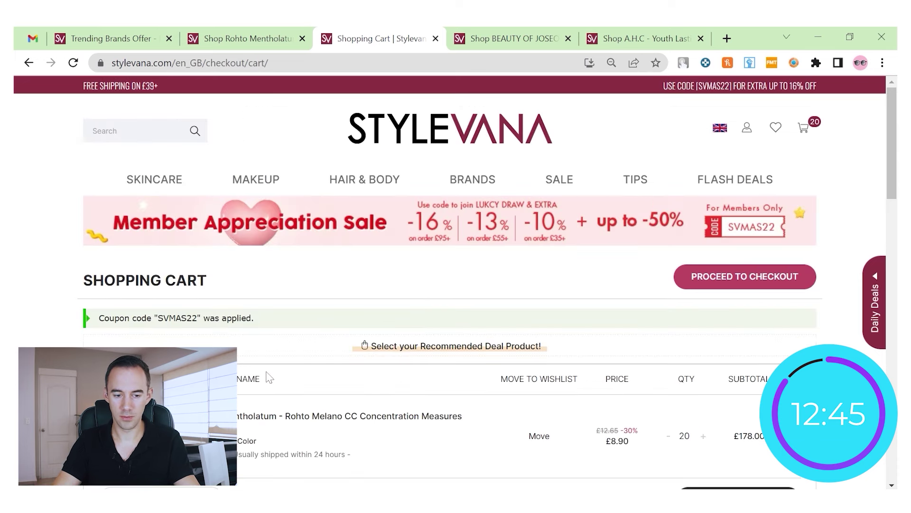
{"action": "scroll", "coordinate": [305, 321], "scroll_direction": "down", "scroll_amount": 5}
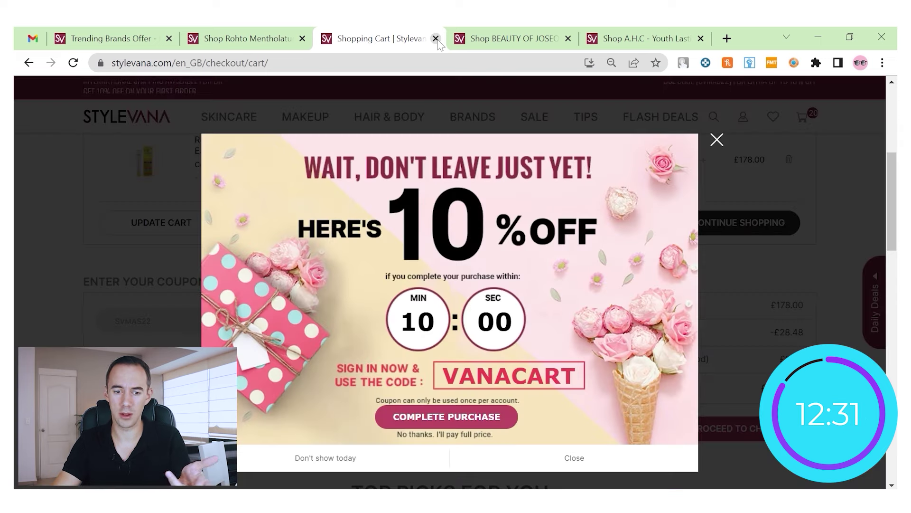
{"action": "left_click", "coordinate": [435, 39]}
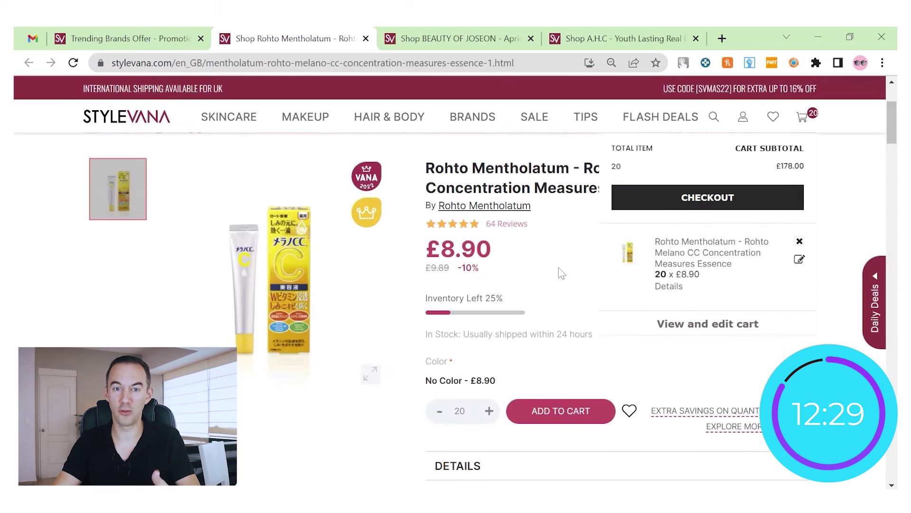
Step: Switch to Calculator and work out the unit cost as 8.9 less 16%, then minimize it
{"action": "key", "text": "alt+Tab"}
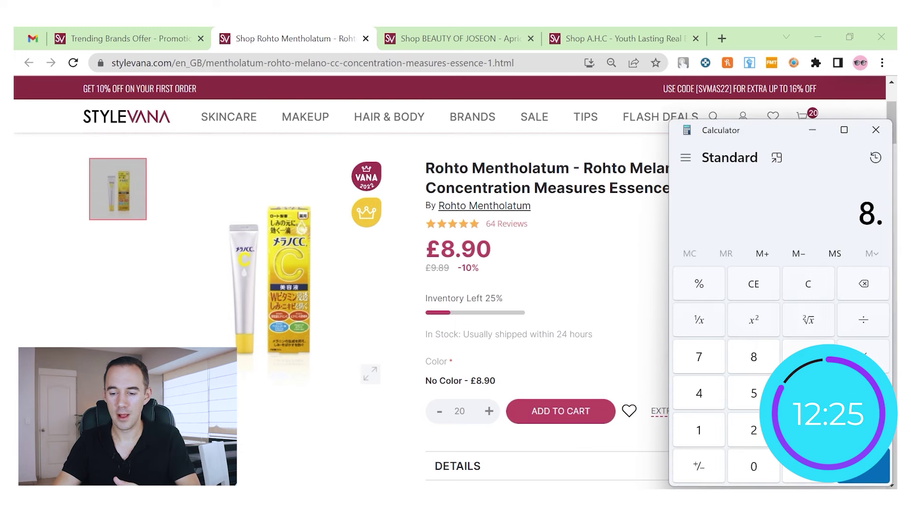
{"action": "type", "text": "-1"}
{"action": "left_click", "coordinate": [719, 278]}
{"action": "key", "text": "Return"}
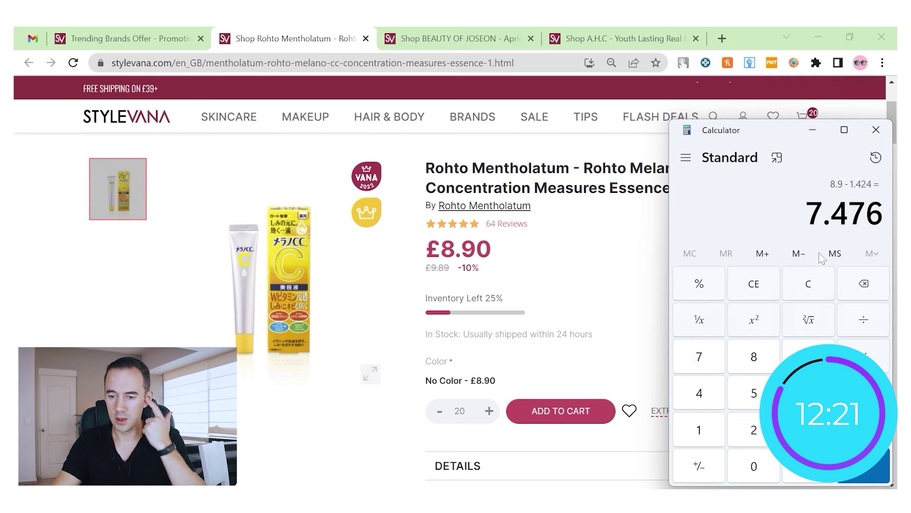
{"action": "left_click", "coordinate": [817, 131]}
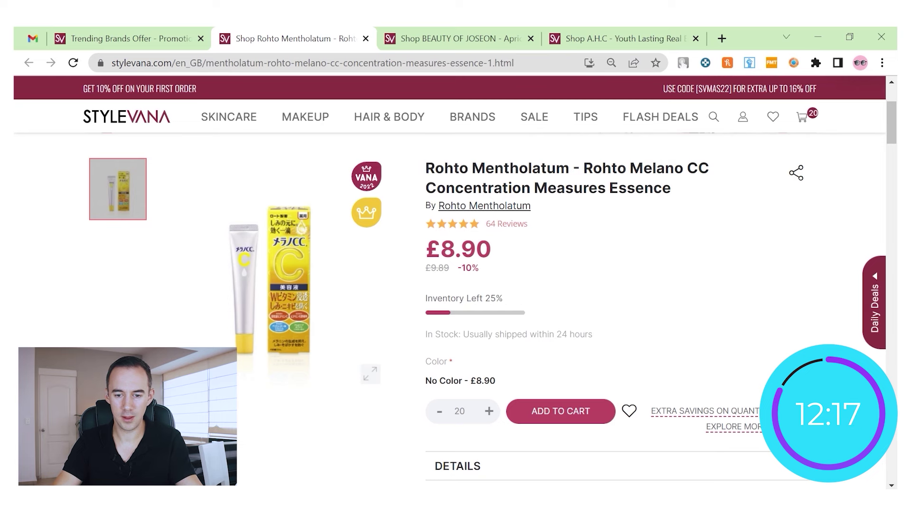
Step: Search Amazon.co.uk for the full Rohto Melano CC essence title and compare the listings' prices, sales ranks and FBA sellers
{"action": "left_click_drag", "start_coordinate": [426, 169], "coordinate": [663, 188]}
{"action": "right_click", "coordinate": [632, 182]}
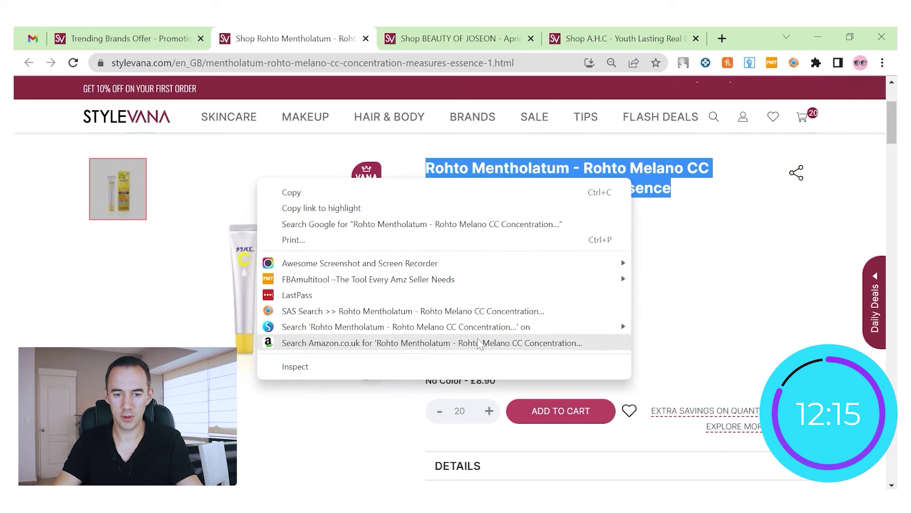
{"action": "left_click", "coordinate": [427, 341]}
{"action": "left_click_drag", "start_coordinate": [658, 39], "coordinate": [359, 45]}
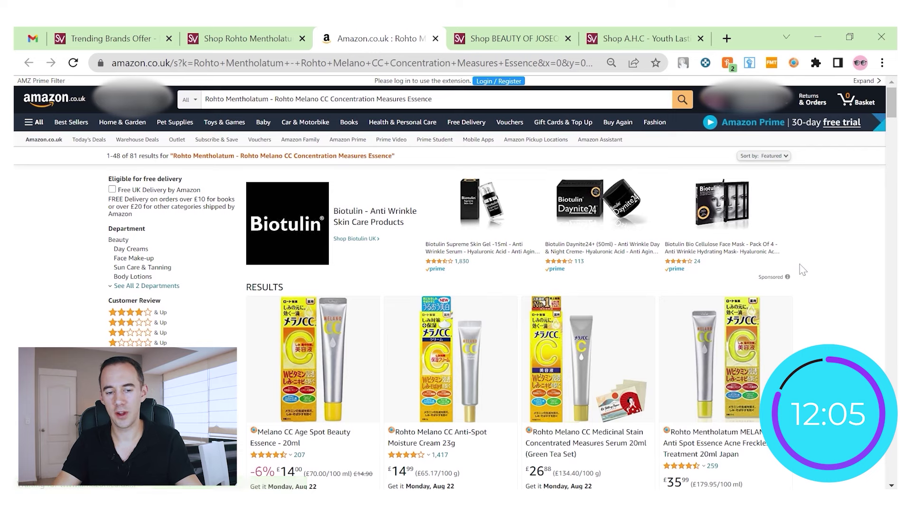
{"action": "scroll", "coordinate": [799, 271], "scroll_direction": "down", "scroll_amount": 3}
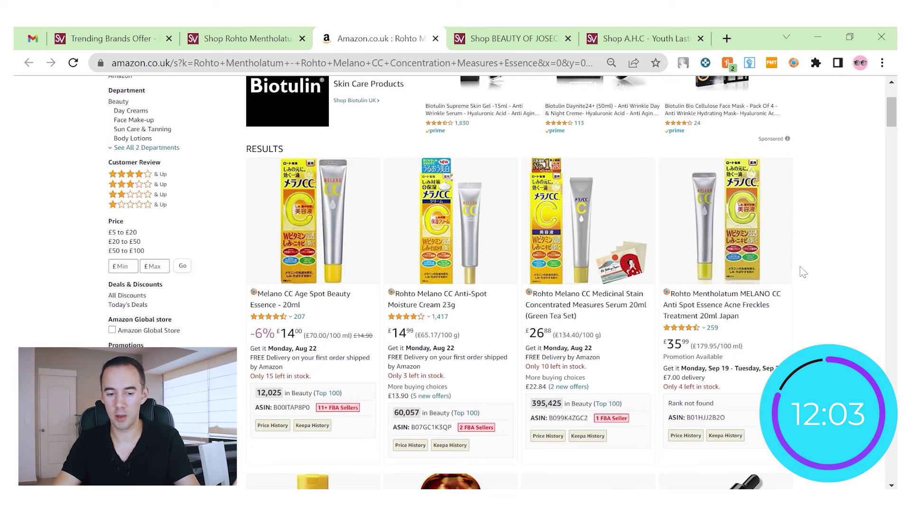
{"action": "scroll", "coordinate": [803, 272], "scroll_direction": "down", "scroll_amount": 1}
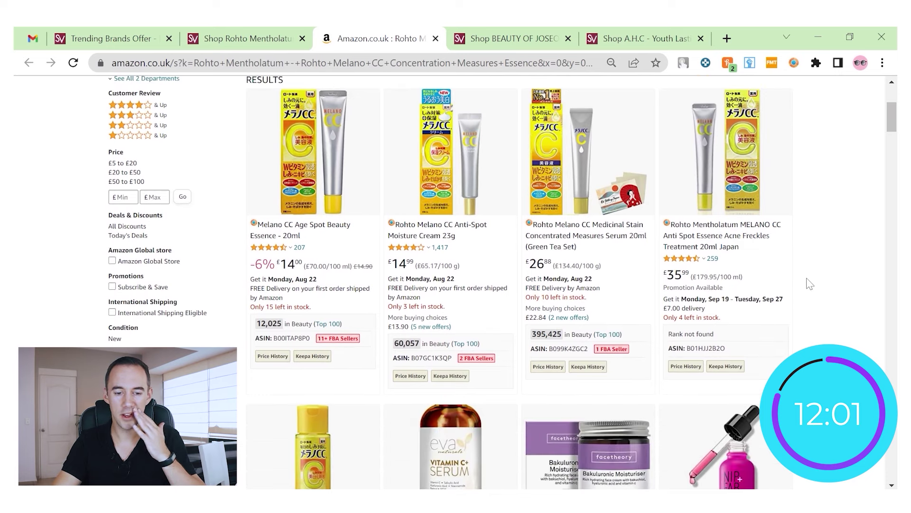
{"action": "scroll", "coordinate": [354, 357], "scroll_direction": "up", "scroll_amount": 1}
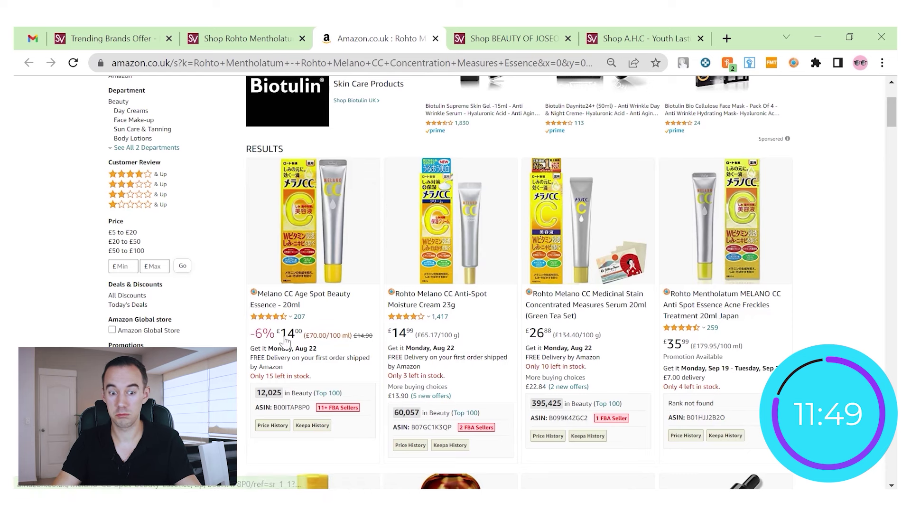
{"action": "right_click", "coordinate": [297, 300]}
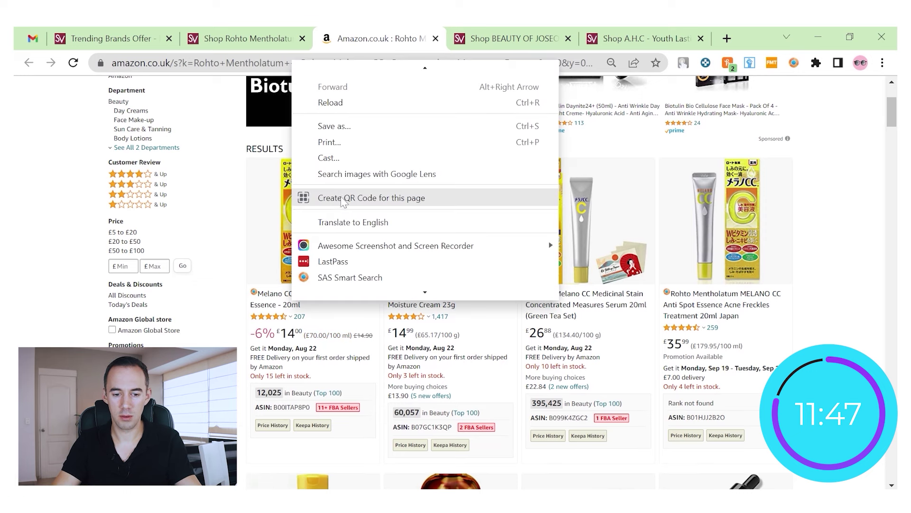
{"action": "scroll", "coordinate": [370, 244], "scroll_direction": "down", "scroll_amount": 2}
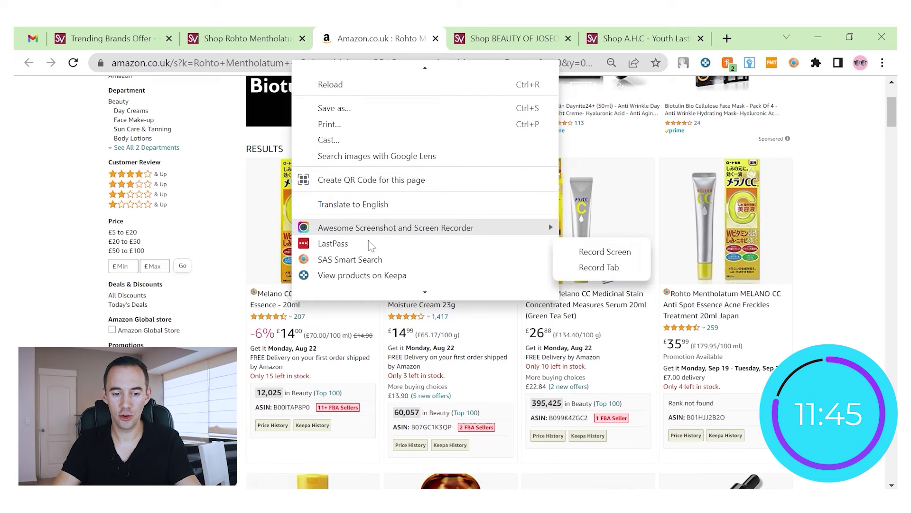
{"action": "scroll", "coordinate": [371, 243], "scroll_direction": "up", "scroll_amount": 2}
{"action": "scroll", "coordinate": [421, 72], "scroll_direction": "down", "scroll_amount": 1}
{"action": "scroll", "coordinate": [418, 73], "scroll_direction": "up", "scroll_amount": 1}
{"action": "scroll", "coordinate": [426, 86], "scroll_direction": "down", "scroll_amount": 1}
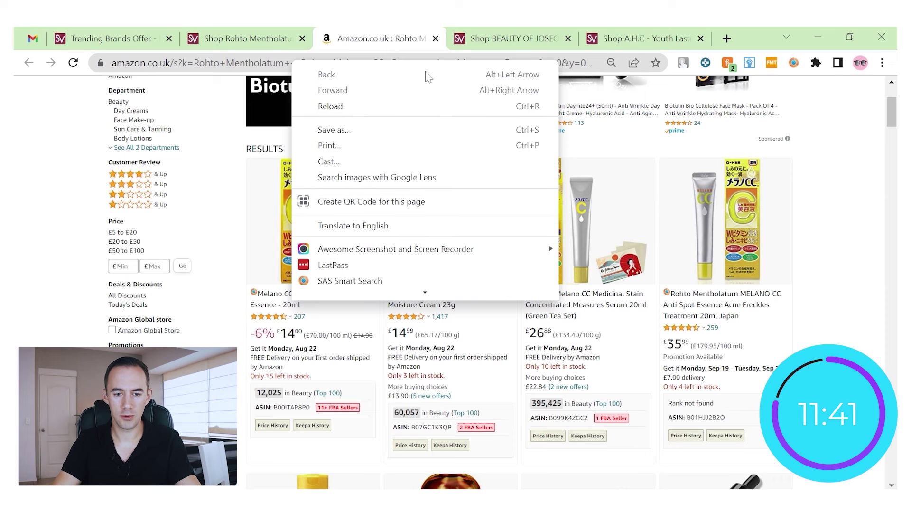
Step: Open the Melano CC Age Spot Beauty Essence - 20ml listing from the Amazon results in a new tab and view it
{"action": "right_click", "coordinate": [303, 124]}
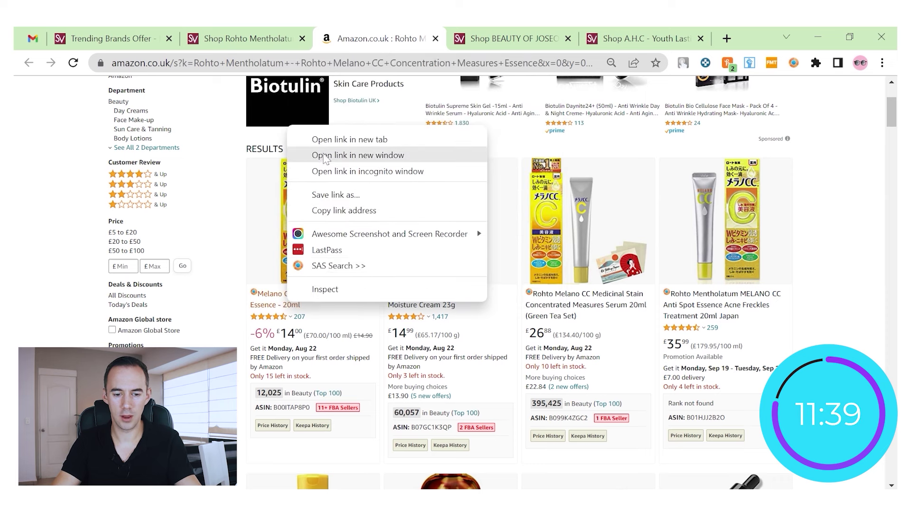
{"action": "left_click", "coordinate": [332, 139]}
{"action": "left_click", "coordinate": [440, 39]}
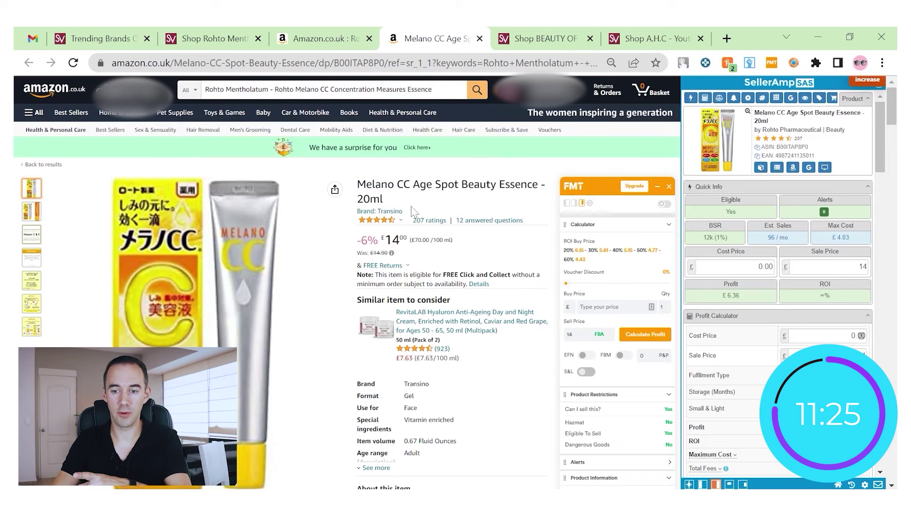
Step: Return to the Stylevana Rohto Melano CC page and expand its details to check the product unit size and packaging
{"action": "left_click", "coordinate": [242, 30]}
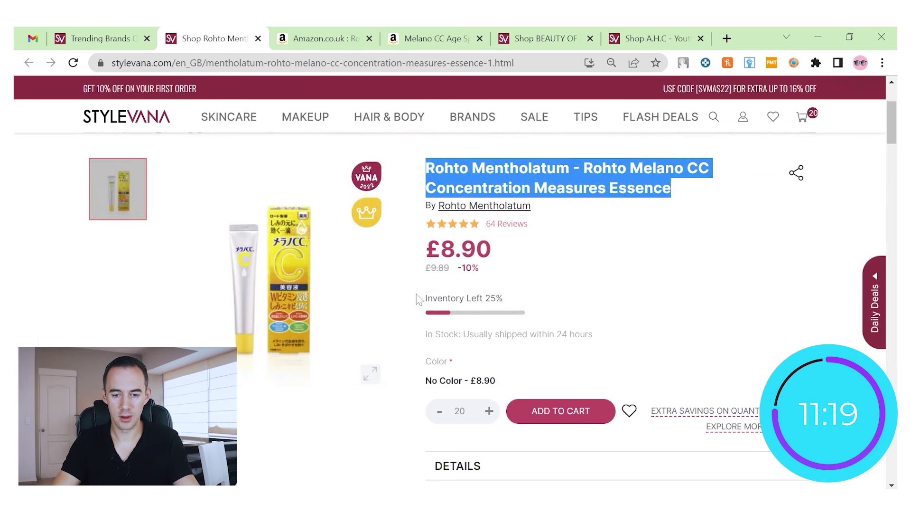
{"action": "left_click", "coordinate": [622, 263]}
{"action": "scroll", "coordinate": [621, 261], "scroll_direction": "down", "scroll_amount": 3}
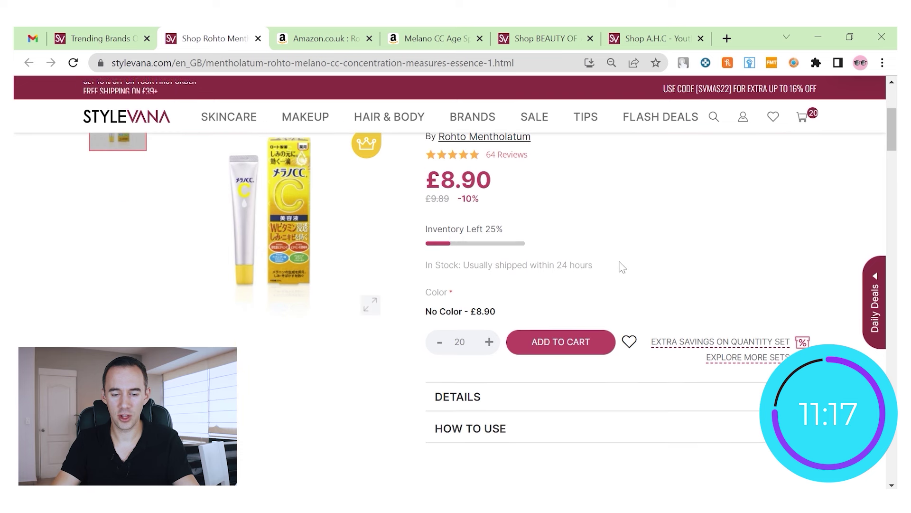
{"action": "left_click", "coordinate": [500, 333]}
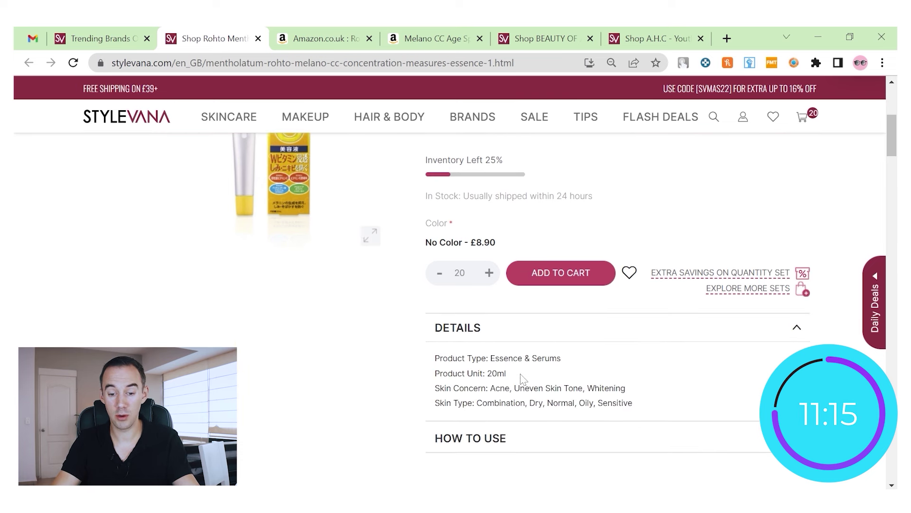
{"action": "left_click_drag", "start_coordinate": [522, 378], "coordinate": [497, 374]}
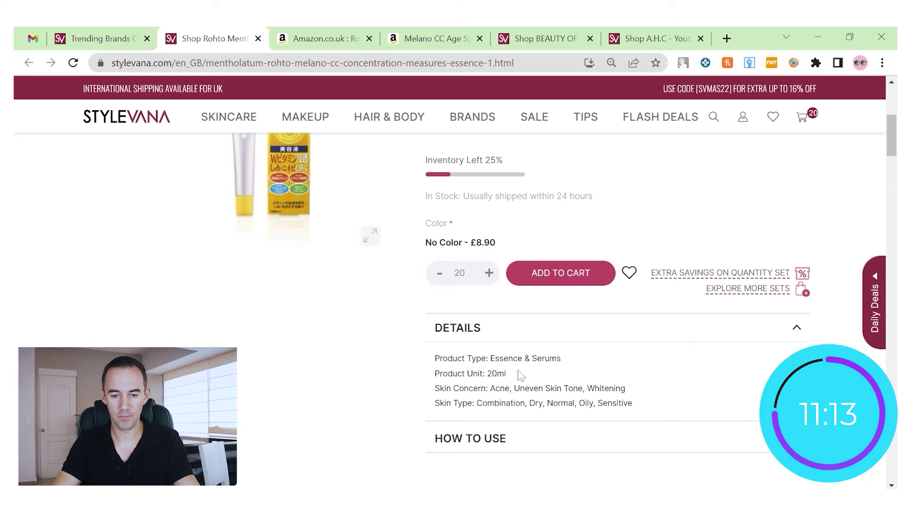
{"action": "scroll", "coordinate": [521, 375], "scroll_direction": "up", "scroll_amount": 5}
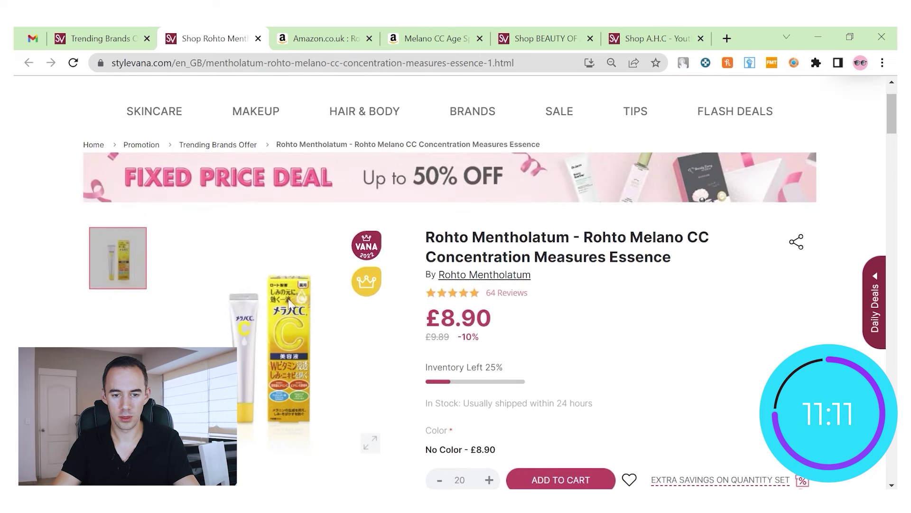
Step: Examine the Amazon Melano CC listing's Keepa price history, sales rank and Buy Box trend over three months
{"action": "left_click", "coordinate": [414, 40]}
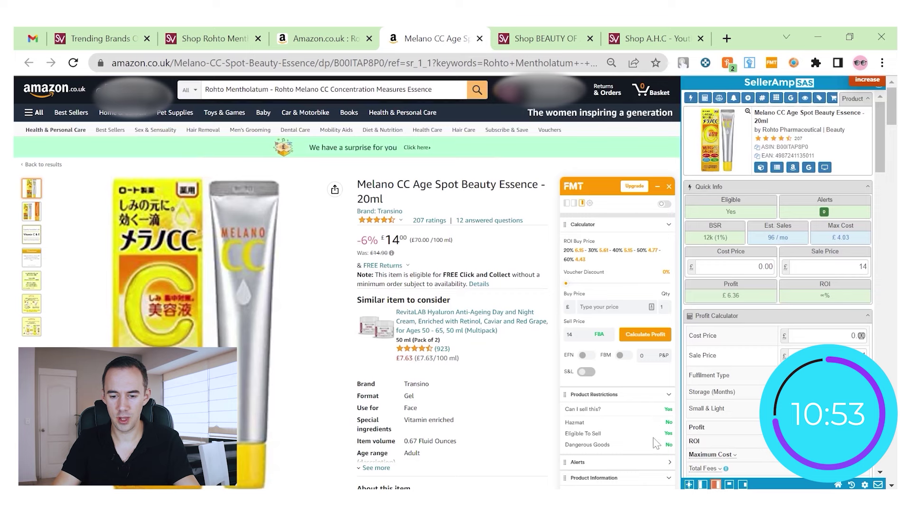
{"action": "scroll", "coordinate": [646, 437], "scroll_direction": "down", "scroll_amount": 7}
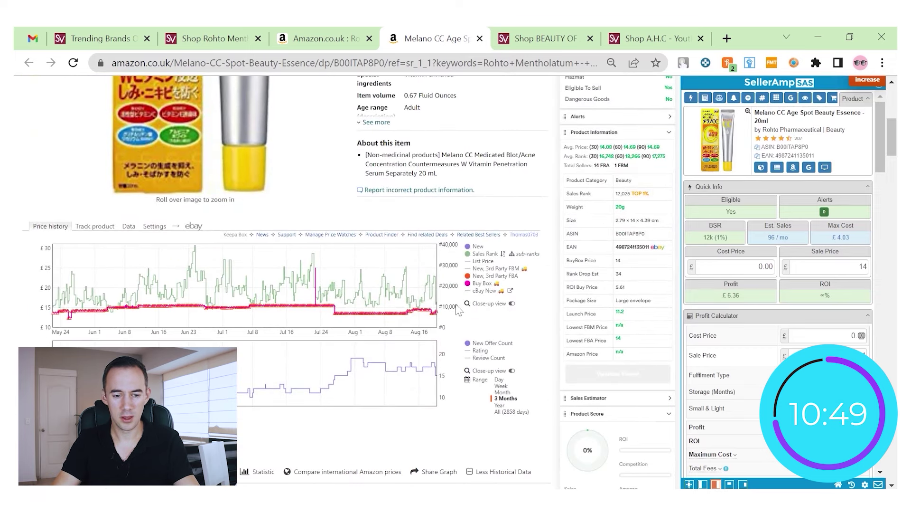
{"action": "mouse_move", "coordinate": [470, 287]}
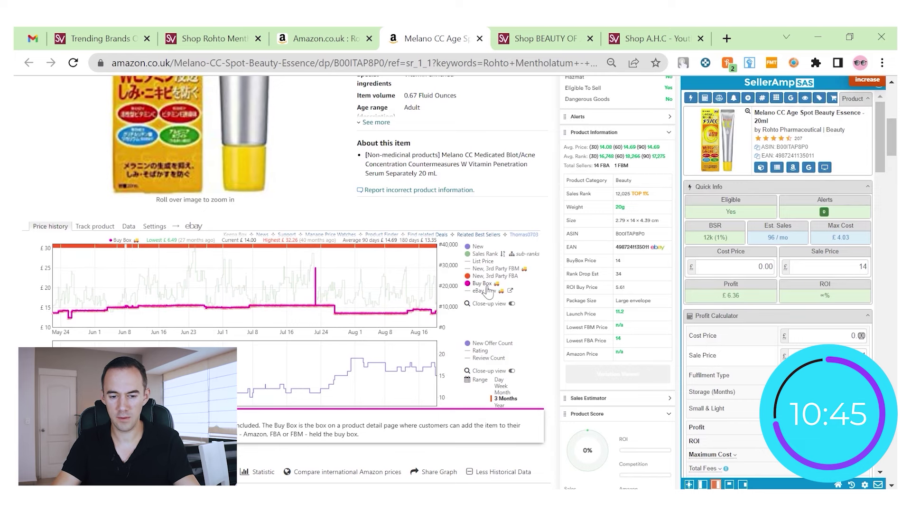
{"action": "scroll", "coordinate": [488, 289], "scroll_direction": "up", "scroll_amount": 7}
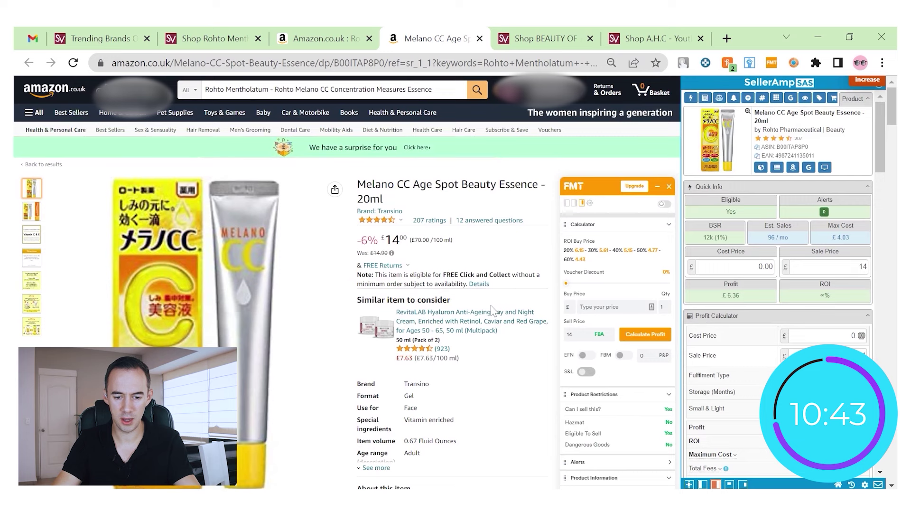
Step: Calculate the FMT profit for the Melano CC listing with a buy price of 7.48, then close the listing tab
{"action": "left_click", "coordinate": [479, 283]}
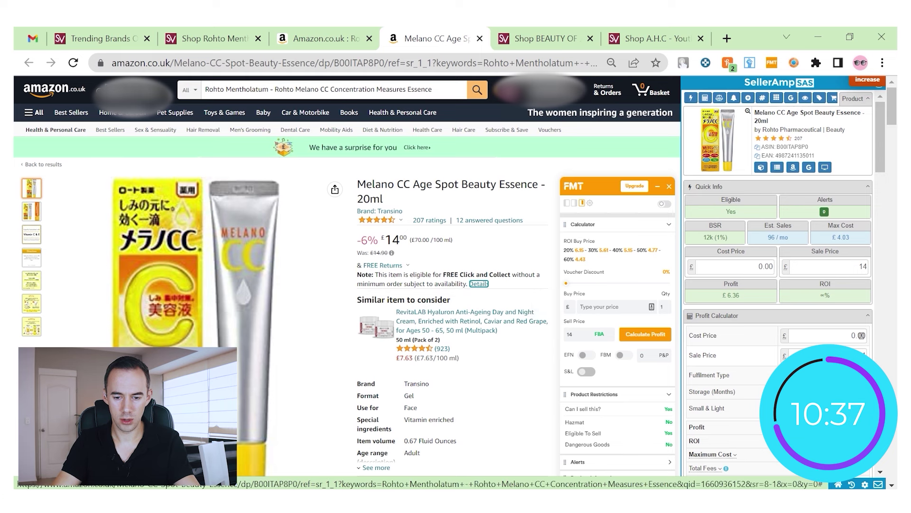
{"action": "left_click", "coordinate": [610, 307]}
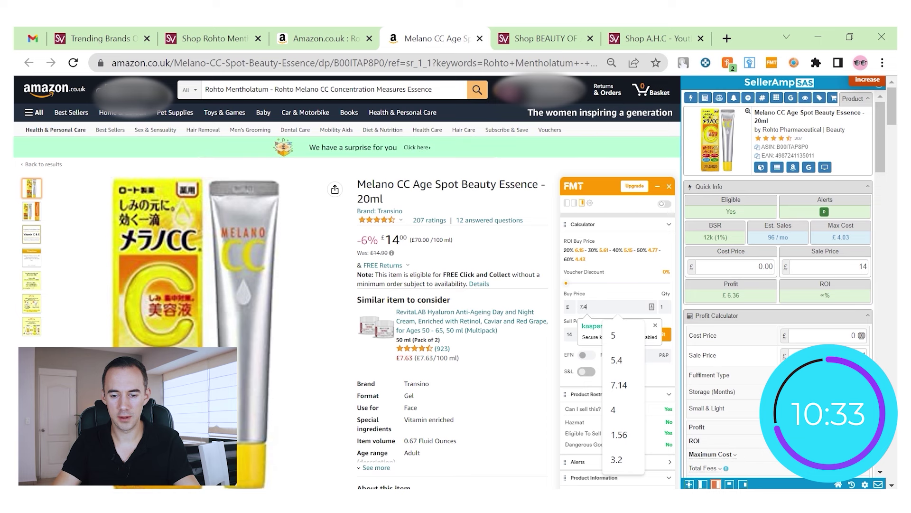
{"action": "left_click", "coordinate": [535, 351]}
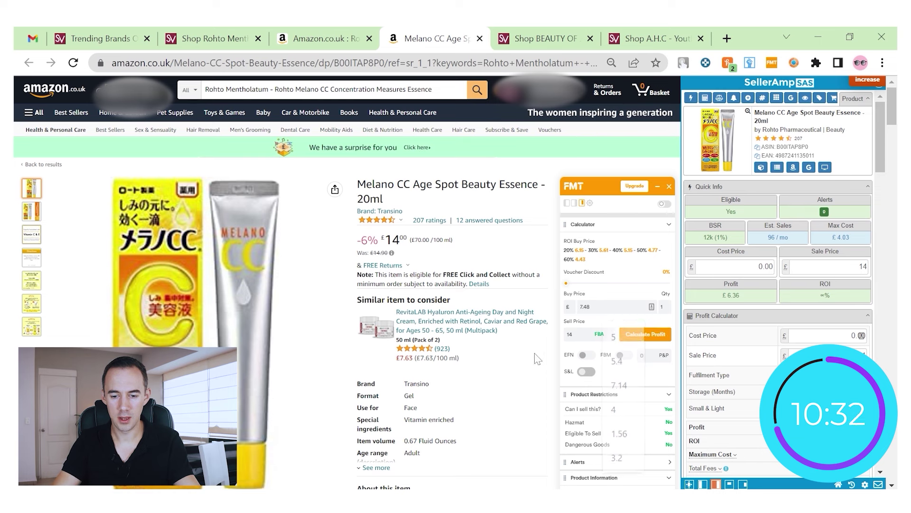
{"action": "left_click", "coordinate": [663, 337]}
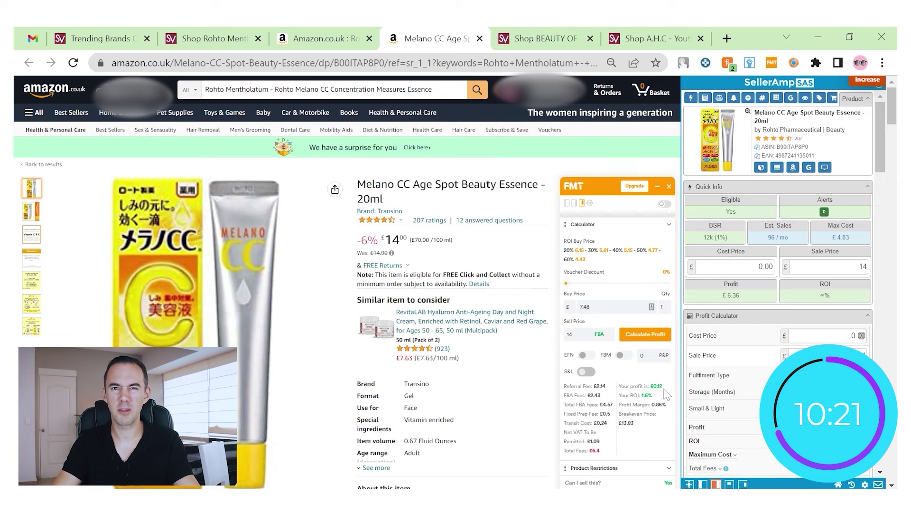
{"action": "left_click", "coordinate": [481, 39]}
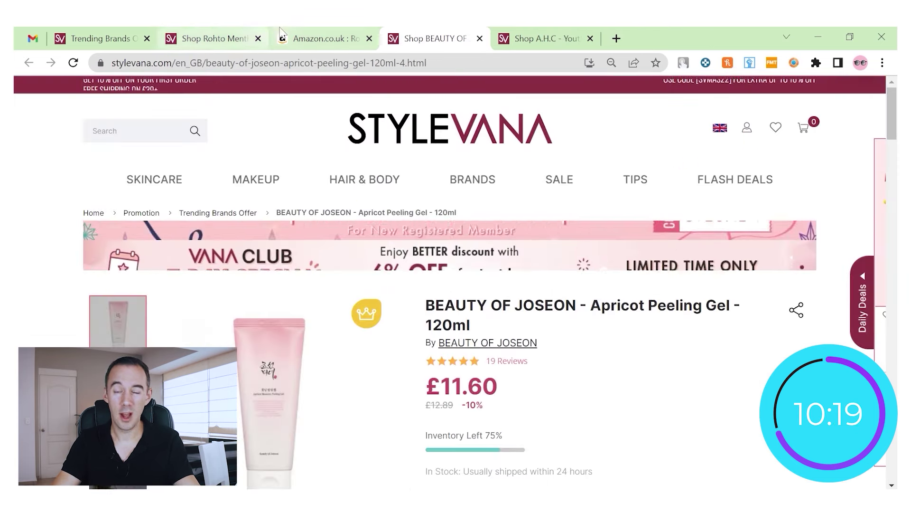
Step: Scan the remaining Amazon results for other resale candidates, then close the results and Rohto product tabs
{"action": "left_click", "coordinate": [323, 38]}
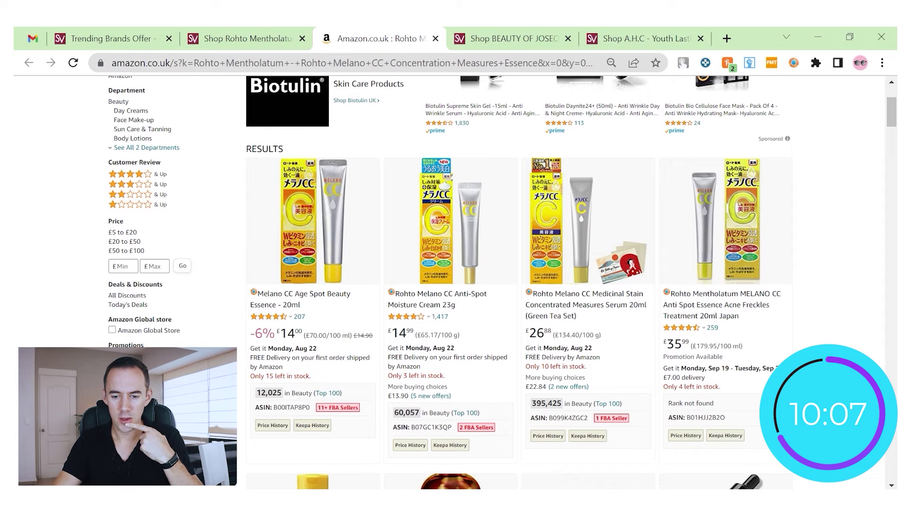
{"action": "scroll", "coordinate": [866, 260], "scroll_direction": "down", "scroll_amount": 8}
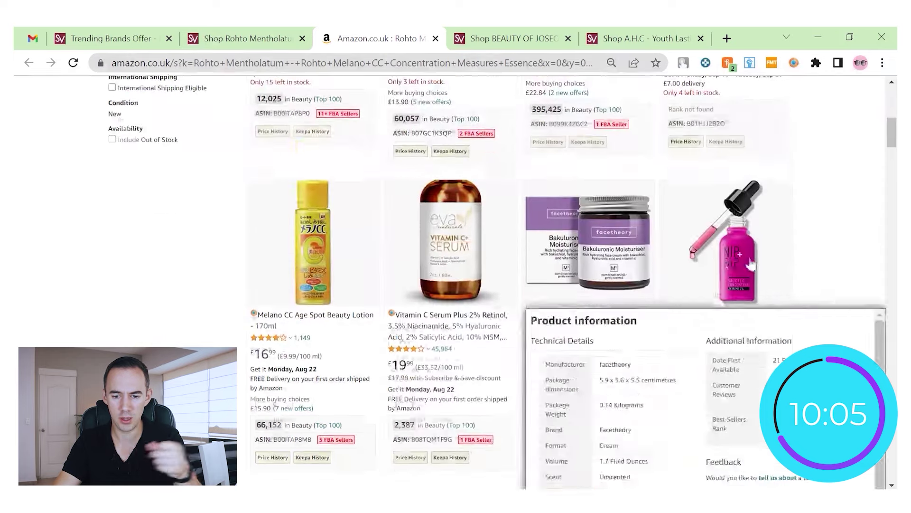
{"action": "scroll", "coordinate": [866, 260], "scroll_direction": "down", "scroll_amount": 12}
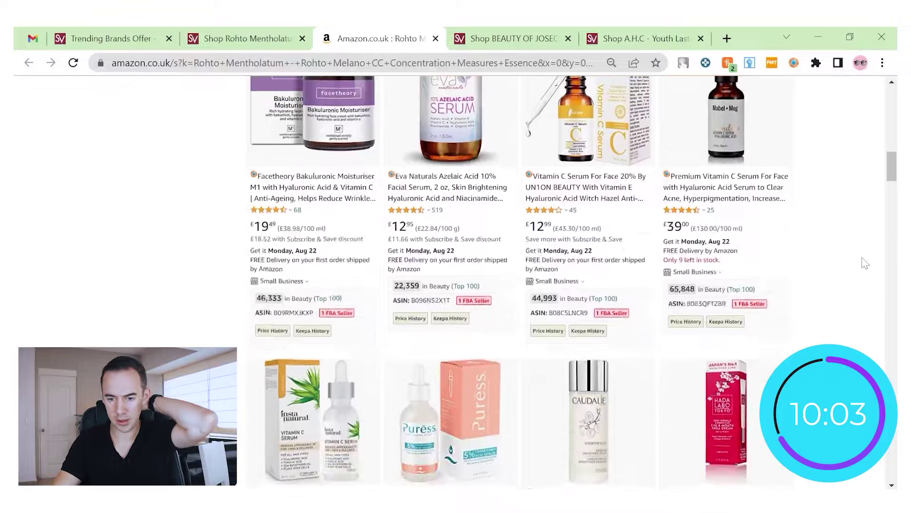
{"action": "scroll", "coordinate": [865, 263], "scroll_direction": "down", "scroll_amount": 12}
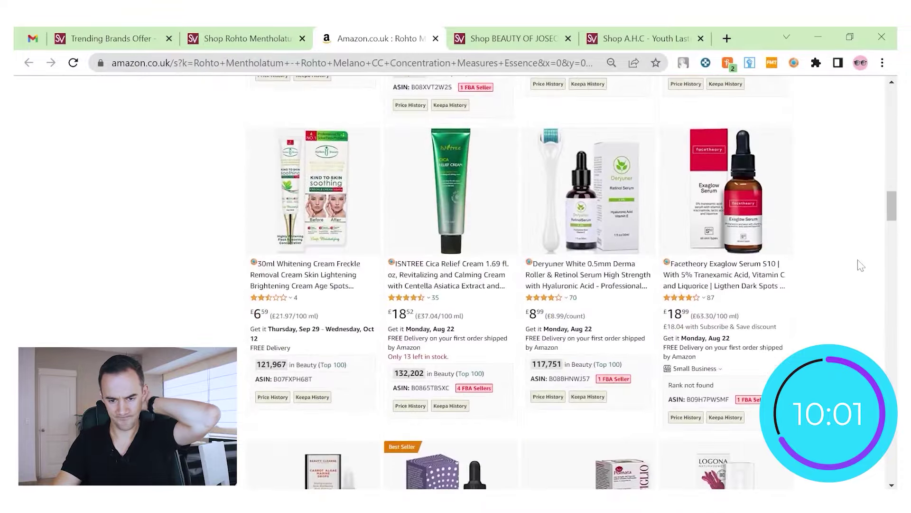
{"action": "scroll", "coordinate": [832, 261], "scroll_direction": "down", "scroll_amount": 5}
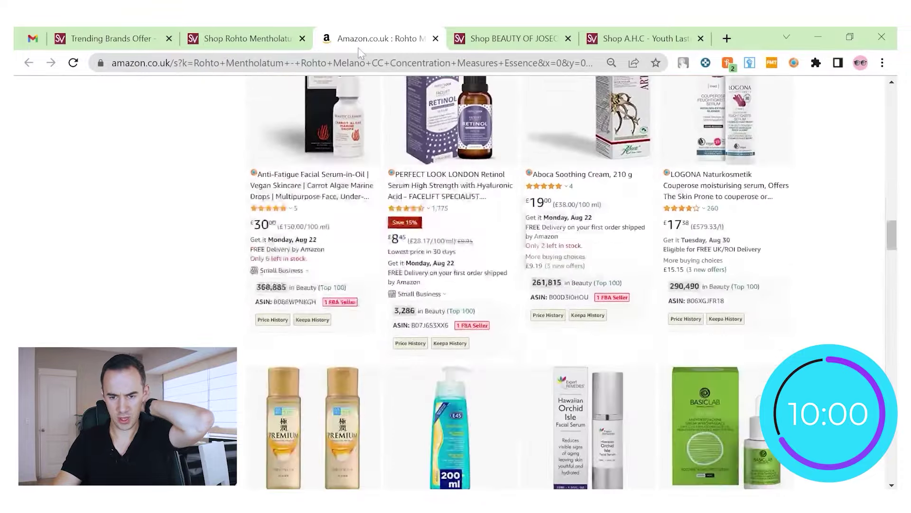
{"action": "left_click", "coordinate": [436, 38]}
{"action": "left_click", "coordinate": [301, 38]}
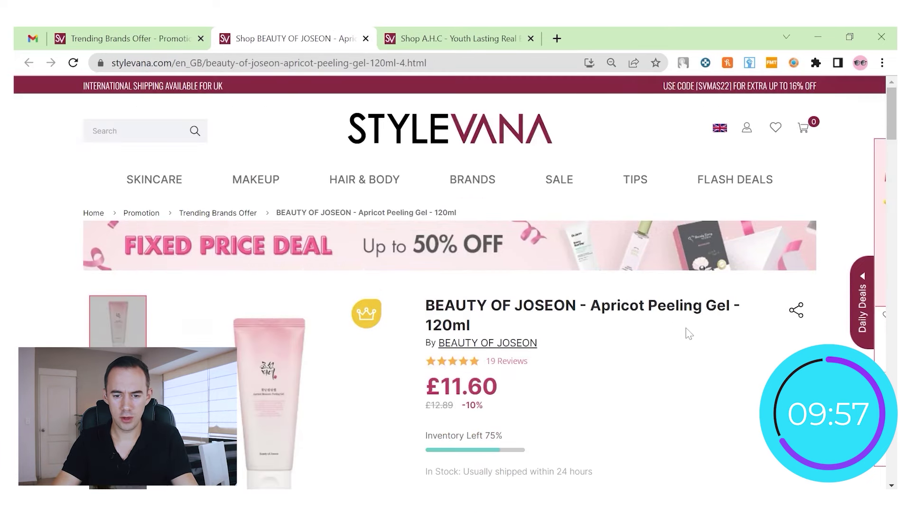
Step: Check the Apricot Peeling Gel price and work out its unit cost in Calculator as 11.6 less 16%, then minimize it
{"action": "scroll", "coordinate": [688, 336], "scroll_direction": "down", "scroll_amount": 3}
{"action": "scroll", "coordinate": [690, 338], "scroll_direction": "down", "scroll_amount": 1}
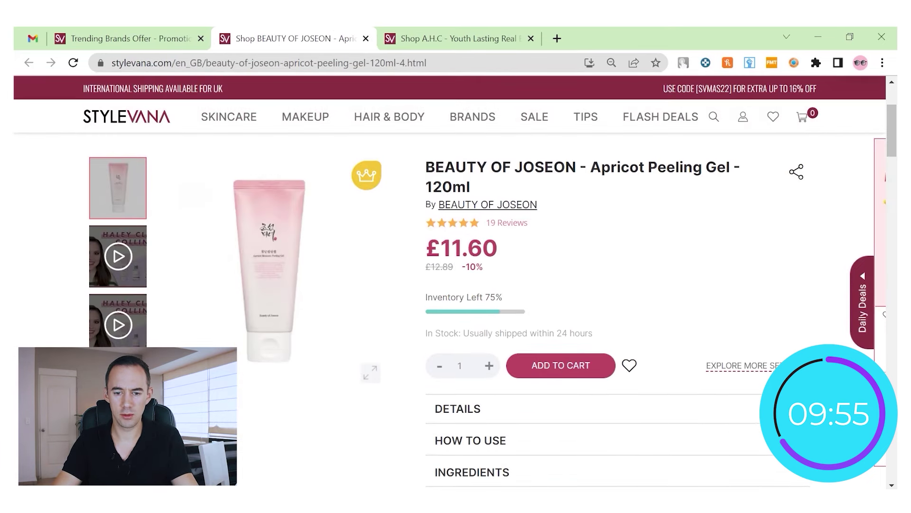
{"action": "key", "text": "alt+Tab"}
{"action": "left_click", "coordinate": [797, 284]}
{"action": "double_click", "coordinate": [706, 422]}
{"action": "left_click", "coordinate": [807, 465]}
{"action": "type", "text": "6"}
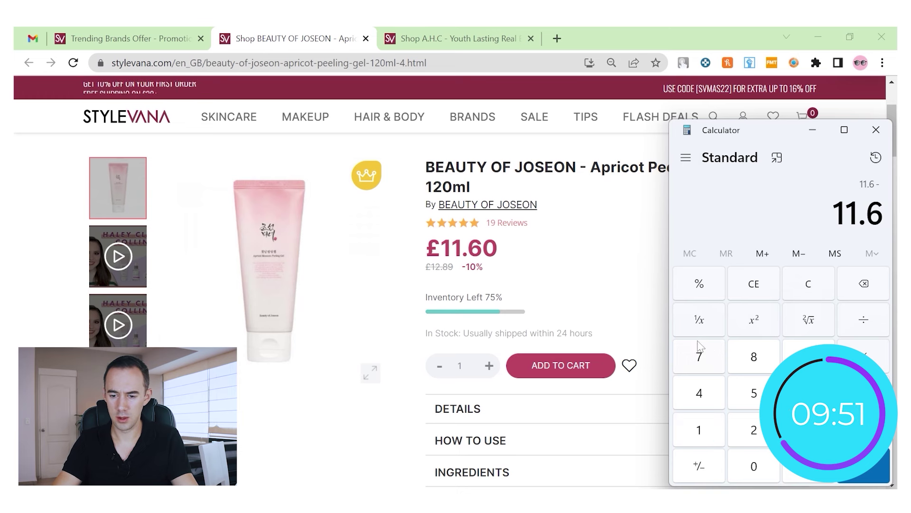
{"action": "left_click", "coordinate": [697, 429]}
{"action": "type", "text": "6"}
{"action": "left_click", "coordinate": [701, 284]}
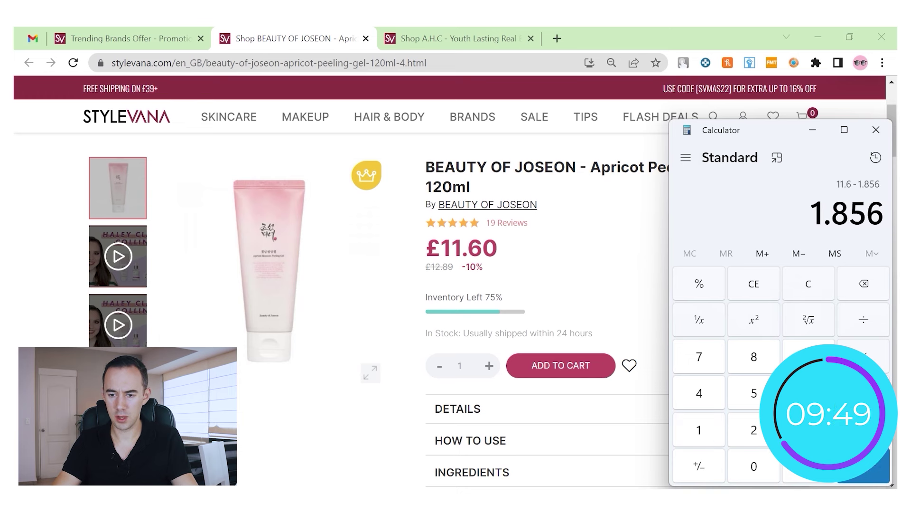
{"action": "left_click", "coordinate": [863, 465]}
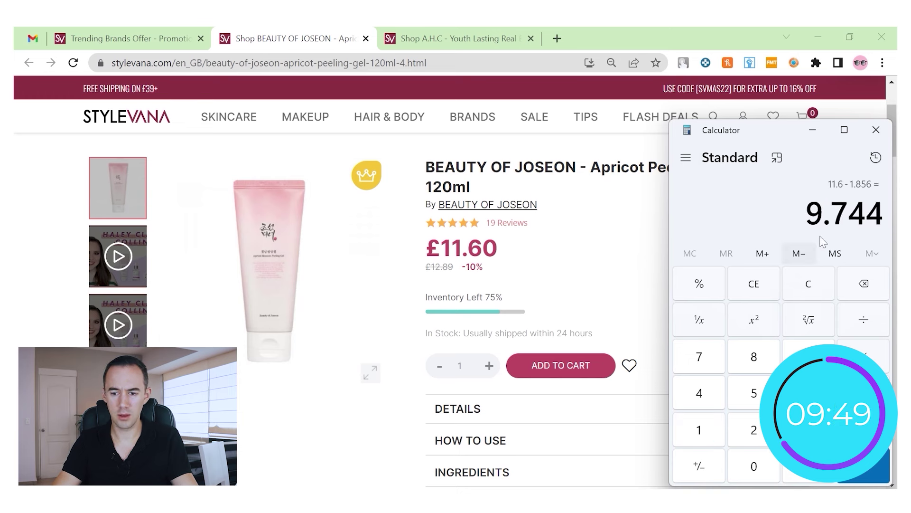
{"action": "left_click", "coordinate": [808, 132]}
Step: Search Amazon.co.uk for the full title "BEAUTY OF JOSEON - Apricot Peeling Gel - 120ml" and move the results tab beside the product page
{"action": "scroll", "coordinate": [538, 275], "scroll_direction": "up", "scroll_amount": 2}
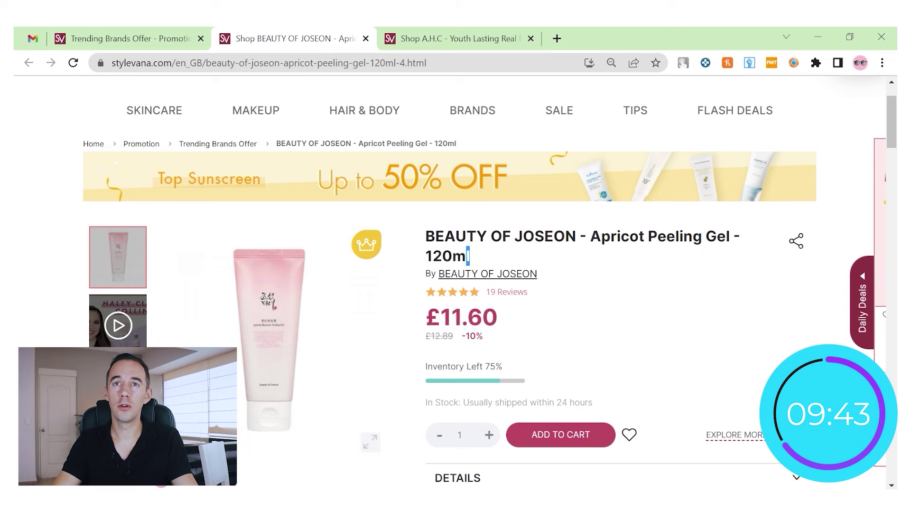
{"action": "left_click_drag", "start_coordinate": [470, 256], "coordinate": [429, 235]}
{"action": "right_click", "coordinate": [432, 239]}
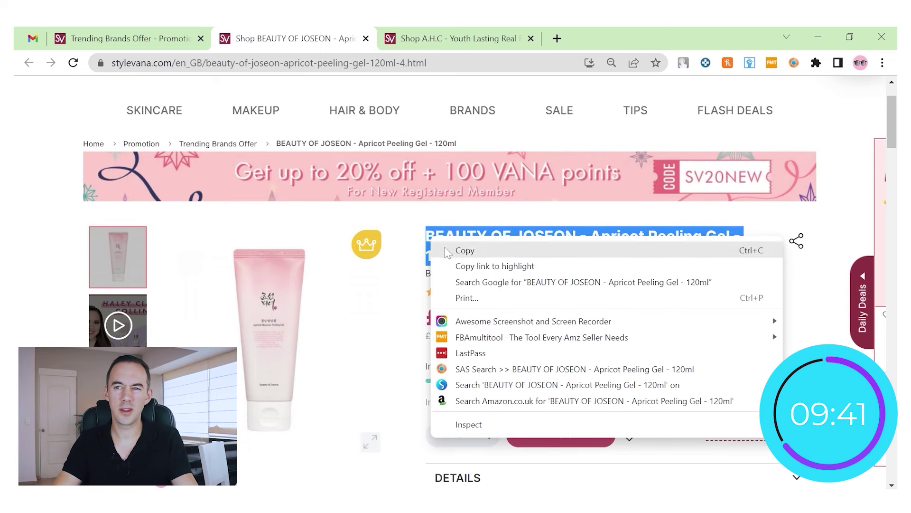
{"action": "left_click", "coordinate": [480, 401]}
{"action": "left_click_drag", "start_coordinate": [604, 35], "coordinate": [458, 32]}
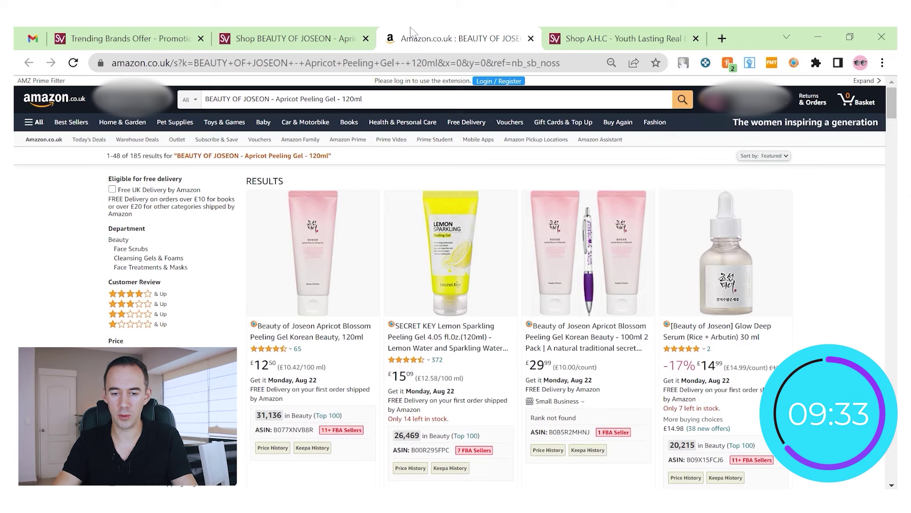
Step: Compare the peeling gel results' prices, sales ranks and FBA sellers, then close the results and Apricot Peeling Gel tabs
{"action": "scroll", "coordinate": [815, 208], "scroll_direction": "down", "scroll_amount": 2}
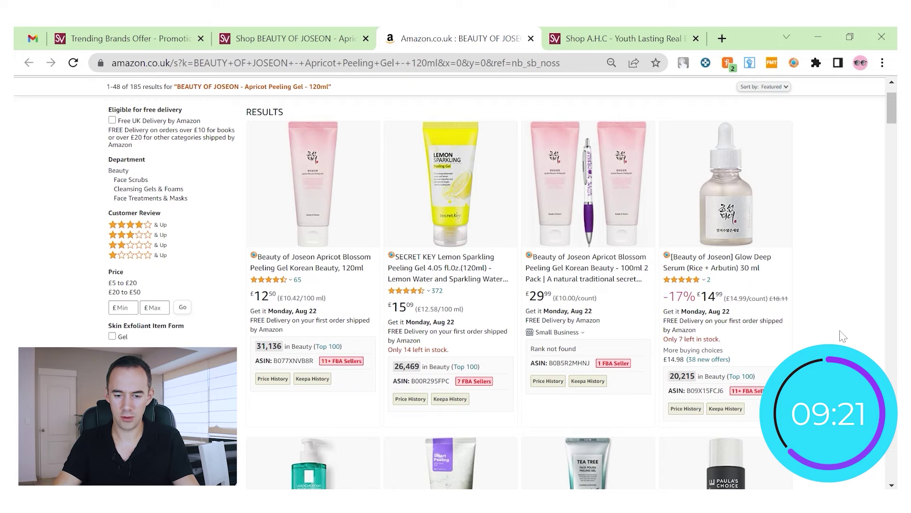
{"action": "scroll", "coordinate": [840, 335], "scroll_direction": "down", "scroll_amount": 8}
{"action": "scroll", "coordinate": [840, 335], "scroll_direction": "down", "scroll_amount": 10}
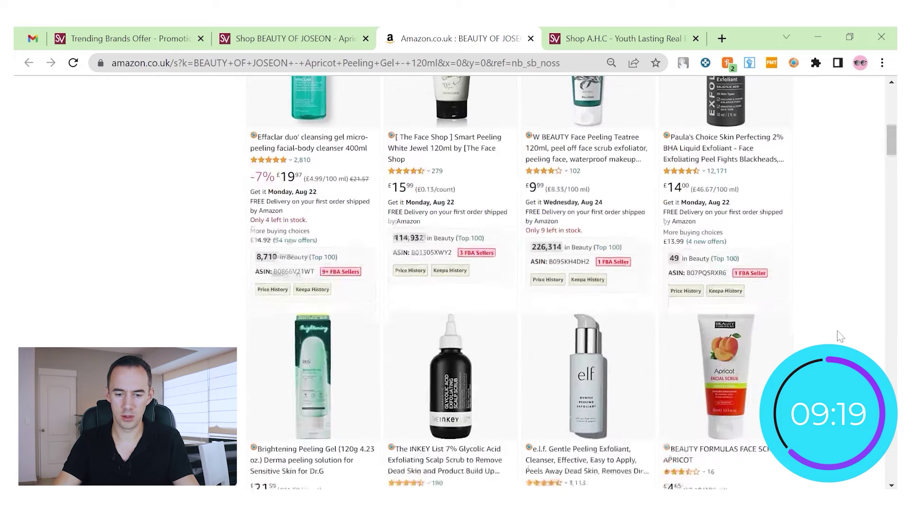
{"action": "scroll", "coordinate": [840, 335], "scroll_direction": "down", "scroll_amount": 10}
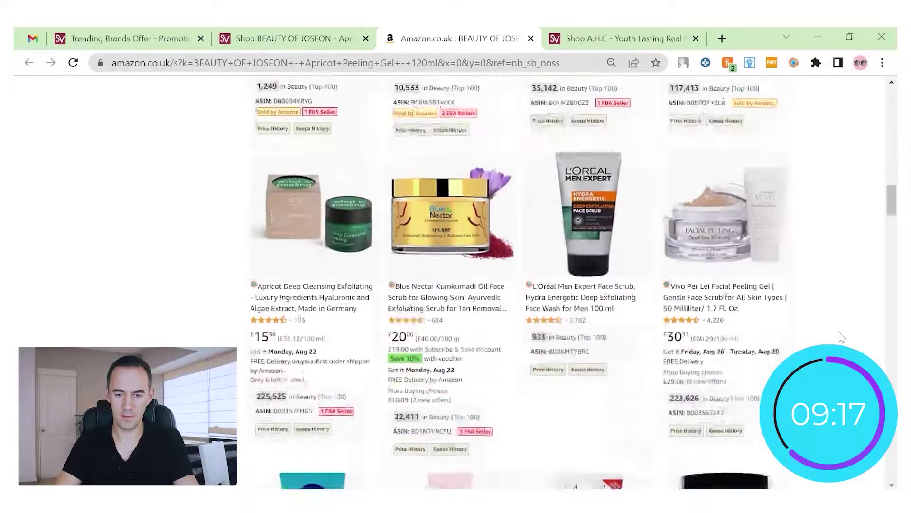
{"action": "scroll", "coordinate": [840, 336], "scroll_direction": "down", "scroll_amount": 10}
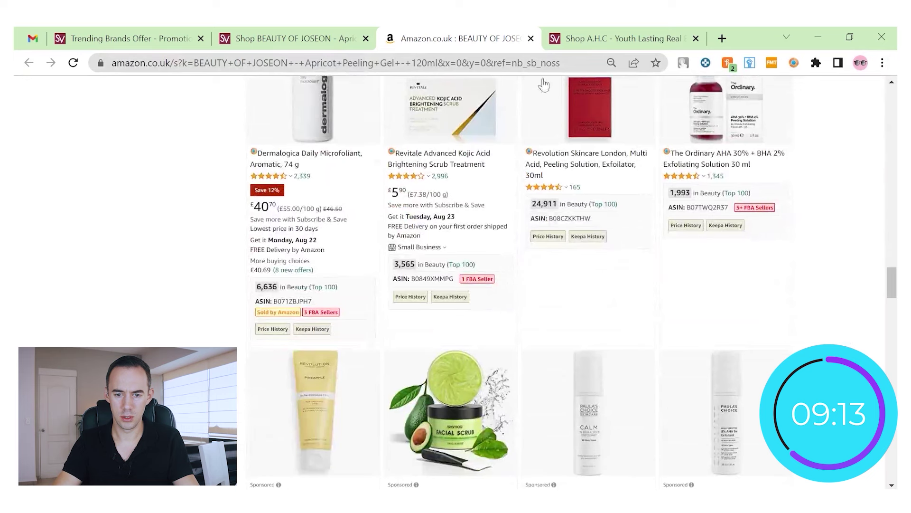
{"action": "left_click", "coordinate": [531, 39]}
{"action": "left_click", "coordinate": [365, 38]}
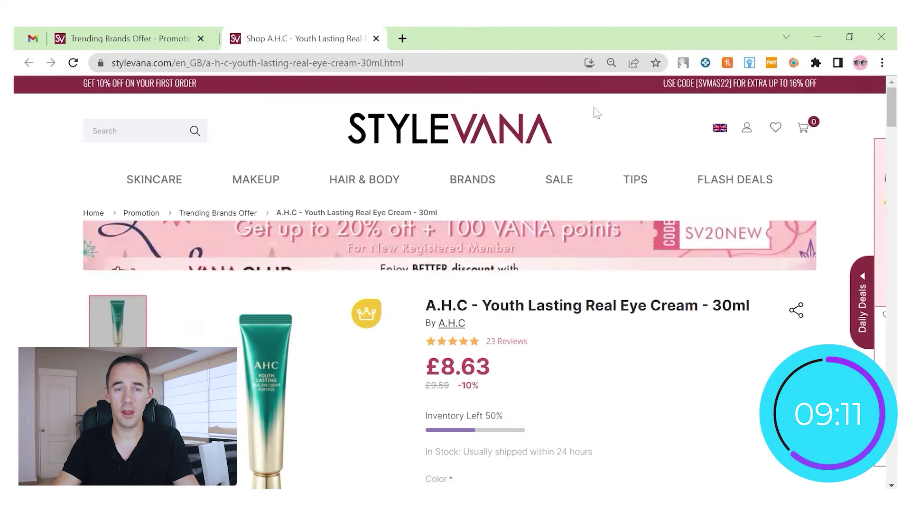
Step: Check the A.H.C eye cream price and work out its unit cost in Calculator as 8.63 less 16%, then minimize it
{"action": "scroll", "coordinate": [645, 385], "scroll_direction": "down", "scroll_amount": 1}
{"action": "key", "text": "alt+Tab"}
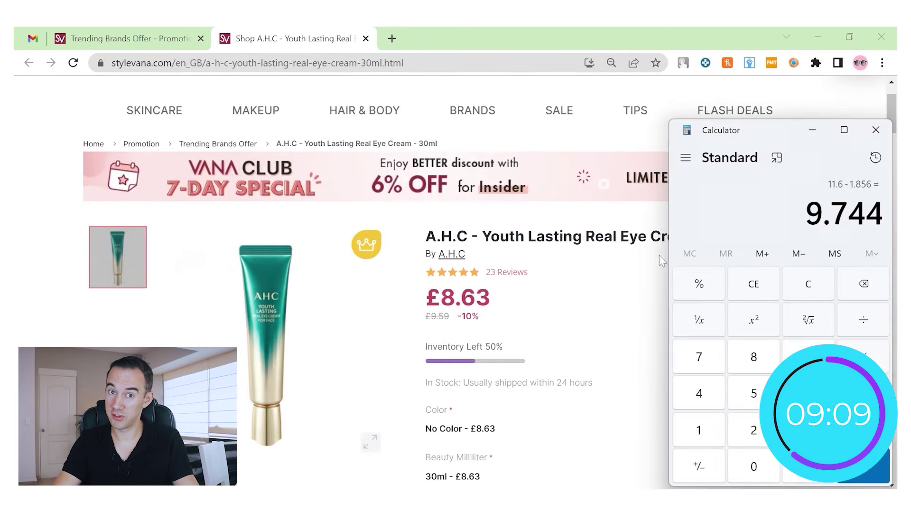
{"action": "left_click", "coordinate": [812, 280]}
{"action": "left_click", "coordinate": [755, 356]}
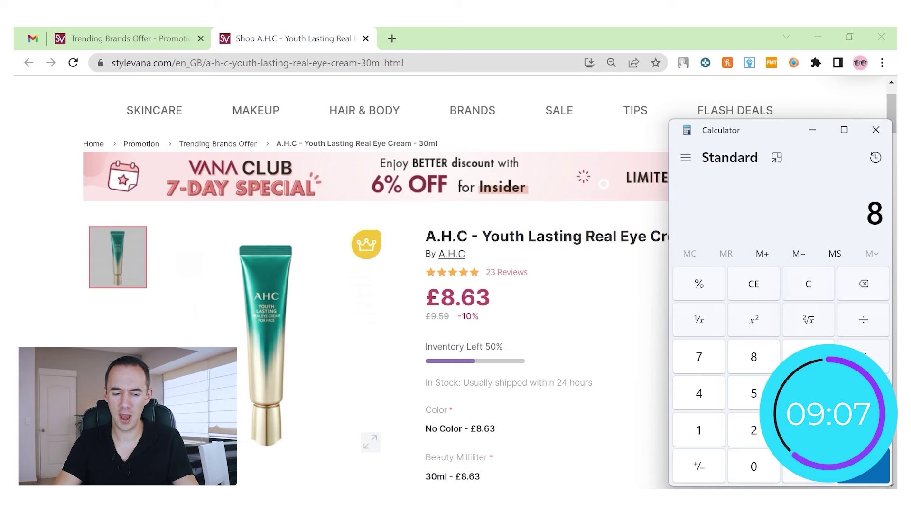
{"action": "left_click", "coordinate": [809, 430]}
{"action": "left_click", "coordinate": [863, 393]}
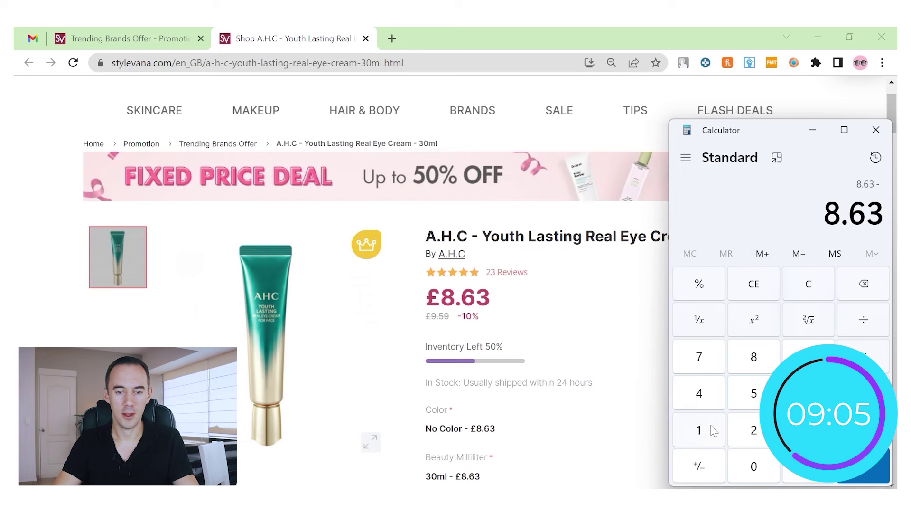
{"action": "left_click", "coordinate": [699, 430]}
{"action": "left_click", "coordinate": [809, 393]}
{"action": "left_click", "coordinate": [698, 288]}
{"action": "left_click", "coordinate": [864, 466]}
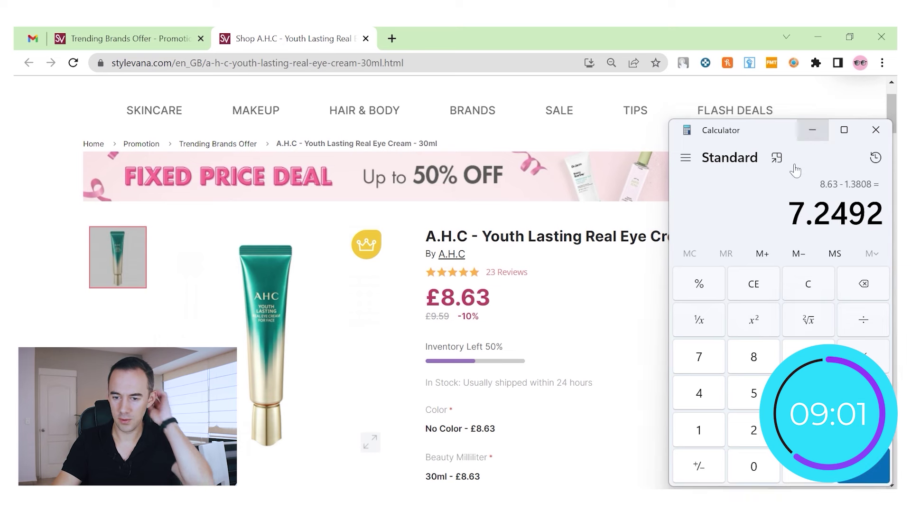
{"action": "left_click", "coordinate": [812, 130]}
Step: Search Amazon.co.uk for the full title "A.H.C - Youth Lasting Real Eye Cream - 30ml"
{"action": "left_click_drag", "start_coordinate": [759, 240], "coordinate": [427, 234]}
{"action": "right_click", "coordinate": [427, 234]}
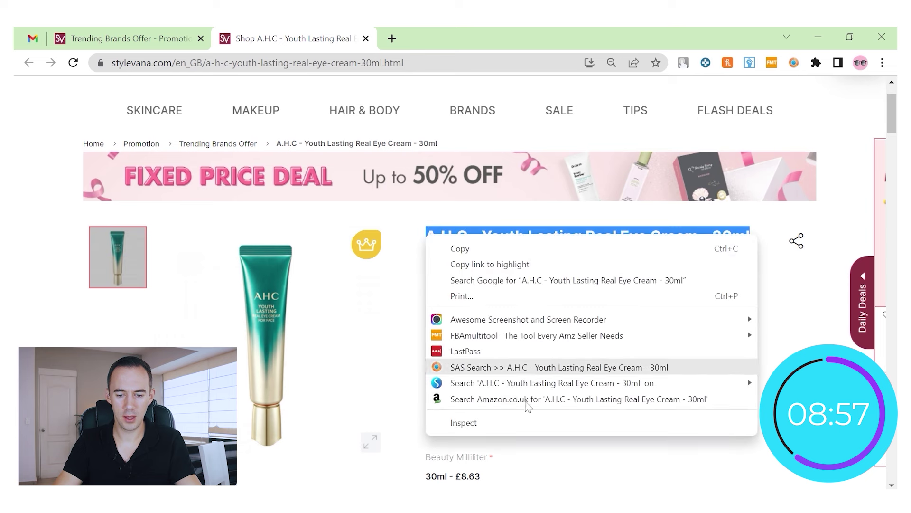
{"action": "left_click", "coordinate": [524, 401]}
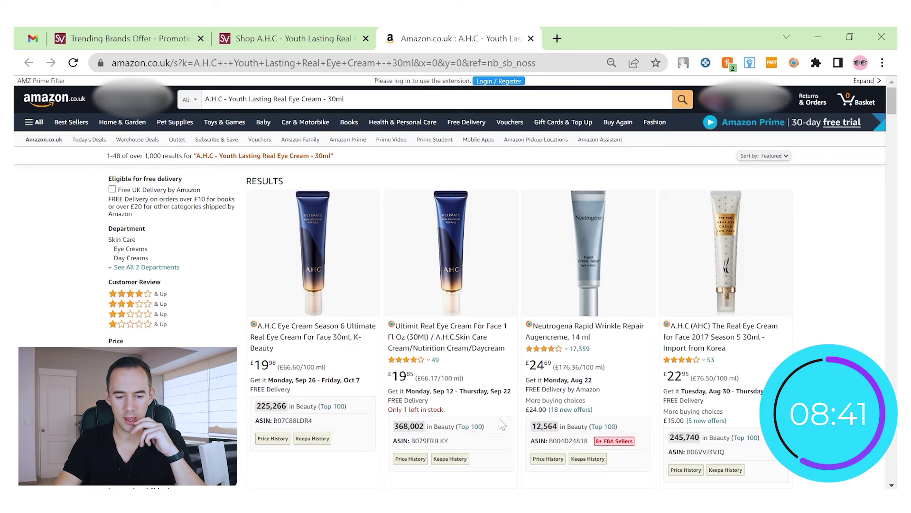
Step: Scan the Amazon results for a matching A.H.C eye cream listing, then close the results and A.H.C product tabs
{"action": "scroll", "coordinate": [807, 287], "scroll_direction": "down", "scroll_amount": 2}
{"action": "scroll", "coordinate": [815, 290], "scroll_direction": "down", "scroll_amount": 10}
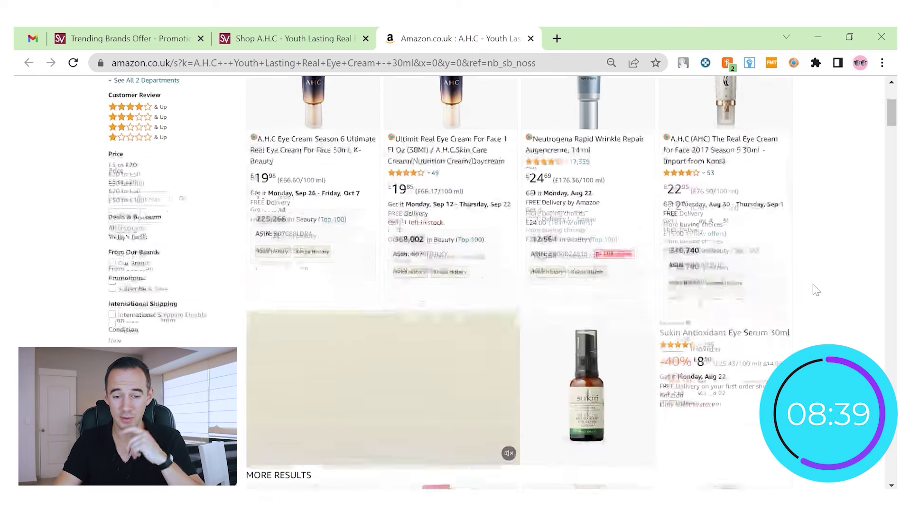
{"action": "scroll", "coordinate": [819, 288], "scroll_direction": "down", "scroll_amount": 15}
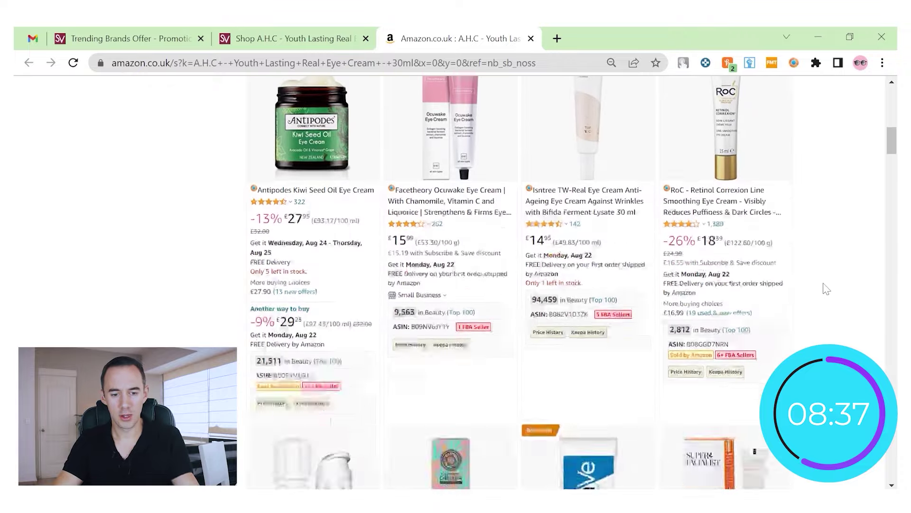
{"action": "scroll", "coordinate": [826, 287], "scroll_direction": "down", "scroll_amount": 15}
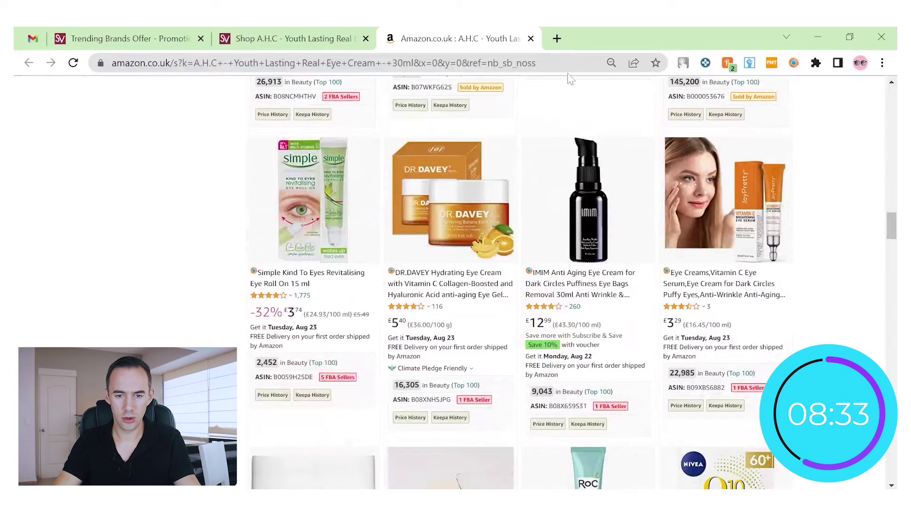
{"action": "left_click", "coordinate": [531, 39]}
{"action": "left_click", "coordinate": [365, 39]}
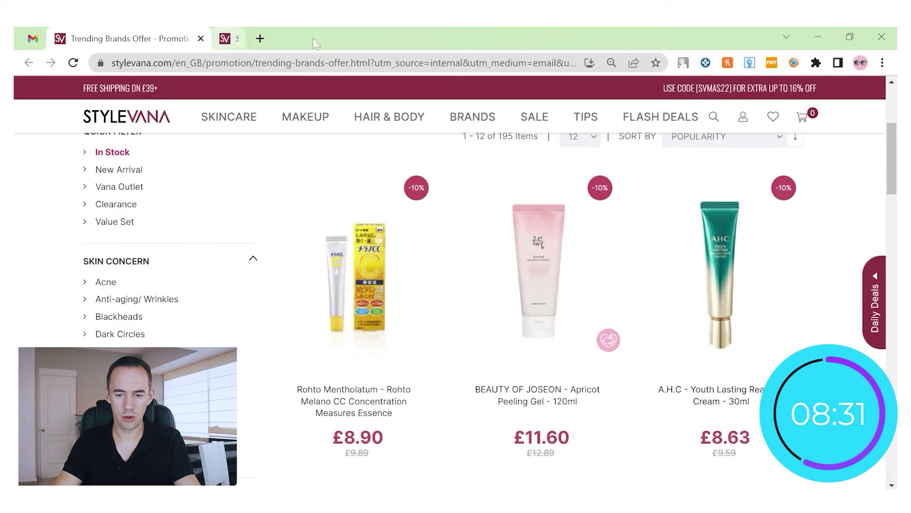
Step: Open the ROVECTIN Conditioning Cleanser, FRUDIA Ultra UV Shield Sun Essence and Dr.Ceuracle Vegan Kombucha Tea Essence in separate new tabs
{"action": "scroll", "coordinate": [418, 400], "scroll_direction": "down", "scroll_amount": 7}
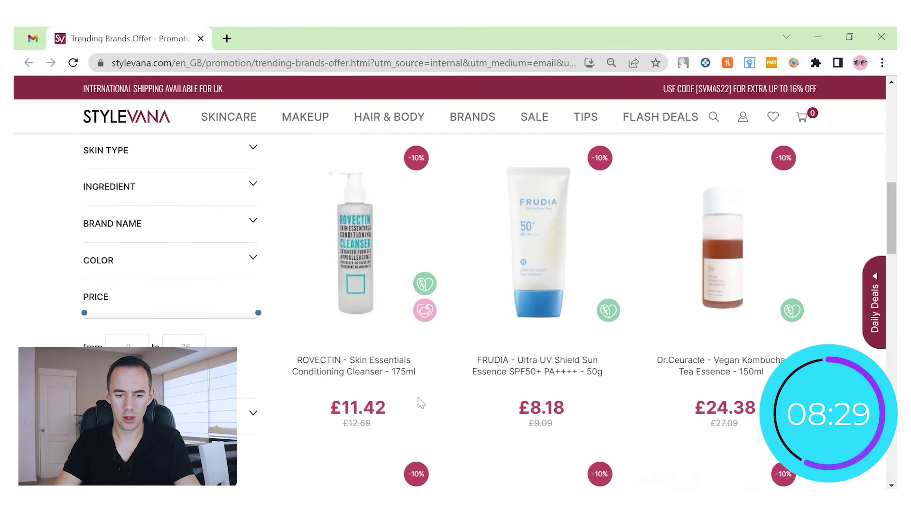
{"action": "right_click", "coordinate": [381, 370]}
{"action": "left_click", "coordinate": [436, 203]}
{"action": "right_click", "coordinate": [522, 373]}
{"action": "left_click", "coordinate": [554, 207]}
{"action": "right_click", "coordinate": [715, 379]}
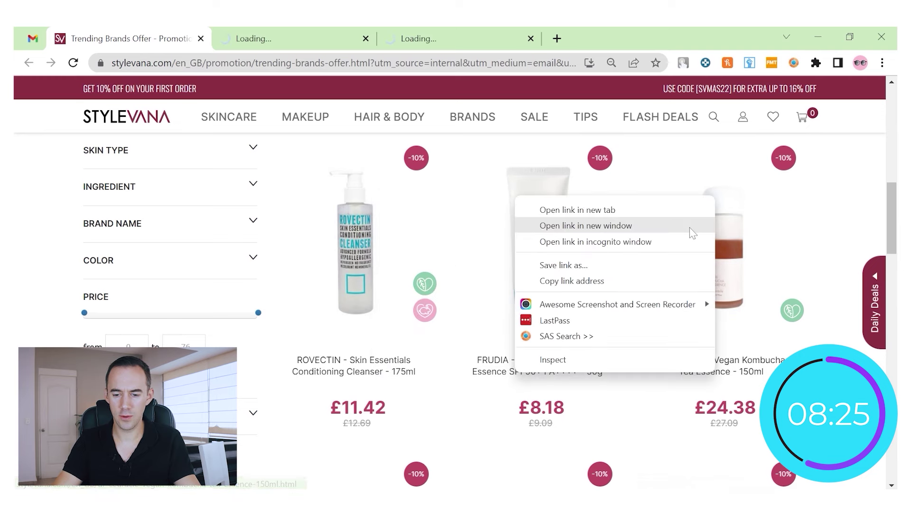
{"action": "left_click", "coordinate": [661, 214]}
Step: Check the ROVECTIN cleanser price and work out its unit cost in Calculator as 11.42 less 16%, then minimize it
{"action": "left_click", "coordinate": [351, 42]}
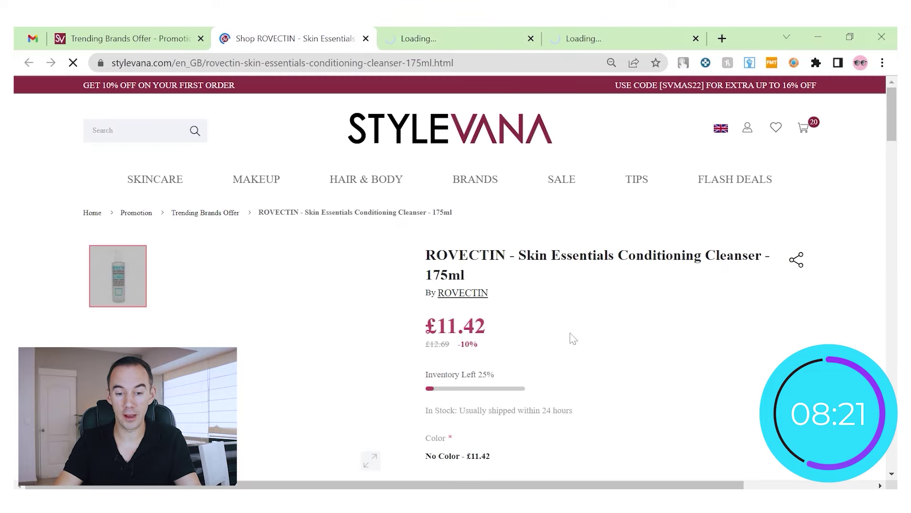
{"action": "scroll", "coordinate": [573, 339], "scroll_direction": "down", "scroll_amount": 3}
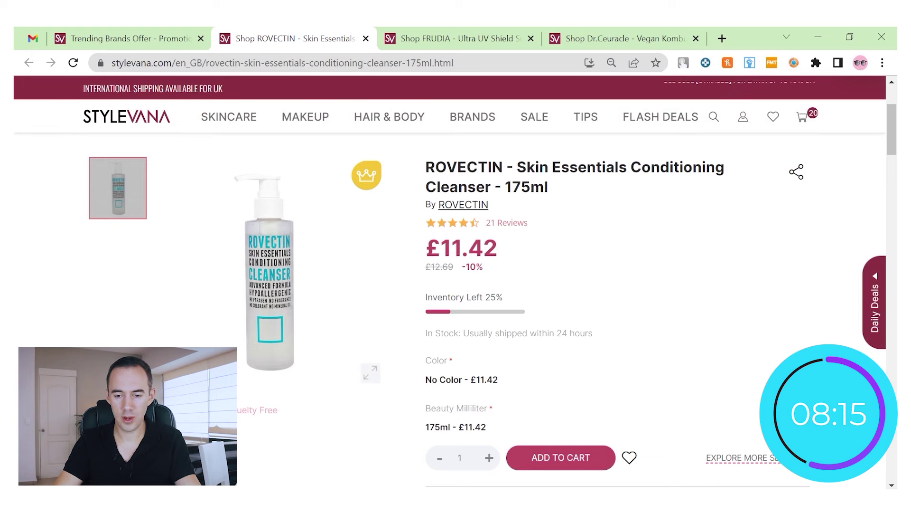
{"action": "key", "text": "alt+Tab"}
{"action": "left_click", "coordinate": [788, 282]}
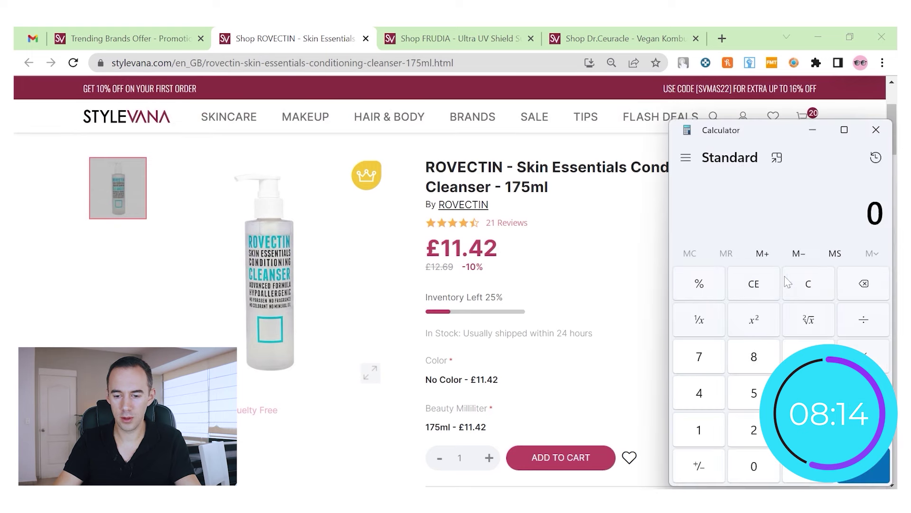
{"action": "left_click", "coordinate": [808, 466]}
{"action": "left_click", "coordinate": [699, 393]}
{"action": "left_click", "coordinate": [754, 430]}
{"action": "left_click", "coordinate": [864, 393]}
{"action": "left_click", "coordinate": [699, 430]}
{"action": "left_click", "coordinate": [808, 393]}
{"action": "left_click", "coordinate": [699, 283]}
{"action": "left_click", "coordinate": [863, 466]}
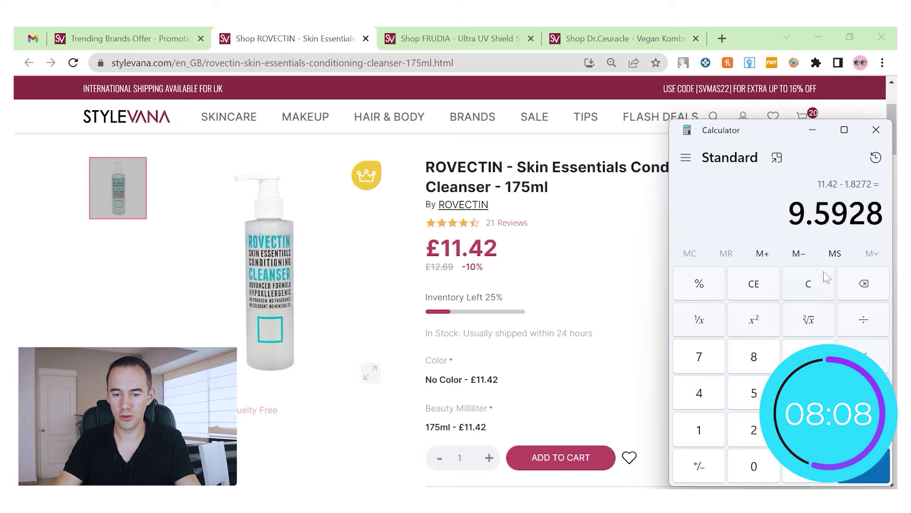
{"action": "left_click", "coordinate": [821, 132]}
Step: Search Amazon.co.uk for "ROVECTIN - Skin Essentials Conditioning Cleanser - 175ml" and move the results tab beside the product page
{"action": "left_click_drag", "start_coordinate": [549, 187], "coordinate": [426, 166]}
{"action": "right_click", "coordinate": [420, 172]}
{"action": "left_click", "coordinate": [759, 332]}
{"action": "left_click_drag", "start_coordinate": [623, 31], "coordinate": [304, 33]}
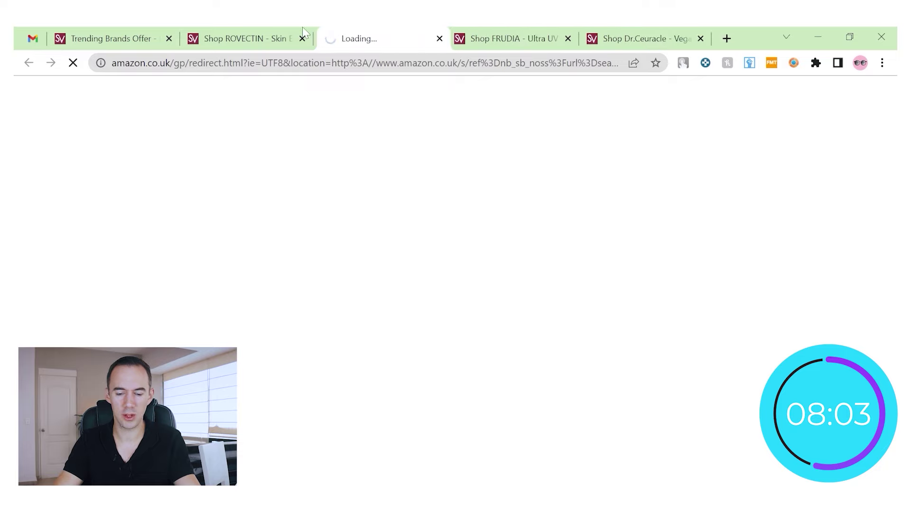
{"action": "left_click", "coordinate": [242, 38]}
{"action": "left_click", "coordinate": [380, 38]}
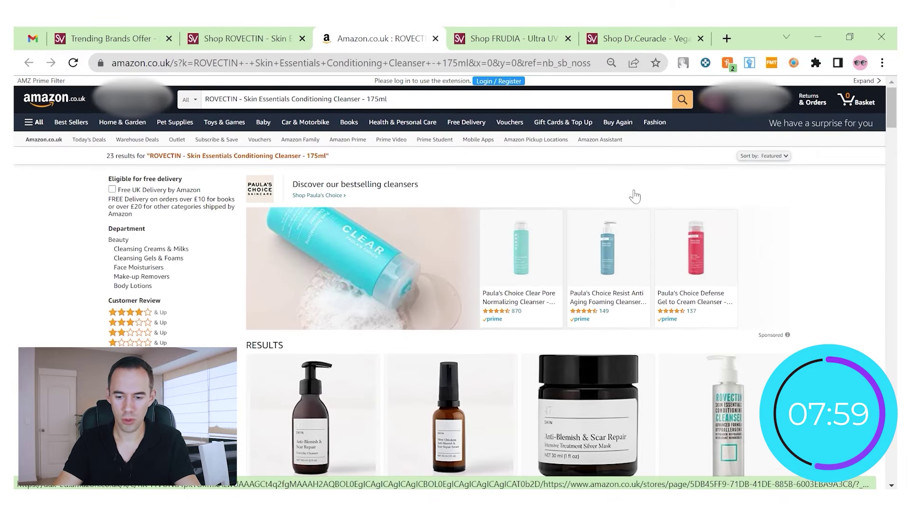
Step: Compare the prices, sales ranks and FBA sellers of the Rovectin cleanser and the other Rovectin listings in the results
{"action": "scroll", "coordinate": [787, 202], "scroll_direction": "down", "scroll_amount": 3}
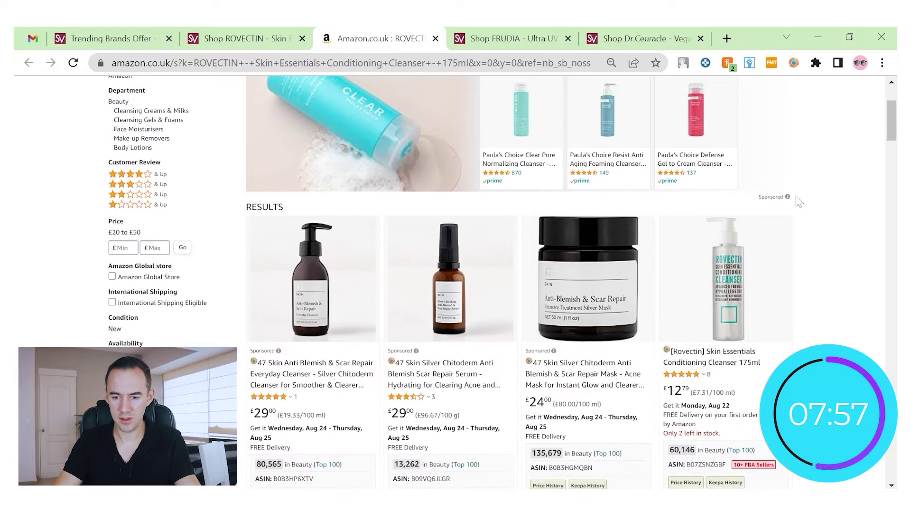
{"action": "scroll", "coordinate": [802, 204], "scroll_direction": "down", "scroll_amount": 2}
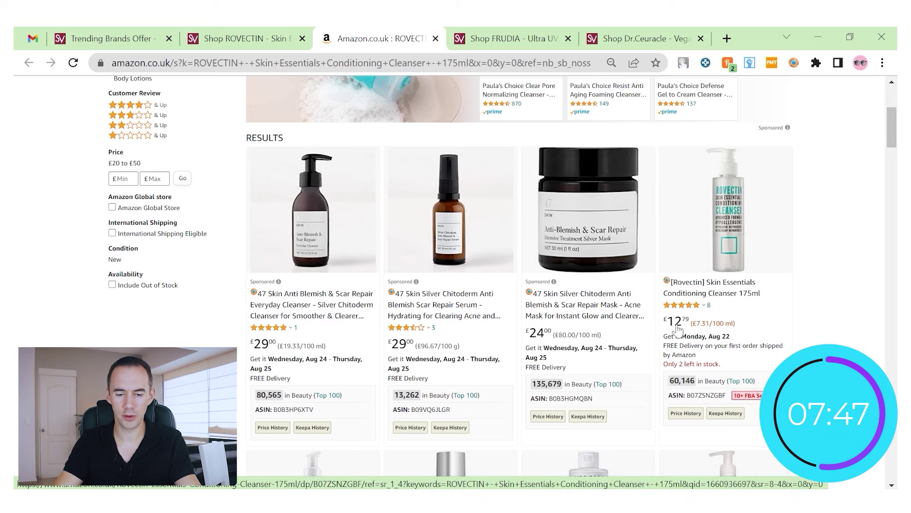
{"action": "scroll", "coordinate": [678, 328], "scroll_direction": "down", "scroll_amount": 2}
{"action": "scroll", "coordinate": [802, 294], "scroll_direction": "down", "scroll_amount": 3}
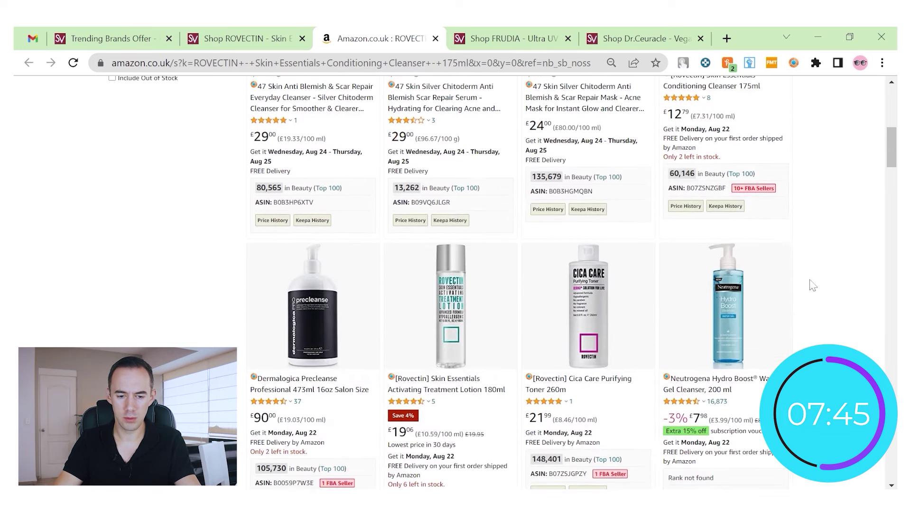
{"action": "scroll", "coordinate": [826, 273], "scroll_direction": "down", "scroll_amount": 2}
{"action": "scroll", "coordinate": [828, 328], "scroll_direction": "down", "scroll_amount": 2}
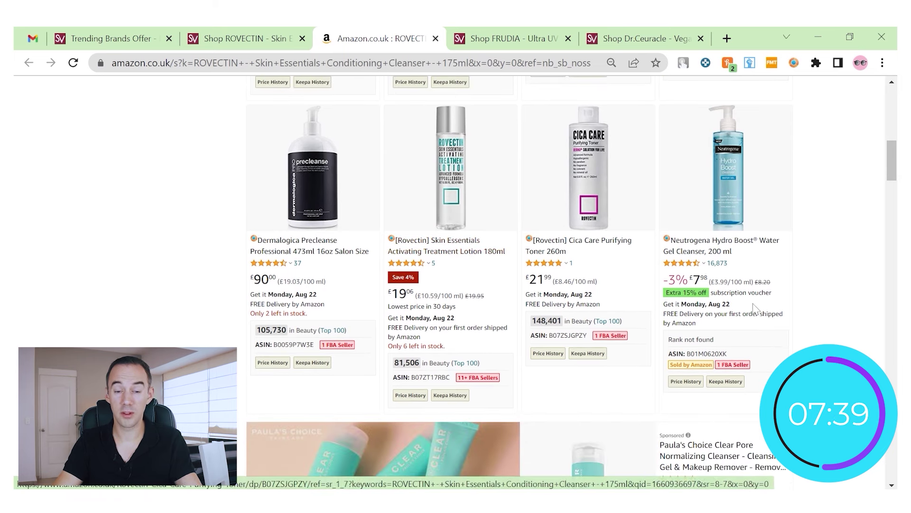
Step: Scan the rest of the cleanser results for other resale candidates, then close the results and ROVECTIN product tabs
{"action": "scroll", "coordinate": [799, 302], "scroll_direction": "down", "scroll_amount": 8}
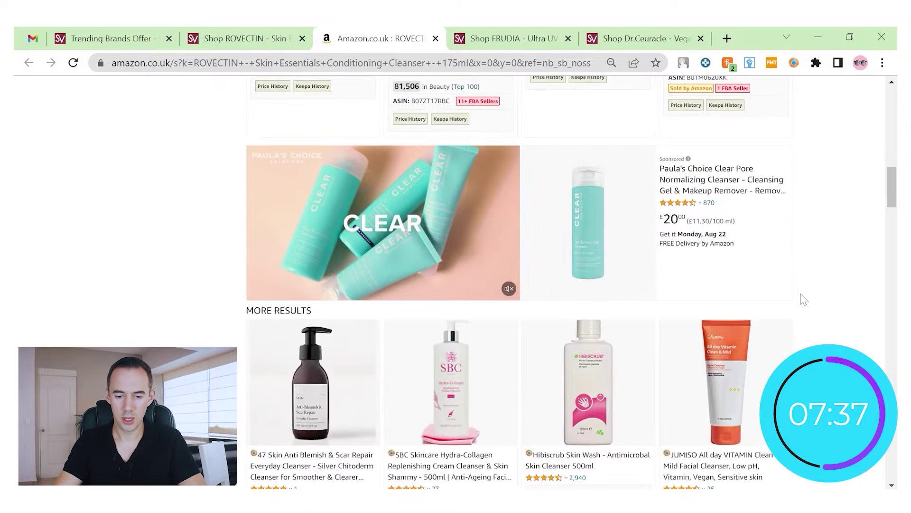
{"action": "scroll", "coordinate": [804, 299], "scroll_direction": "down", "scroll_amount": 3}
{"action": "scroll", "coordinate": [804, 299], "scroll_direction": "down", "scroll_amount": 5}
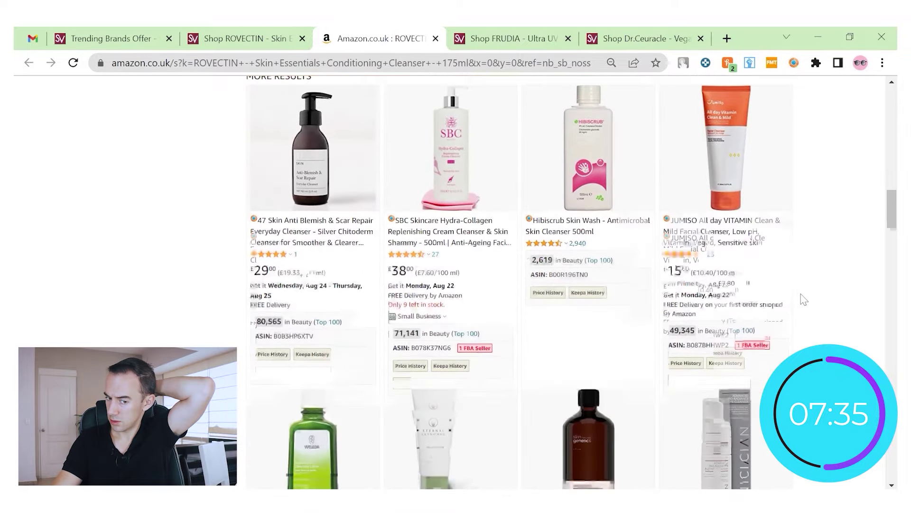
{"action": "scroll", "coordinate": [804, 299], "scroll_direction": "down", "scroll_amount": 12}
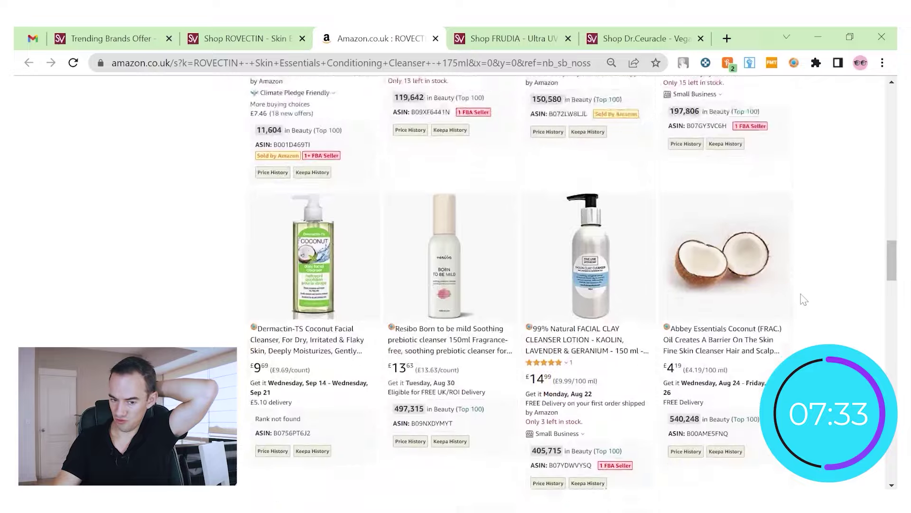
{"action": "scroll", "coordinate": [804, 299], "scroll_direction": "down", "scroll_amount": 20}
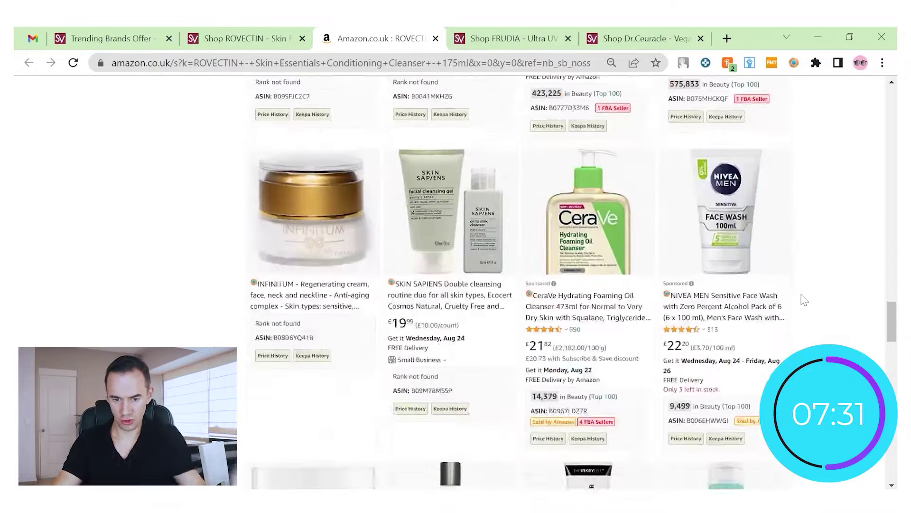
{"action": "scroll", "coordinate": [803, 299], "scroll_direction": "down", "scroll_amount": 15}
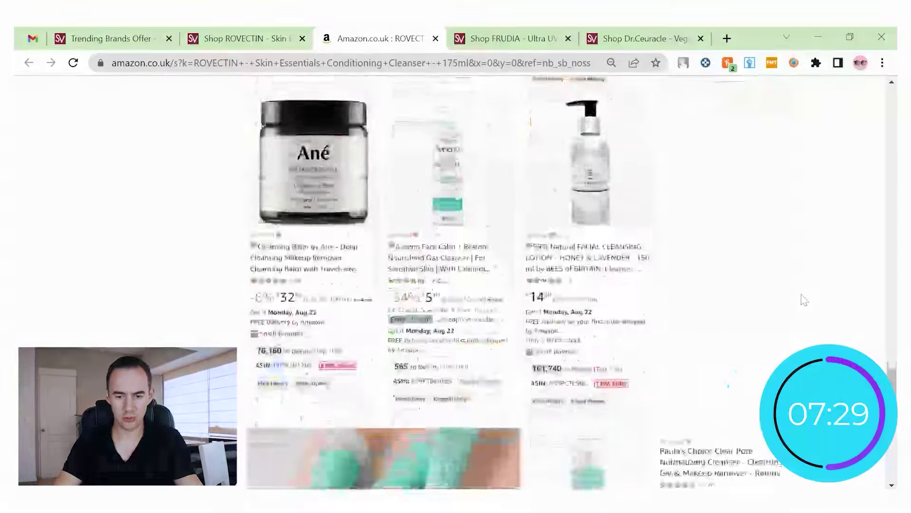
{"action": "scroll", "coordinate": [809, 303], "scroll_direction": "down", "scroll_amount": 10}
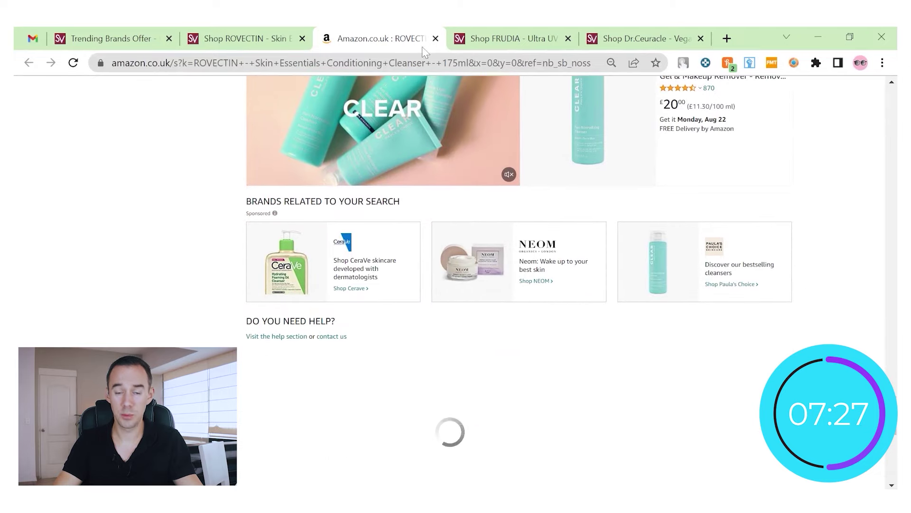
{"action": "left_click", "coordinate": [436, 39]}
{"action": "left_click", "coordinate": [302, 39]}
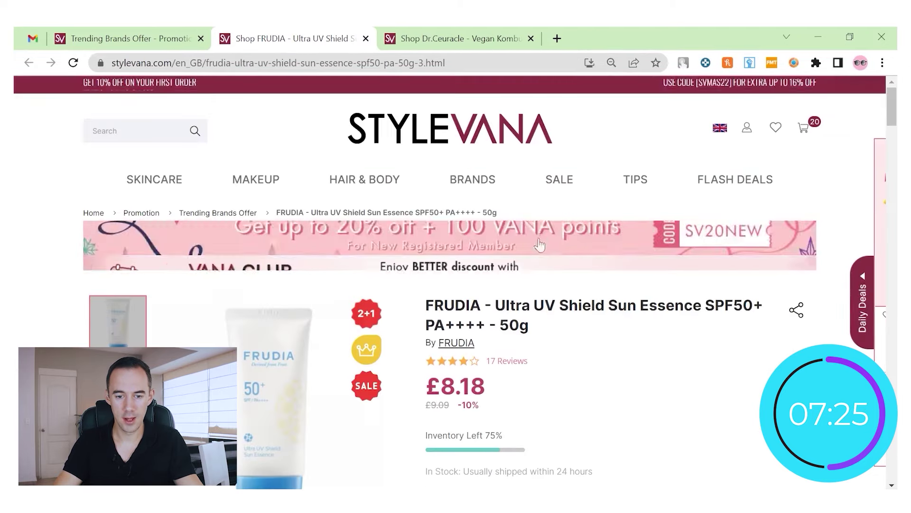
Step: Check the FRUDIA sun essence price and work out its unit cost in Calculator as 8.18 less 16%, then minimize it
{"action": "scroll", "coordinate": [698, 368], "scroll_direction": "down", "scroll_amount": 3}
{"action": "key", "text": "alt+Tab"}
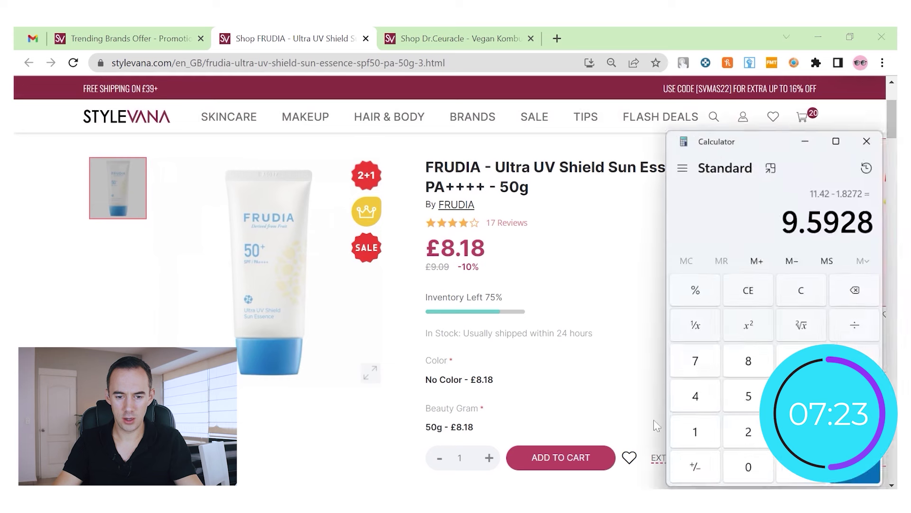
{"action": "left_click", "coordinate": [714, 431]}
{"action": "left_click", "coordinate": [802, 393]}
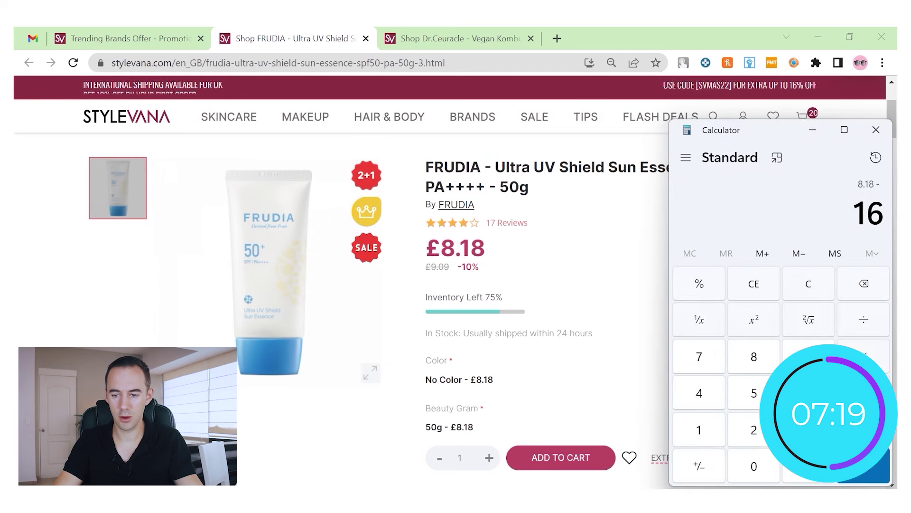
{"action": "left_click", "coordinate": [706, 287]}
{"action": "left_click", "coordinate": [866, 470]}
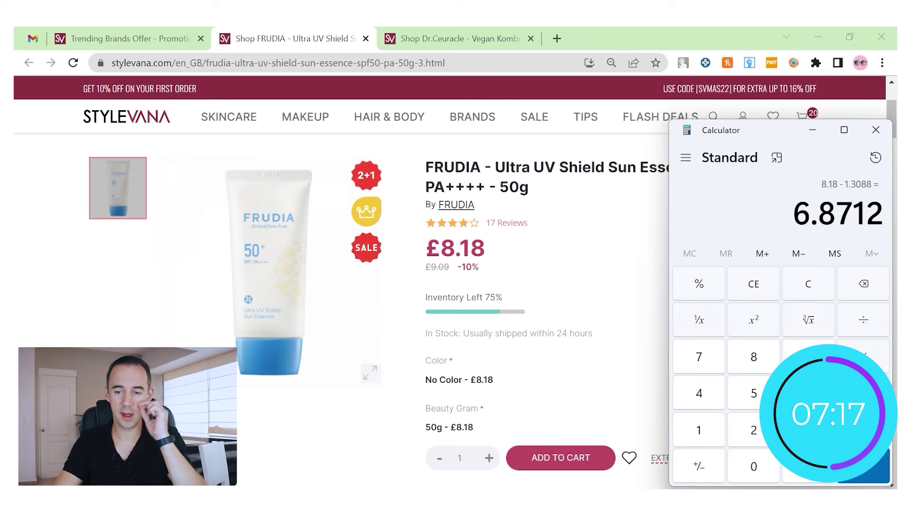
{"action": "left_click", "coordinate": [813, 134]}
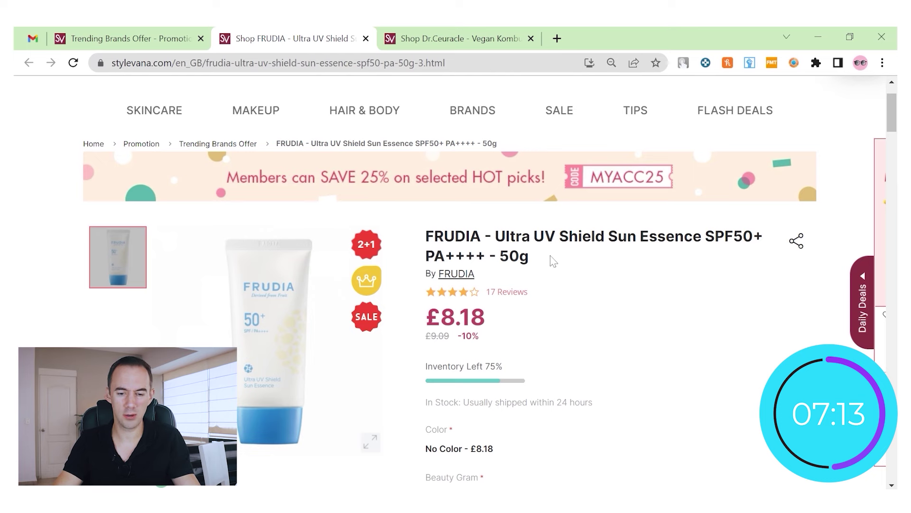
Step: Search Amazon.co.uk for "FRUDIA - Ultra UV Shield Sun Essence SPF50+ PA++++ - 50g" and move the results tab beside the product page
{"action": "left_click_drag", "start_coordinate": [552, 258], "coordinate": [434, 236]}
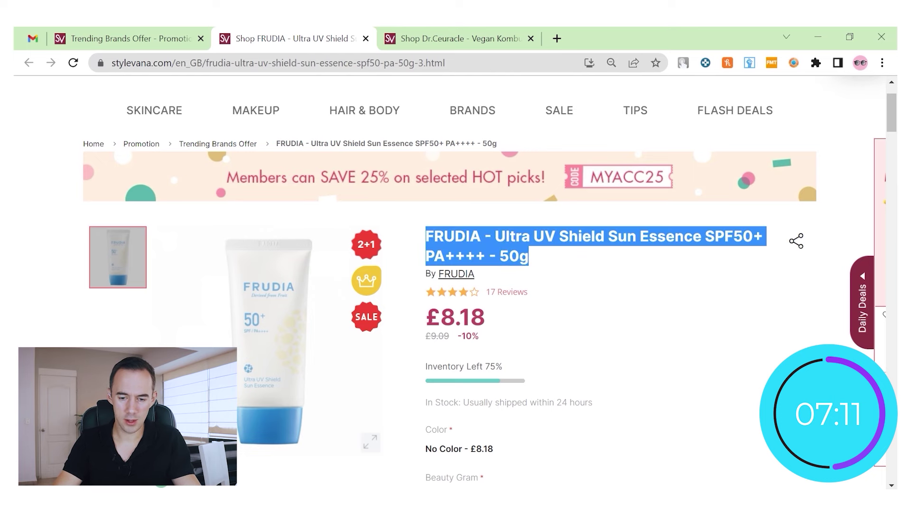
{"action": "right_click", "coordinate": [501, 248]}
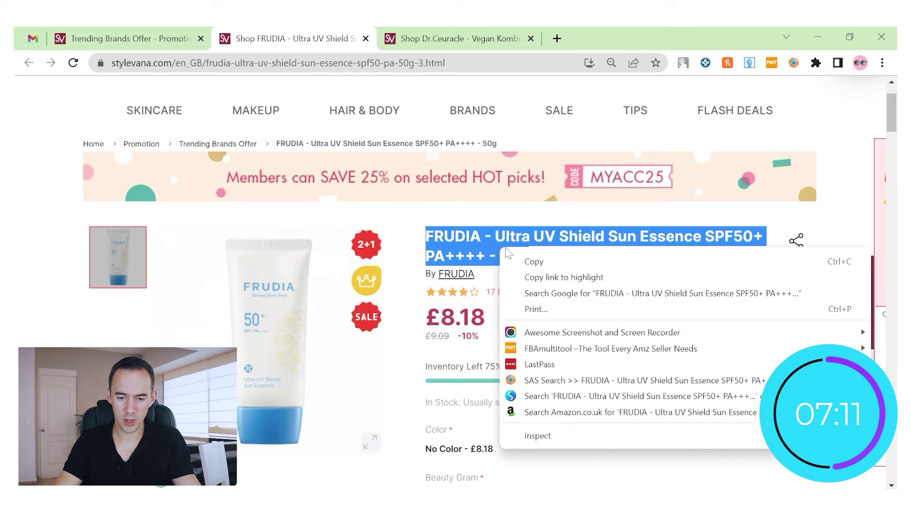
{"action": "left_click", "coordinate": [574, 412]}
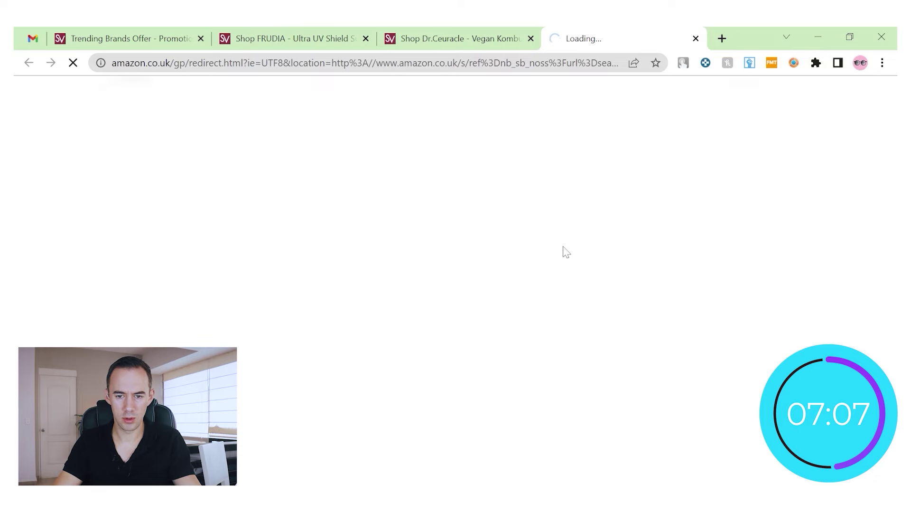
{"action": "left_click_drag", "start_coordinate": [589, 38], "coordinate": [451, 45]}
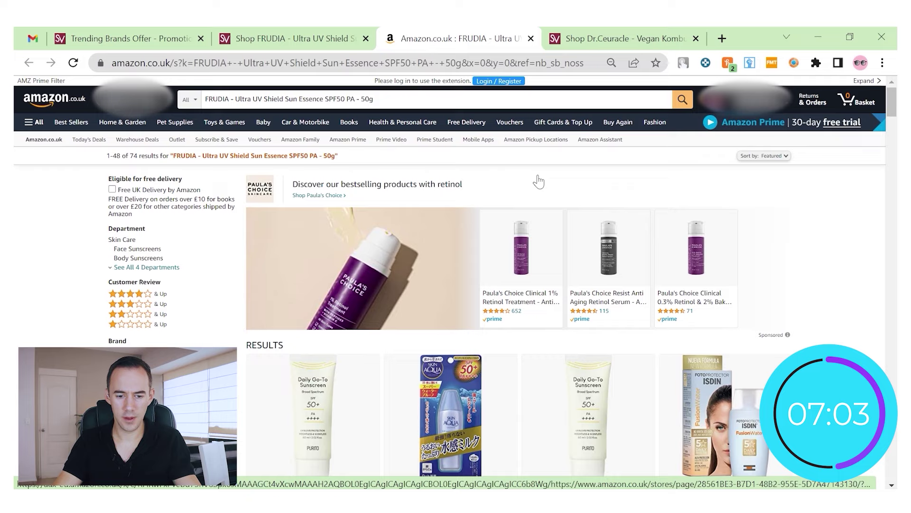
Step: Scan the sunscreen results for a matching FRUDIA listing or other resale candidates, then close the results and FRUDIA product tabs
{"action": "scroll", "coordinate": [538, 182], "scroll_direction": "down", "scroll_amount": 6}
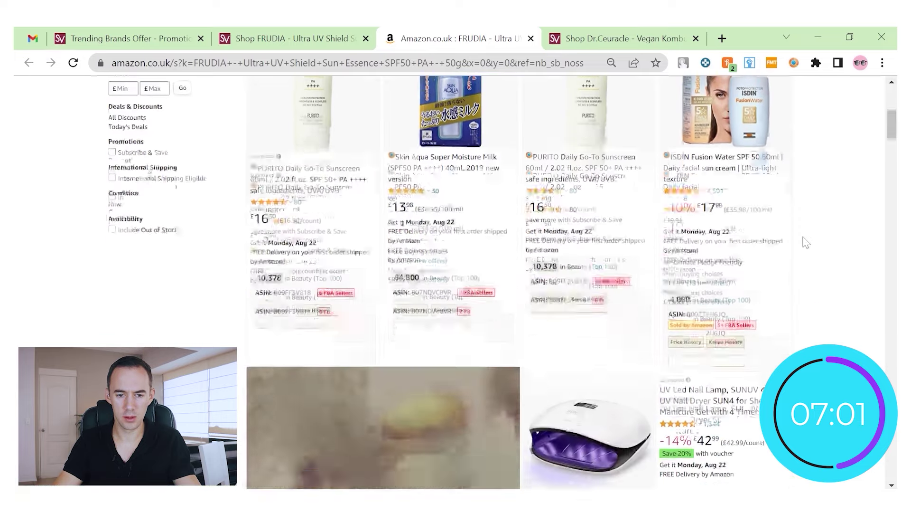
{"action": "scroll", "coordinate": [804, 237], "scroll_direction": "down", "scroll_amount": 5}
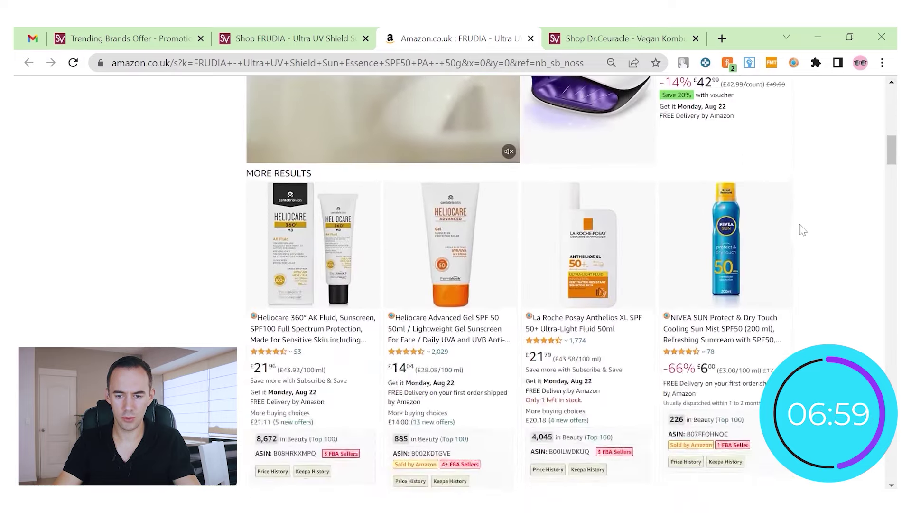
{"action": "scroll", "coordinate": [803, 230], "scroll_direction": "down", "scroll_amount": 10}
{"action": "scroll", "coordinate": [811, 253], "scroll_direction": "down", "scroll_amount": 10}
{"action": "scroll", "coordinate": [812, 265], "scroll_direction": "down", "scroll_amount": 20}
{"action": "scroll", "coordinate": [812, 265], "scroll_direction": "down", "scroll_amount": 8}
{"action": "left_click", "coordinate": [531, 38]}
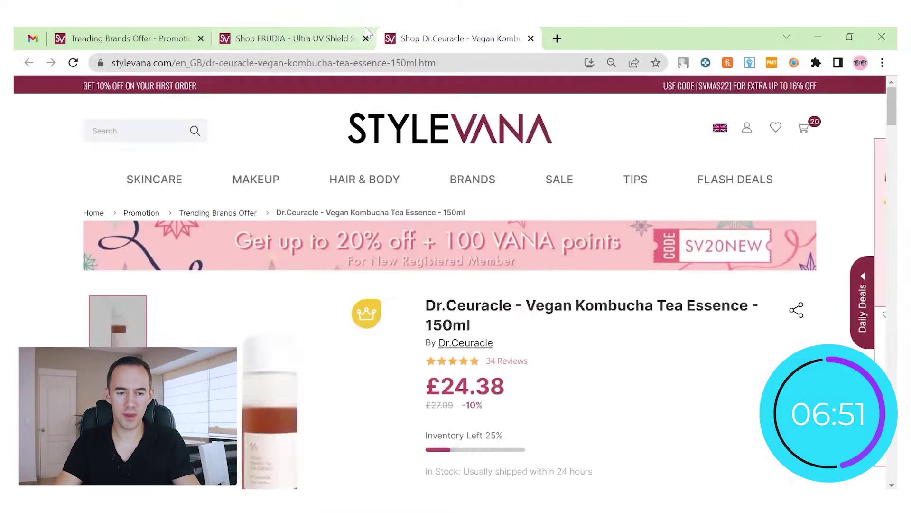
{"action": "left_click", "coordinate": [366, 32]}
{"action": "left_click", "coordinate": [366, 38]}
Step: Check the Dr.Ceuracle kombucha tea essence price and work out its unit cost in Calculator as 24.38 less 16%, then minimize it
{"action": "scroll", "coordinate": [543, 336], "scroll_direction": "down", "scroll_amount": 2}
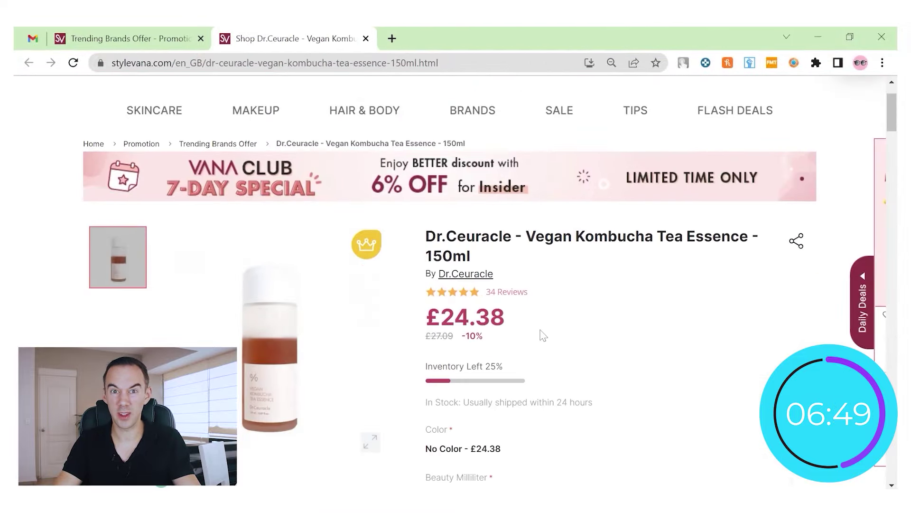
{"action": "key", "text": "alt+Tab"}
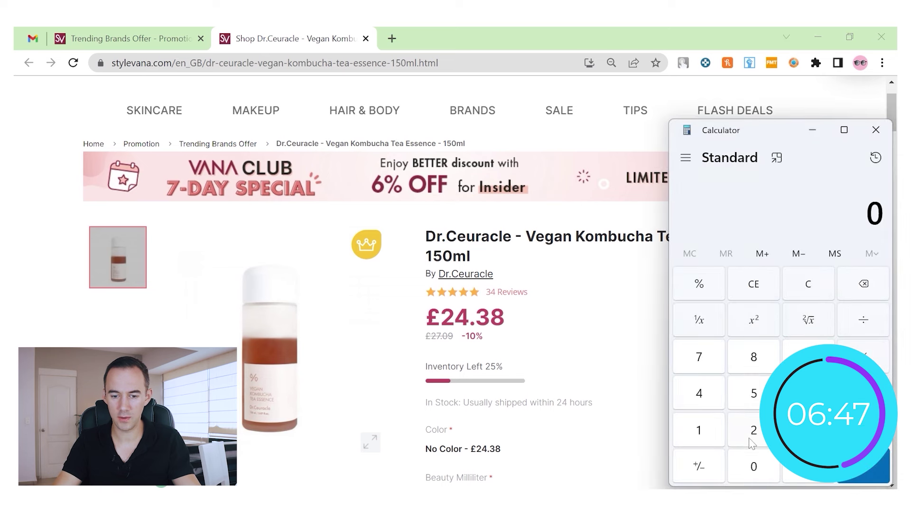
{"action": "left_click", "coordinate": [808, 466]}
{"action": "left_click", "coordinate": [808, 430]}
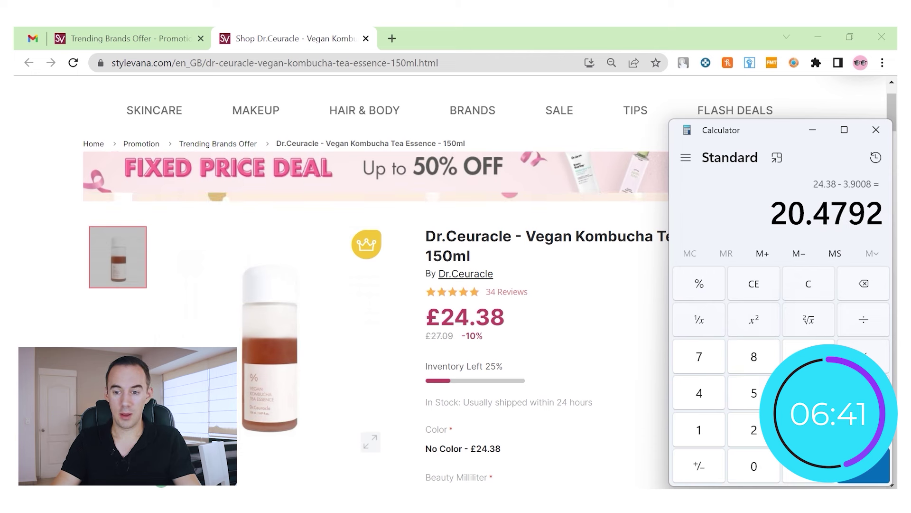
{"action": "left_click", "coordinate": [813, 130]}
Step: Search Amazon.co.uk for "Dr.Ceuracle - Vegan Kombucha Tea Essence - 150ml" from the product title
{"action": "left_click_drag", "start_coordinate": [442, 256], "coordinate": [426, 236]}
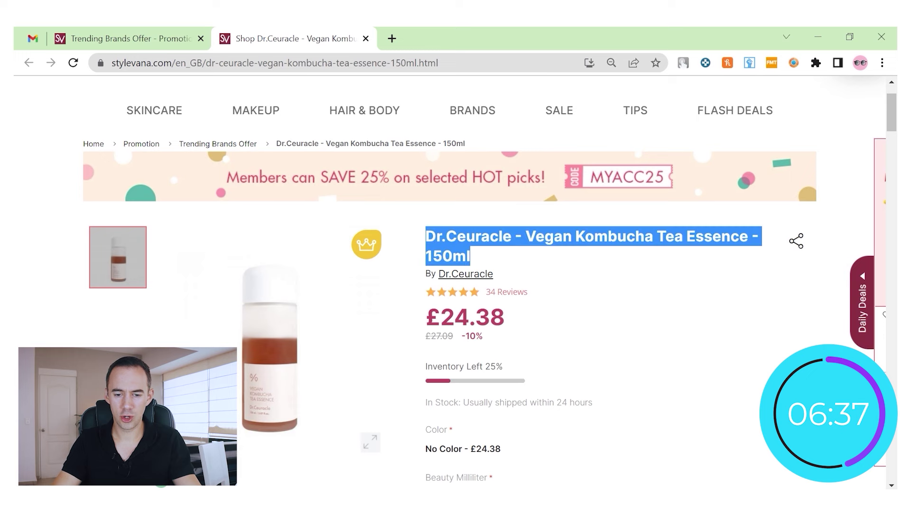
{"action": "right_click", "coordinate": [432, 235]}
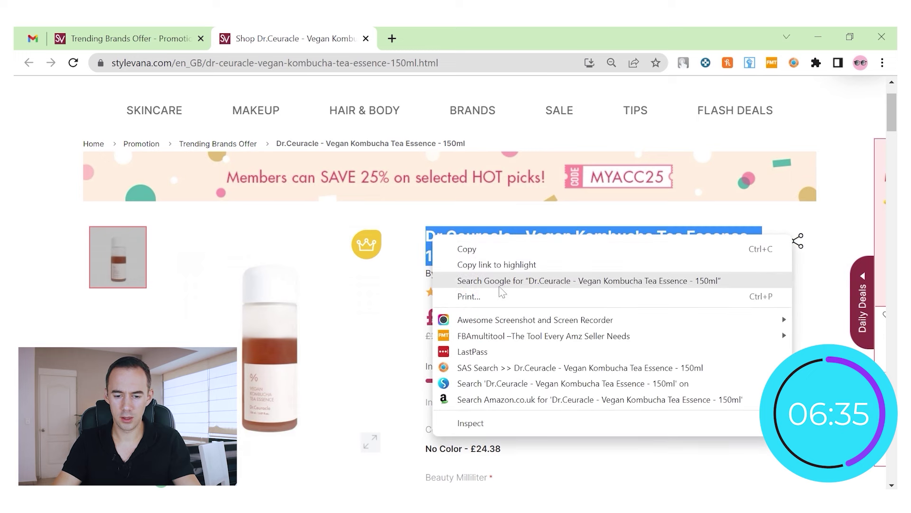
{"action": "left_click", "coordinate": [508, 399]}
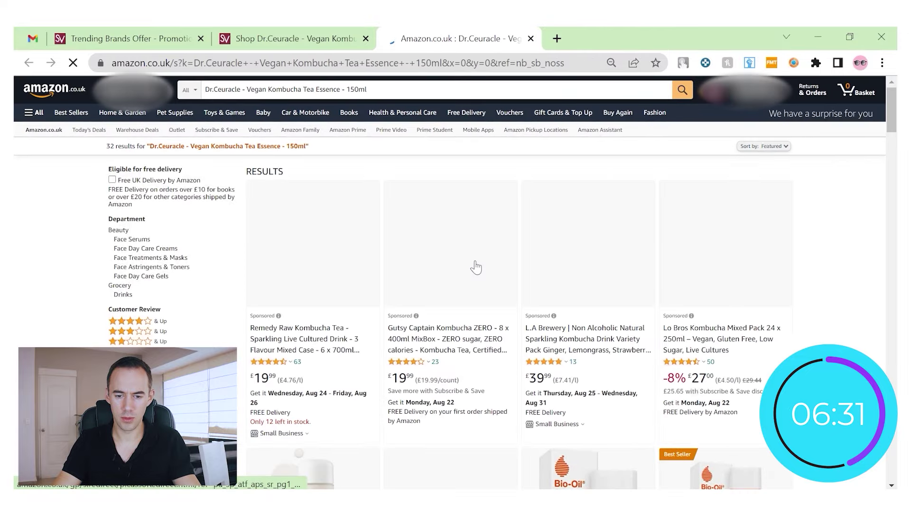
Step: Find the Dr. Ceuracle Kombucha Tea Essence 150ml listing in the results and check its price, delivery charge and sales rank
{"action": "scroll", "coordinate": [807, 188], "scroll_direction": "down", "scroll_amount": 7}
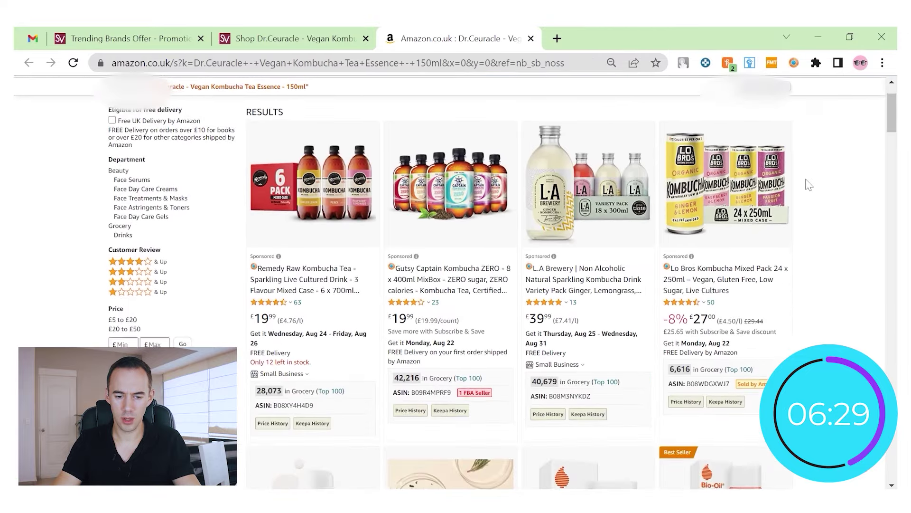
{"action": "scroll", "coordinate": [809, 188], "scroll_direction": "down", "scroll_amount": 2}
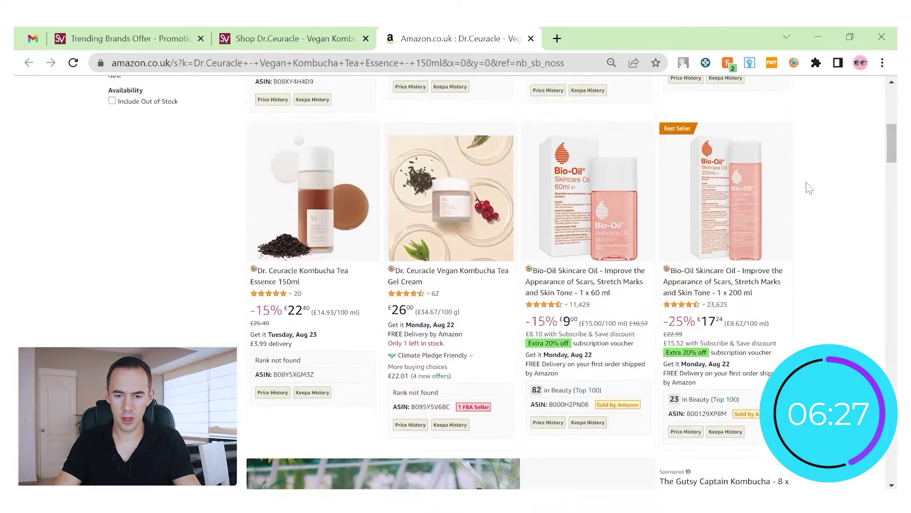
{"action": "scroll", "coordinate": [814, 236], "scroll_direction": "up", "scroll_amount": 1}
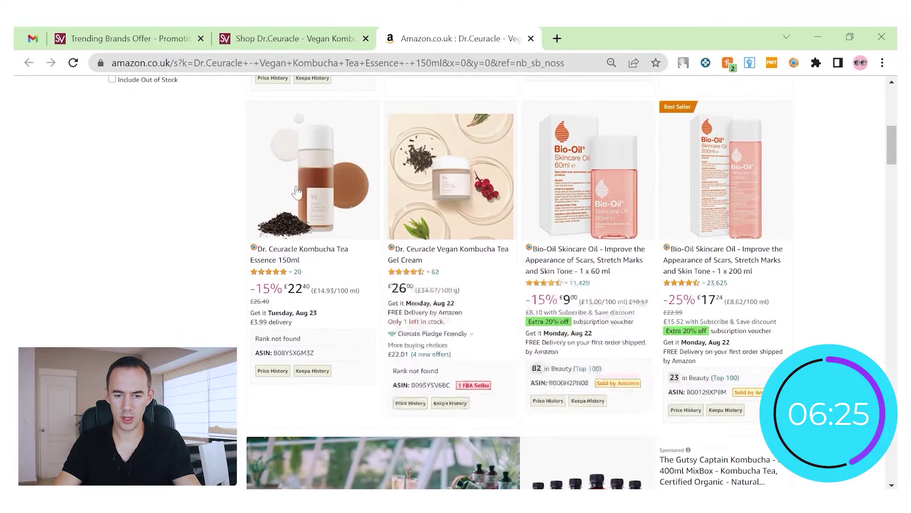
{"action": "mouse_move", "coordinate": [303, 190]}
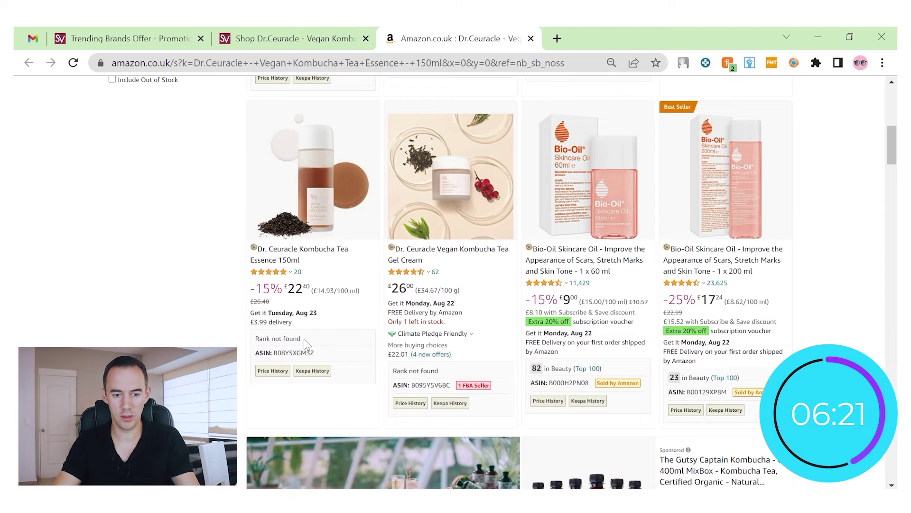
Step: Scan the rest of the kombucha essence results for resale candidates, then close the results and Dr.Ceuracle product tabs
{"action": "scroll", "coordinate": [307, 341], "scroll_direction": "down", "scroll_amount": 12}
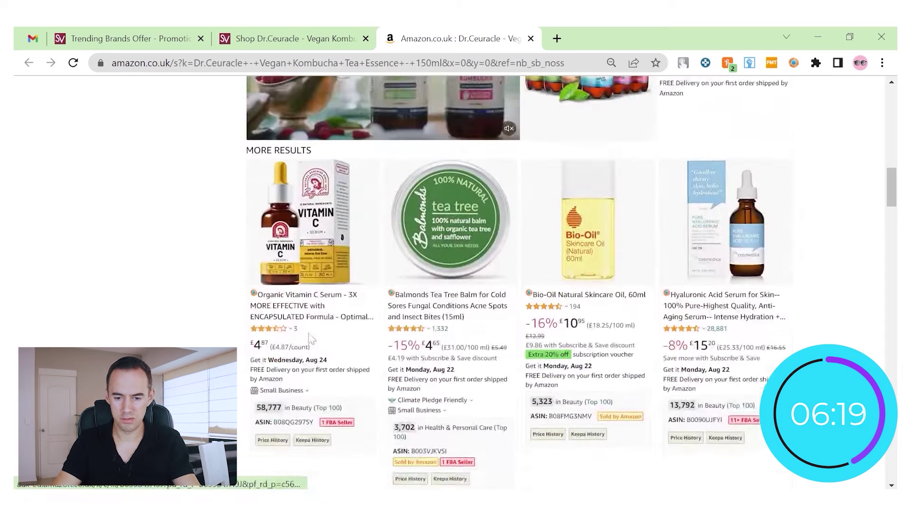
{"action": "scroll", "coordinate": [309, 339], "scroll_direction": "down", "scroll_amount": 10}
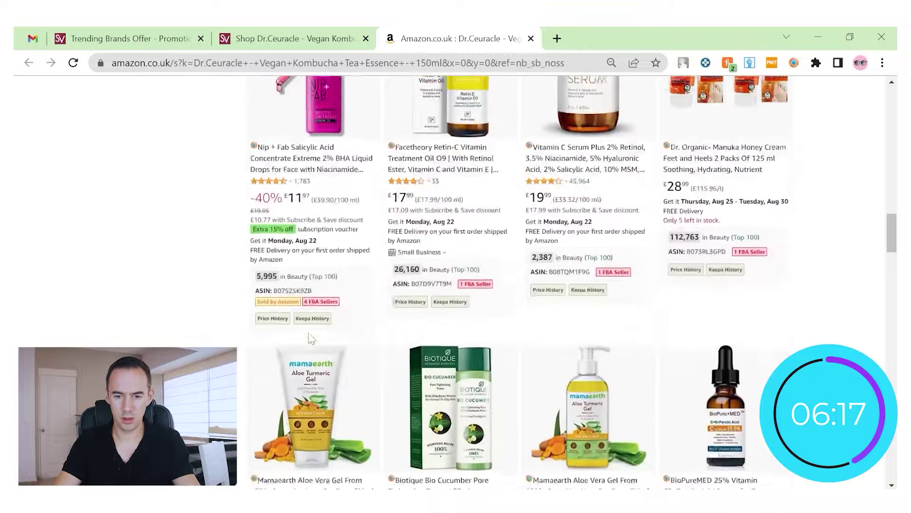
{"action": "scroll", "coordinate": [311, 337], "scroll_direction": "down", "scroll_amount": 10}
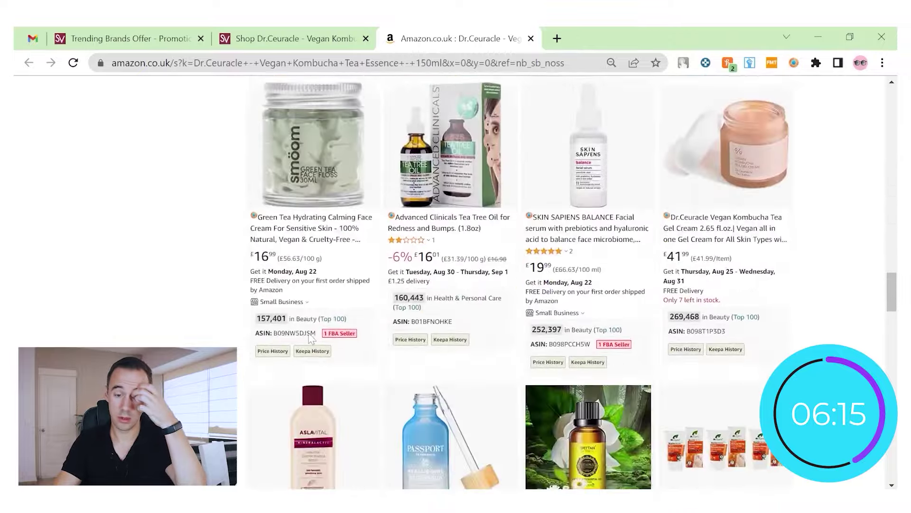
{"action": "scroll", "coordinate": [311, 338], "scroll_direction": "down", "scroll_amount": 8}
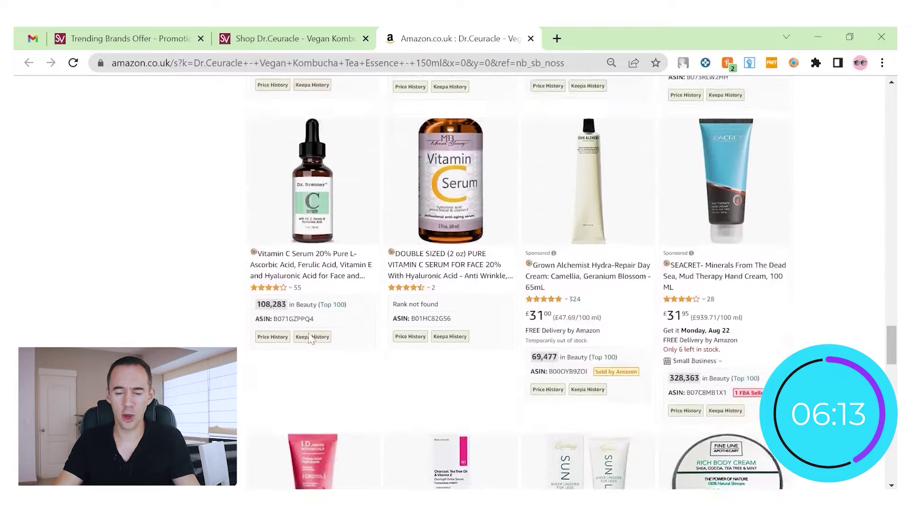
{"action": "left_click", "coordinate": [531, 38]}
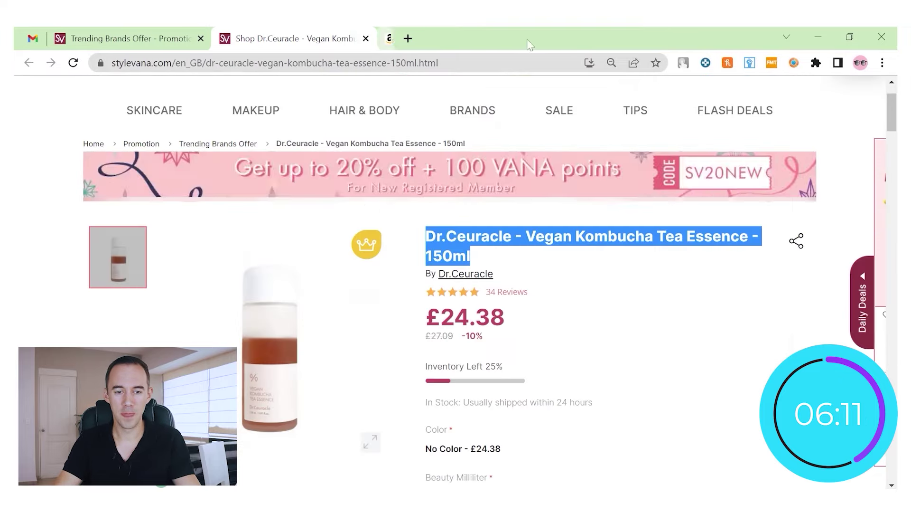
{"action": "left_click", "coordinate": [366, 38]}
Step: Open the Isntree mugwort clay mask, Hada Labo hyaluronic face foam and The Face Shop rice water cleanser in separate new tabs
{"action": "scroll", "coordinate": [828, 249], "scroll_direction": "down", "scroll_amount": 7}
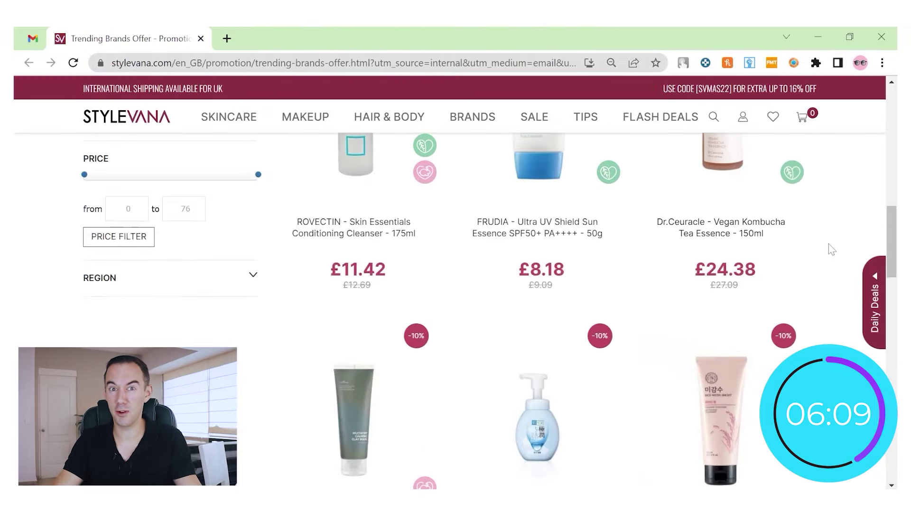
{"action": "right_click", "coordinate": [375, 338]}
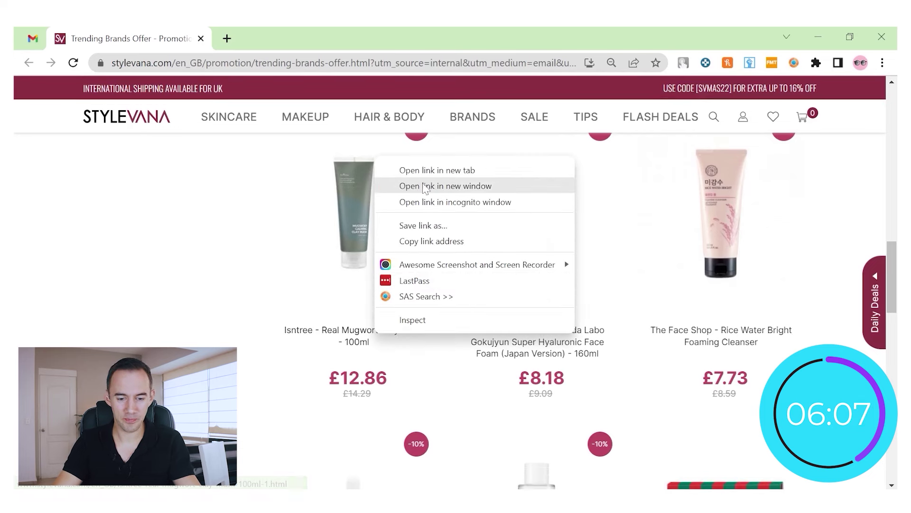
{"action": "left_click", "coordinate": [403, 169]}
{"action": "right_click", "coordinate": [522, 330]}
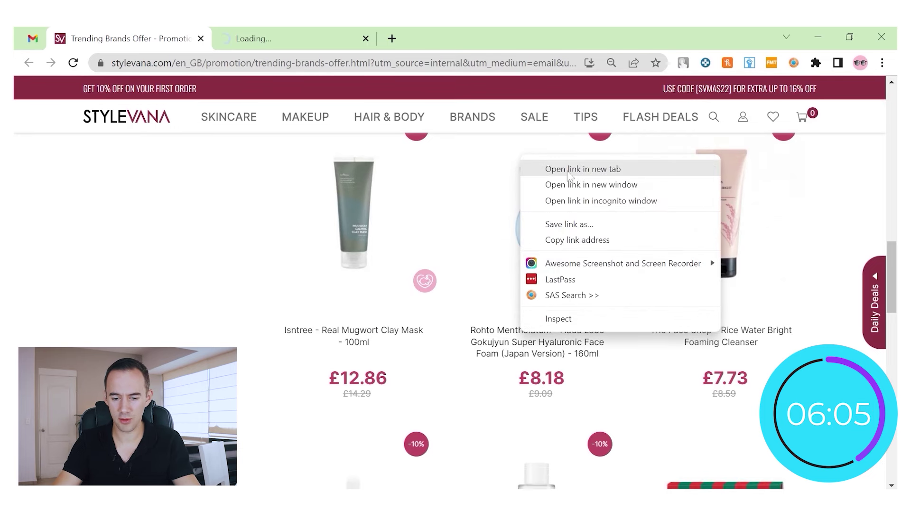
{"action": "left_click", "coordinate": [584, 168]}
{"action": "right_click", "coordinate": [707, 331]}
{"action": "left_click", "coordinate": [685, 172]}
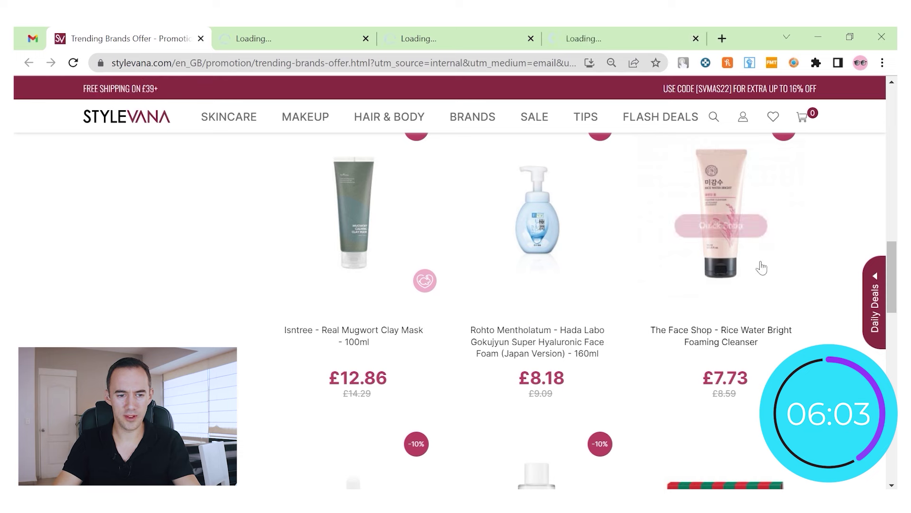
{"action": "scroll", "coordinate": [760, 264], "scroll_direction": "down", "scroll_amount": 2}
Step: Check the Isntree clay mask price and work out its unit cost in Calculator as 12.86 less 16%, then return to the product page
{"action": "left_click", "coordinate": [310, 34]}
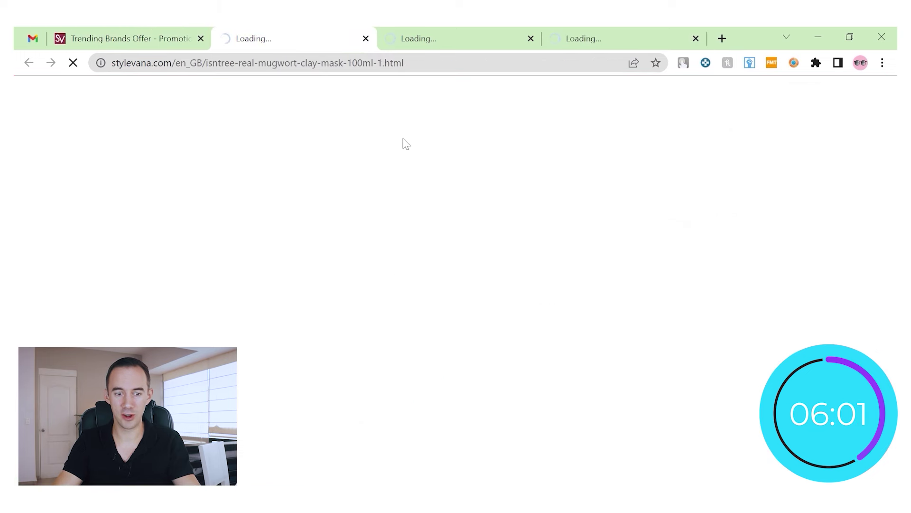
{"action": "scroll", "coordinate": [576, 270], "scroll_direction": "down", "scroll_amount": 2}
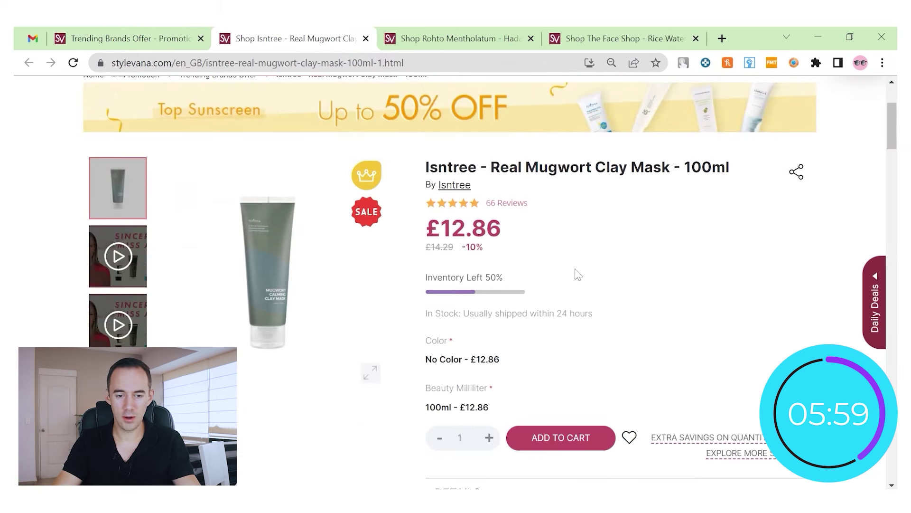
{"action": "key", "text": "alt+Tab"}
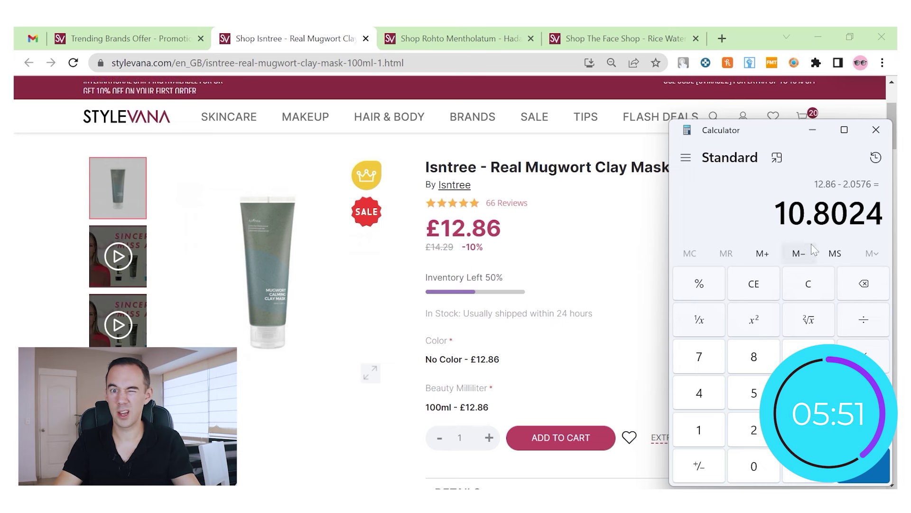
{"action": "left_click", "coordinate": [598, 250]}
Step: Search Amazon.co.uk for "Isntree - Real Mugwort Clay Mask - 100ml" and move the results tab beside the product page
{"action": "left_click_drag", "start_coordinate": [735, 179], "coordinate": [425, 174]}
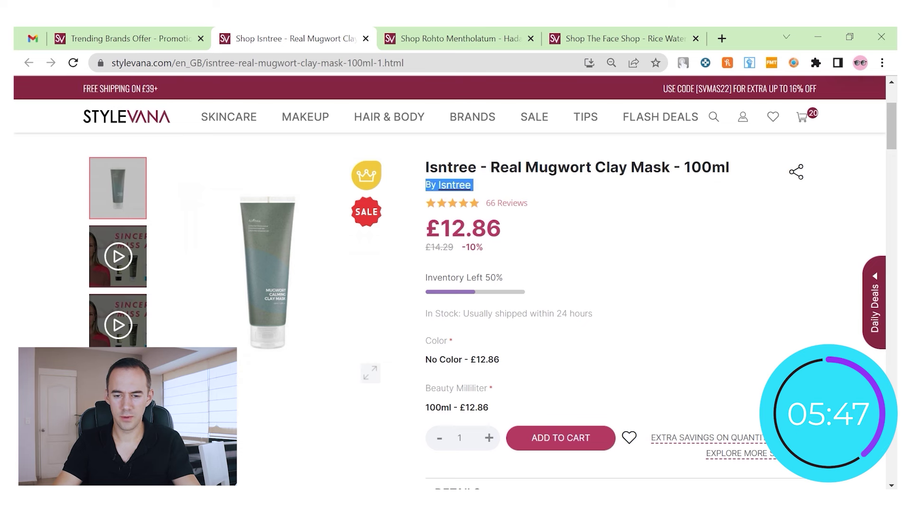
{"action": "triple_click", "coordinate": [451, 167]}
{"action": "right_click", "coordinate": [425, 170]}
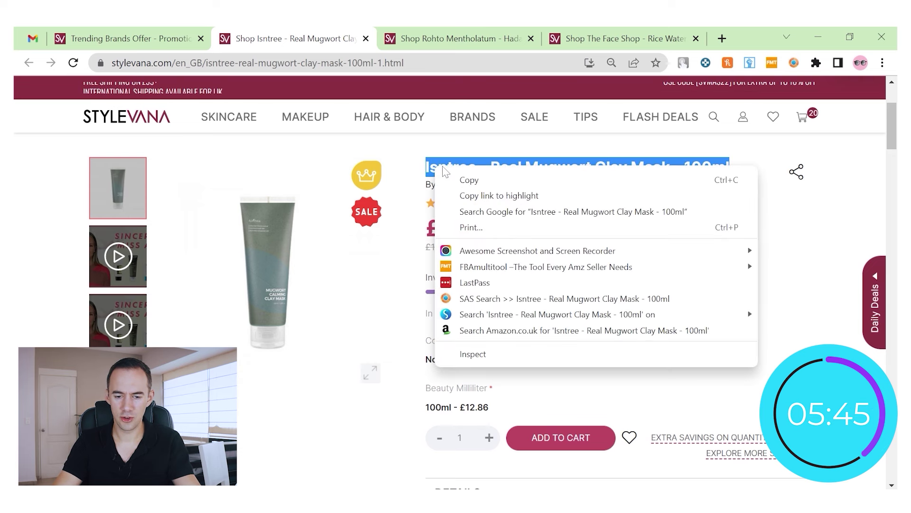
{"action": "left_click", "coordinate": [617, 332]}
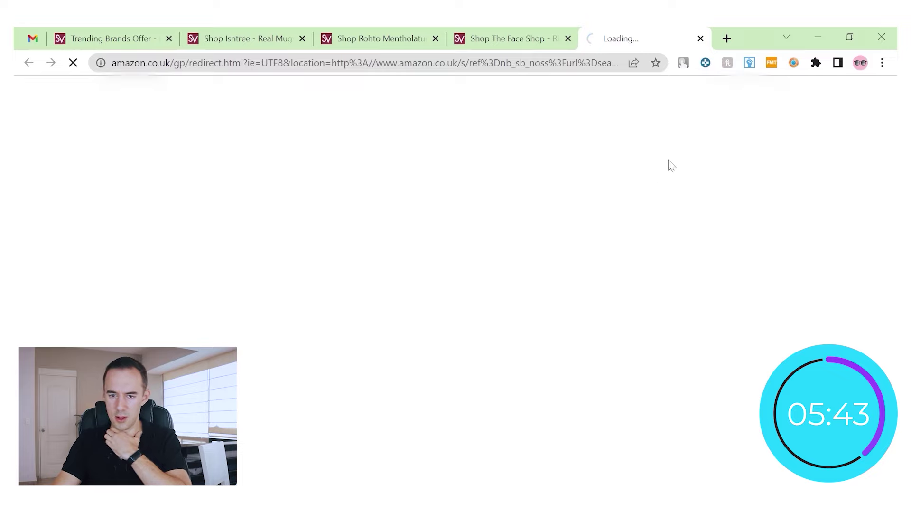
{"action": "left_click_drag", "start_coordinate": [618, 38], "coordinate": [356, 38]}
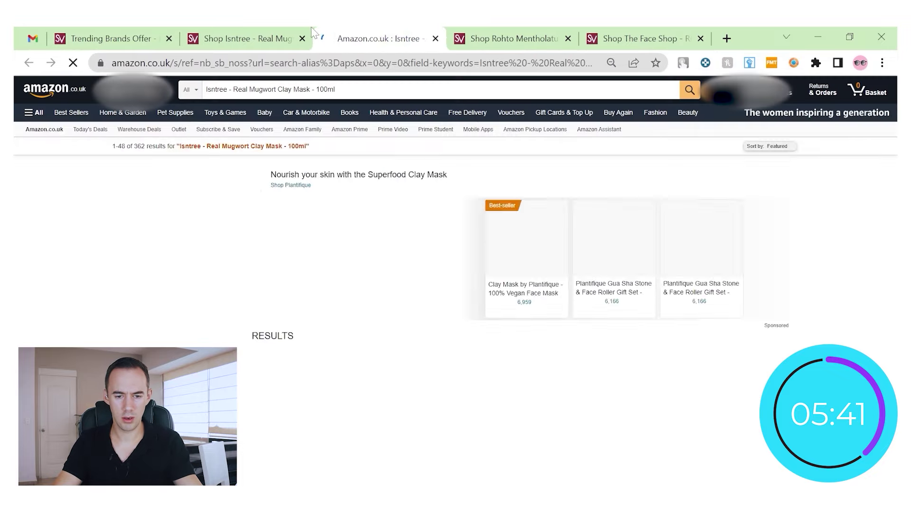
{"action": "left_click", "coordinate": [273, 38]}
{"action": "left_click", "coordinate": [328, 34]}
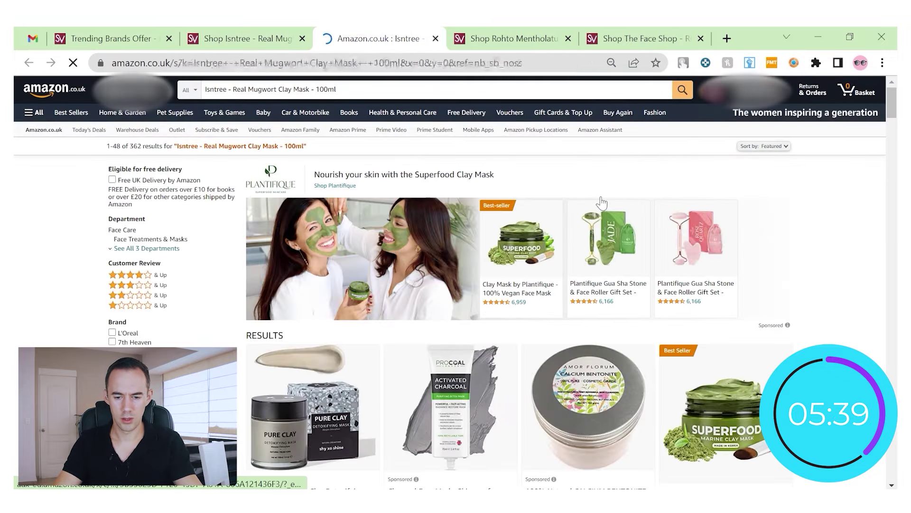
Step: Scan the Isntree clay mask results for a matching listing, then close the results and Isntree product tabs
{"action": "scroll", "coordinate": [738, 269], "scroll_direction": "down", "scroll_amount": 9}
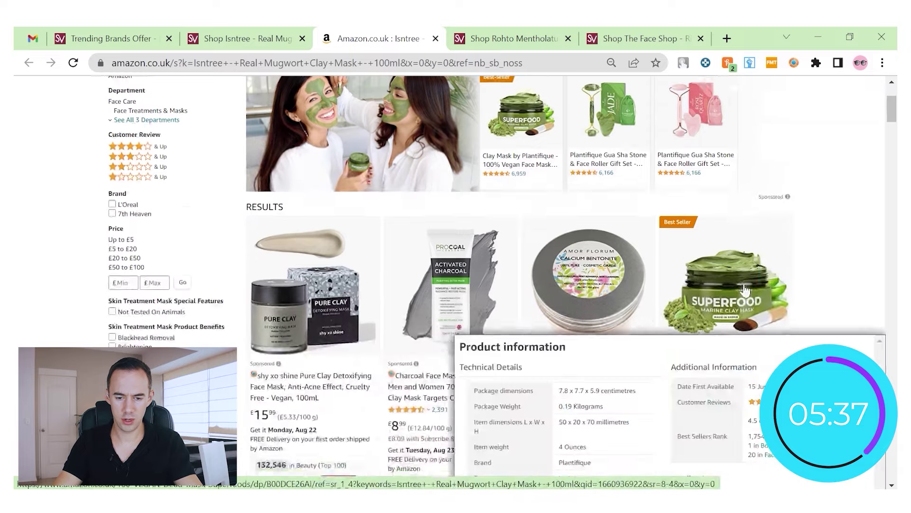
{"action": "scroll", "coordinate": [796, 266], "scroll_direction": "down", "scroll_amount": 10}
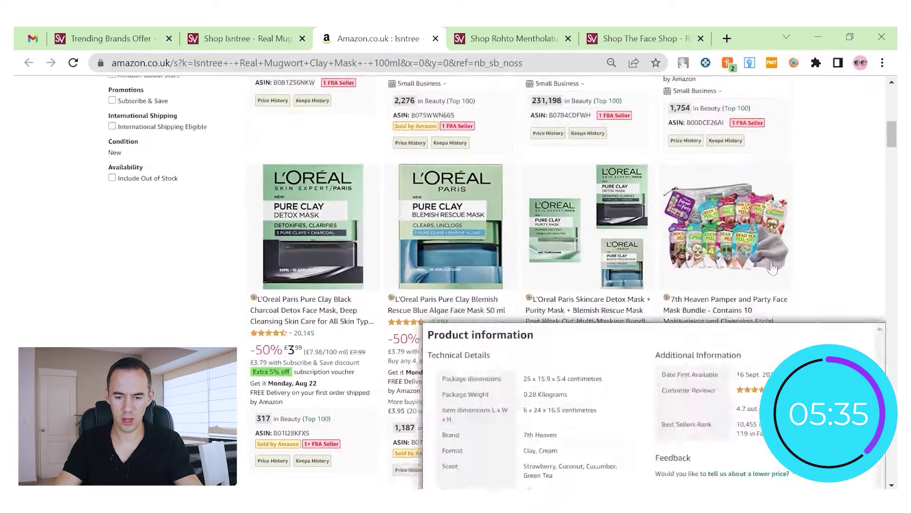
{"action": "scroll", "coordinate": [798, 266], "scroll_direction": "down", "scroll_amount": 11}
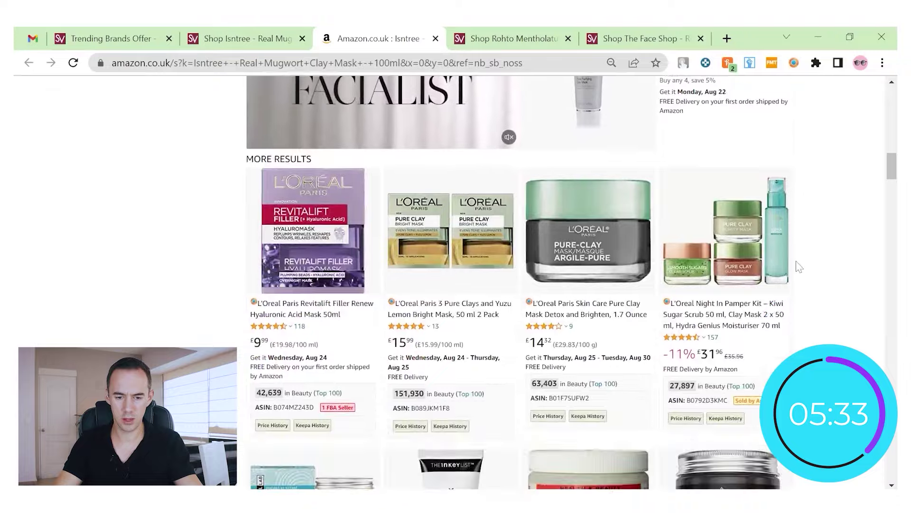
{"action": "scroll", "coordinate": [797, 271], "scroll_direction": "down", "scroll_amount": 13}
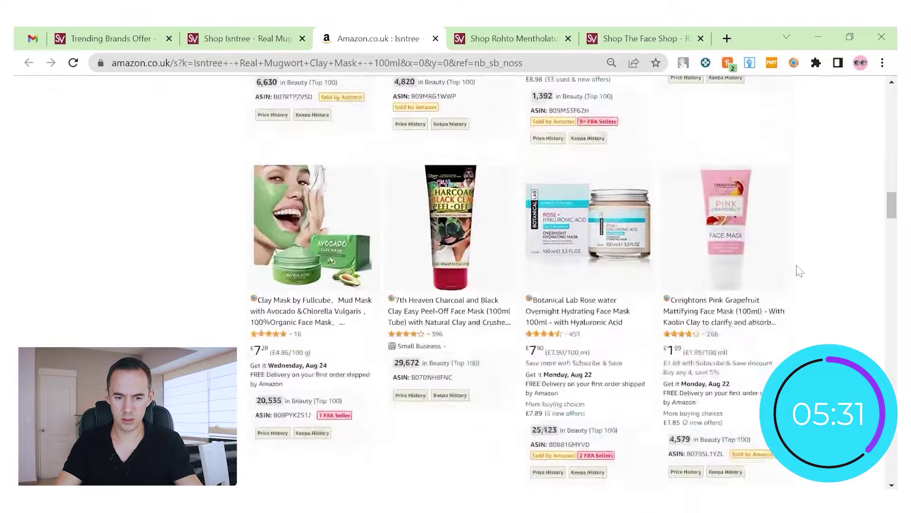
{"action": "scroll", "coordinate": [797, 271], "scroll_direction": "down", "scroll_amount": 12}
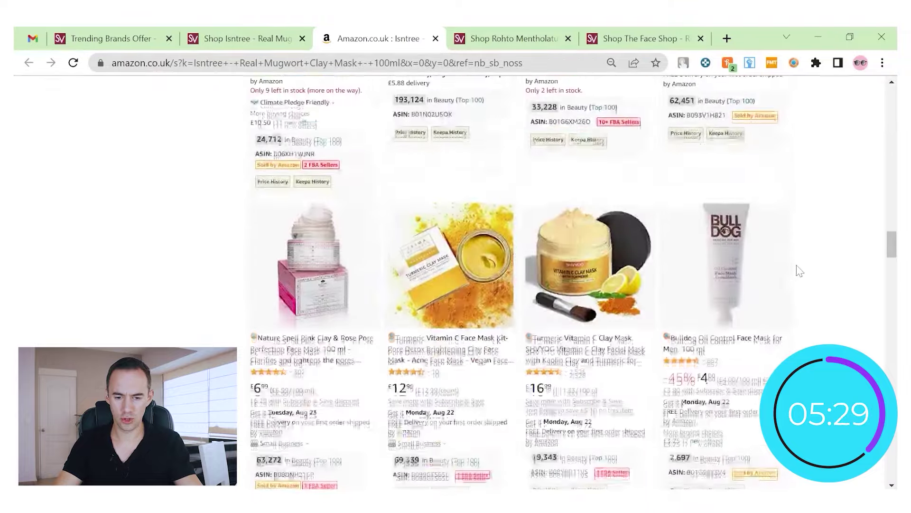
{"action": "scroll", "coordinate": [800, 270], "scroll_direction": "down", "scroll_amount": 13}
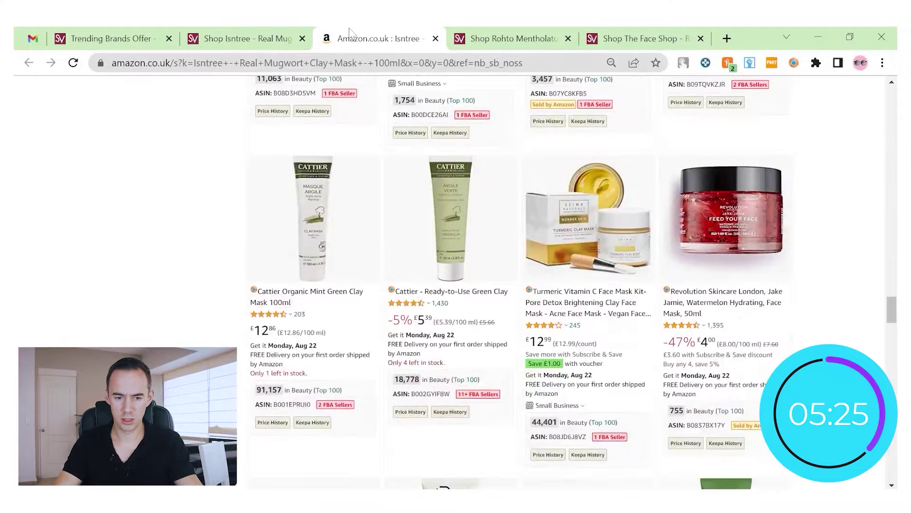
{"action": "left_click", "coordinate": [294, 40]}
{"action": "left_click", "coordinate": [301, 39]}
{"action": "left_click", "coordinate": [302, 38]}
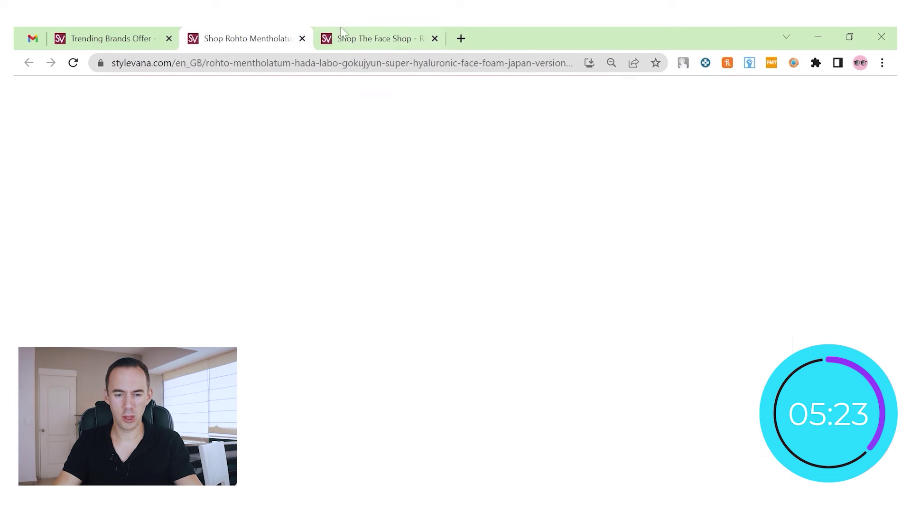
Step: Work out the Hada Labo face foam's unit cost in Calculator as 8.18 less 16%, then return to the product page
{"action": "key", "text": "alt+Tab"}
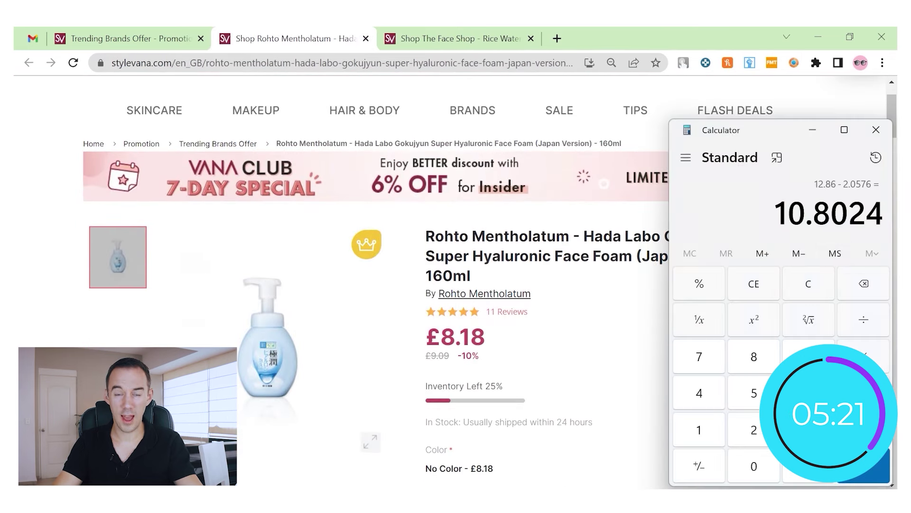
{"action": "type", "text": "8."}
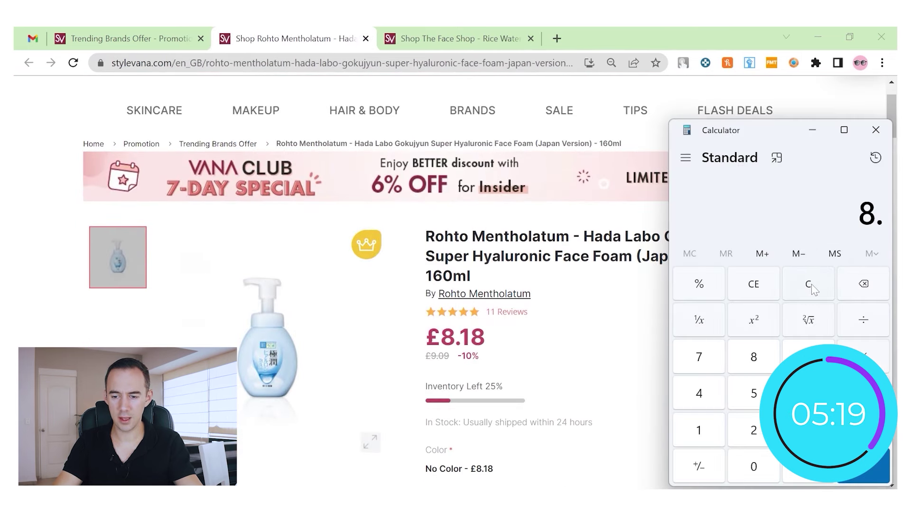
{"action": "type", "text": "18 - 1.3088 ="}
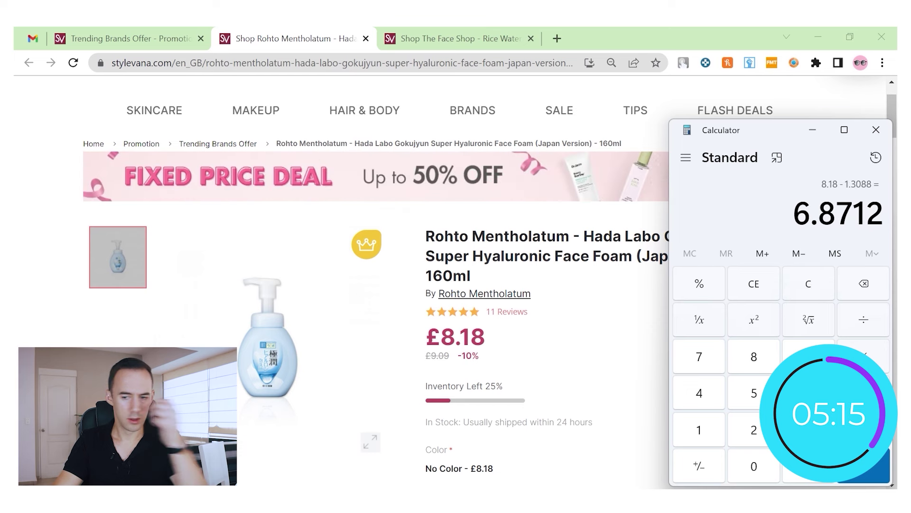
{"action": "left_click", "coordinate": [810, 131]}
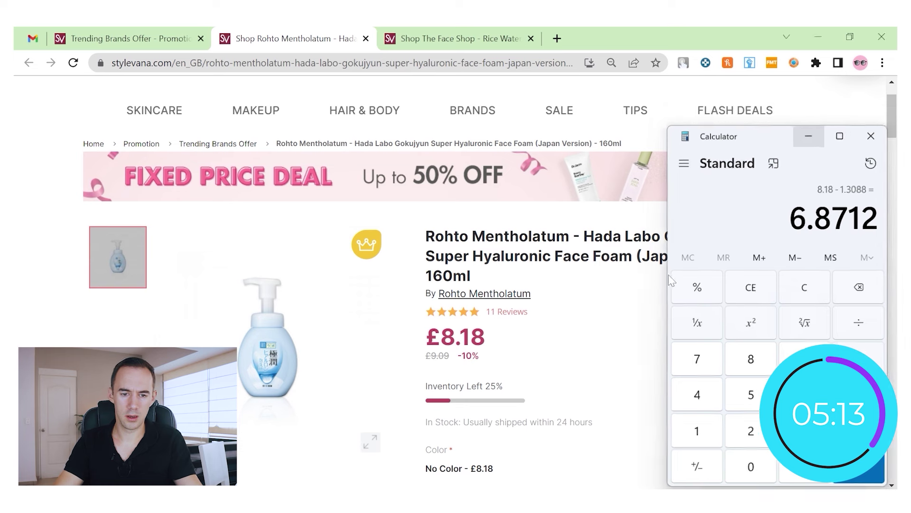
Step: Search Amazon.co.uk for the Rohto Mentholatum Hada Labo face foam's title and move the results tab beside the product page
{"action": "triple_click", "coordinate": [546, 254]}
{"action": "right_click", "coordinate": [545, 251]}
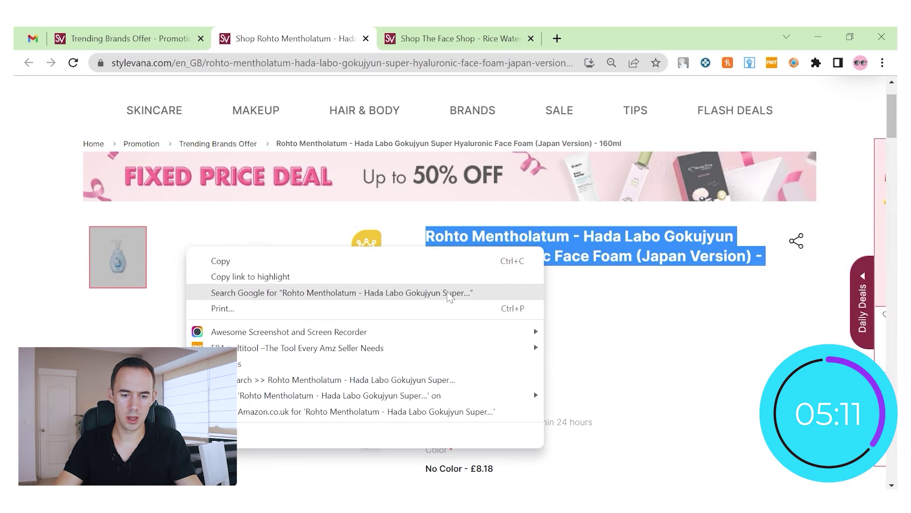
{"action": "left_click", "coordinate": [349, 412]}
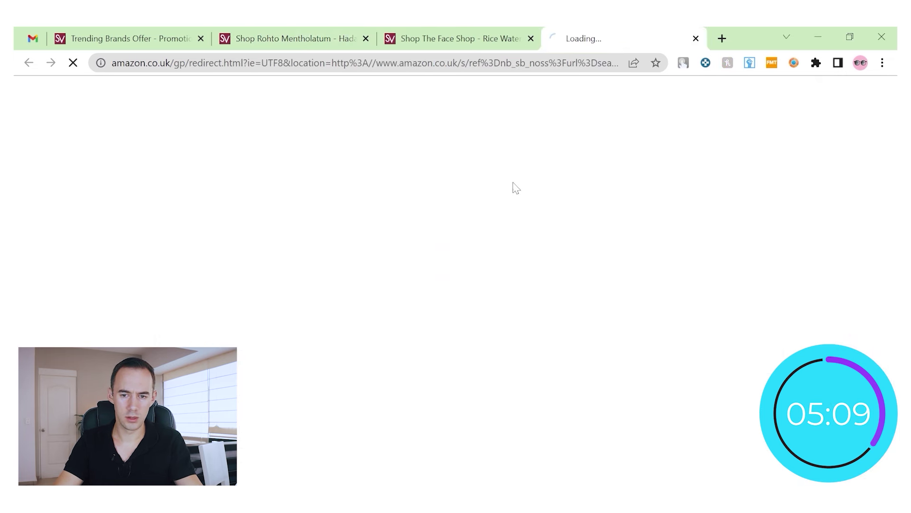
{"action": "left_click_drag", "start_coordinate": [654, 41], "coordinate": [491, 37]}
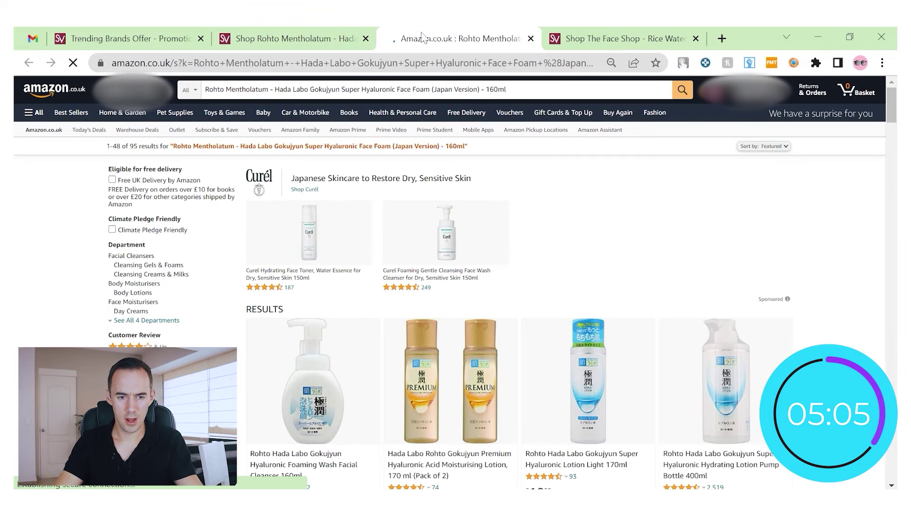
Step: Check the price, sales rank and FBA sellers of the Rohto Hada Labo Gokujyun Hyaluronic Foaming Wash 160ml listing
{"action": "scroll", "coordinate": [565, 224], "scroll_direction": "down", "scroll_amount": 3}
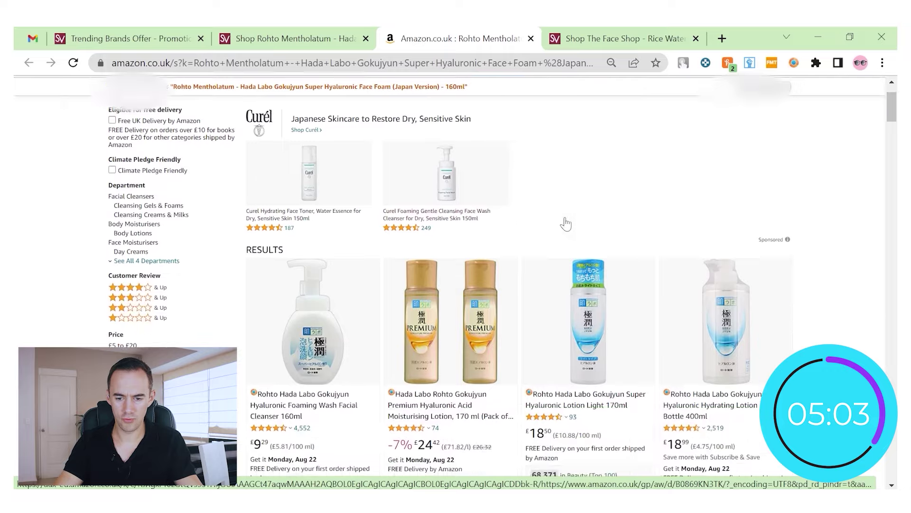
{"action": "scroll", "coordinate": [818, 274], "scroll_direction": "down", "scroll_amount": 2}
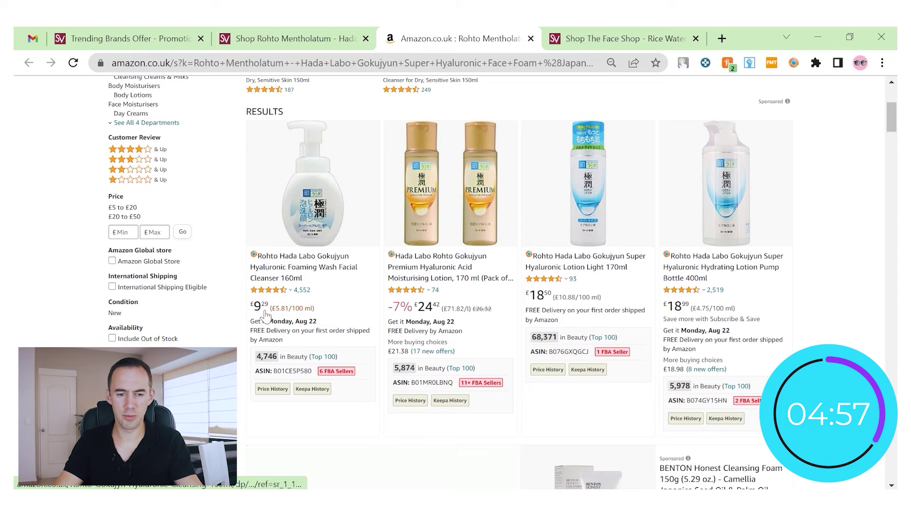
{"action": "scroll", "coordinate": [265, 315], "scroll_direction": "down", "scroll_amount": 2}
Step: Scan the rest of the Hada Labo results for resale candidates, then close the results and product tabs
{"action": "scroll", "coordinate": [548, 330], "scroll_direction": "down", "scroll_amount": 4}
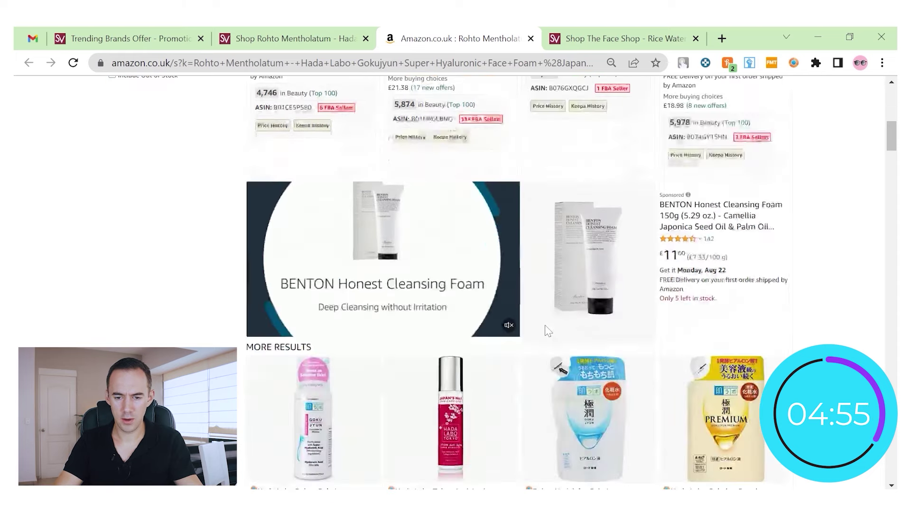
{"action": "scroll", "coordinate": [549, 331], "scroll_direction": "down", "scroll_amount": 12}
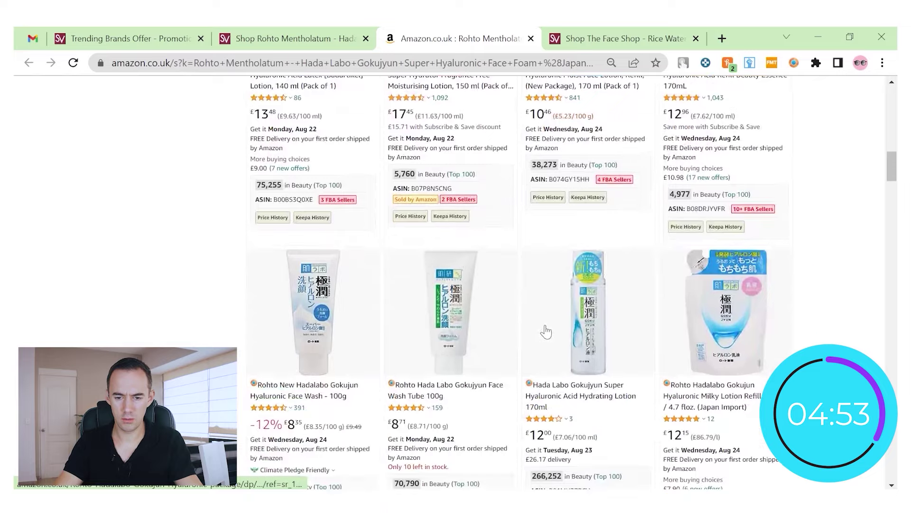
{"action": "scroll", "coordinate": [546, 332], "scroll_direction": "down", "scroll_amount": 4}
{"action": "scroll", "coordinate": [548, 331], "scroll_direction": "down", "scroll_amount": 10}
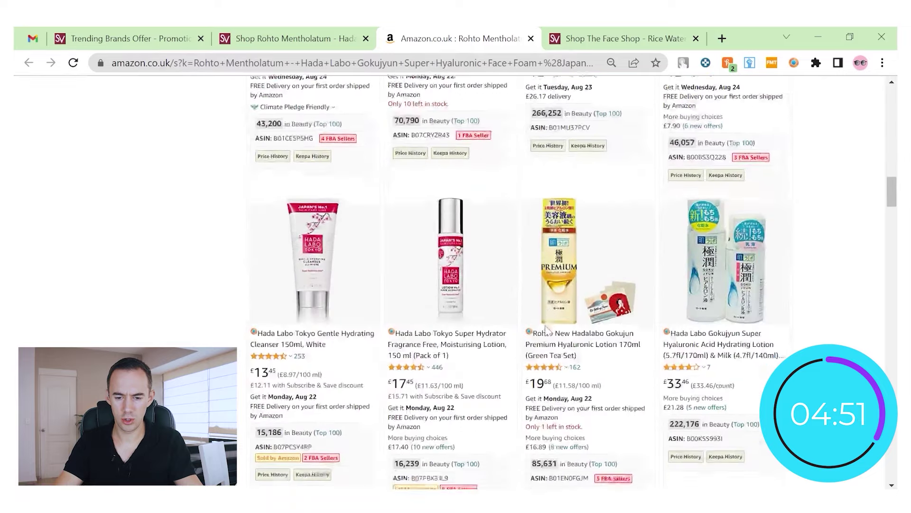
{"action": "scroll", "coordinate": [546, 331], "scroll_direction": "down", "scroll_amount": 1}
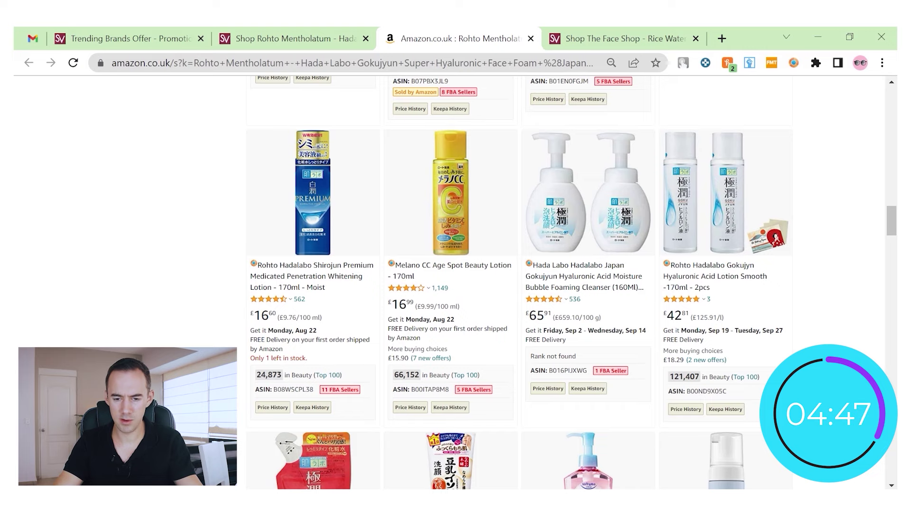
{"action": "scroll", "coordinate": [586, 363], "scroll_direction": "down", "scroll_amount": 12}
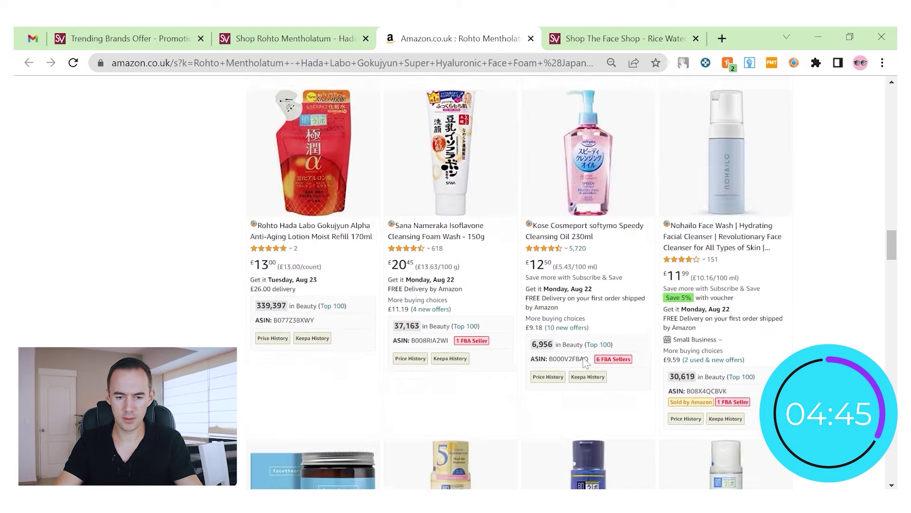
{"action": "scroll", "coordinate": [585, 363], "scroll_direction": "down", "scroll_amount": 14}
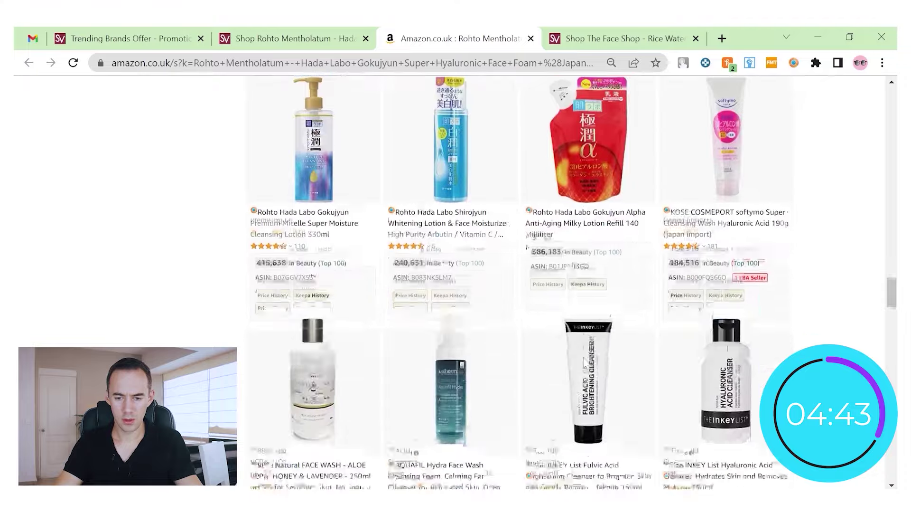
{"action": "left_click", "coordinate": [357, 39]}
{"action": "left_click", "coordinate": [366, 38]}
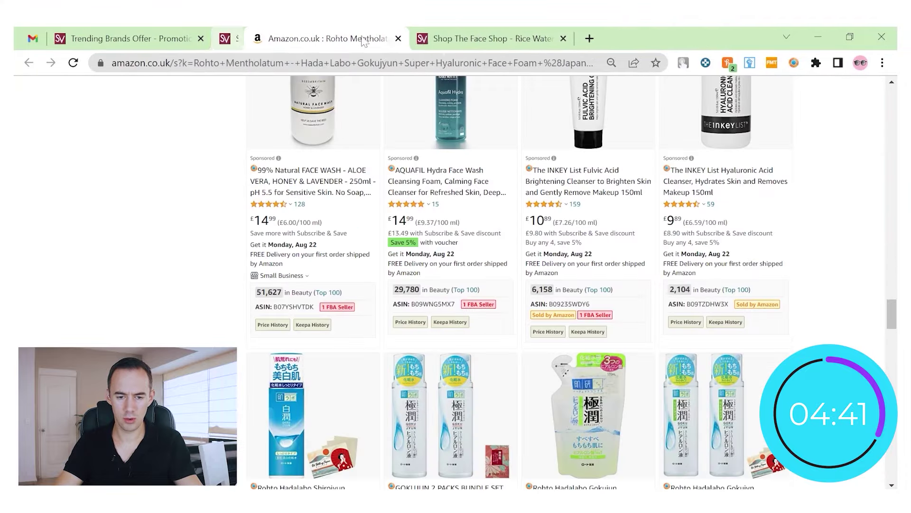
{"action": "left_click", "coordinate": [366, 38]}
Step: Check The Face Shop cleanser's price and work out its unit cost in Calculator as 7.73 less 16%, then return to the product page
{"action": "scroll", "coordinate": [631, 387], "scroll_direction": "down", "scroll_amount": 2}
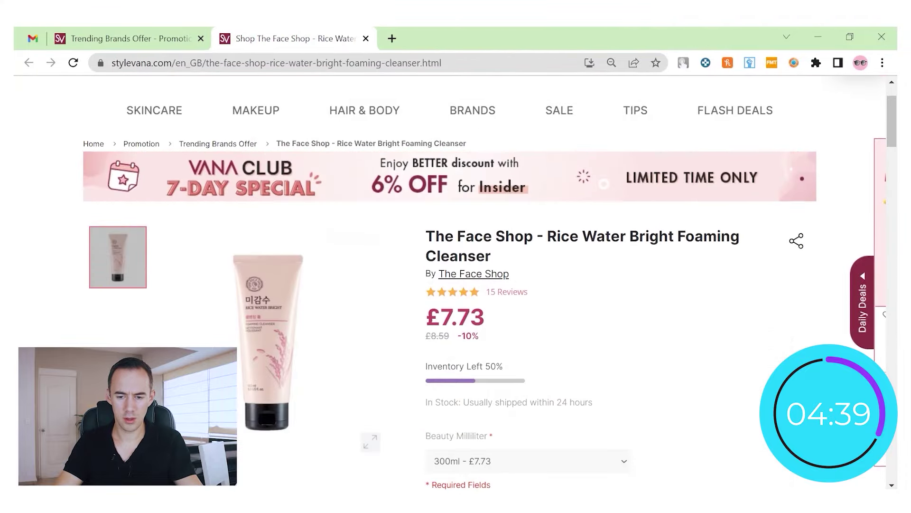
{"action": "key", "text": "alt+Tab"}
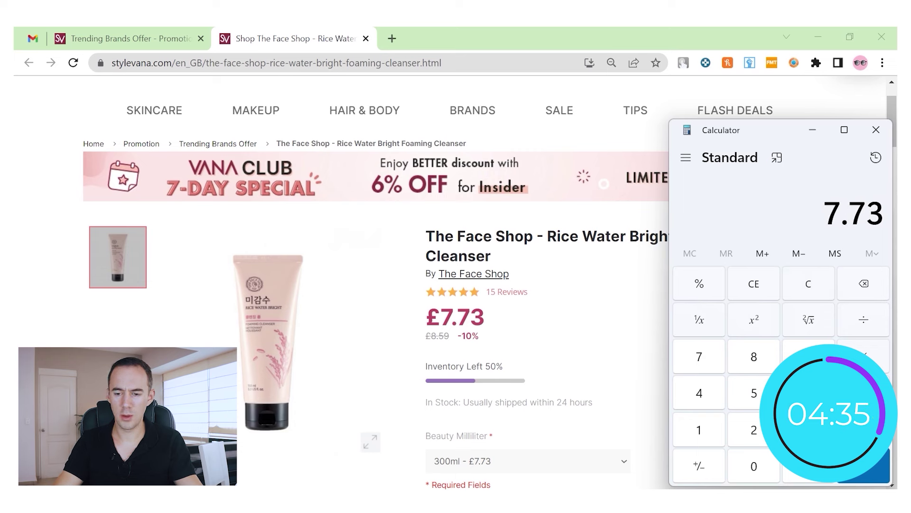
{"action": "key", "text": "minus"}
{"action": "type", "text": "16"}
{"action": "key", "text": "percent"}
{"action": "key", "text": "Return"}
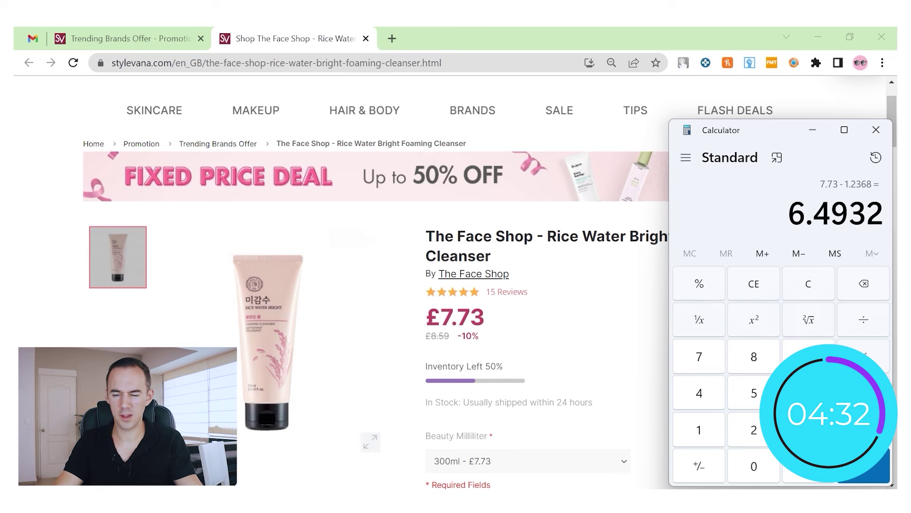
{"action": "left_click", "coordinate": [813, 129]}
Step: Search Amazon.co.uk for "The Face Shop - Rice Water Bright Foaming Cleanser" using the product title
{"action": "triple_click", "coordinate": [543, 249]}
{"action": "right_click", "coordinate": [542, 244]}
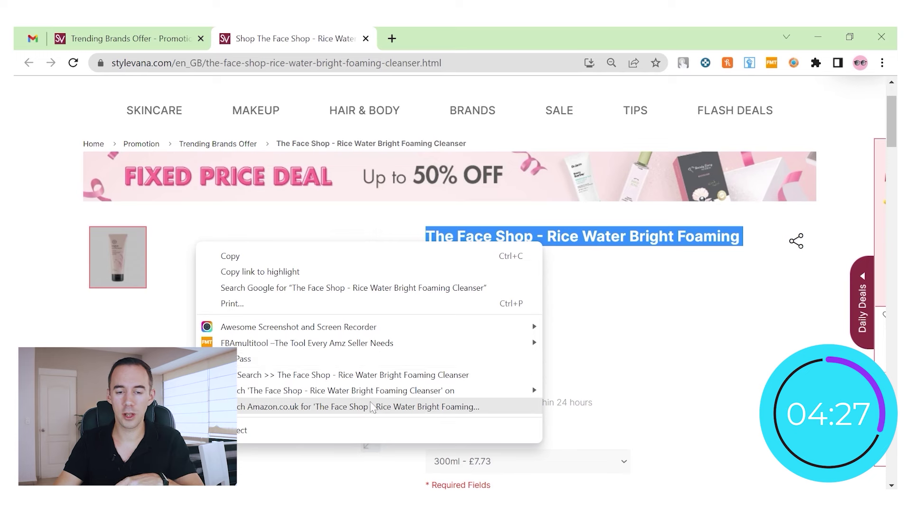
{"action": "left_click", "coordinate": [372, 406]}
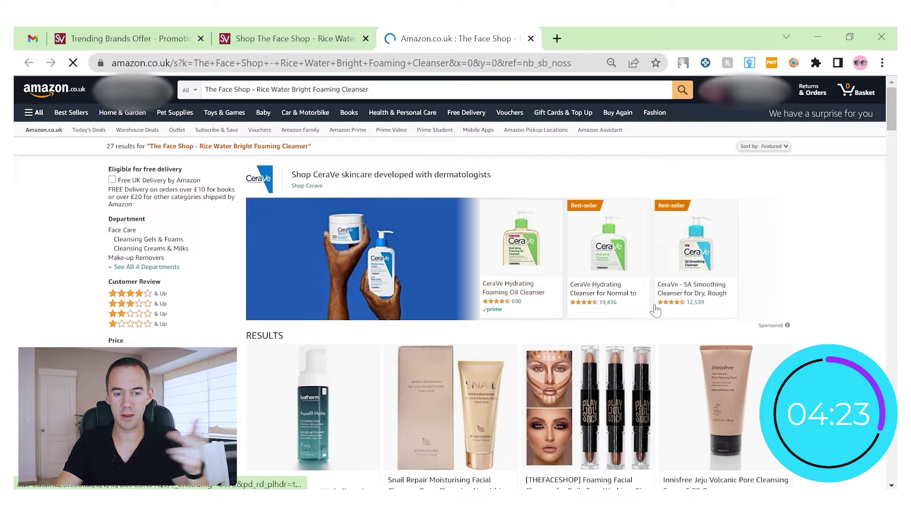
Step: Scan the rice water cleanser results for a matching listing, then close the results and The Face Shop product tabs
{"action": "scroll", "coordinate": [655, 310], "scroll_direction": "down", "scroll_amount": 5}
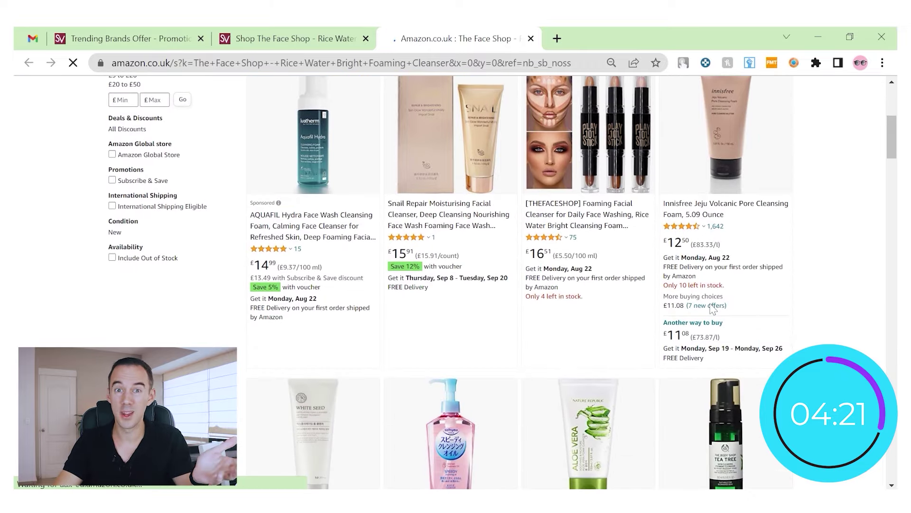
{"action": "scroll", "coordinate": [713, 309], "scroll_direction": "down", "scroll_amount": 5}
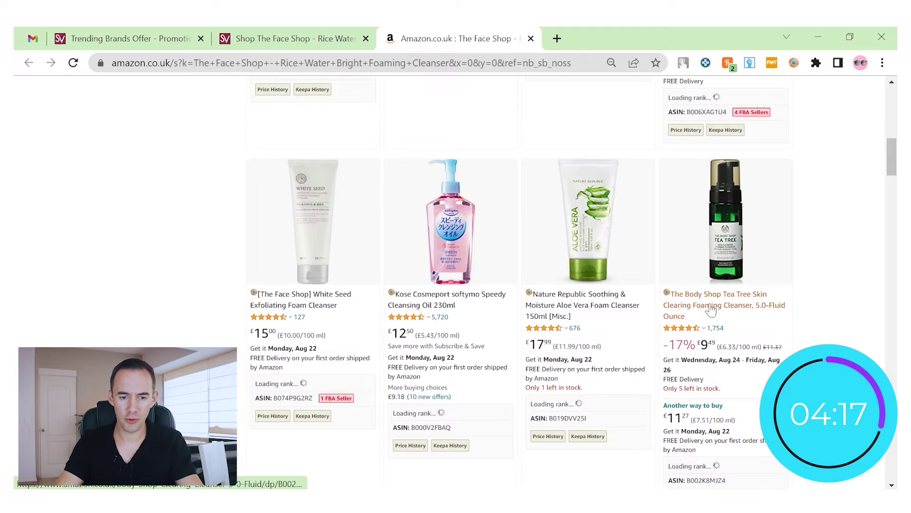
{"action": "scroll", "coordinate": [781, 254], "scroll_direction": "down", "scroll_amount": 5}
{"action": "scroll", "coordinate": [788, 258], "scroll_direction": "down", "scroll_amount": 12}
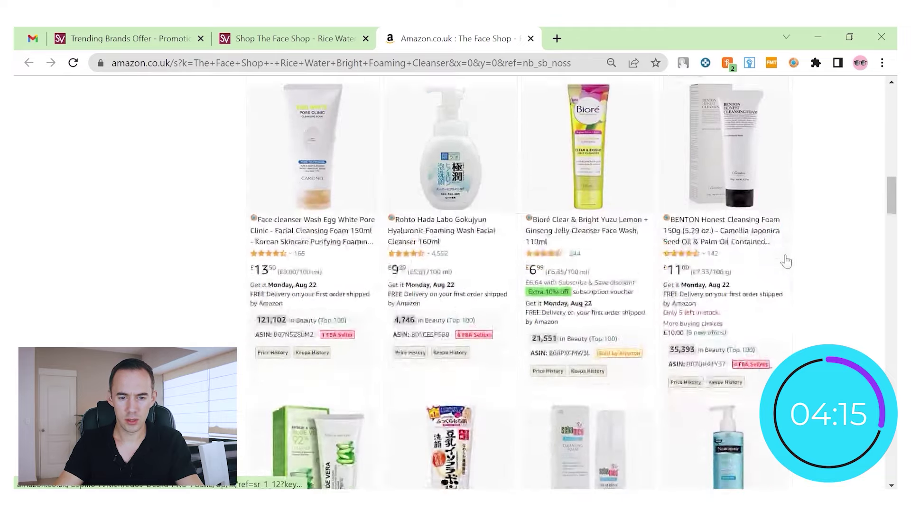
{"action": "scroll", "coordinate": [791, 264], "scroll_direction": "down", "scroll_amount": 15}
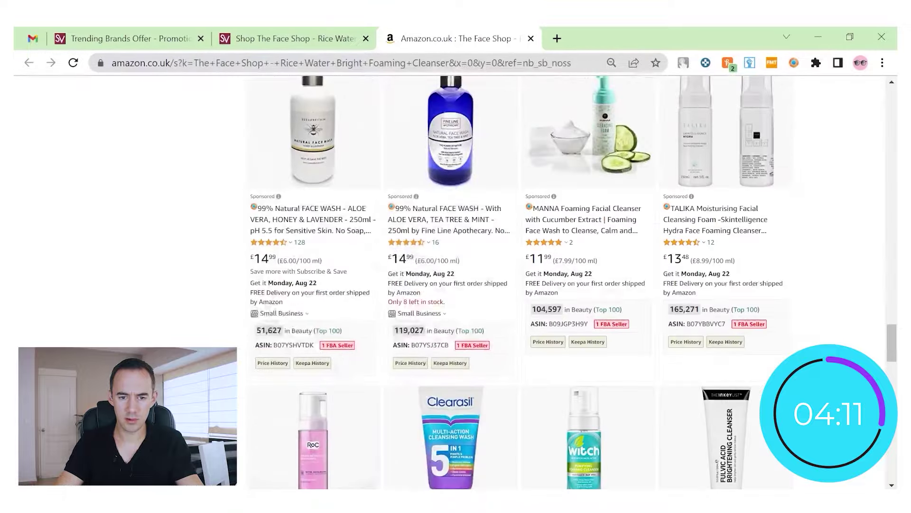
{"action": "left_click", "coordinate": [351, 39]}
{"action": "left_click", "coordinate": [366, 39]}
{"action": "left_click", "coordinate": [366, 39]}
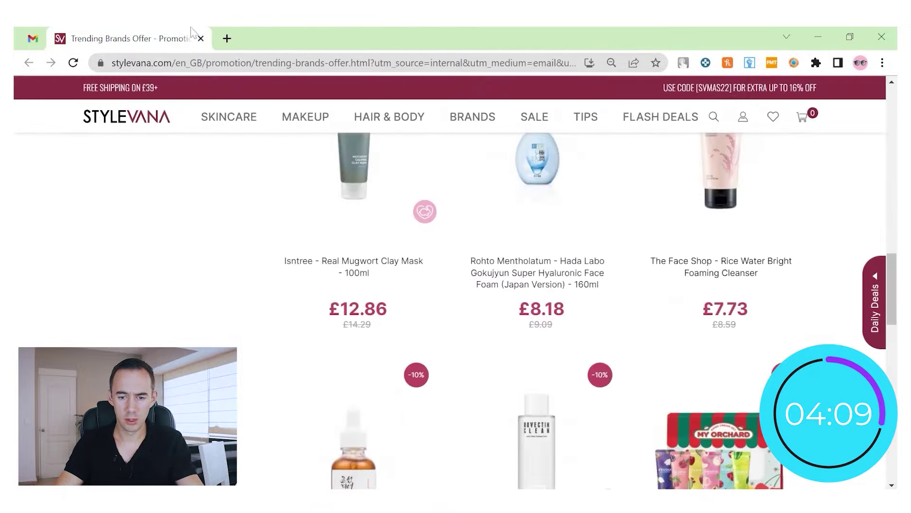
Step: Look over the remaining Trending Brands offers, then close the Stylevana promotion and return to the Gmail Promotions inbox
{"action": "scroll", "coordinate": [566, 273], "scroll_direction": "down", "scroll_amount": 8}
{"action": "scroll", "coordinate": [608, 295], "scroll_direction": "up", "scroll_amount": 7}
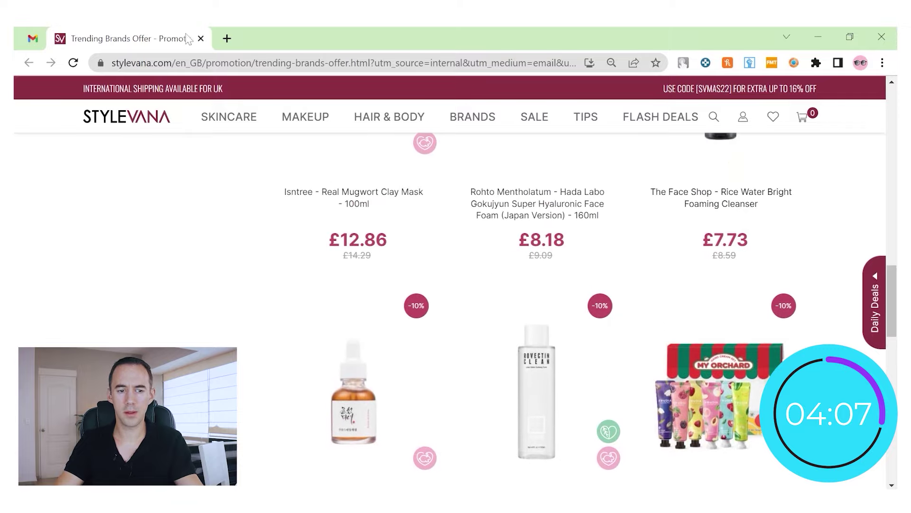
{"action": "left_click", "coordinate": [201, 38]}
{"action": "left_click", "coordinate": [189, 131]}
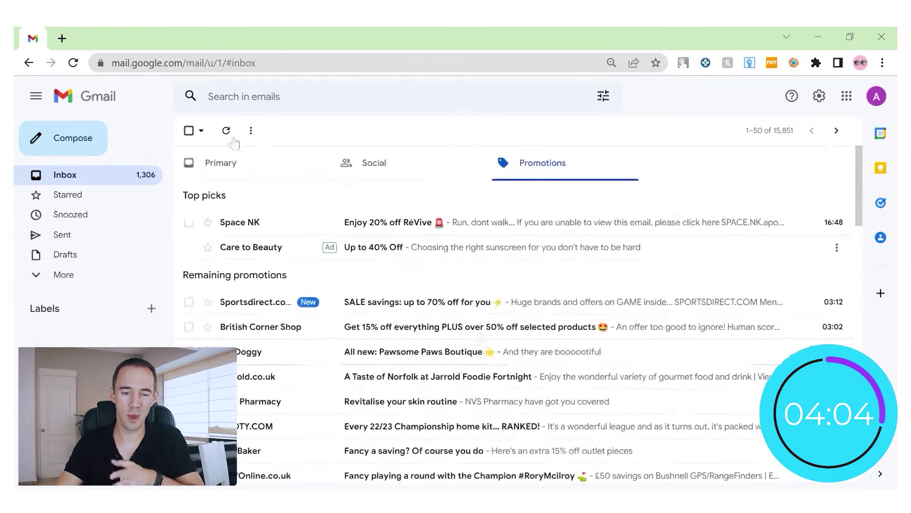
Step: Find iHerb's back-in-stock email for Professional Grade Biotin Shampoo in the Primary inbox and open the product's page from it
{"action": "left_click", "coordinate": [227, 167]}
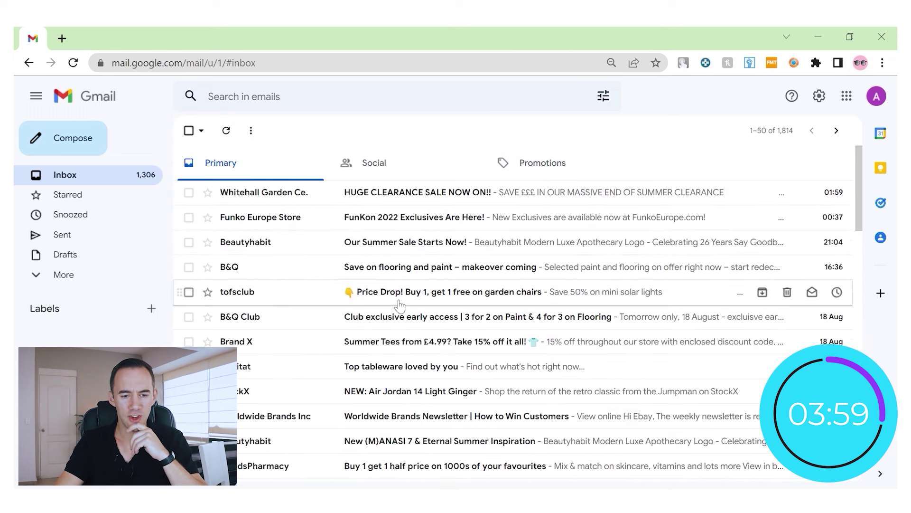
{"action": "scroll", "coordinate": [475, 299], "scroll_direction": "down", "scroll_amount": 3}
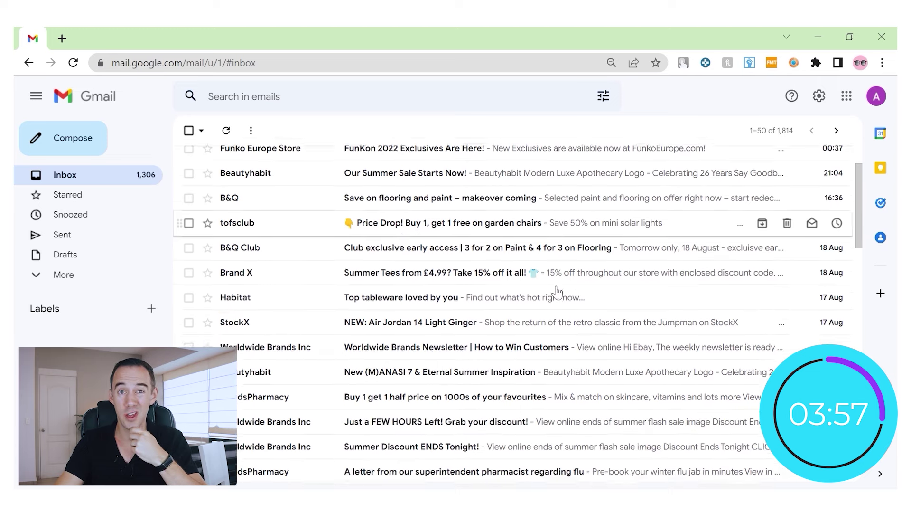
{"action": "scroll", "coordinate": [560, 294], "scroll_direction": "down", "scroll_amount": 2}
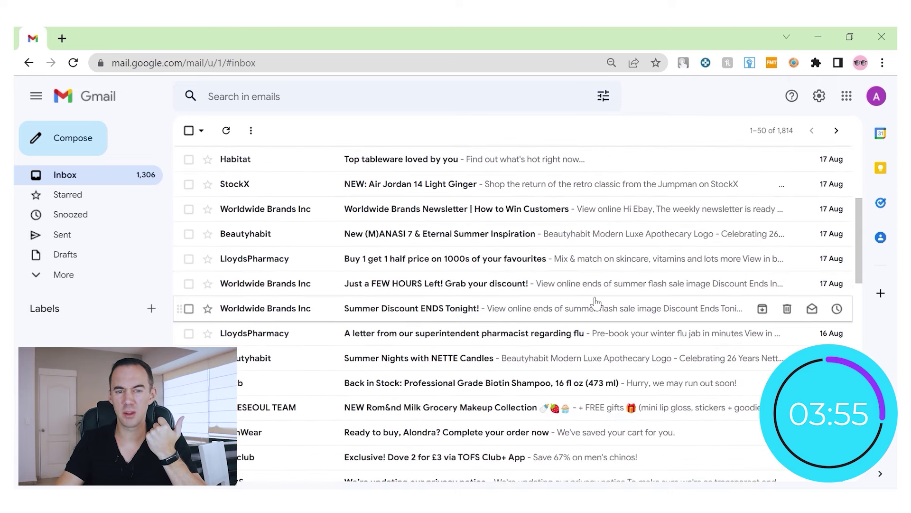
{"action": "scroll", "coordinate": [612, 304], "scroll_direction": "down", "scroll_amount": 2}
{"action": "scroll", "coordinate": [614, 304], "scroll_direction": "down", "scroll_amount": 3}
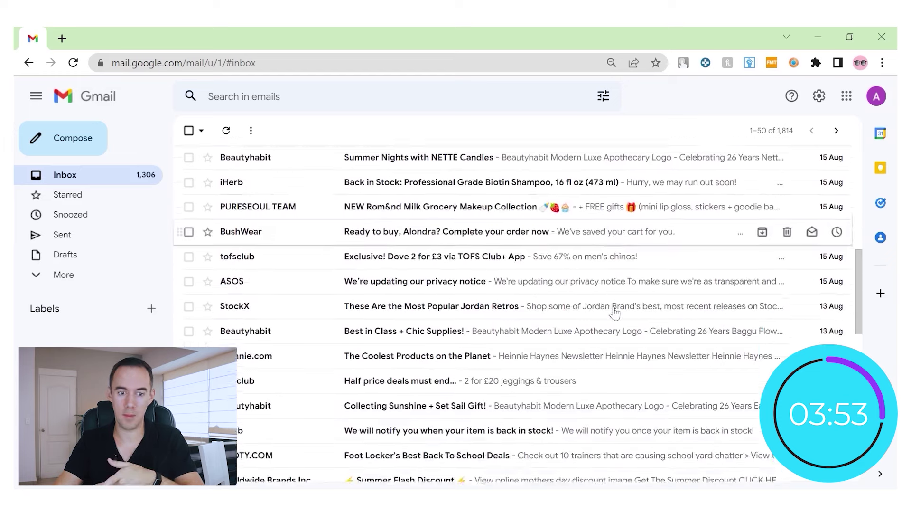
{"action": "scroll", "coordinate": [403, 303], "scroll_direction": "up", "scroll_amount": 2}
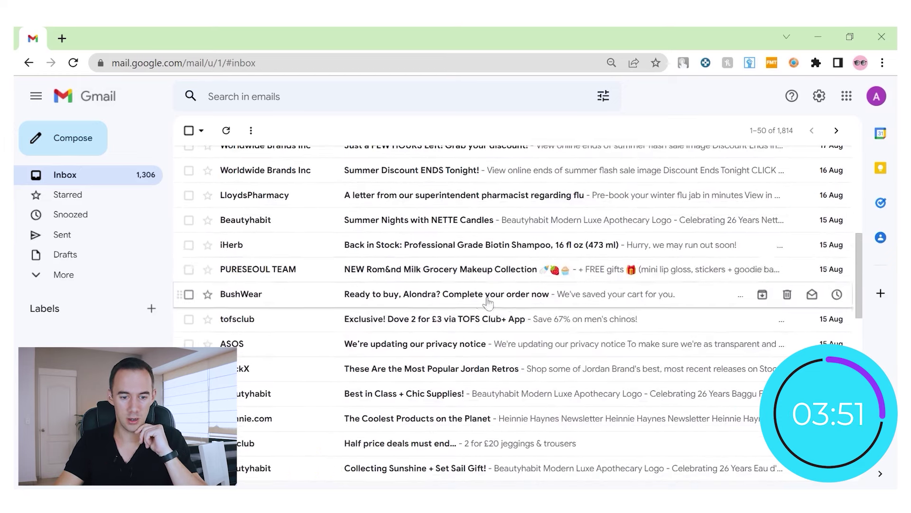
{"action": "left_click", "coordinate": [415, 250]}
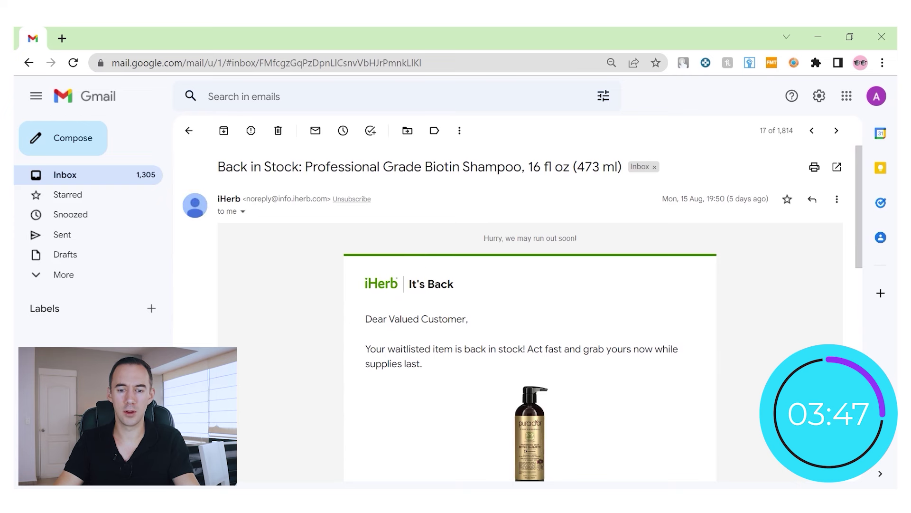
{"action": "scroll", "coordinate": [432, 286], "scroll_direction": "down", "scroll_amount": 3}
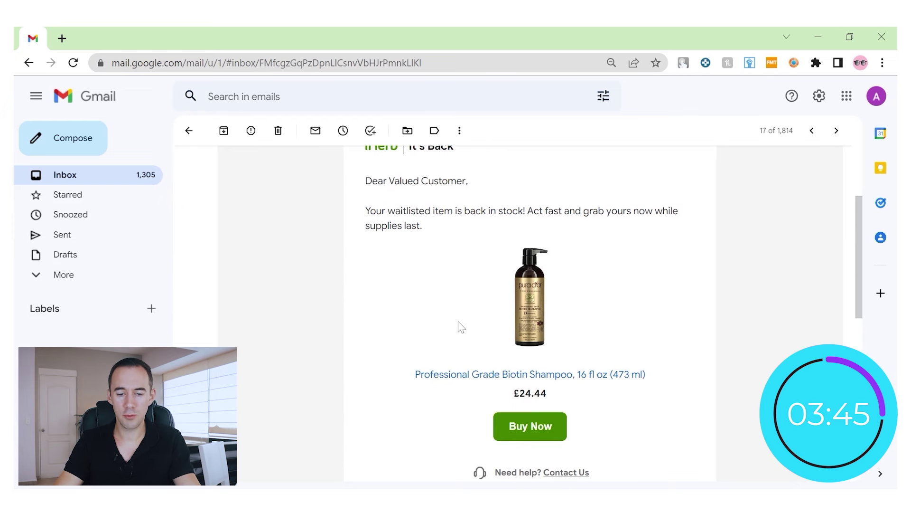
{"action": "left_click", "coordinate": [530, 420]}
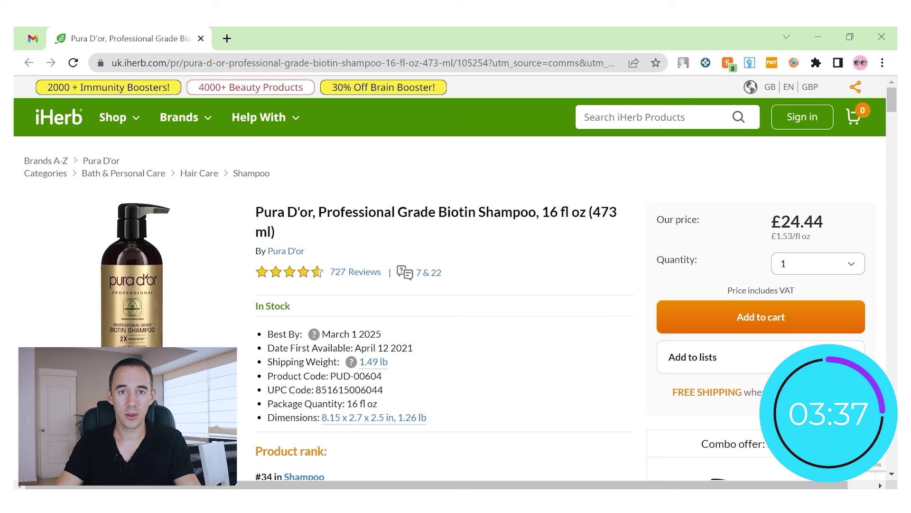
Step: Search Amazon.co.uk for "Pura D'or, Professional Grade Biotin Shampoo, 16 fl oz (473 ml)" using the product title
{"action": "triple_click", "coordinate": [477, 212]}
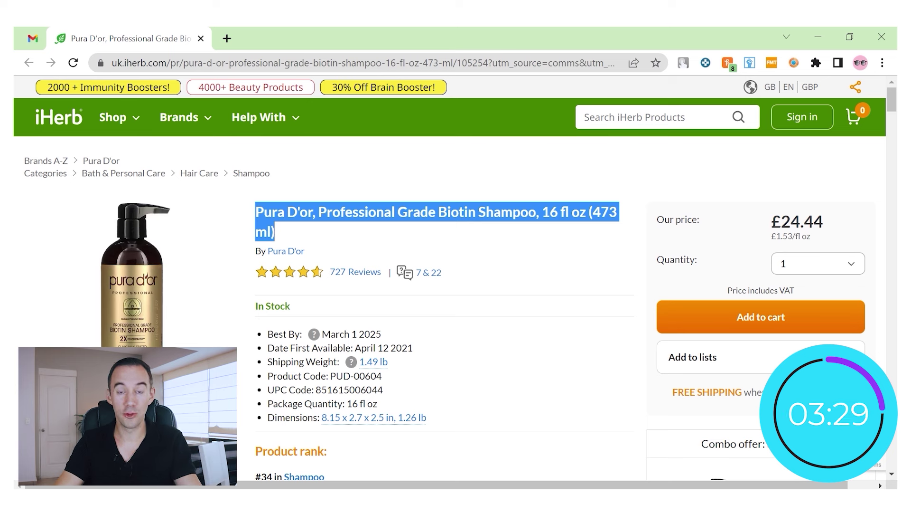
{"action": "right_click", "coordinate": [477, 214]}
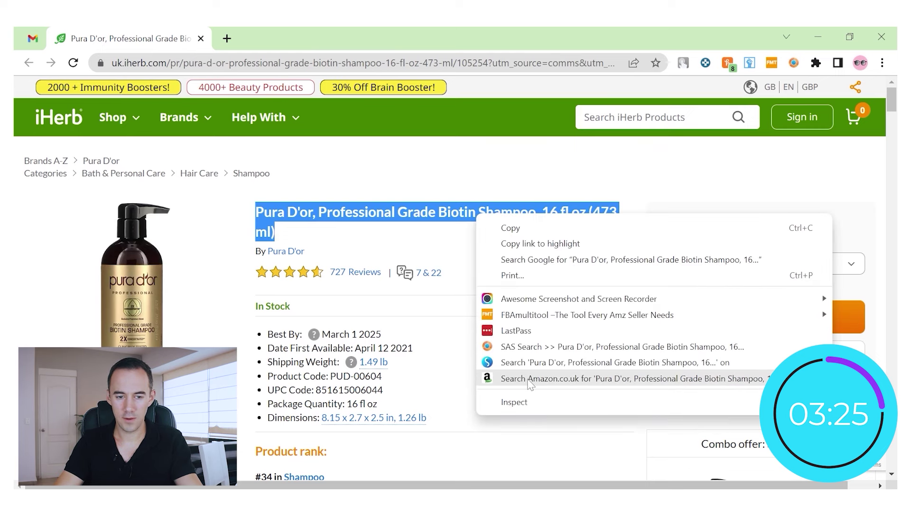
{"action": "left_click", "coordinate": [530, 383]}
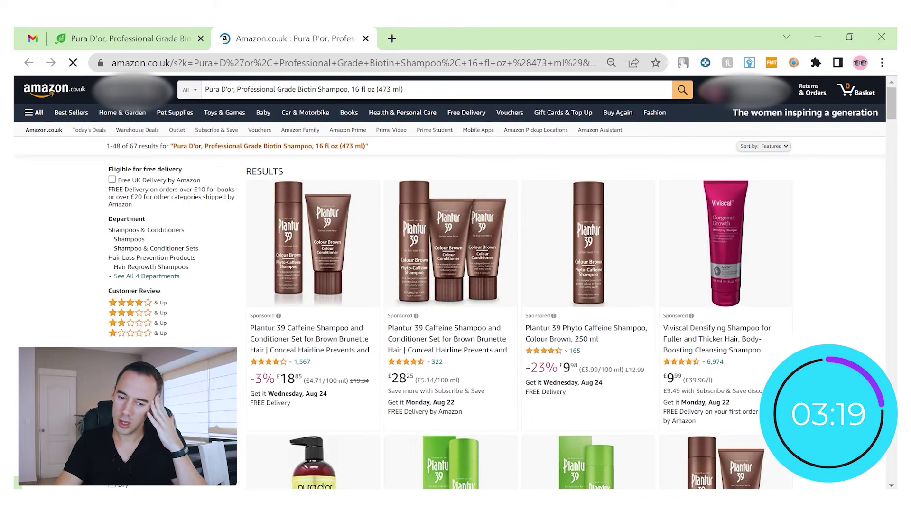
Step: Shorten the Amazon search to "Pura D'or, Professional Grade Biotin Shampoo, 473 ml" and run it again
{"action": "left_click", "coordinate": [417, 92]}
{"action": "key", "text": "BackSpace"}
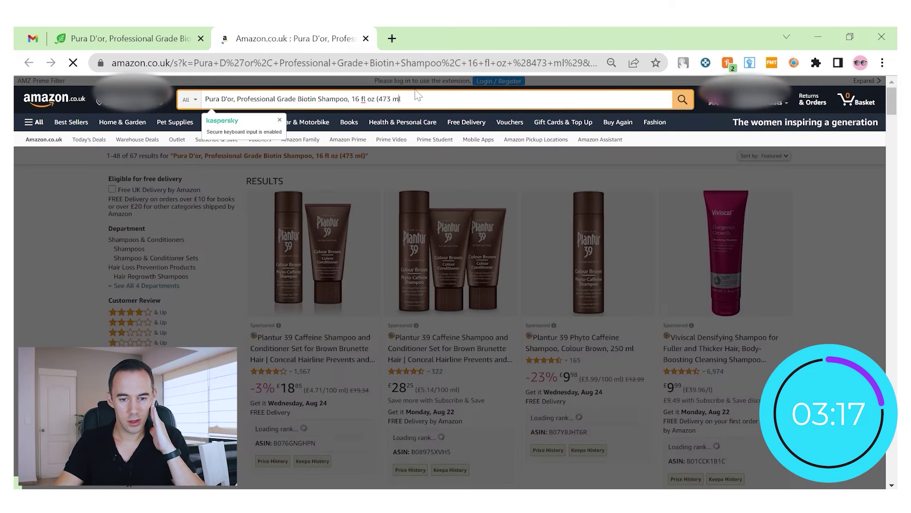
{"action": "key", "text": "BackSpace"}
{"action": "key", "text": "BackSpace"}
{"action": "key", "text": "BackSpace"}
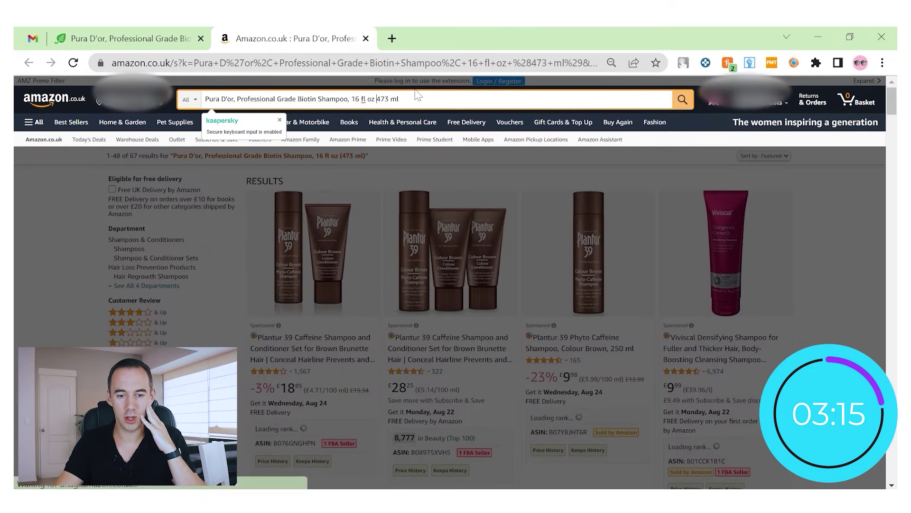
{"action": "key", "text": "BackSpace"}
{"action": "key", "text": "BackSpace"}
{"action": "key", "text": "BackSpace"}
{"action": "key", "text": "BackSpace"}
{"action": "key", "text": "BackSpace"}
{"action": "key", "text": "BackSpace"}
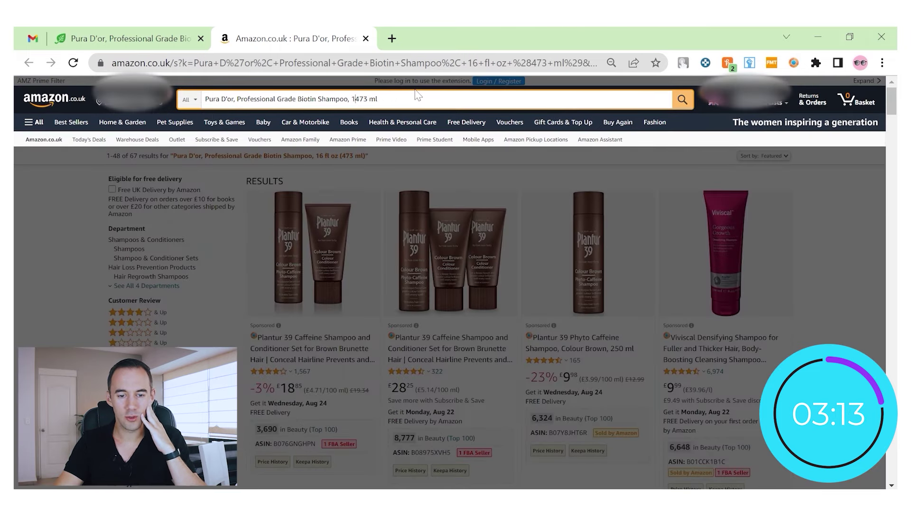
{"action": "key", "text": "Return"}
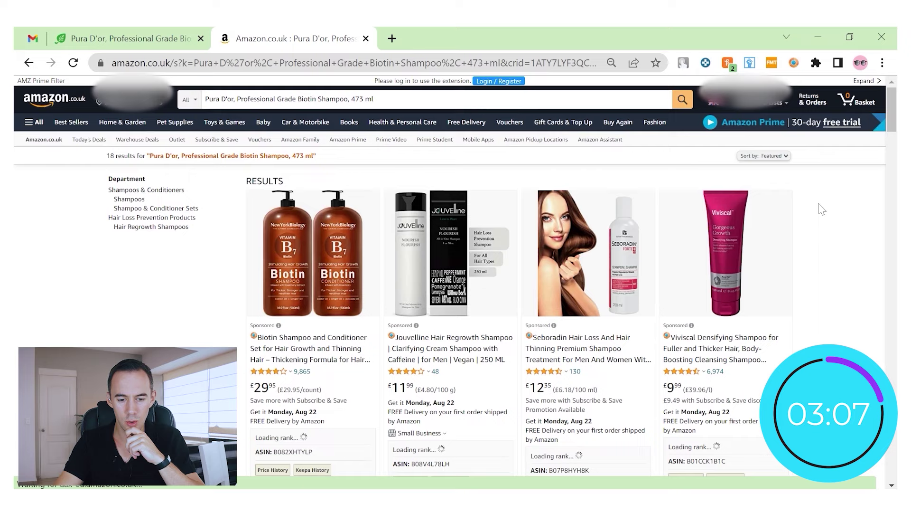
Step: Scan the results for the matching PURA D'OR Professional Grade shampoo and open its listing in a new tab
{"action": "scroll", "coordinate": [822, 209], "scroll_direction": "down", "scroll_amount": 1}
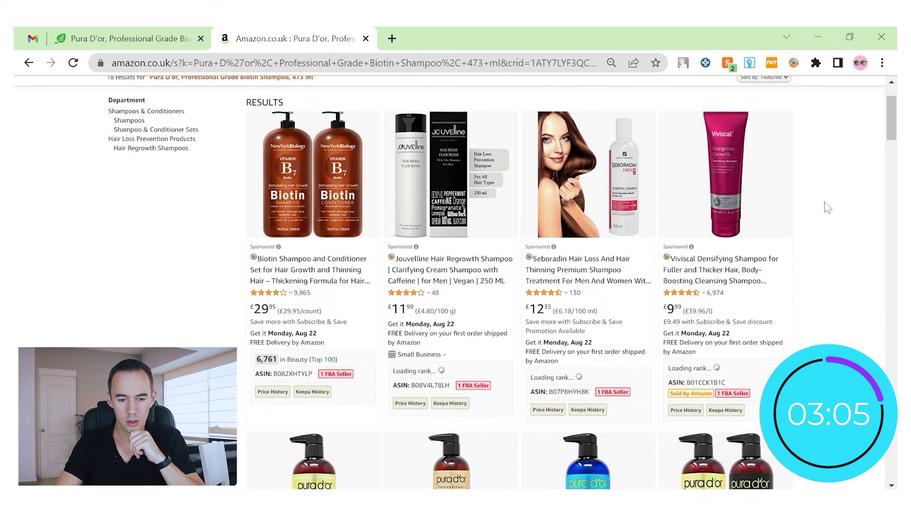
{"action": "scroll", "coordinate": [826, 208], "scroll_direction": "down", "scroll_amount": 2}
{"action": "scroll", "coordinate": [828, 208], "scroll_direction": "down", "scroll_amount": 5}
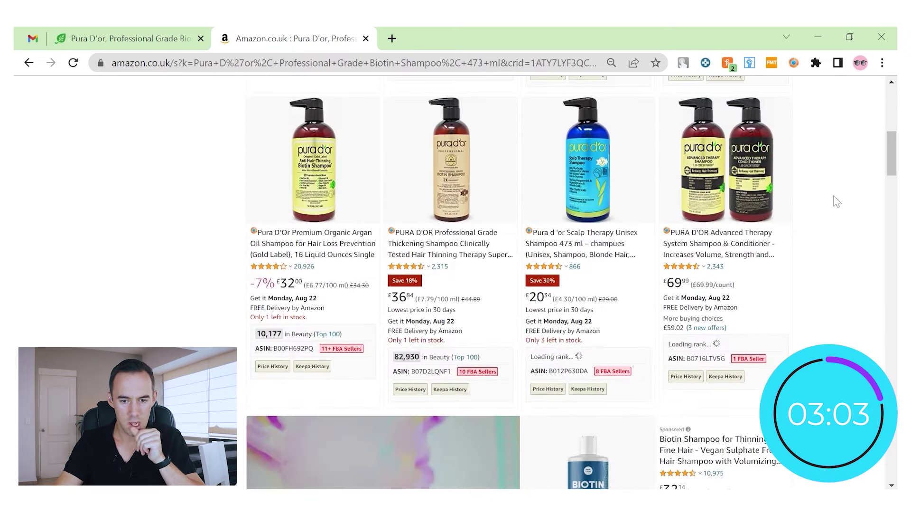
{"action": "scroll", "coordinate": [834, 199], "scroll_direction": "up", "scroll_amount": 1}
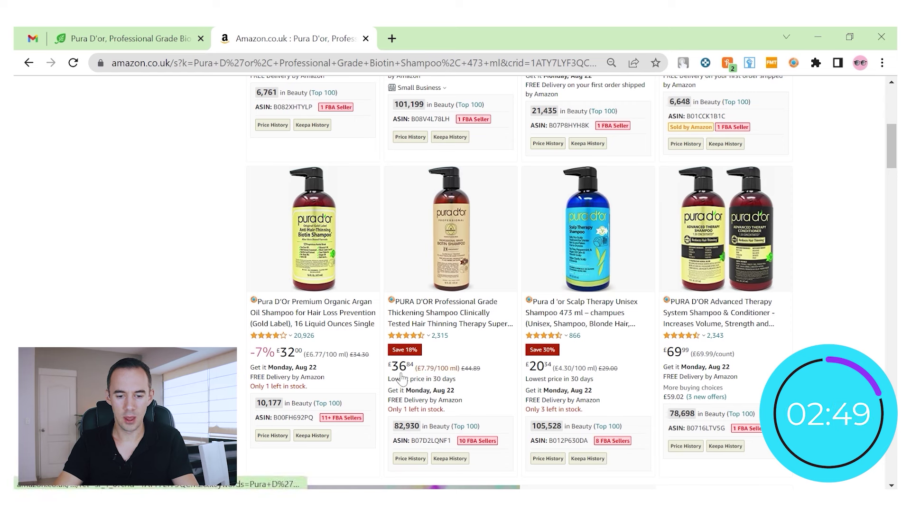
{"action": "right_click", "coordinate": [426, 320]}
{"action": "left_click", "coordinate": [487, 158]}
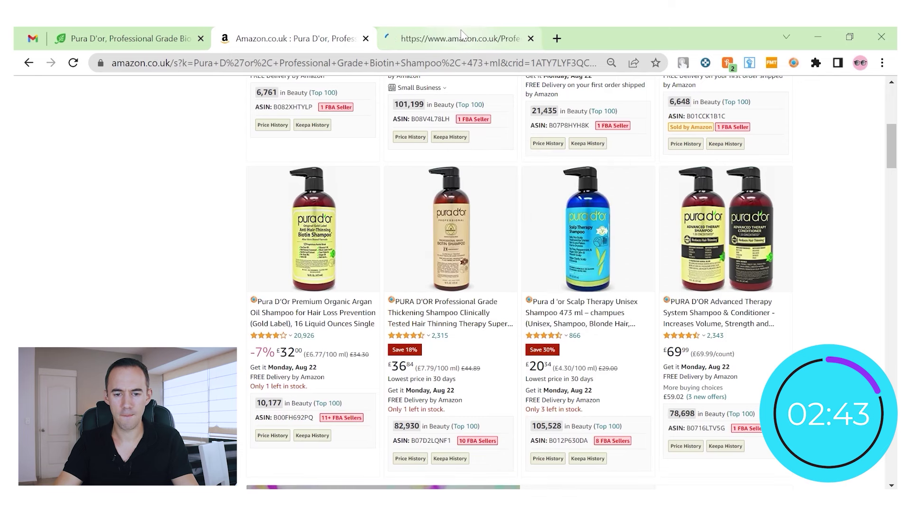
{"action": "left_click", "coordinate": [462, 36]}
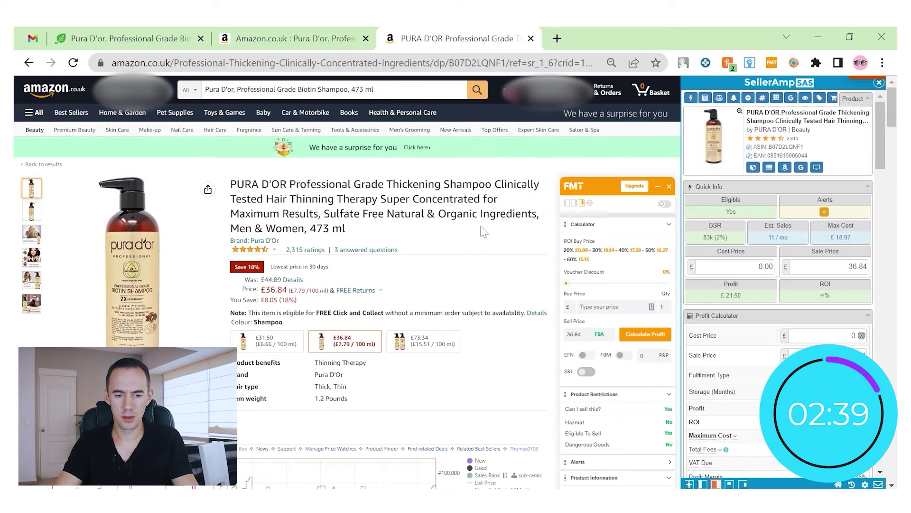
Step: Enlarge the Amazon listing's product image and compare the bottle with the one on the iHerb page, then close the image
{"action": "left_click", "coordinate": [142, 243]}
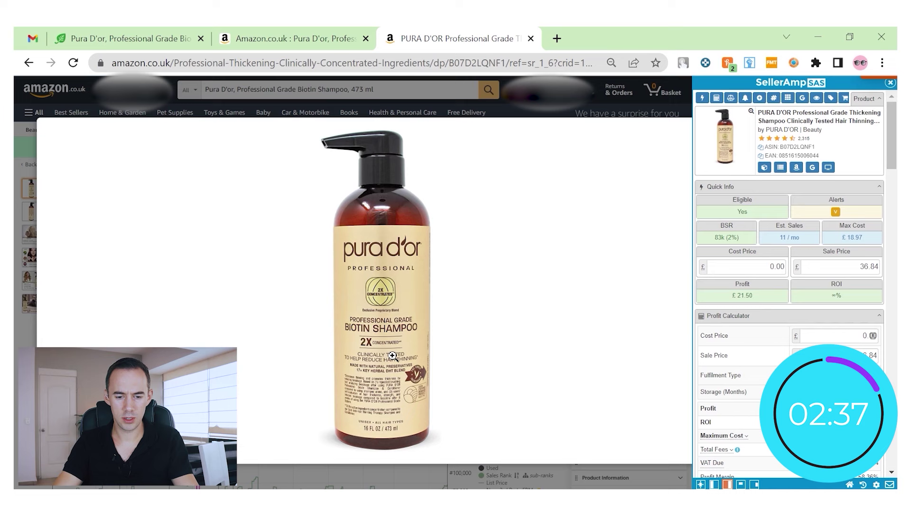
{"action": "left_click", "coordinate": [143, 38]}
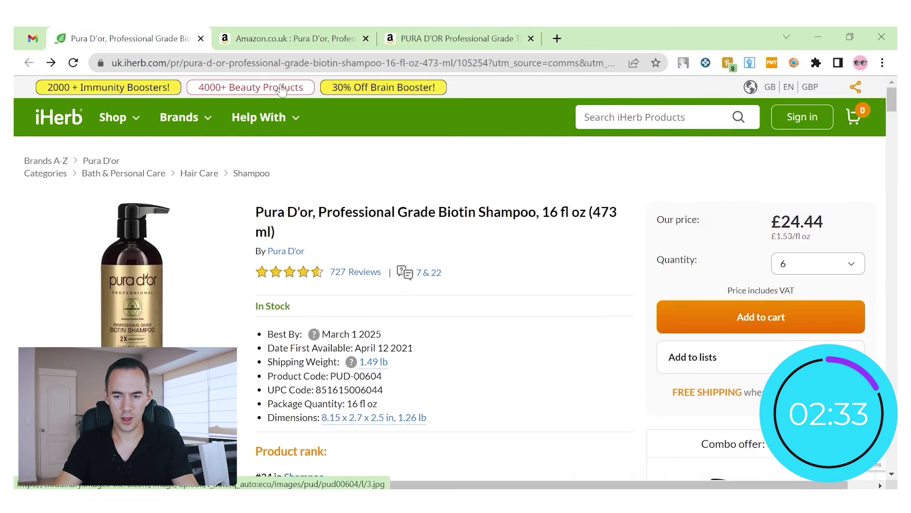
{"action": "left_click", "coordinate": [456, 38]}
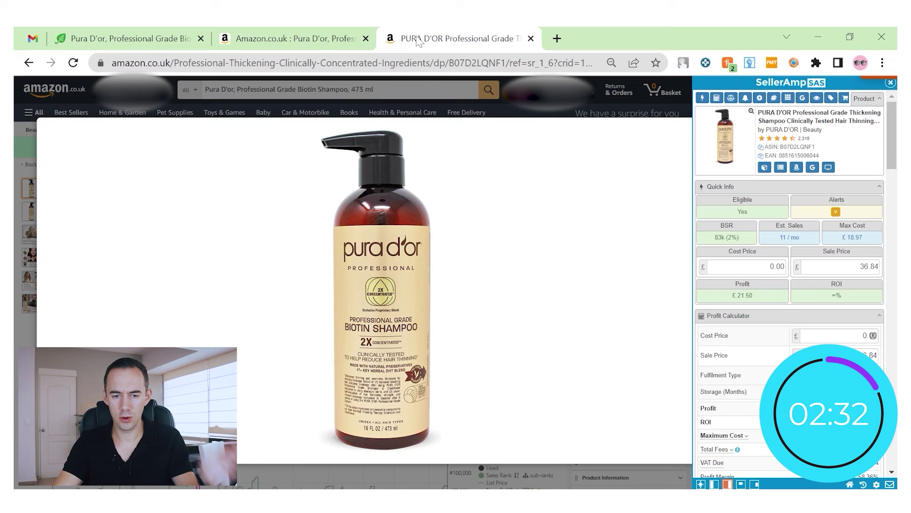
{"action": "left_click", "coordinate": [460, 101]}
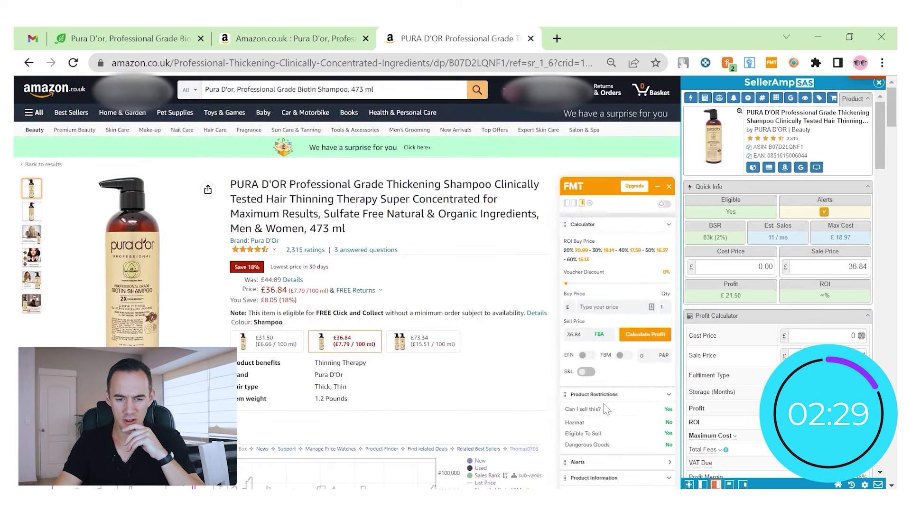
Step: Review the shampoo listing's Keepa price history, then sort its variations by ratings and compare their ratings and reviews
{"action": "scroll", "coordinate": [503, 341], "scroll_direction": "down", "scroll_amount": 6}
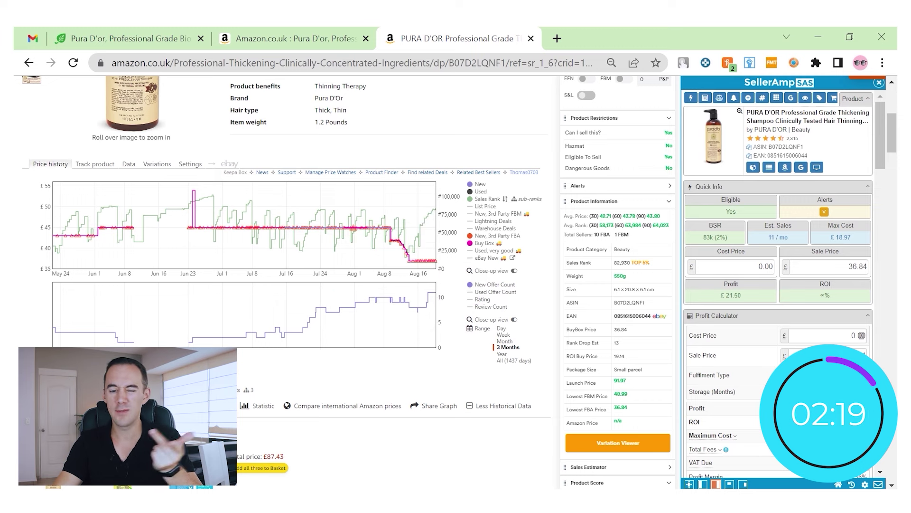
{"action": "left_click", "coordinate": [158, 164]}
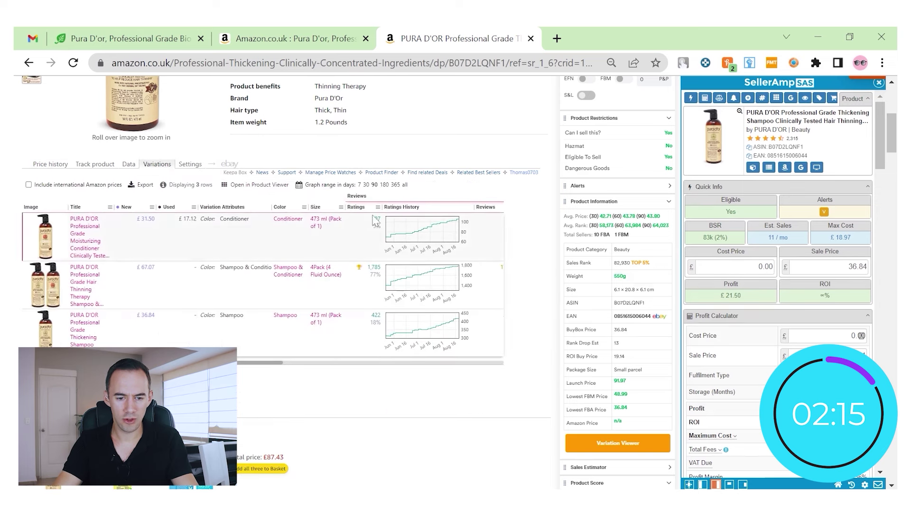
{"action": "left_click", "coordinate": [372, 209]}
{"action": "left_click_drag", "start_coordinate": [285, 365], "coordinate": [401, 370]}
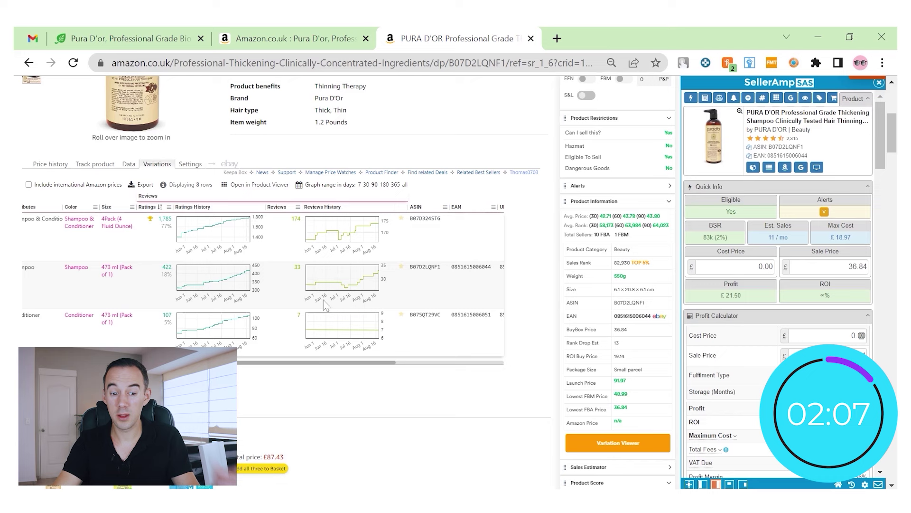
{"action": "left_click_drag", "start_coordinate": [332, 362], "coordinate": [220, 362]}
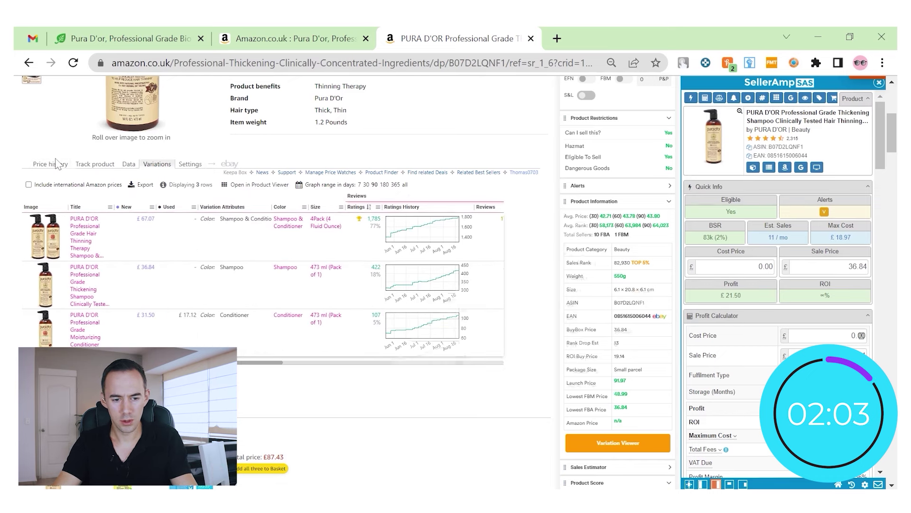
{"action": "scroll", "coordinate": [52, 167], "scroll_direction": "up", "scroll_amount": 1}
{"action": "left_click", "coordinate": [32, 222]}
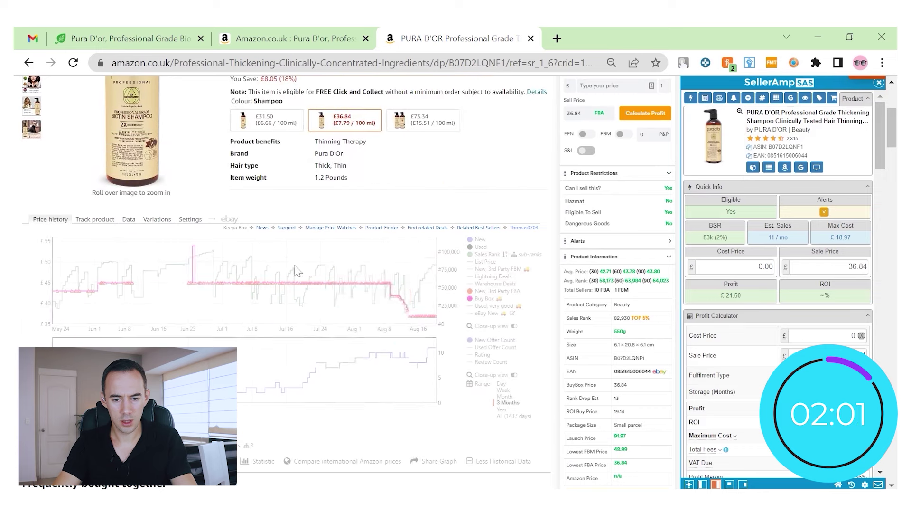
{"action": "scroll", "coordinate": [510, 283], "scroll_direction": "up", "scroll_amount": 4}
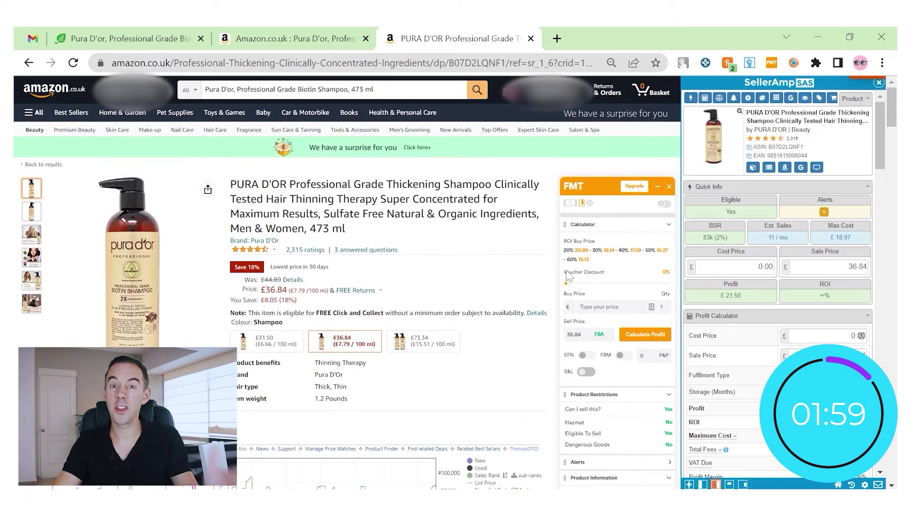
Step: Return to the iHerb shampoo page, set the quantity to 5 and add the shampoo to the cart
{"action": "key", "text": "ctrl+2"}
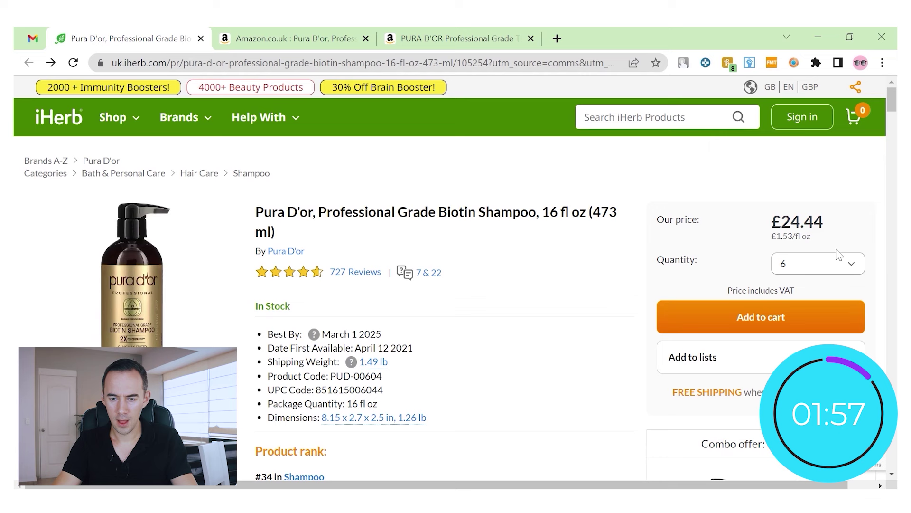
{"action": "left_click", "coordinate": [825, 264]}
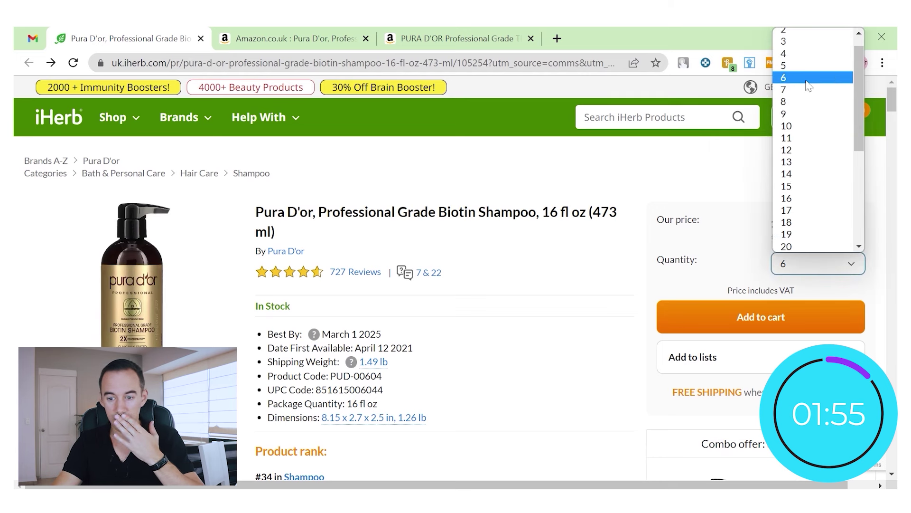
{"action": "left_click", "coordinate": [799, 66]}
{"action": "left_click", "coordinate": [718, 315]}
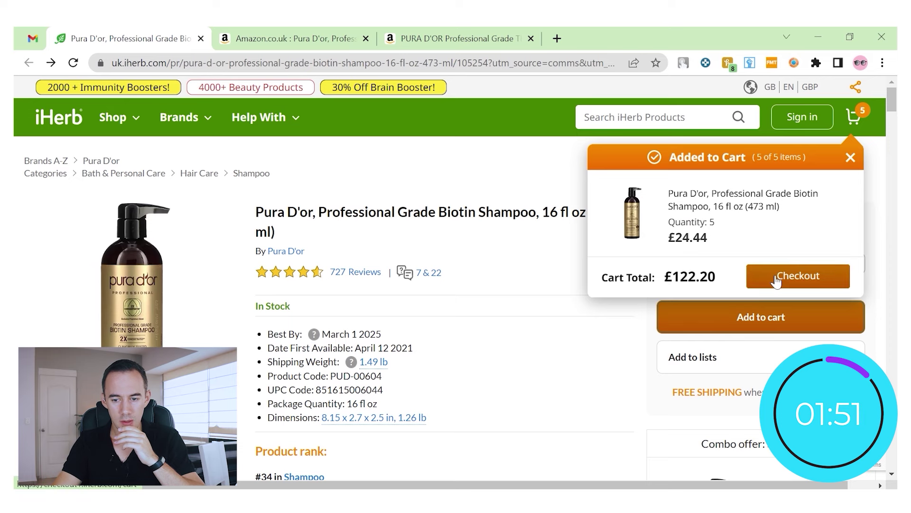
Step: Open the iHerb shopping cart and check the order summary's discounts, subtotal, shipping and VAT
{"action": "left_click", "coordinate": [774, 284]}
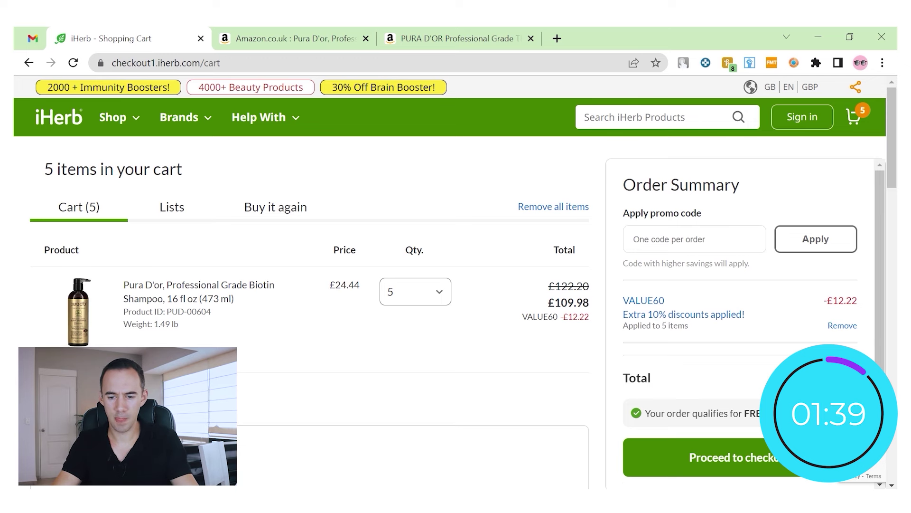
{"action": "scroll", "coordinate": [669, 313], "scroll_direction": "down", "scroll_amount": 6}
{"action": "scroll", "coordinate": [510, 325], "scroll_direction": "up", "scroll_amount": 5}
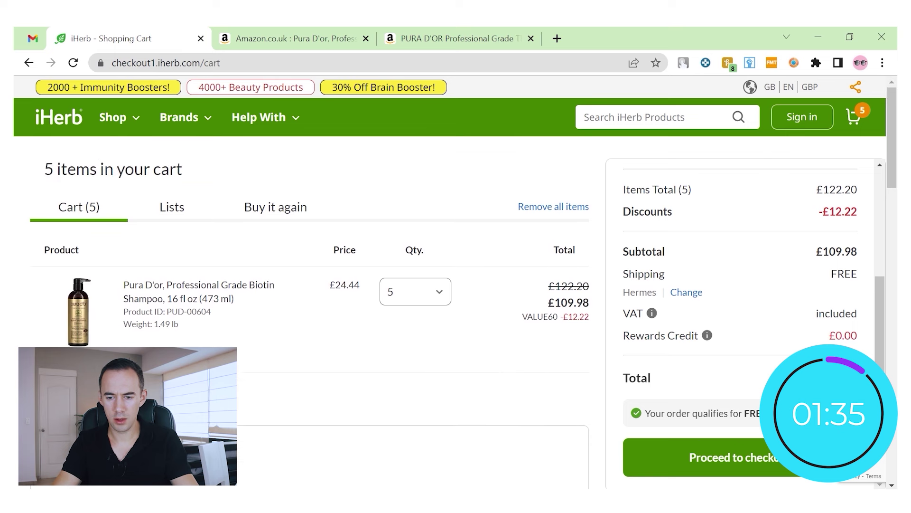
Step: Switch to Calculator and divide the cart subtotal of 109.98 by 5 to get the shampoo's unit cost
{"action": "key", "text": "alt+Tab"}
{"action": "left_click", "coordinate": [821, 283]}
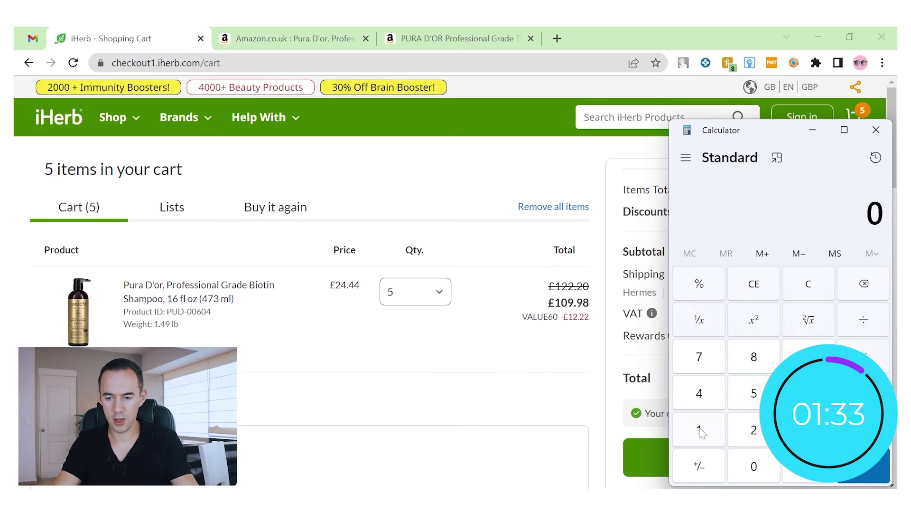
{"action": "type", "text": ".98"}
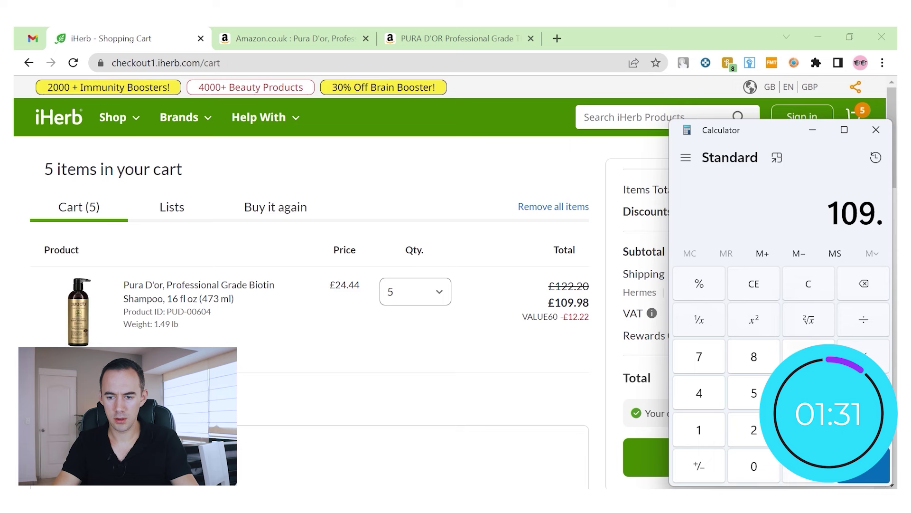
{"action": "left_click", "coordinate": [758, 393]}
{"action": "left_click", "coordinate": [863, 466]}
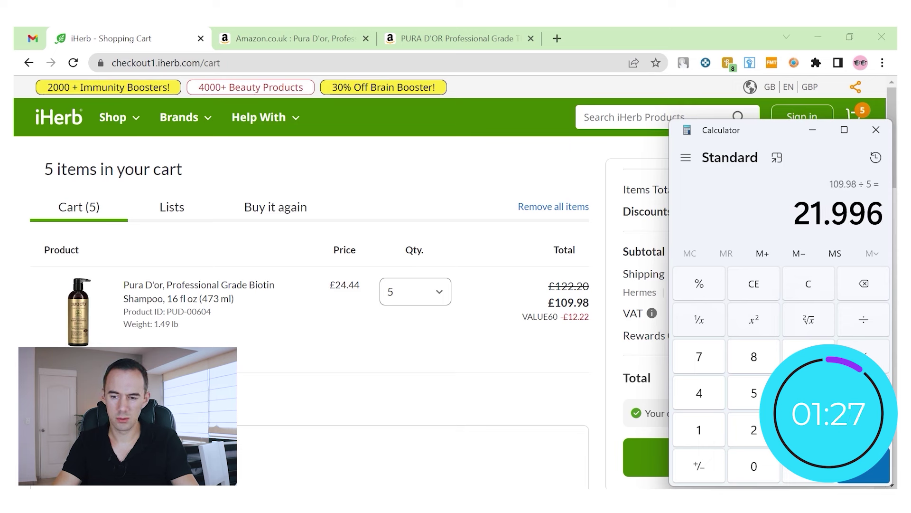
Step: Return to the Amazon shampoo listing and calculate the profit in FMT with a buy price of £22
{"action": "left_click", "coordinate": [455, 38]}
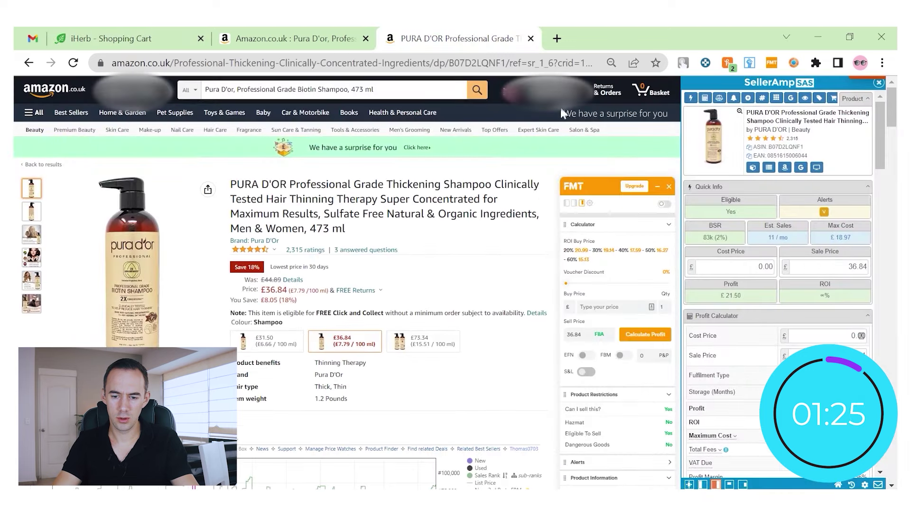
{"action": "left_click", "coordinate": [601, 304]}
{"action": "type", "text": "22"}
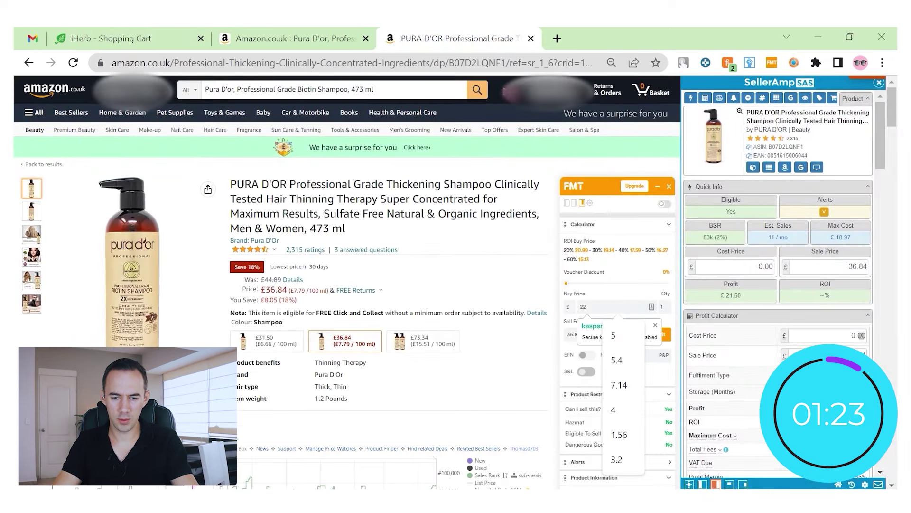
{"action": "left_click", "coordinate": [667, 335]}
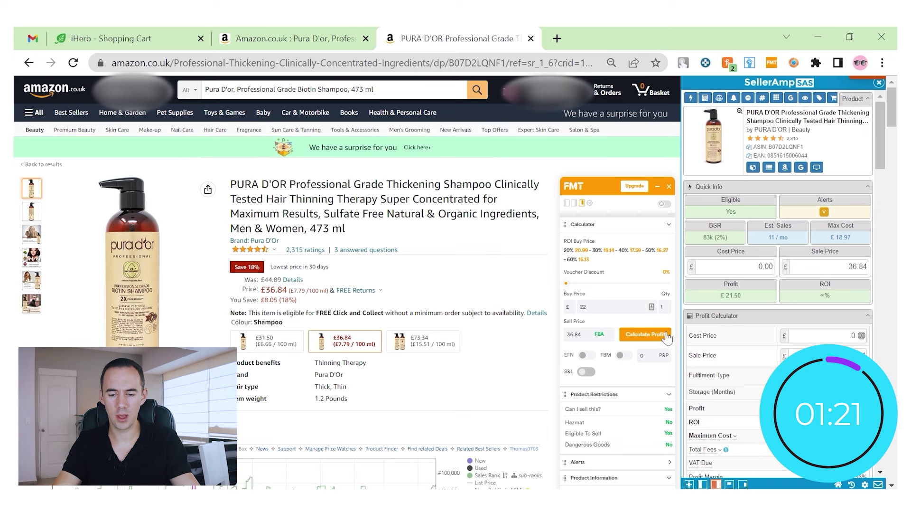
{"action": "left_click", "coordinate": [667, 335]}
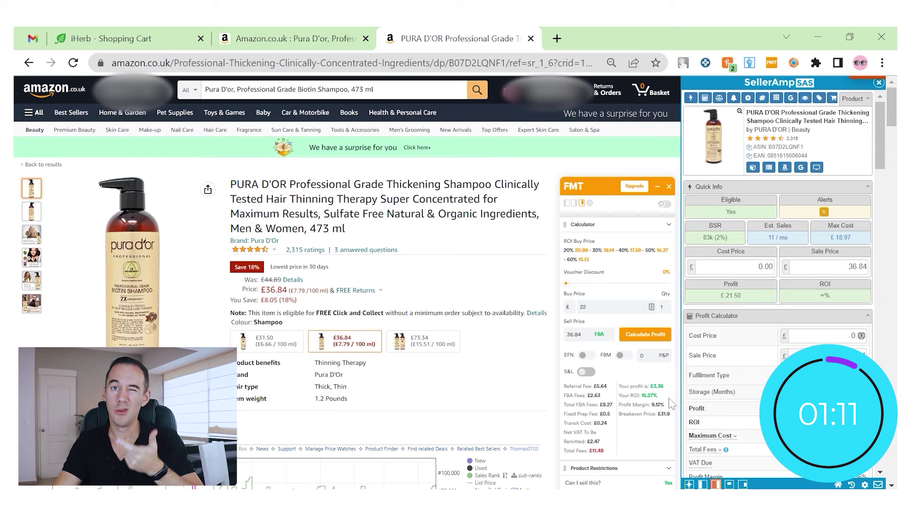
Step: Review the shampoo's profit breakdown and price history, then check the seller details of the FBA offers in SellerAmp
{"action": "scroll", "coordinate": [672, 403], "scroll_direction": "down", "scroll_amount": 1}
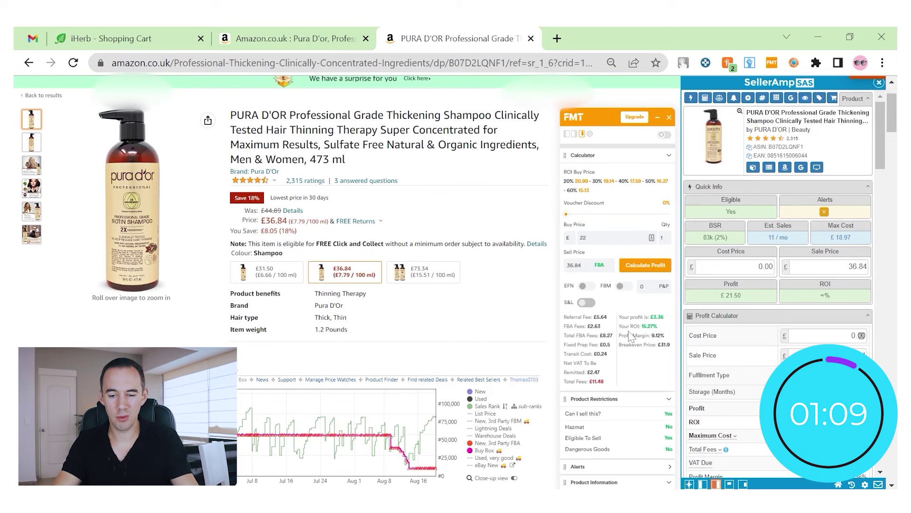
{"action": "scroll", "coordinate": [654, 327], "scroll_direction": "up", "scroll_amount": 1}
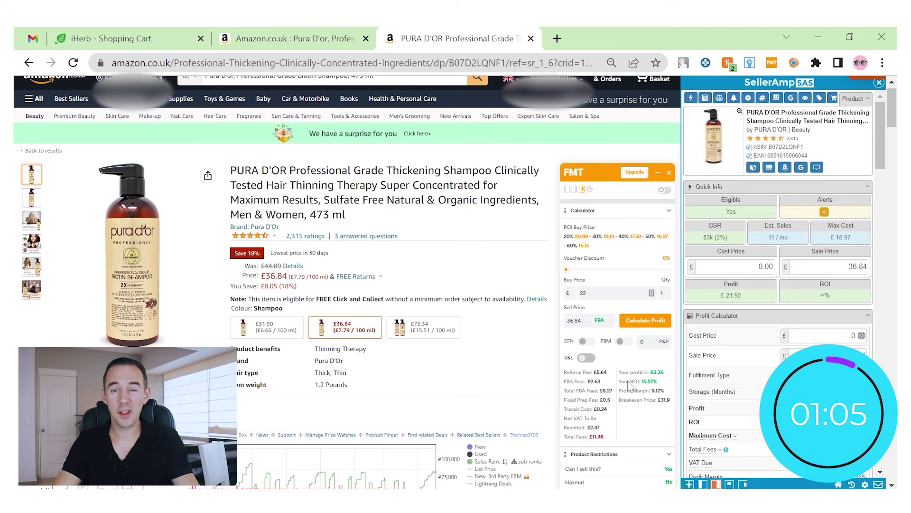
{"action": "scroll", "coordinate": [631, 389], "scroll_direction": "down", "scroll_amount": 1}
{"action": "scroll", "coordinate": [633, 385], "scroll_direction": "down", "scroll_amount": 1}
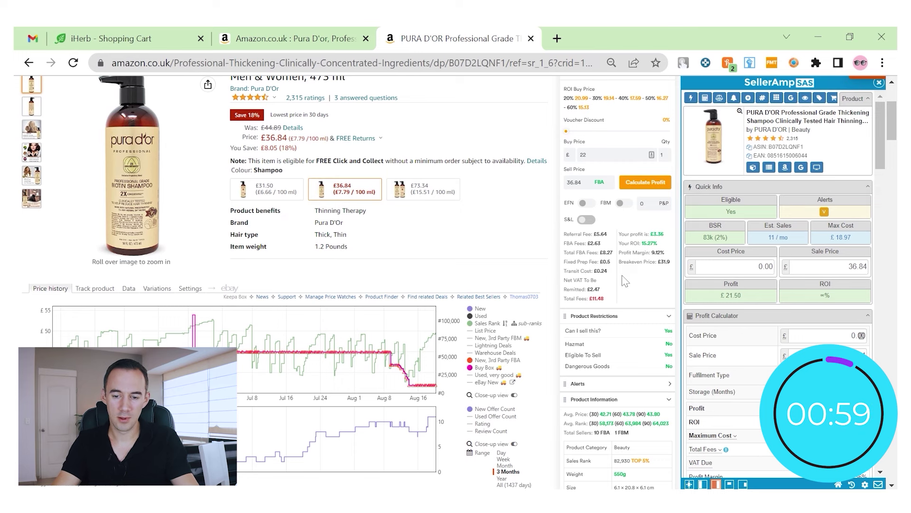
{"action": "scroll", "coordinate": [624, 281], "scroll_direction": "up", "scroll_amount": 1}
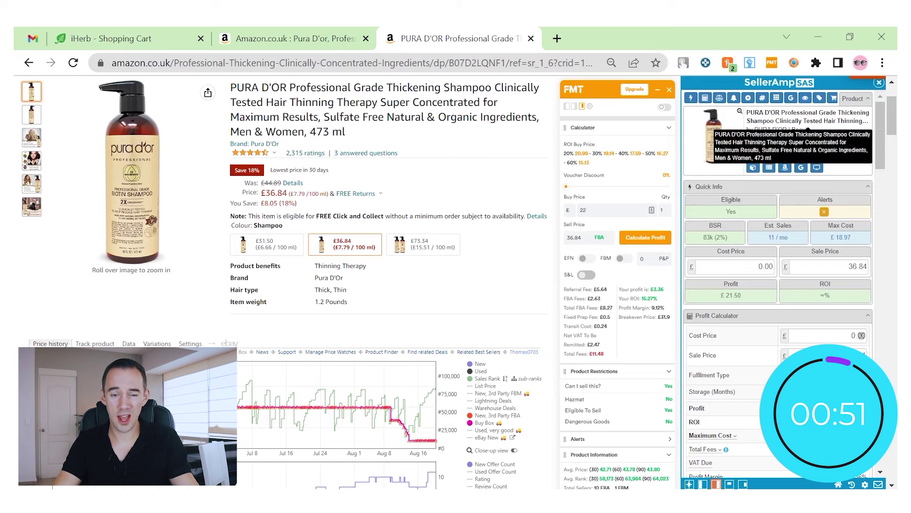
{"action": "scroll", "coordinate": [794, 192], "scroll_direction": "down", "scroll_amount": 10}
{"action": "scroll", "coordinate": [794, 192], "scroll_direction": "down", "scroll_amount": 10}
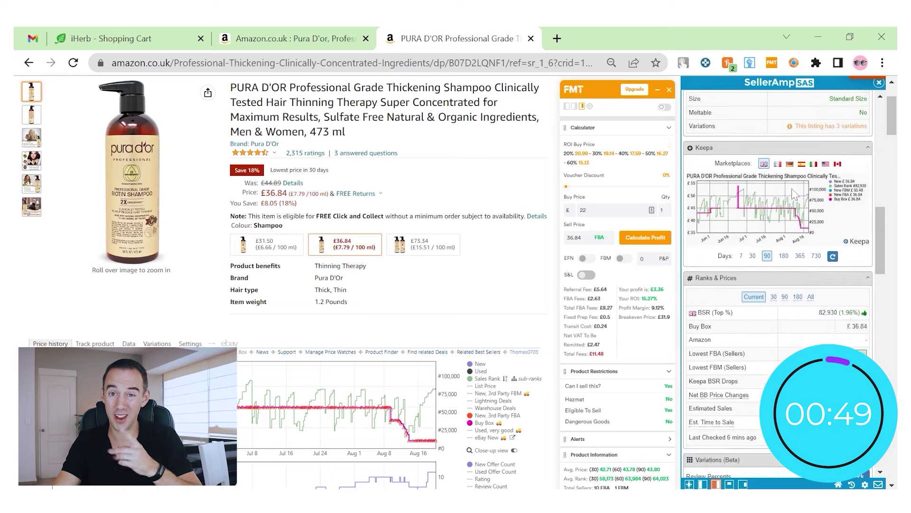
{"action": "scroll", "coordinate": [794, 195], "scroll_direction": "down", "scroll_amount": 5}
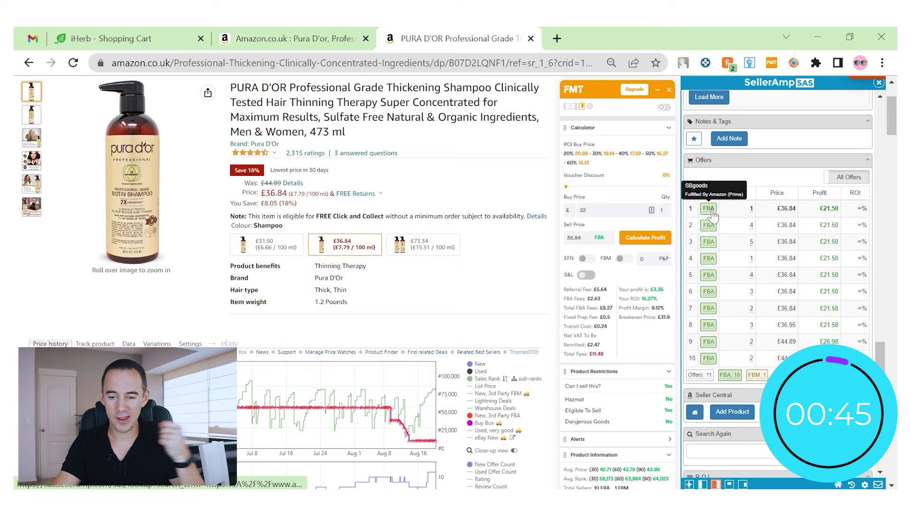
{"action": "mouse_move", "coordinate": [711, 225]}
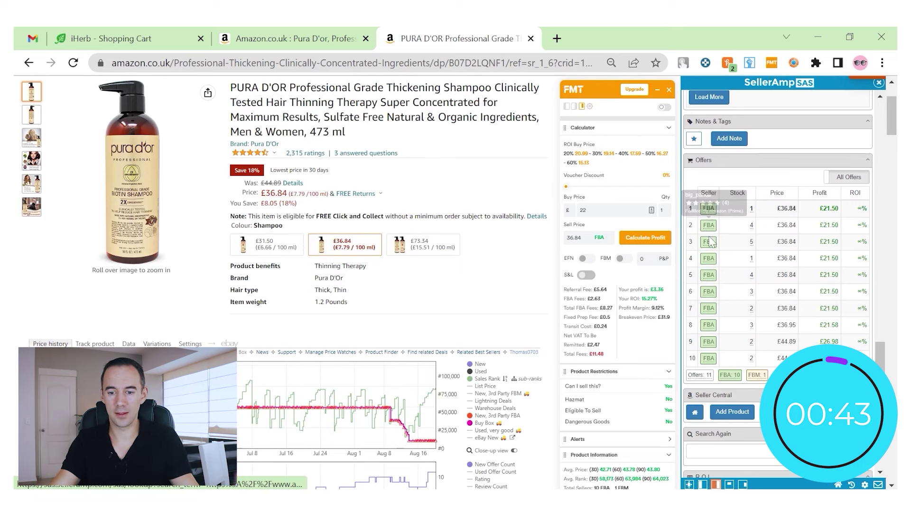
{"action": "mouse_move", "coordinate": [709, 244]}
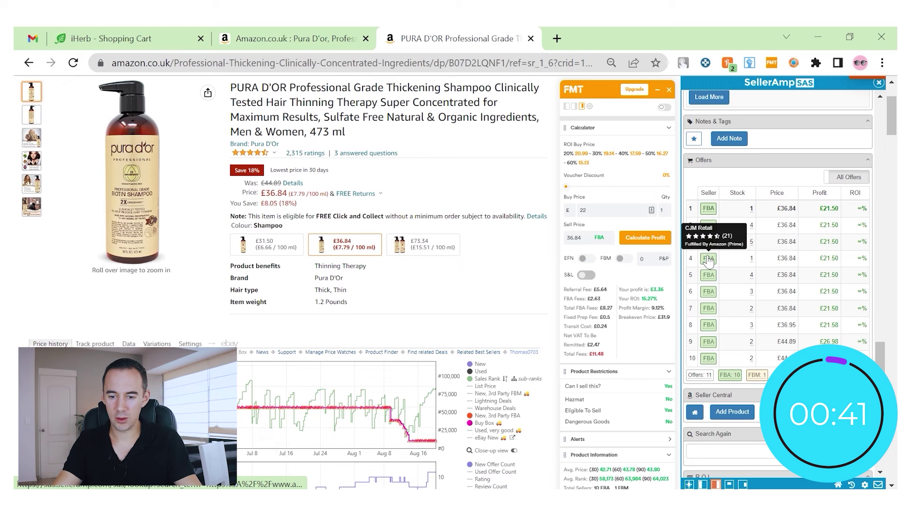
{"action": "mouse_move", "coordinate": [709, 279]}
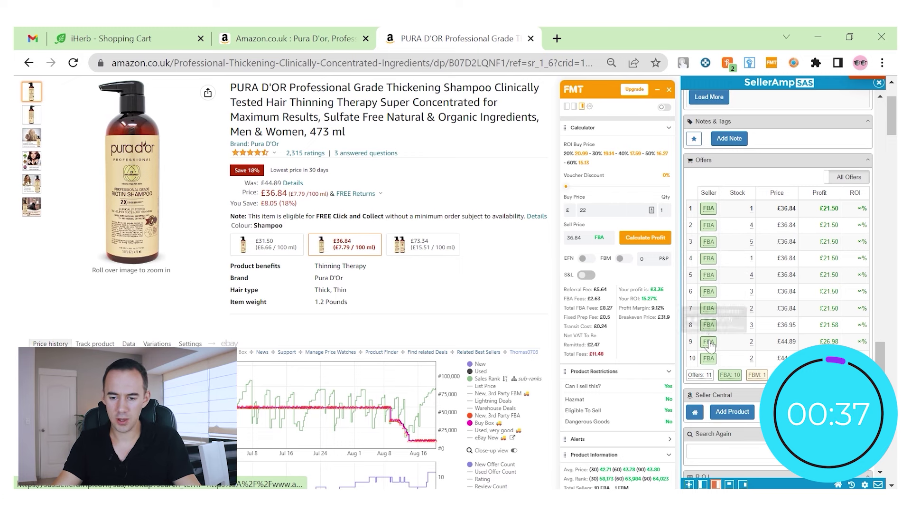
{"action": "mouse_move", "coordinate": [711, 361]}
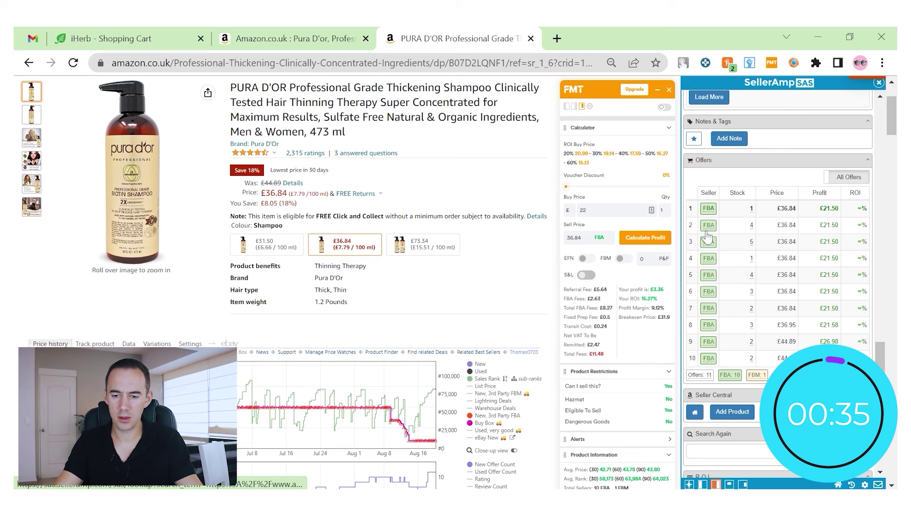
Step: Open the third FBA seller's storefront in SellerAmp and browse its top brands, categories and product list
{"action": "left_click", "coordinate": [707, 245]}
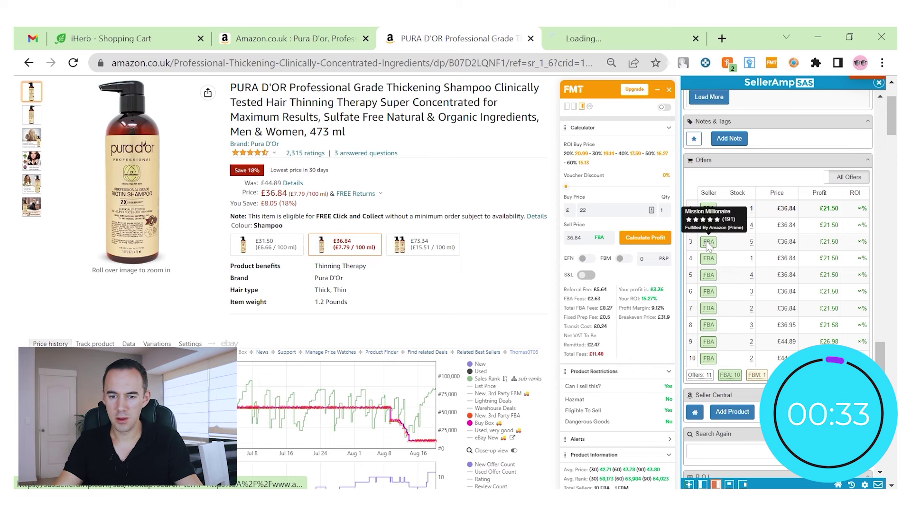
{"action": "left_click", "coordinate": [635, 36]}
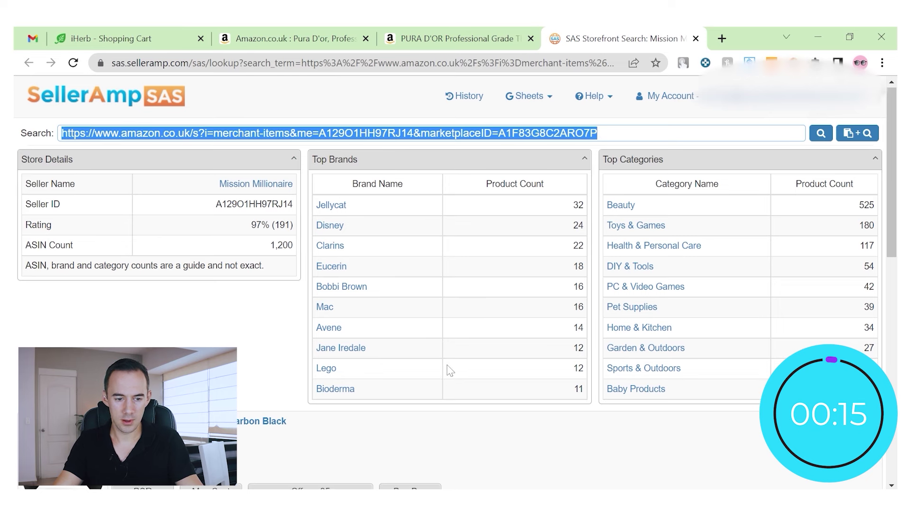
{"action": "scroll", "coordinate": [446, 368], "scroll_direction": "down", "scroll_amount": 4}
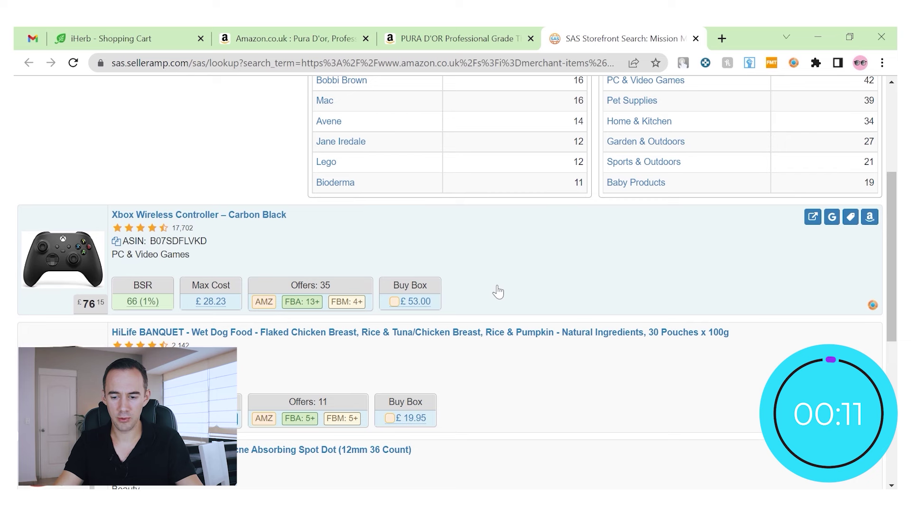
{"action": "scroll", "coordinate": [535, 183], "scroll_direction": "up", "scroll_amount": 1}
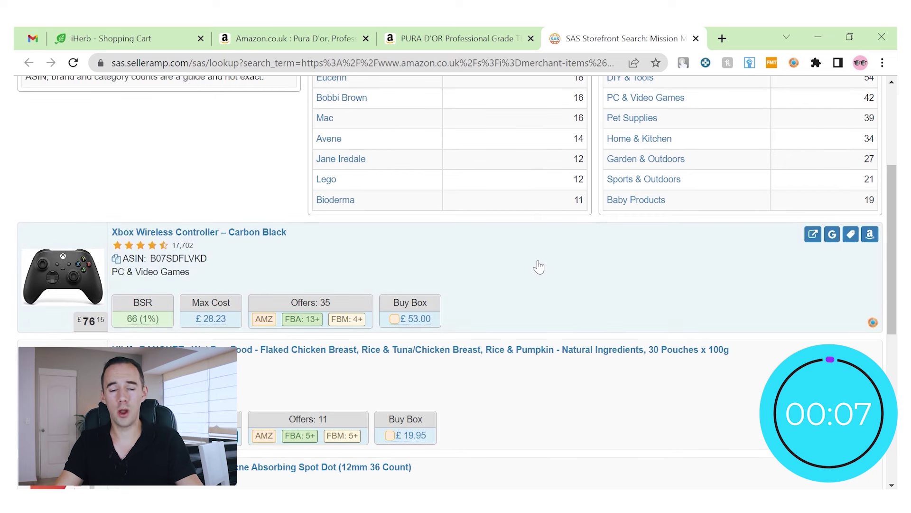
{"action": "scroll", "coordinate": [539, 264], "scroll_direction": "down", "scroll_amount": 1}
{"action": "scroll", "coordinate": [540, 268], "scroll_direction": "down", "scroll_amount": 1}
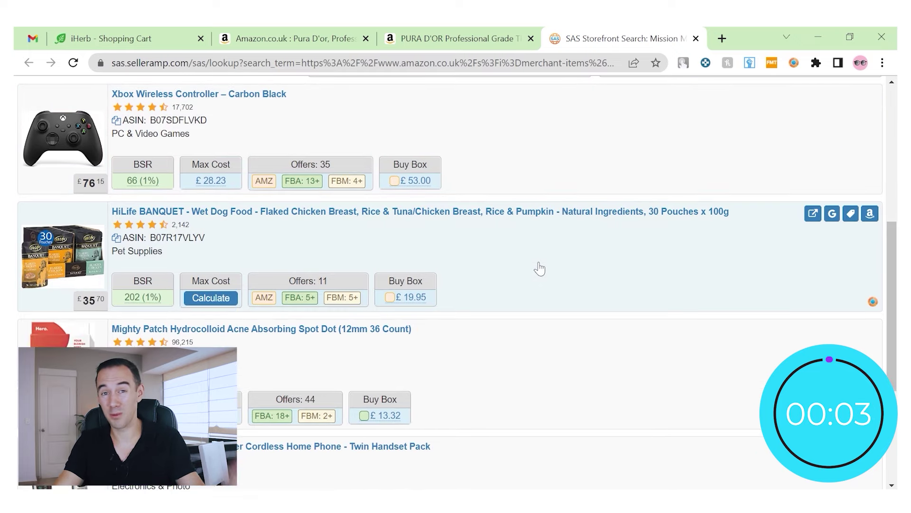
{"action": "scroll", "coordinate": [539, 268], "scroll_direction": "down", "scroll_amount": 1}
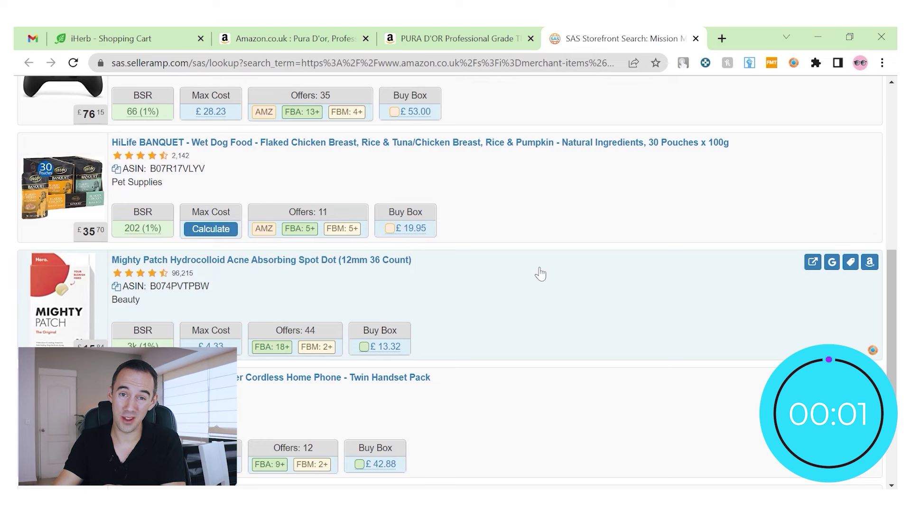
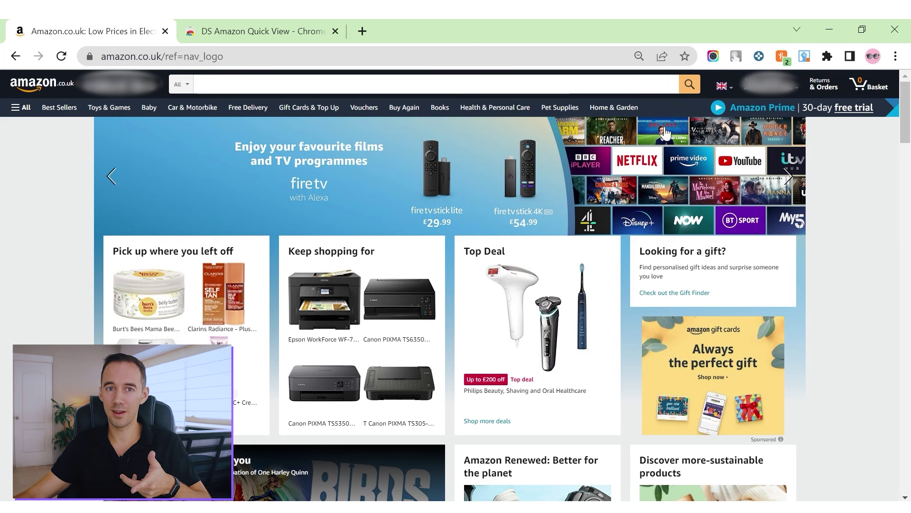
Step: View the DS Amazon Quick View extension's overview in the Chrome Web Store, then return to the Amazon home page
{"action": "left_click", "coordinate": [302, 24]}
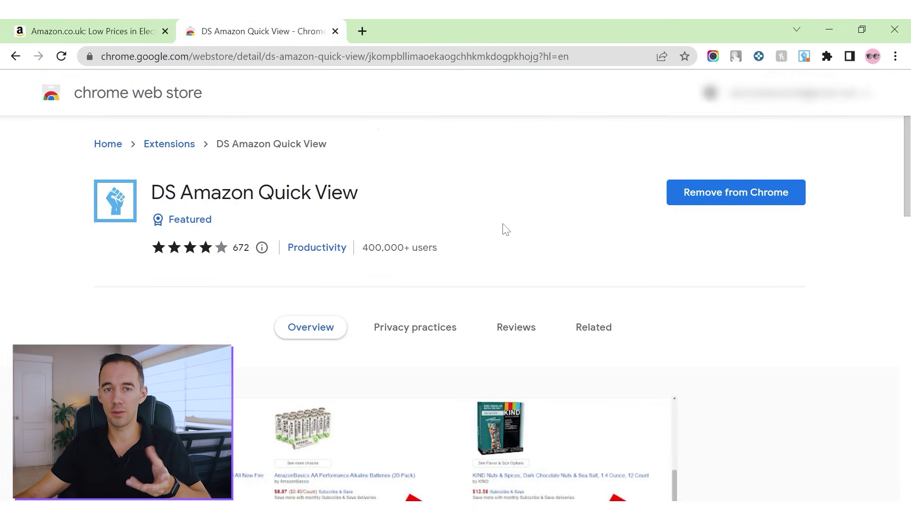
{"action": "scroll", "coordinate": [505, 229], "scroll_direction": "down", "scroll_amount": 5}
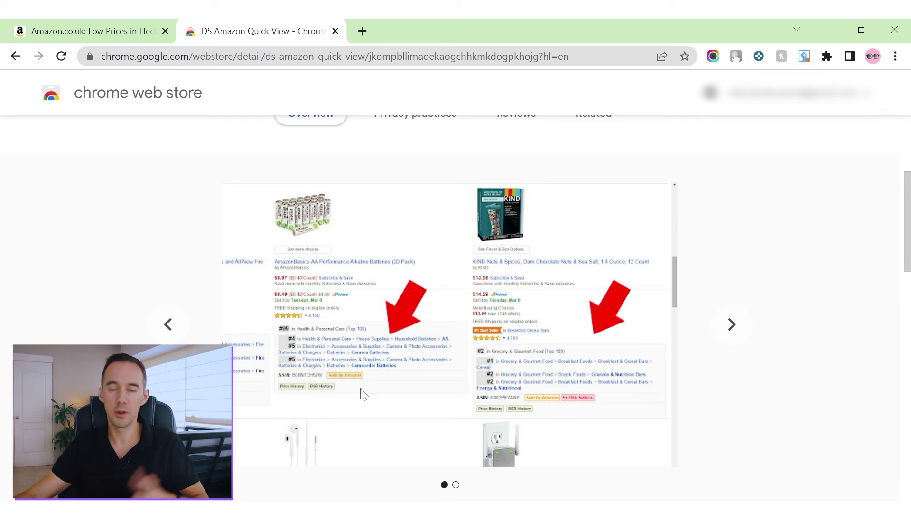
{"action": "scroll", "coordinate": [370, 212], "scroll_direction": "up", "scroll_amount": 5}
{"action": "left_click", "coordinate": [102, 30]}
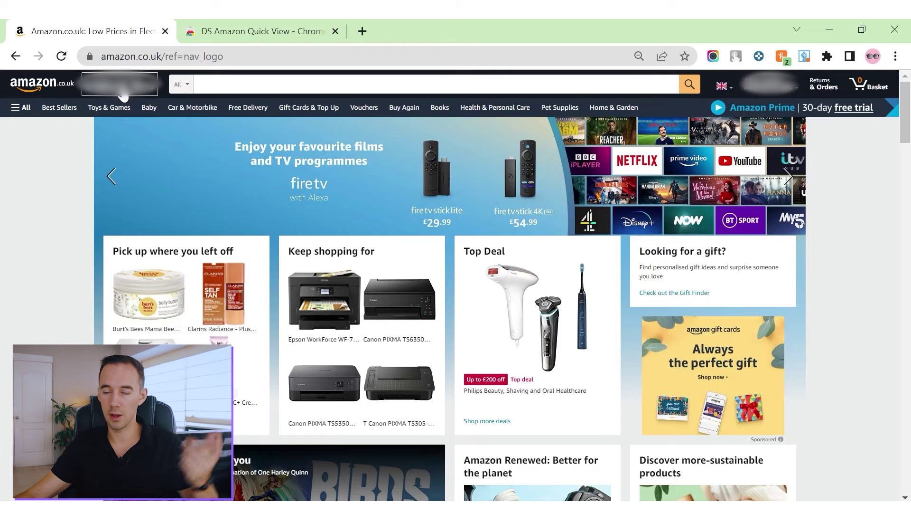
Step: Search Amazon for "burt's bees mama"
{"action": "mouse_move", "coordinate": [721, 91]}
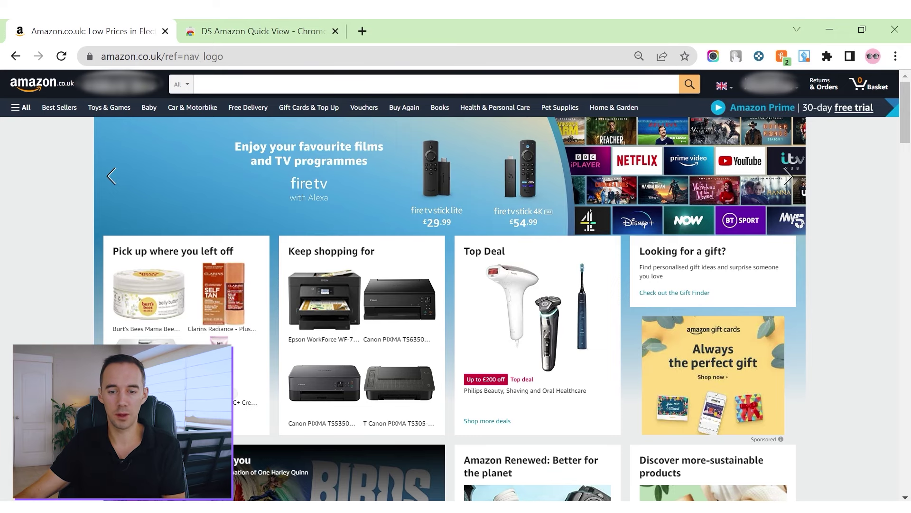
{"action": "left_click", "coordinate": [436, 84]}
{"action": "type", "text": "burt"}
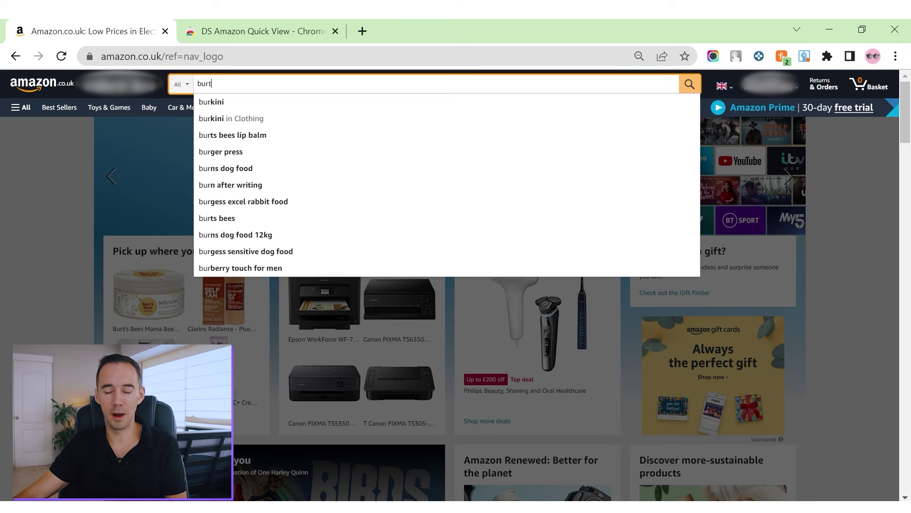
{"action": "type", "text": "'s bees "}
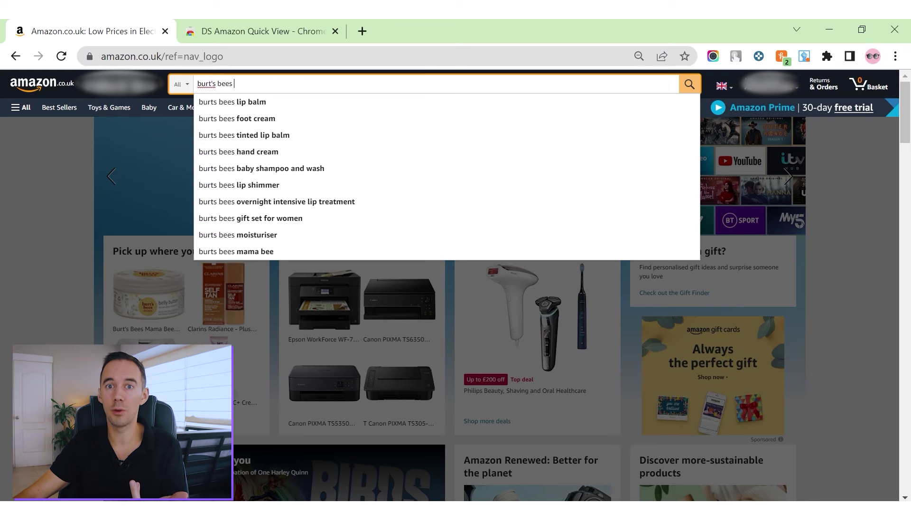
{"action": "type", "text": "mama"}
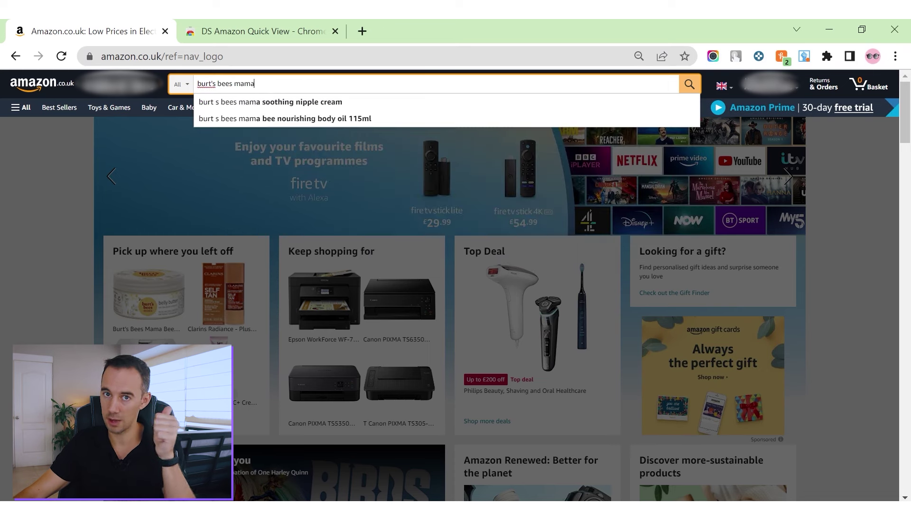
{"action": "key", "text": "Return"}
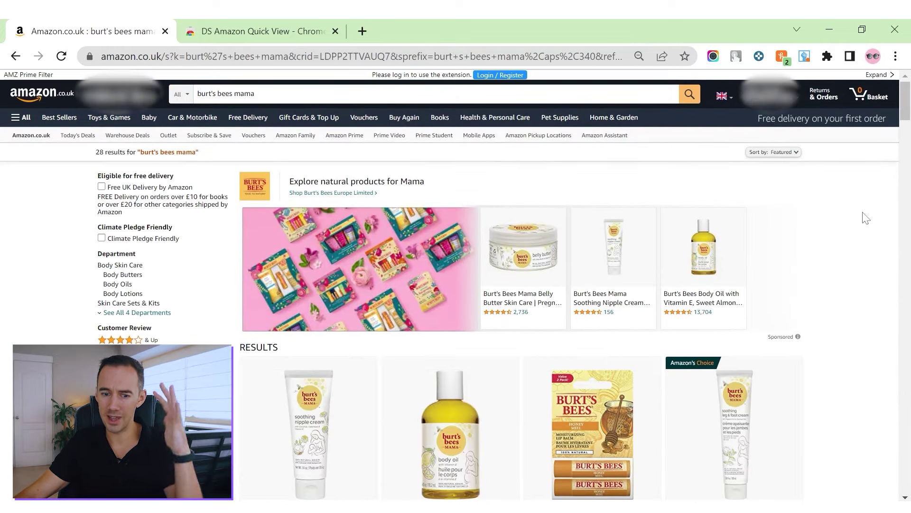
Step: Compare the sales ranks and seller badges on the search results, then open the Burt's Bees Mama Bee Belly body butter listing in a new tab
{"action": "scroll", "coordinate": [865, 218], "scroll_direction": "down", "scroll_amount": 6}
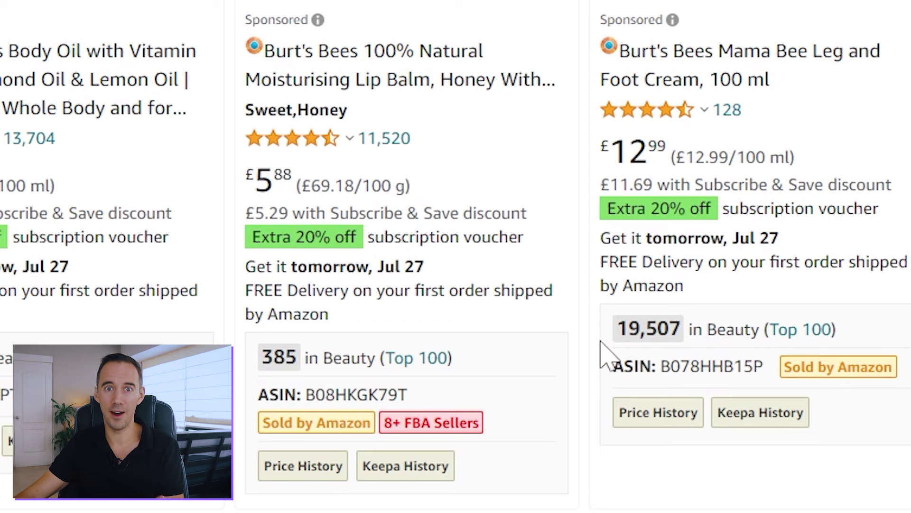
{"action": "left_click", "coordinate": [417, 284]}
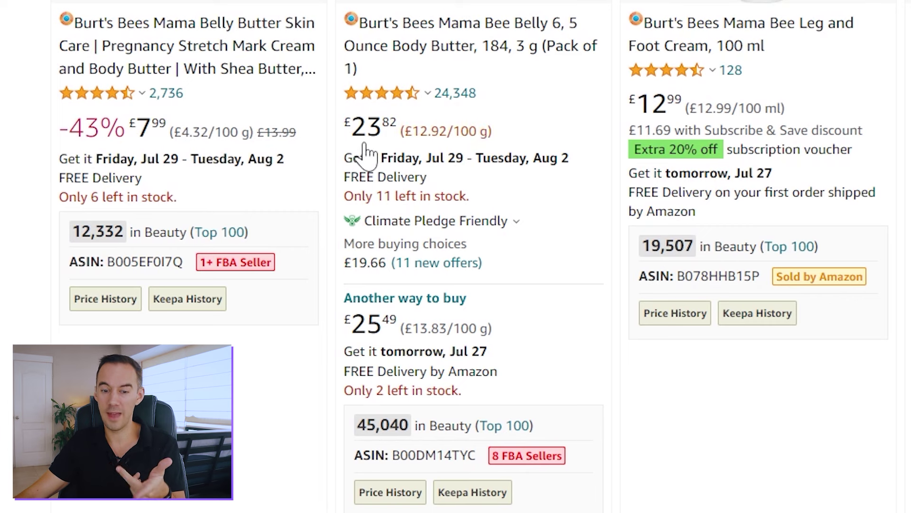
{"action": "right_click", "coordinate": [423, 46]}
{"action": "left_click", "coordinate": [449, 61]}
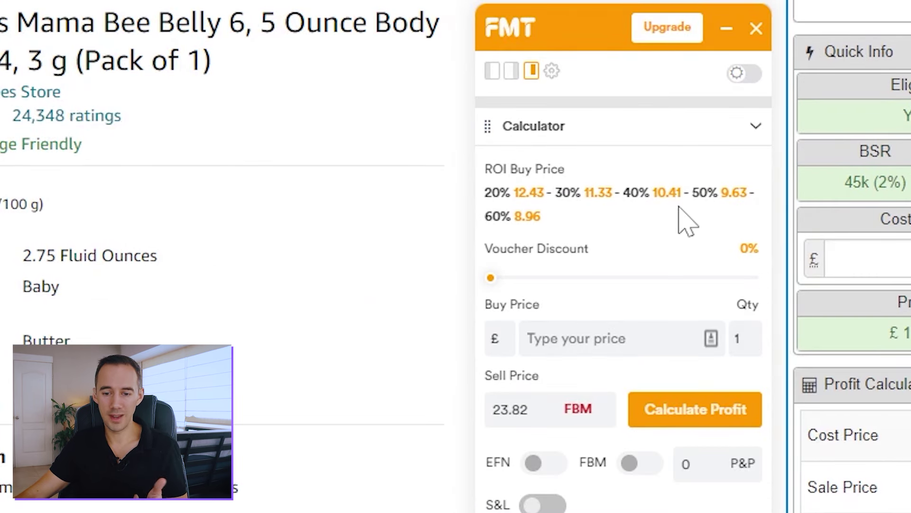
Step: Examine the Burt's Bees body butter listing's product information and its three-month price, sales rank and offer count history
{"action": "scroll", "coordinate": [368, 244], "scroll_direction": "down", "scroll_amount": 12}
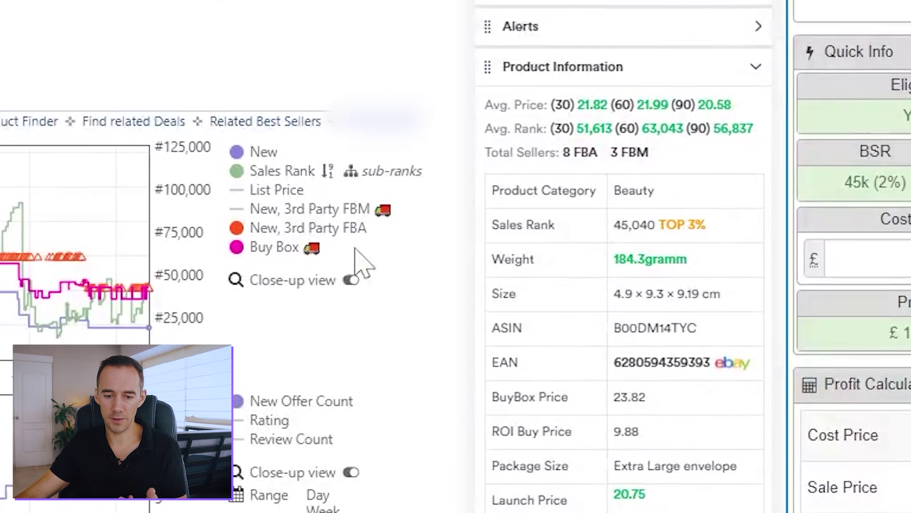
{"action": "mouse_move", "coordinate": [149, 312]}
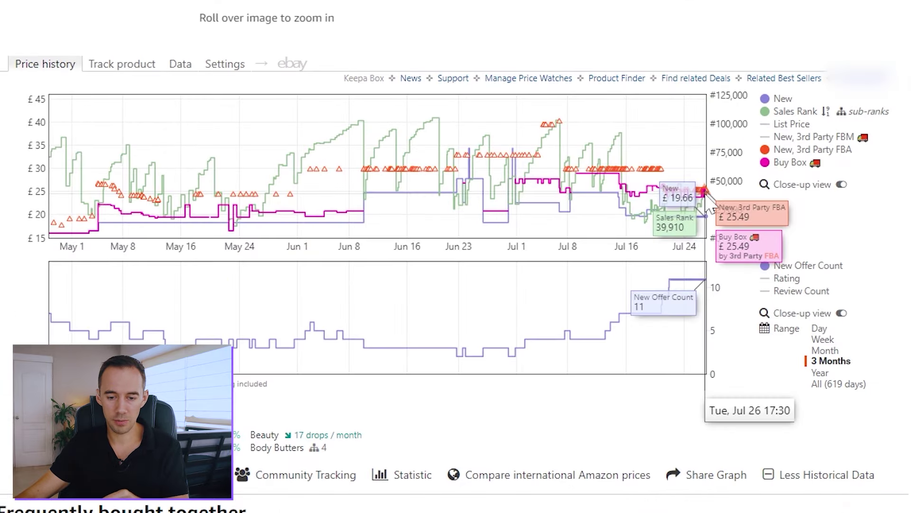
{"action": "mouse_move", "coordinate": [799, 170]}
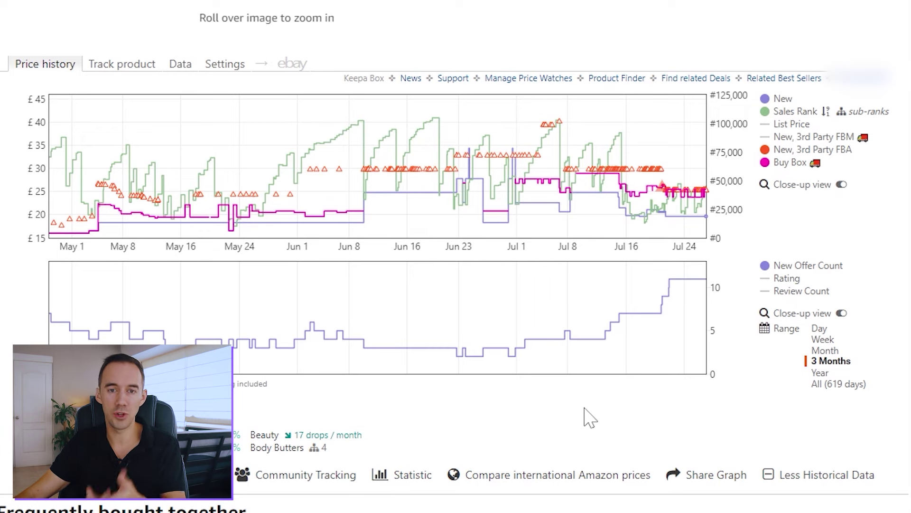
Step: Search Google for the full product title of the Burt's Bees Mama Bee Belly body butter listing
{"action": "scroll", "coordinate": [590, 417], "scroll_direction": "up", "scroll_amount": 10}
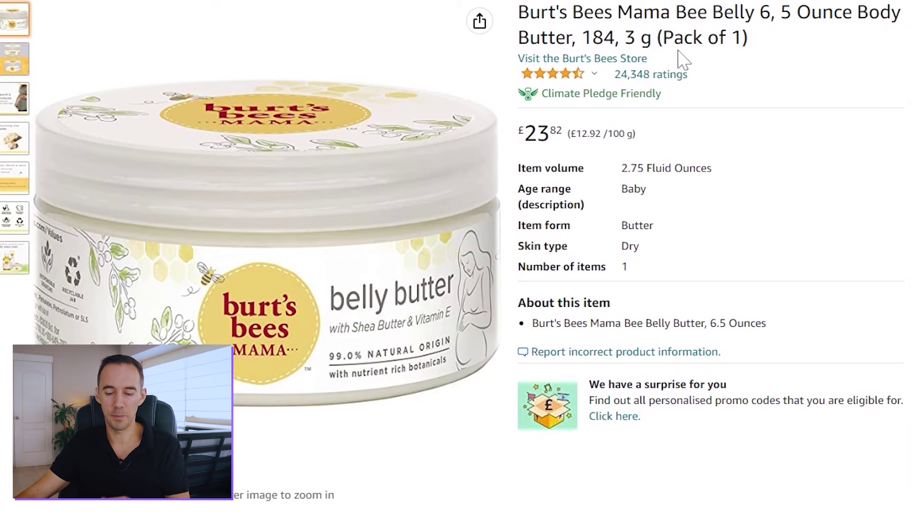
{"action": "triple_click", "coordinate": [672, 31]}
{"action": "right_click", "coordinate": [671, 30]}
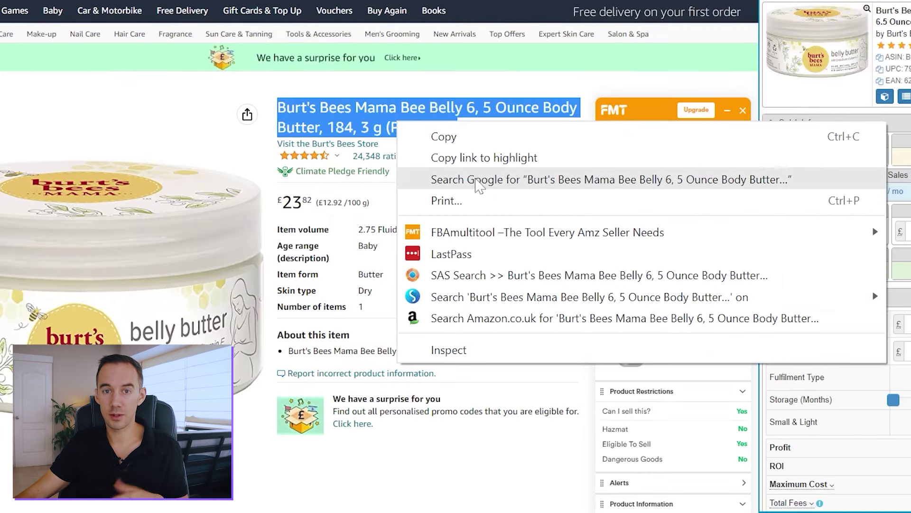
{"action": "left_click", "coordinate": [480, 180]}
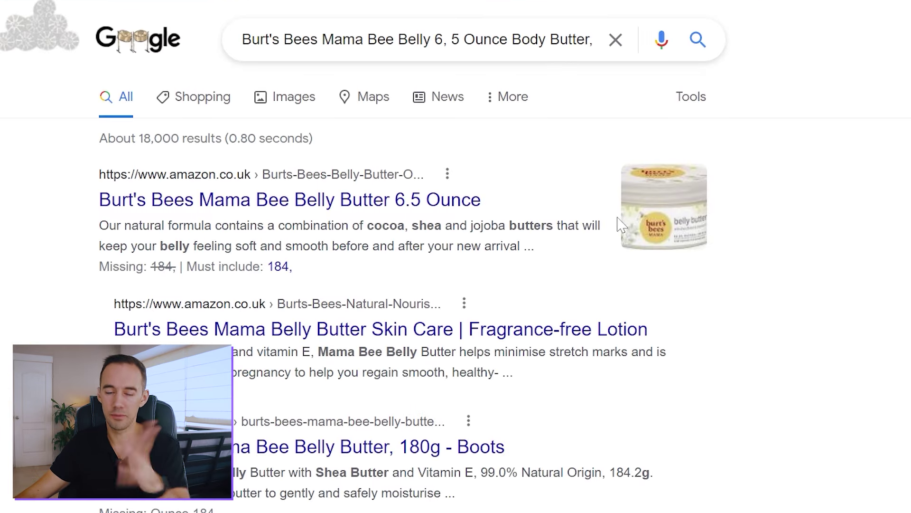
Step: Find the in-stock Mama Bee Belly Butter 185g result from burtsbees.co.uk, open it in a new tab and switch to it
{"action": "scroll", "coordinate": [624, 273], "scroll_direction": "down", "scroll_amount": 5}
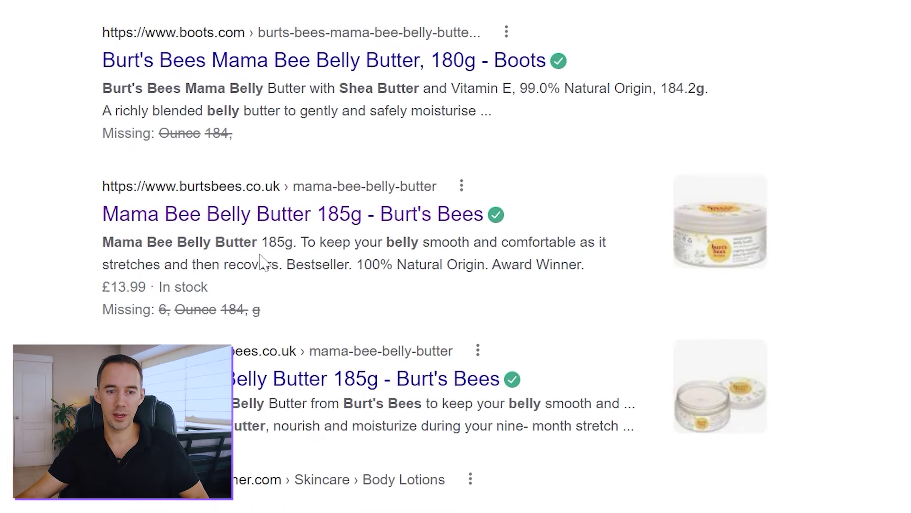
{"action": "right_click", "coordinate": [295, 212]}
{"action": "left_click", "coordinate": [323, 220]}
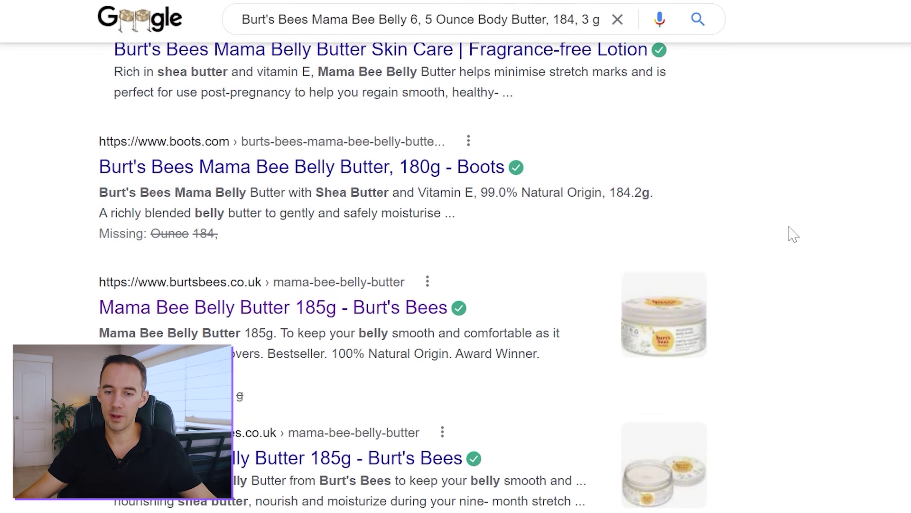
{"action": "left_click", "coordinate": [507, 31]}
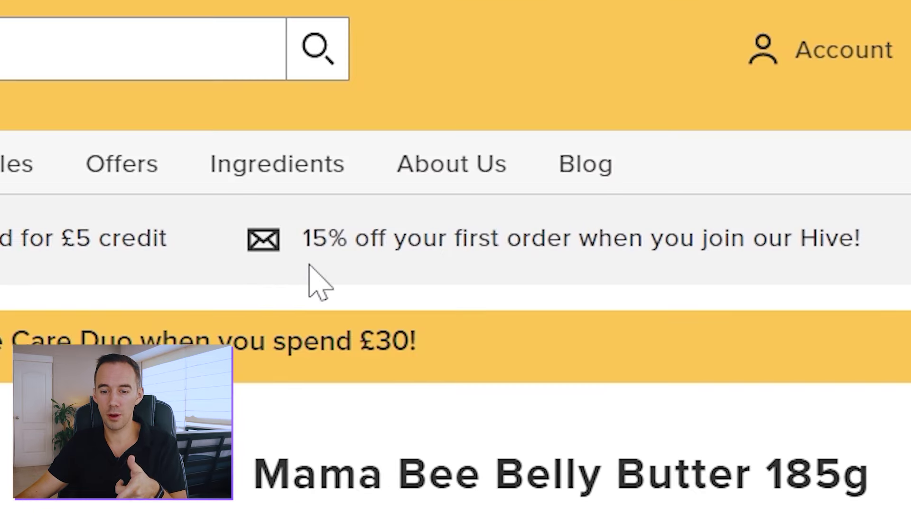
Step: Compare the belly butter's price and first-order offer on the Burt's Bees site with the Amazon listing's sale price and ROI buy prices
{"action": "scroll", "coordinate": [852, 309], "scroll_direction": "down", "scroll_amount": 2}
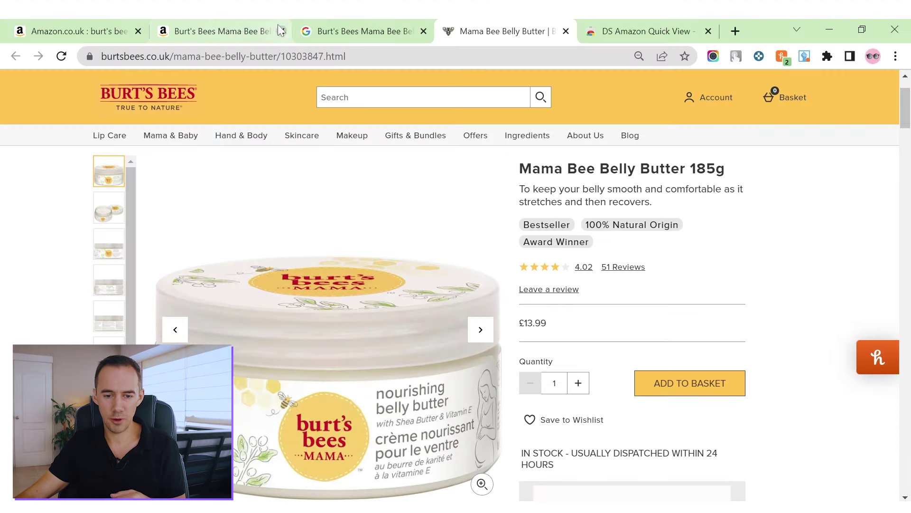
{"action": "left_click", "coordinate": [277, 24]}
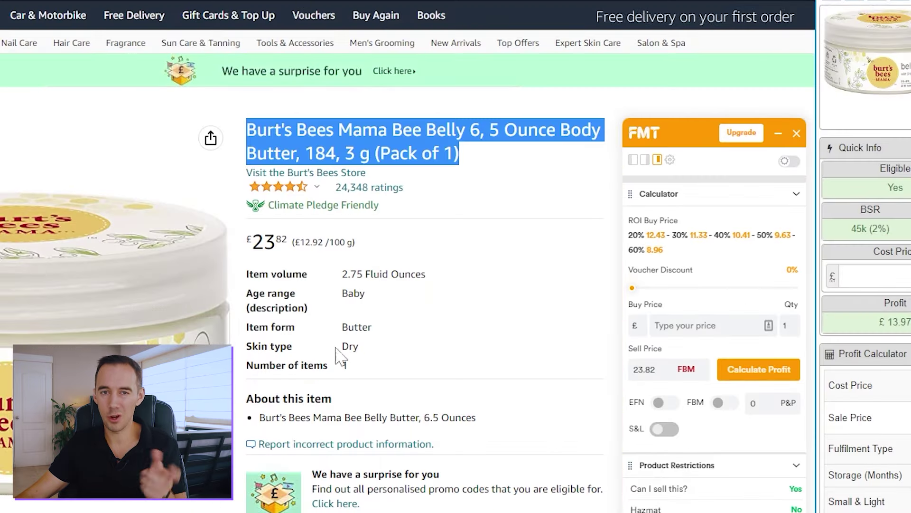
{"action": "left_click", "coordinate": [479, 1]}
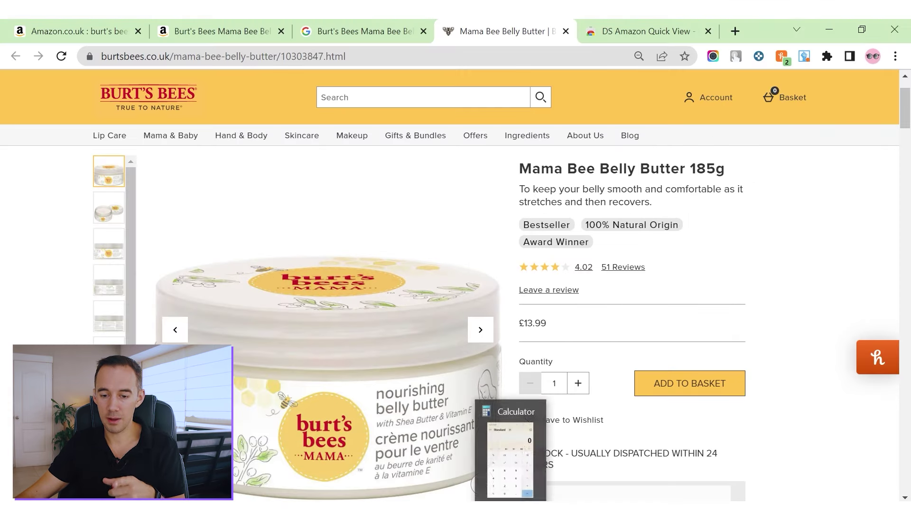
Step: Work out the discounted belly butter cost in Calculator by subtracting 15% from 13.99
{"action": "left_click", "coordinate": [511, 508]}
{"action": "left_click", "coordinate": [682, 421]}
{"action": "left_click", "coordinate": [786, 418]}
{"action": "left_click", "coordinate": [782, 449]}
{"action": "double_click", "coordinate": [778, 348]}
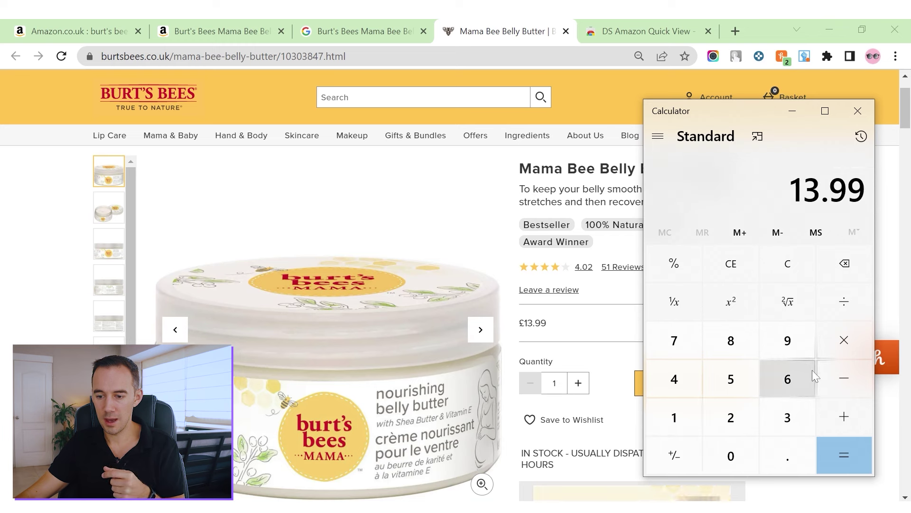
{"action": "left_click", "coordinate": [830, 370]}
{"action": "type", "text": "15"}
{"action": "left_click", "coordinate": [657, 279]}
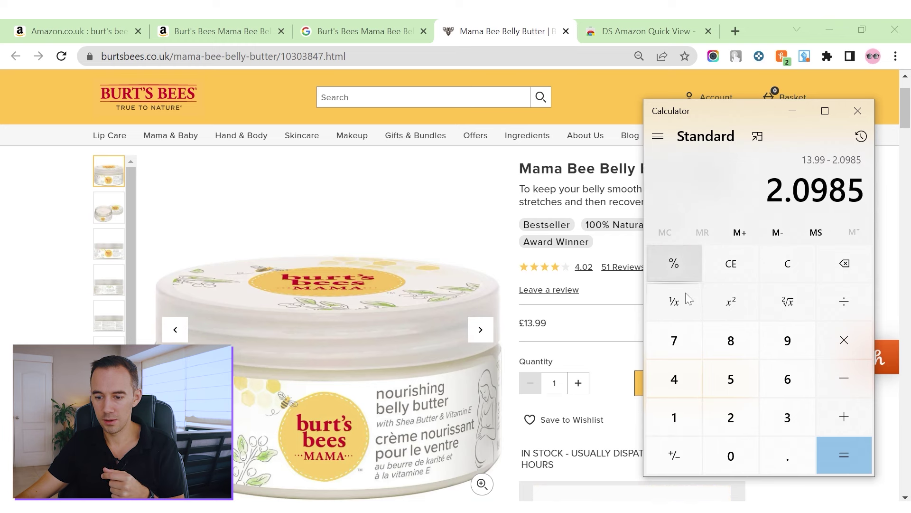
{"action": "left_click", "coordinate": [841, 445]}
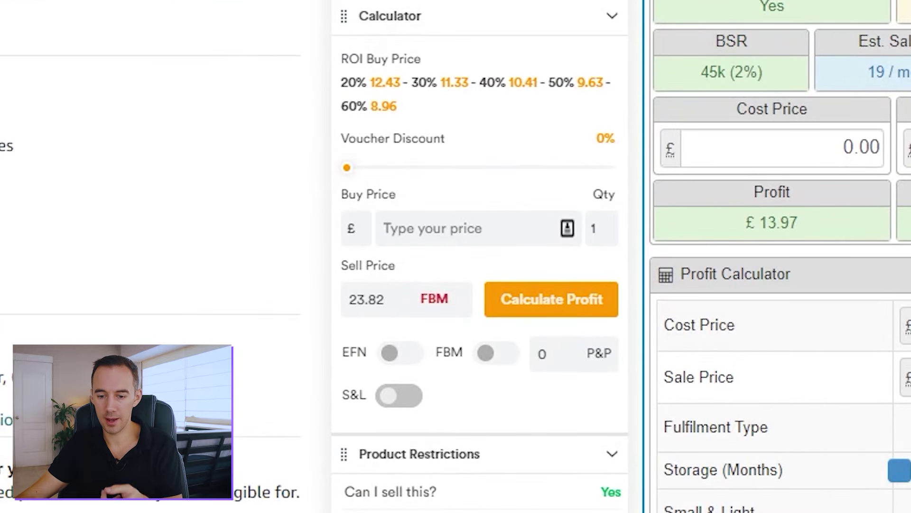
Step: Set the buy price to £11.89 in the FMT calculator on the Amazon listing and calculate the profit
{"action": "left_click", "coordinate": [474, 228]}
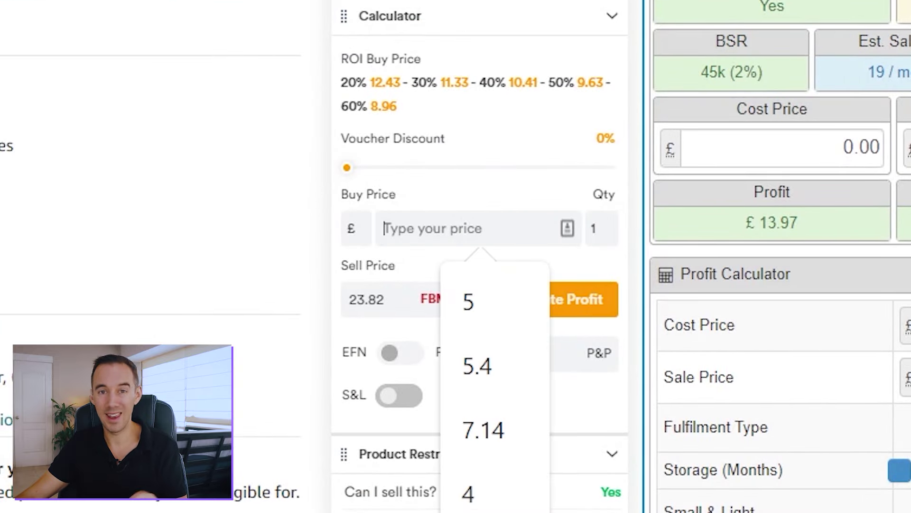
{"action": "type", "text": "11.89"}
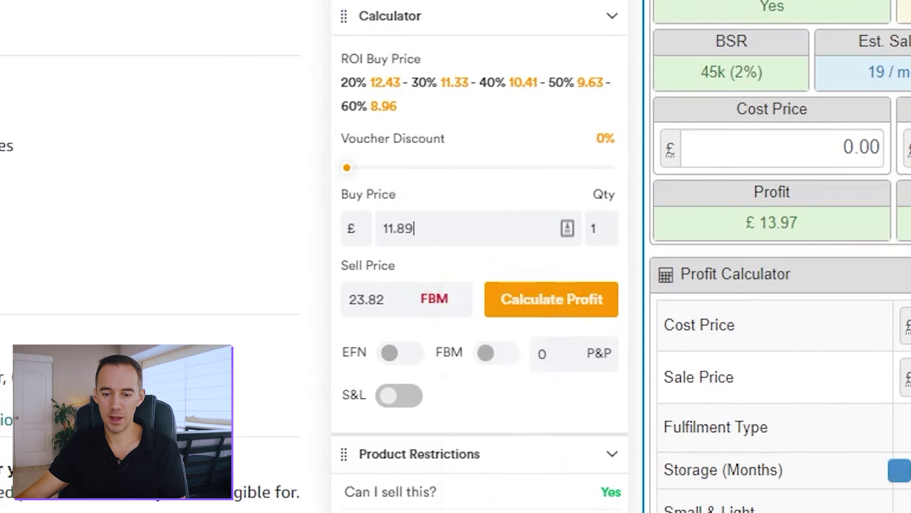
{"action": "left_click", "coordinate": [526, 299]}
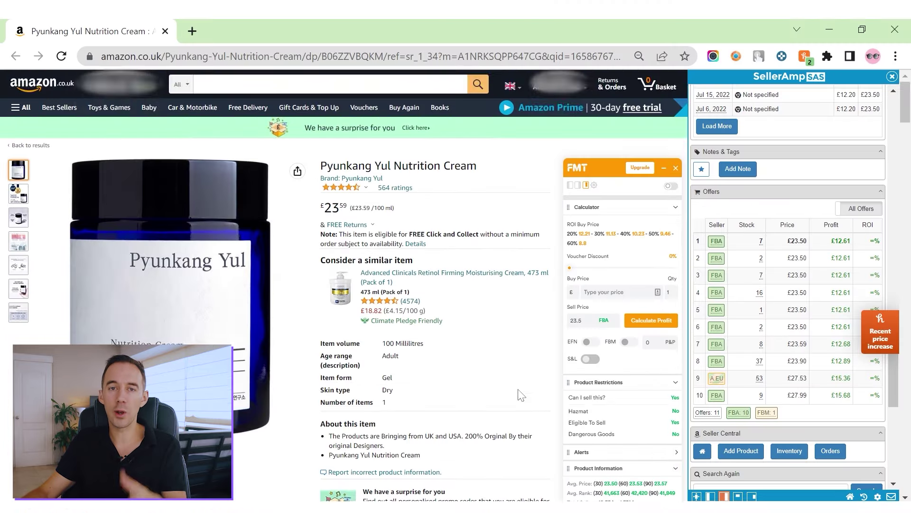
Step: Examine the Pyunkang Yul Nutrition Cream's price history and offers, then check the names and ratings of the FBA sellers one by one
{"action": "scroll", "coordinate": [521, 395], "scroll_direction": "down", "scroll_amount": 5}
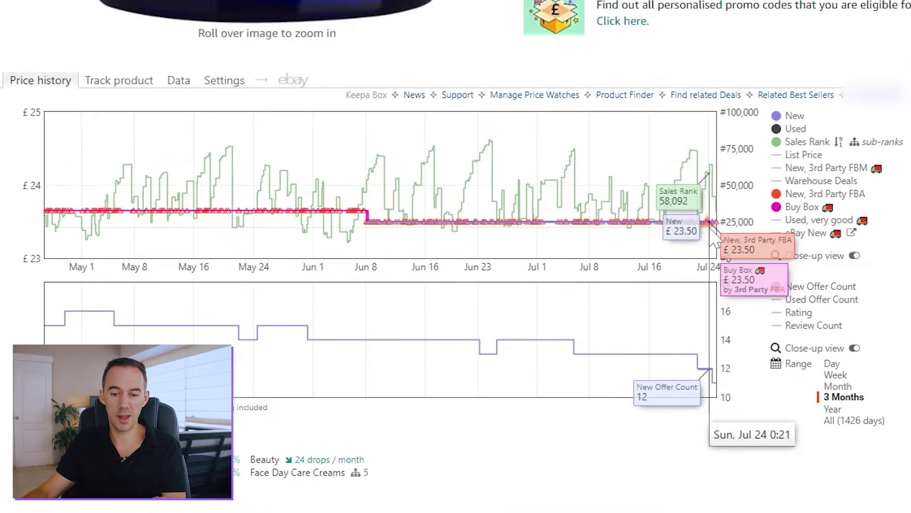
{"action": "mouse_move", "coordinate": [782, 212]}
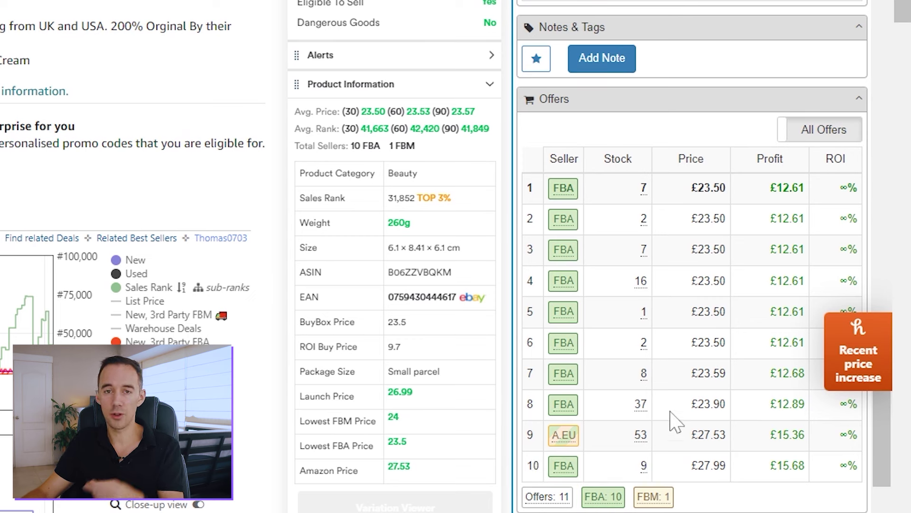
{"action": "mouse_move", "coordinate": [572, 187]}
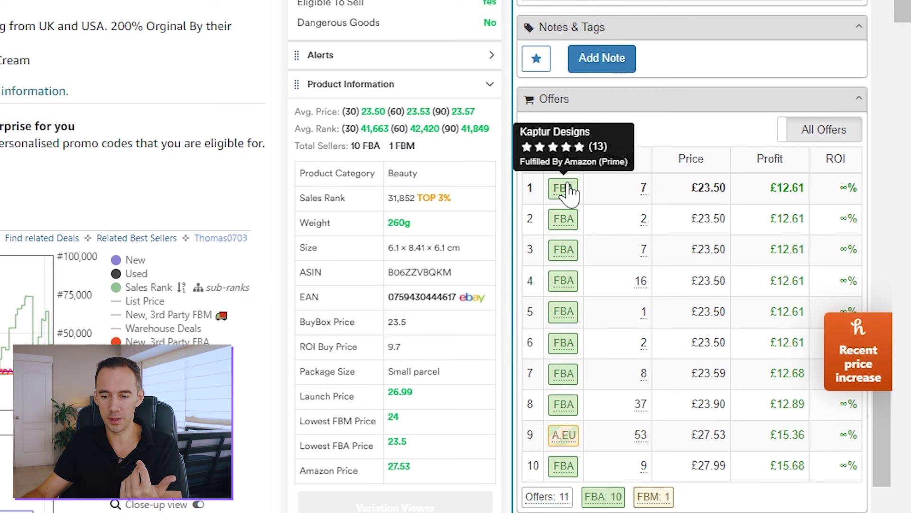
{"action": "mouse_move", "coordinate": [565, 231]}
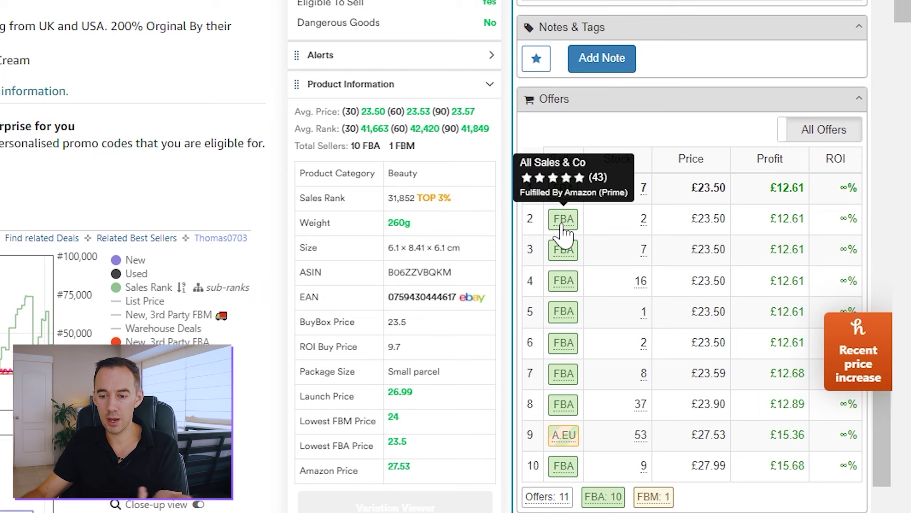
{"action": "mouse_move", "coordinate": [563, 252]}
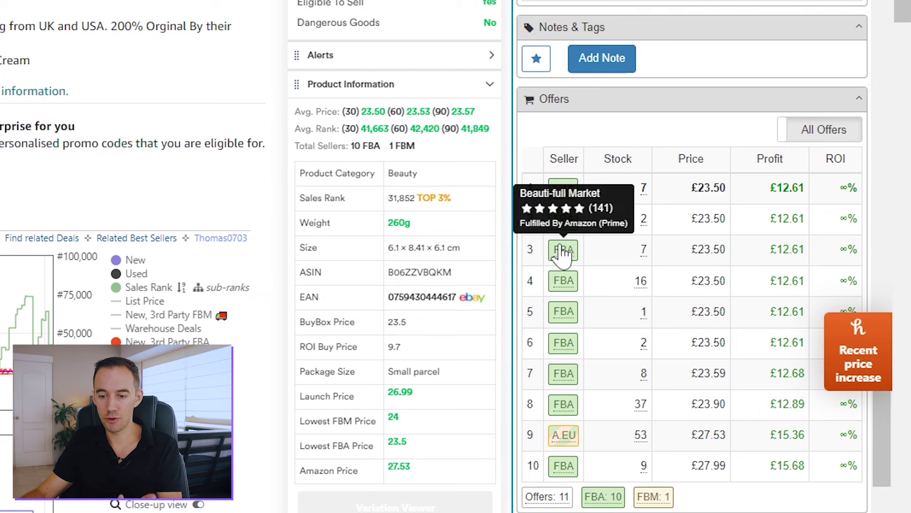
{"action": "mouse_move", "coordinate": [562, 283]}
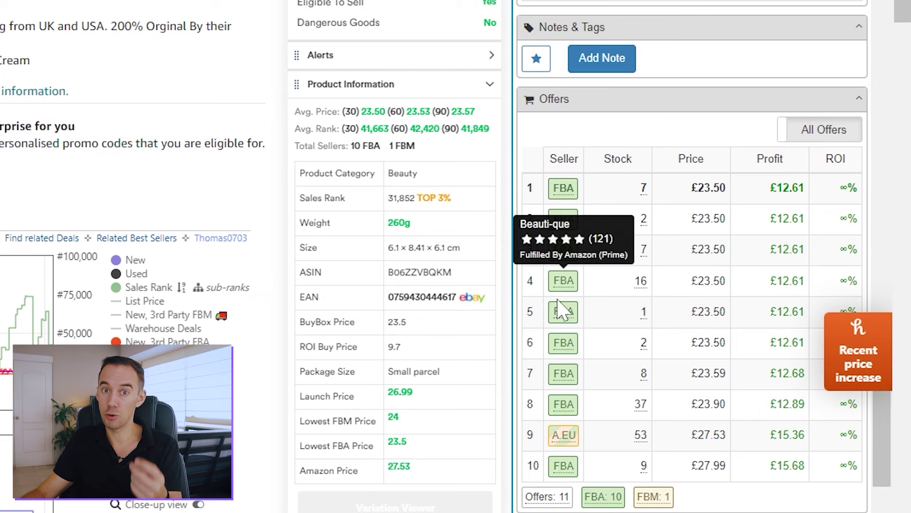
{"action": "mouse_move", "coordinate": [562, 314]}
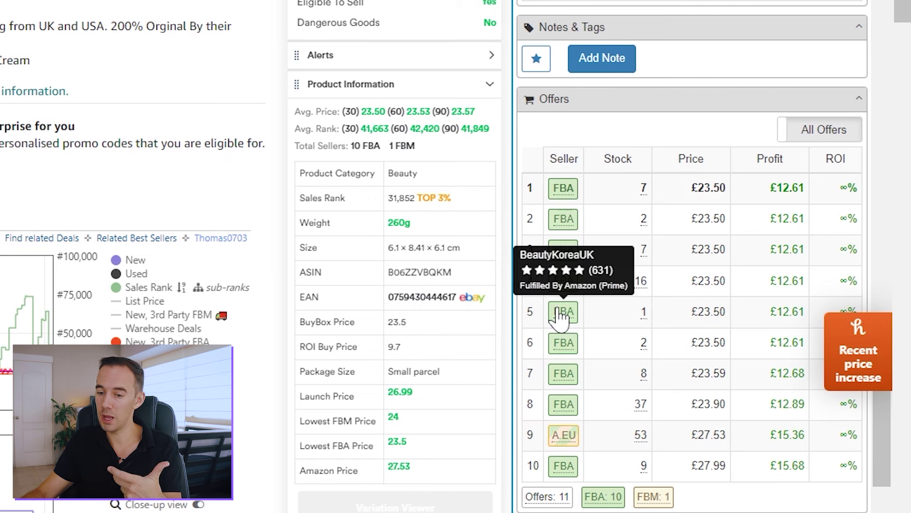
{"action": "mouse_move", "coordinate": [561, 377]}
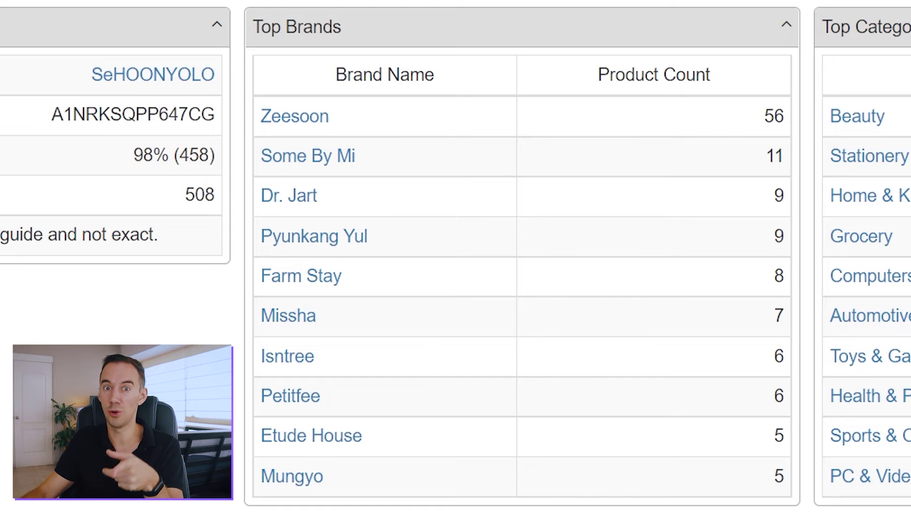
Step: Browse the product list in the seller's SellerAmp storefront, comparing BSR, max cost, offers and Buy Box prices
{"action": "scroll", "coordinate": [661, 380], "scroll_direction": "down", "scroll_amount": 10}
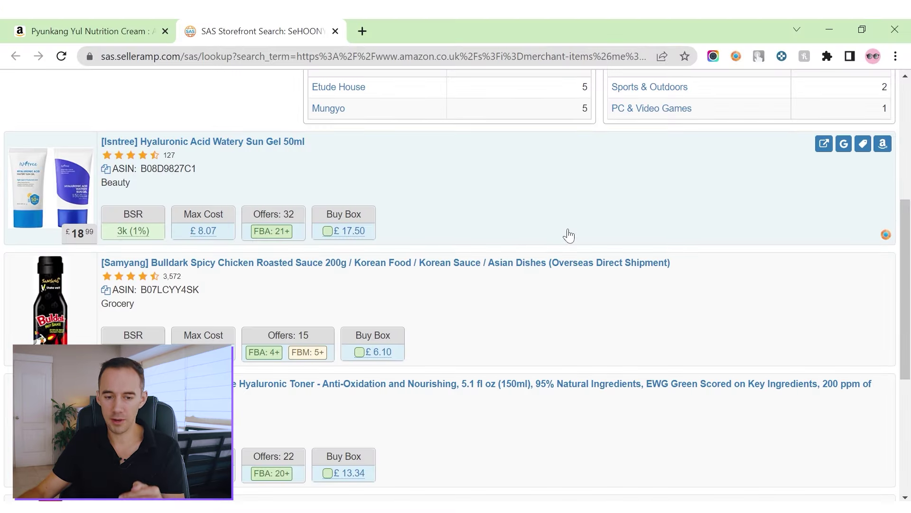
{"action": "scroll", "coordinate": [569, 235], "scroll_direction": "down", "scroll_amount": 2}
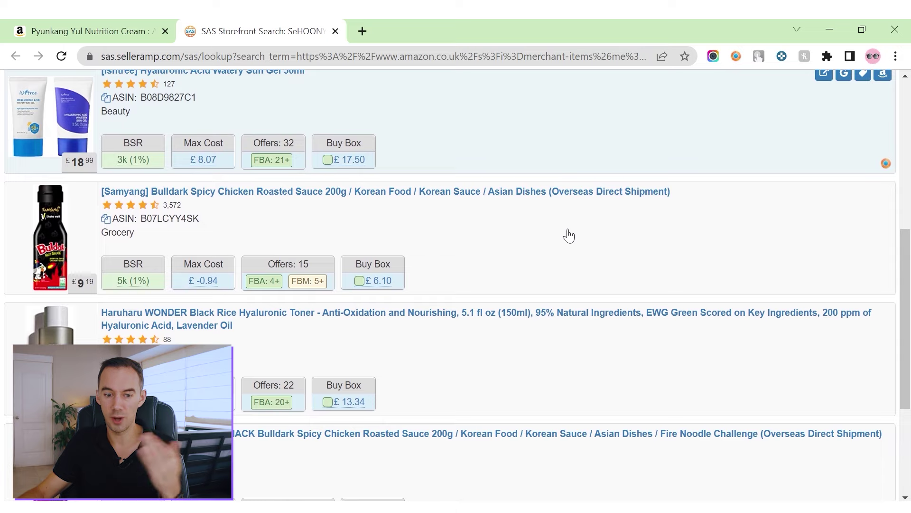
{"action": "scroll", "coordinate": [567, 235], "scroll_direction": "up", "scroll_amount": 2}
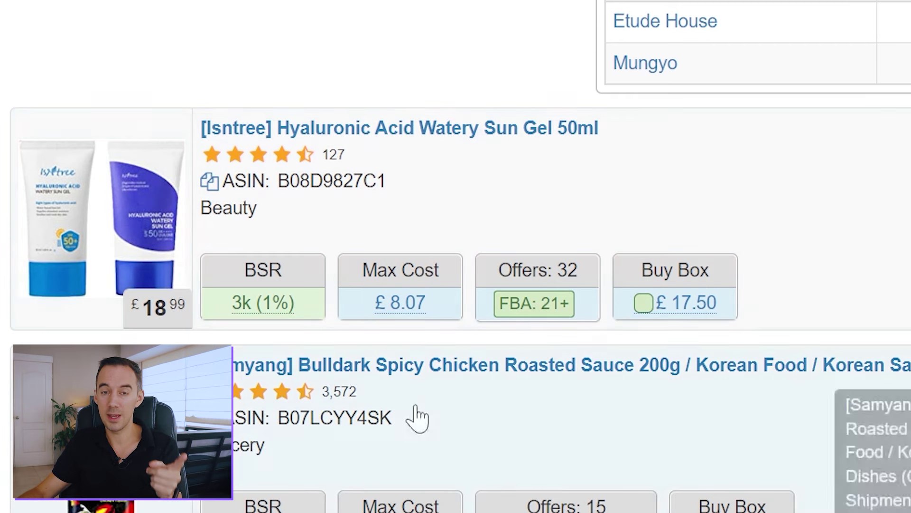
{"action": "mouse_move", "coordinate": [145, 319]}
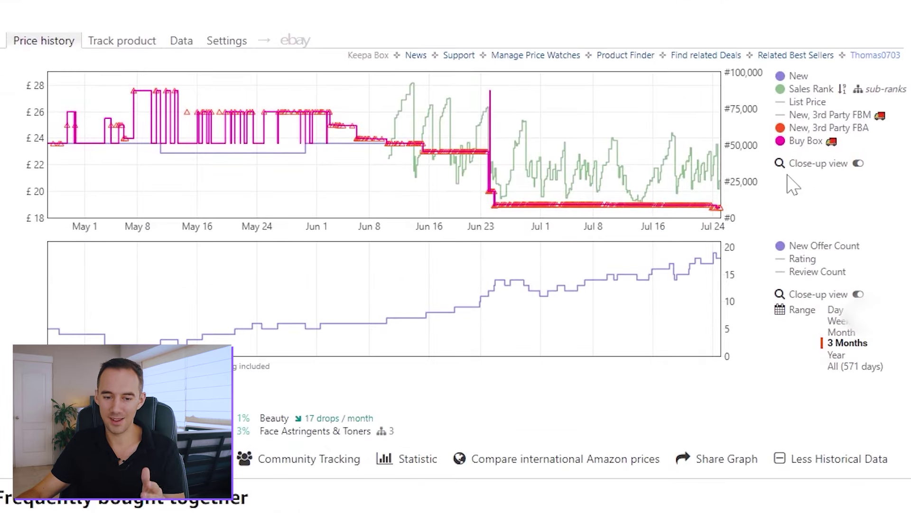
Step: Examine the face toner listing's three-month price, sales rank and offer count history on the Keepa chart
{"action": "mouse_move", "coordinate": [722, 159]}
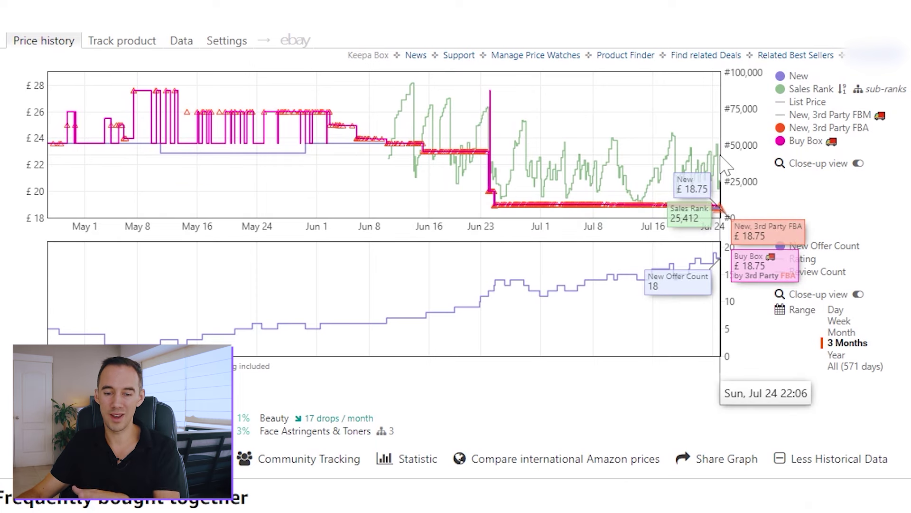
{"action": "mouse_move", "coordinate": [797, 145]}
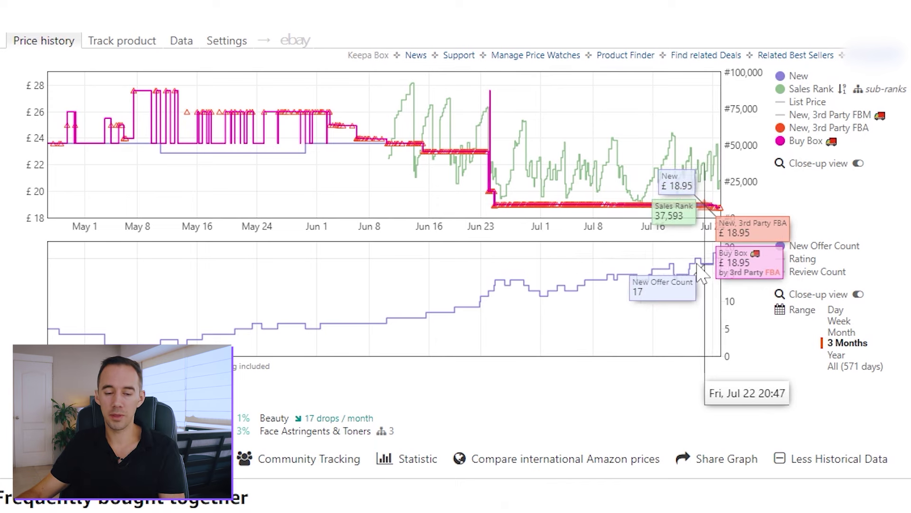
{"action": "mouse_move", "coordinate": [313, 432]}
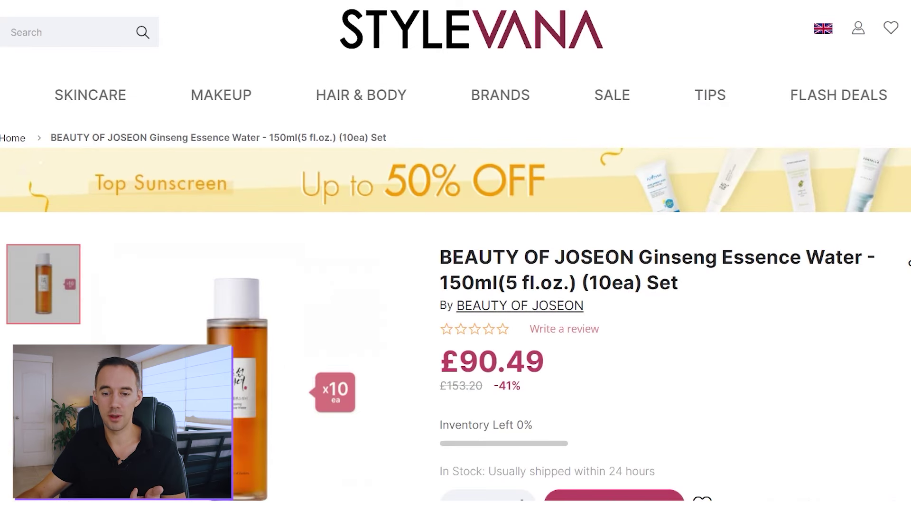
Step: Work out the unit cost of the Stylevana Ginseng Essence Water 10-piece set by dividing 90.49 by 10 in Calculator
{"action": "scroll", "coordinate": [830, 240], "scroll_direction": "down", "scroll_amount": 2}
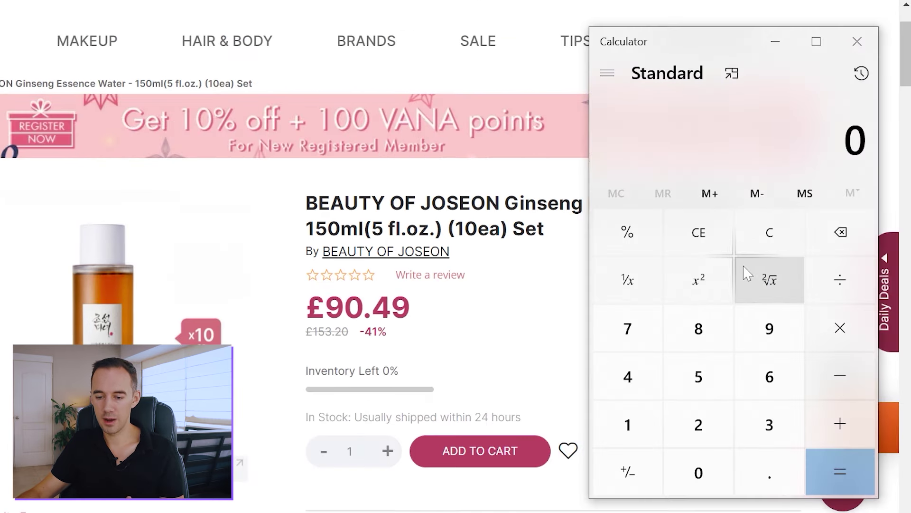
{"action": "left_click", "coordinate": [759, 322]}
{"action": "left_click", "coordinate": [715, 459]}
{"action": "left_click", "coordinate": [764, 469]}
{"action": "left_click", "coordinate": [628, 377]}
{"action": "left_click", "coordinate": [788, 334]}
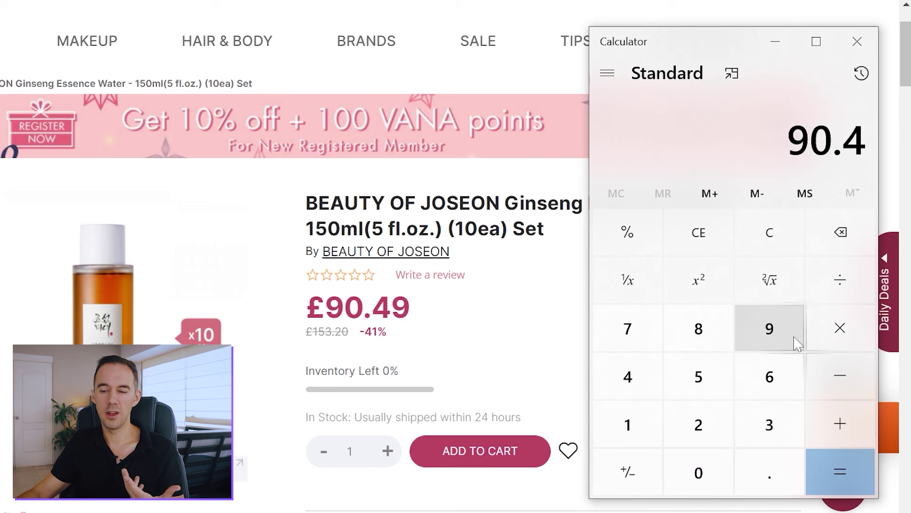
{"action": "left_click", "coordinate": [829, 299]}
{"action": "left_click", "coordinate": [633, 422]}
{"action": "left_click", "coordinate": [697, 464]}
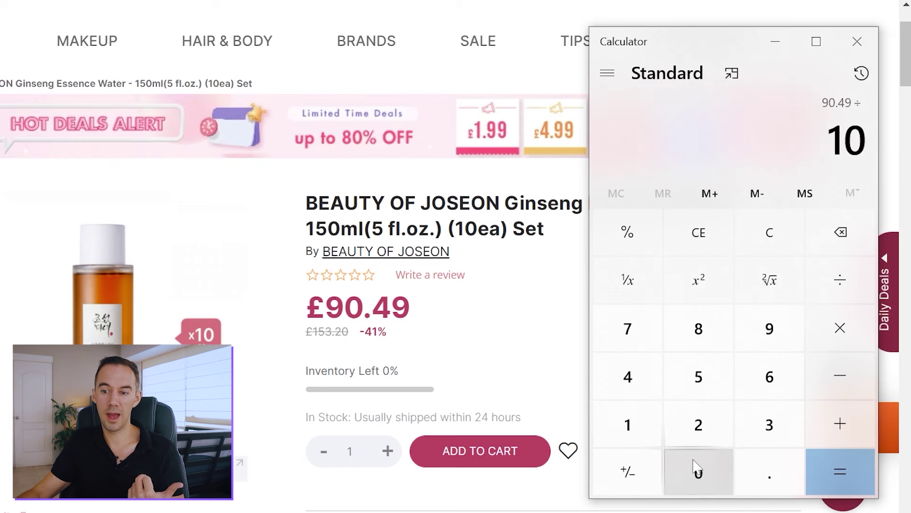
{"action": "left_click", "coordinate": [842, 454]}
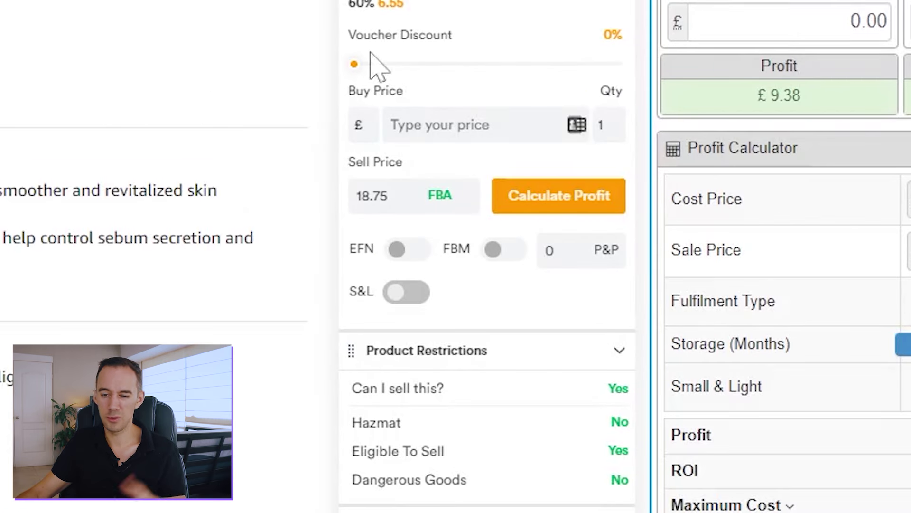
Step: Set the buy price to £9.05 in the FMT calculator on the Ginseng Essence Water's Amazon listing and calculate the profit
{"action": "left_click", "coordinate": [417, 125]}
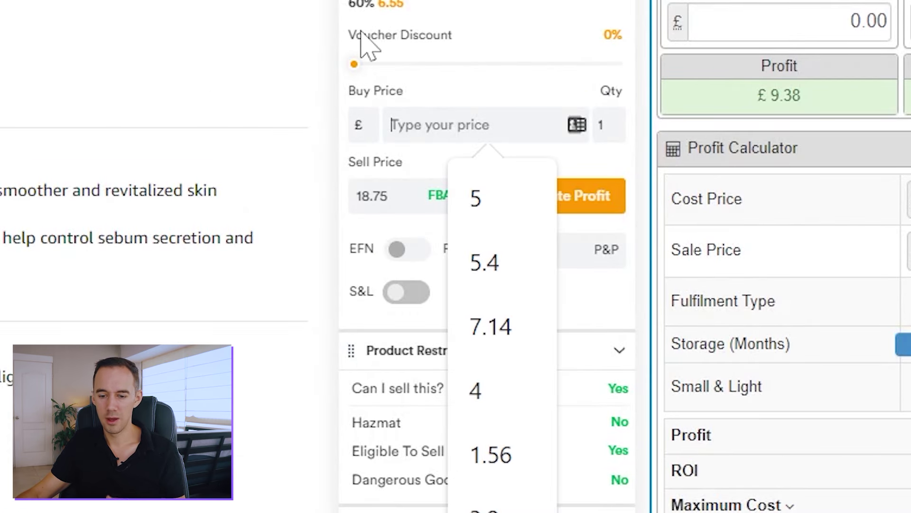
{"action": "type", "text": "9.05"}
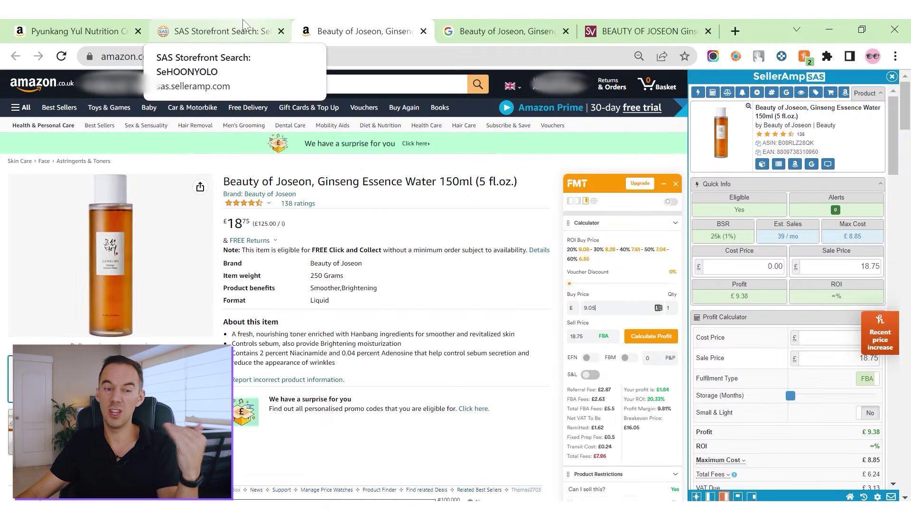
Step: Return to the seller's SellerAmp storefront and browse the products listed after the Ginseng Essence Water, comparing BSR, max cost and offers
{"action": "left_click", "coordinate": [242, 24]}
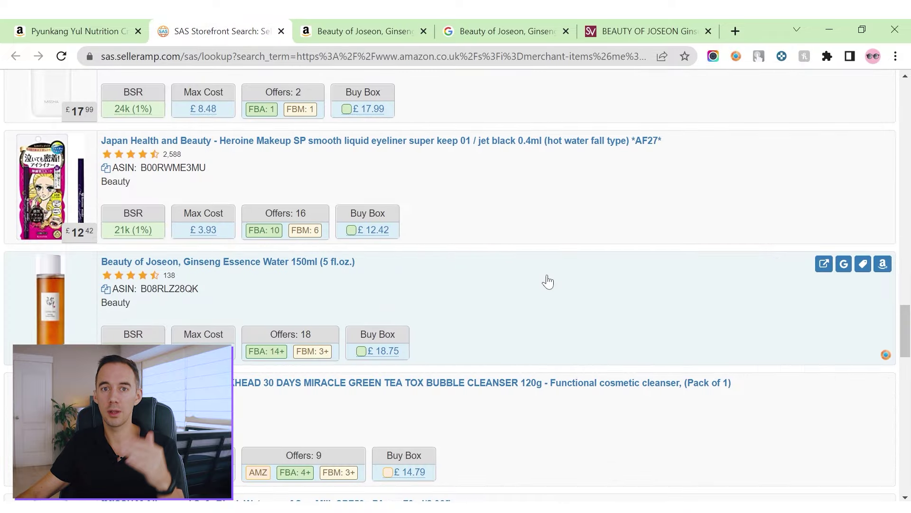
{"action": "scroll", "coordinate": [560, 294], "scroll_direction": "down", "scroll_amount": 2}
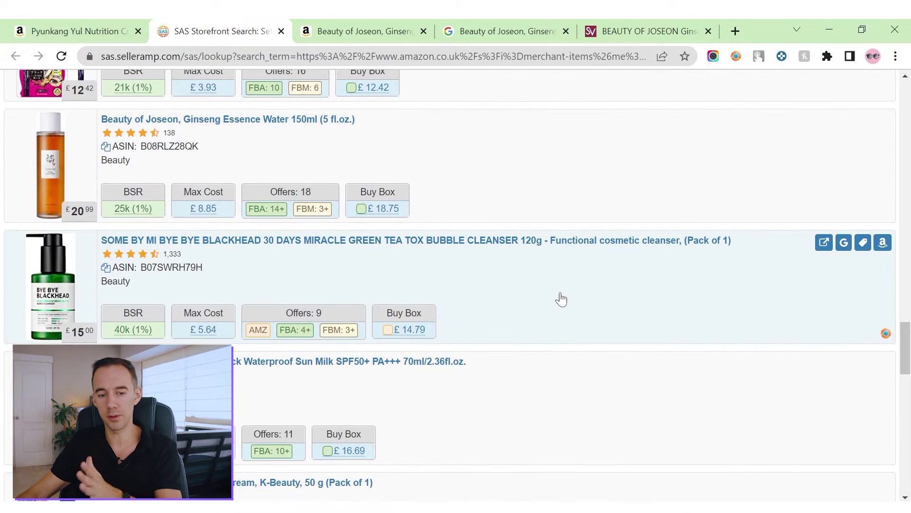
{"action": "scroll", "coordinate": [560, 296], "scroll_direction": "down", "scroll_amount": 4}
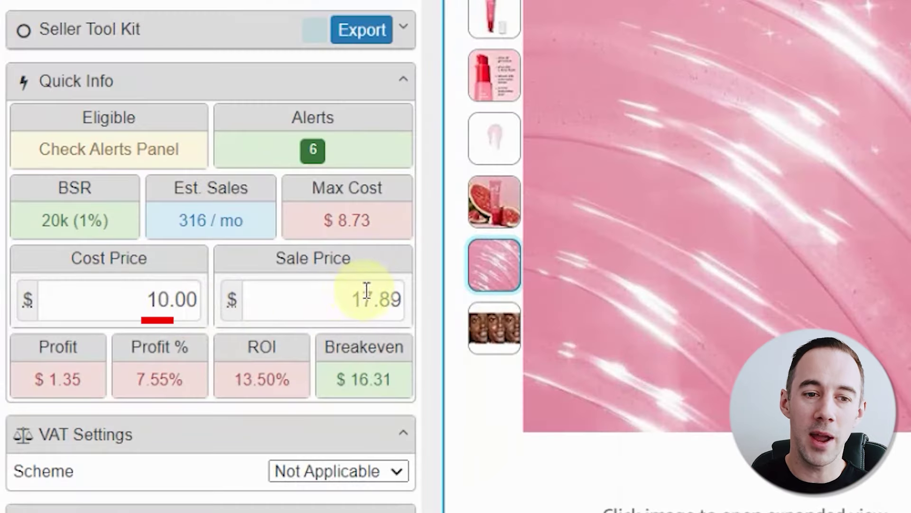
Step: Set the cost price to $19 in SellerAmp's Quick Info for the pink cosmetic product
{"action": "left_click_drag", "start_coordinate": [173, 304], "coordinate": [165, 306]}
{"action": "type", "text": "19"}
{"action": "key", "text": "Tab"}
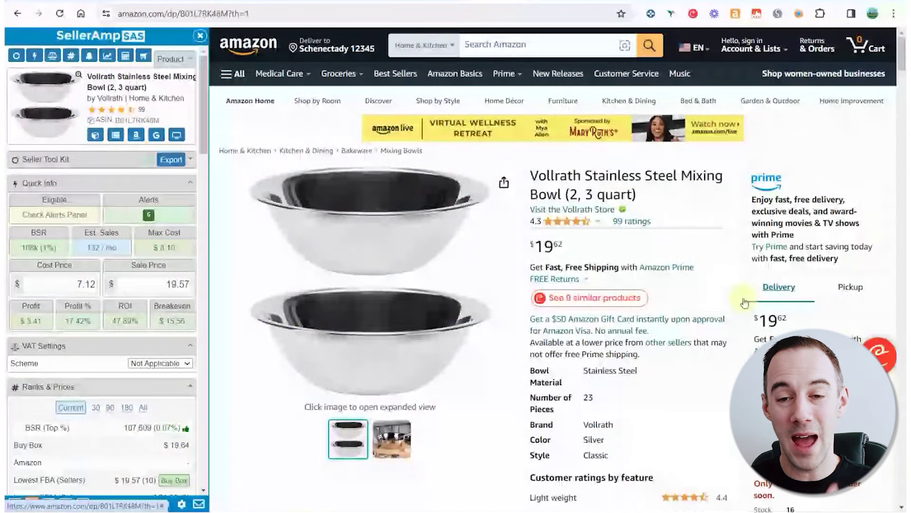
Step: Open the cost price for editing in SellerAmp's Quick Info on the Vollrath mixing bowl listing
{"action": "left_click", "coordinate": [76, 285]}
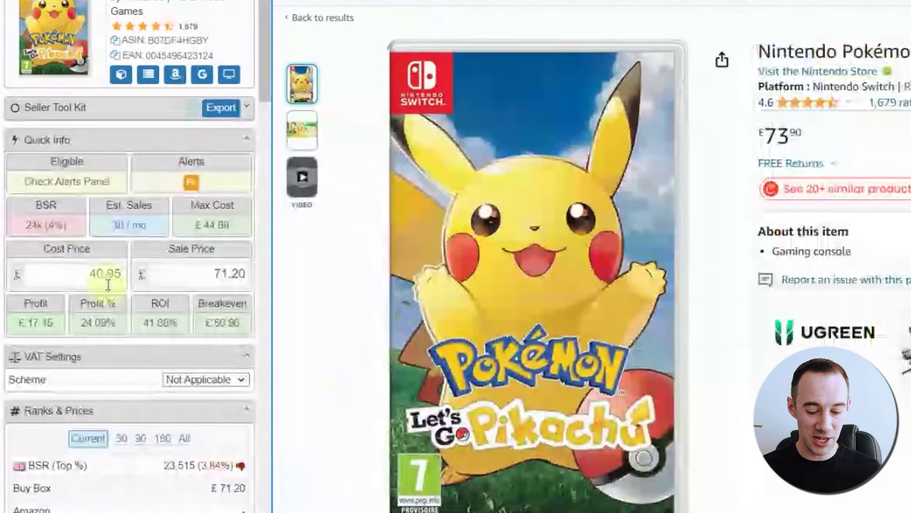
Step: Set the sale price of the Pokémon Let's Go Pikachu listing to £73.90 in the profit calculator
{"action": "double_click", "coordinate": [218, 275]}
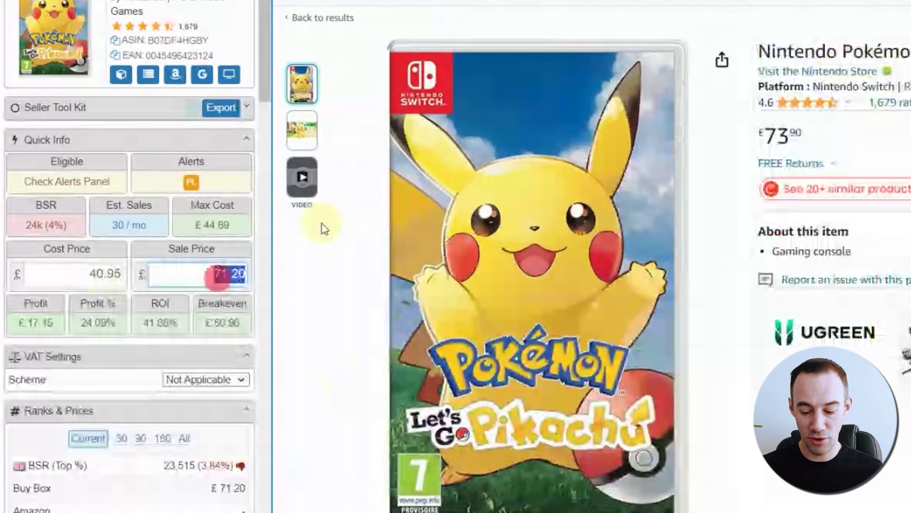
{"action": "type", "text": "73.2"}
{"action": "key", "text": "BackSpace"}
{"action": "type", "text": "9"}
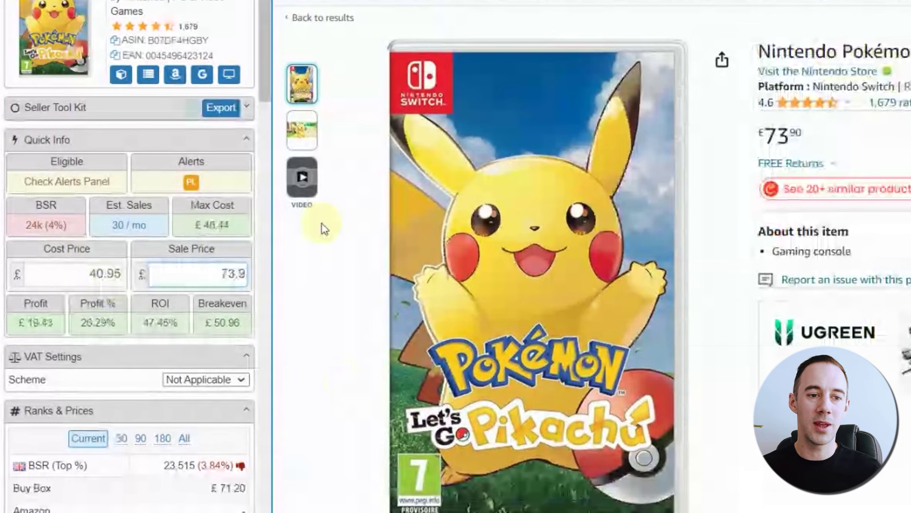
{"action": "type", "text": "0"}
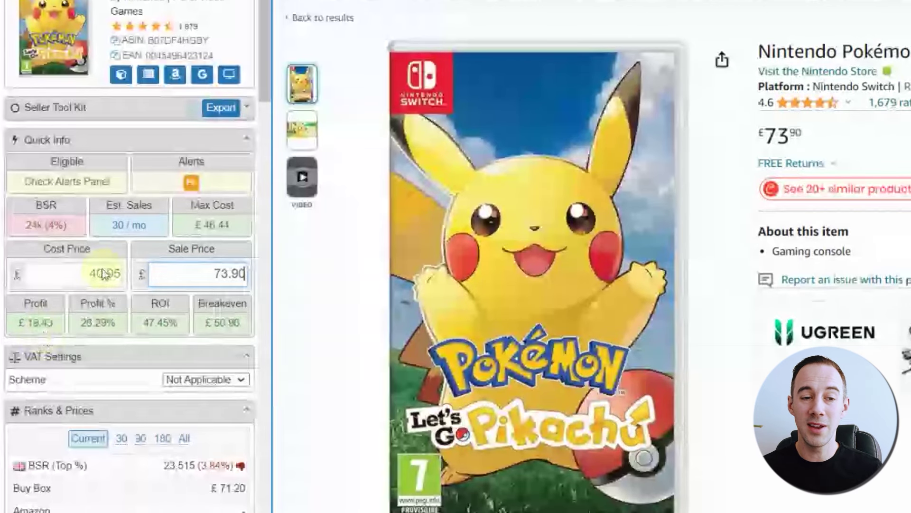
{"action": "left_click", "coordinate": [50, 280]}
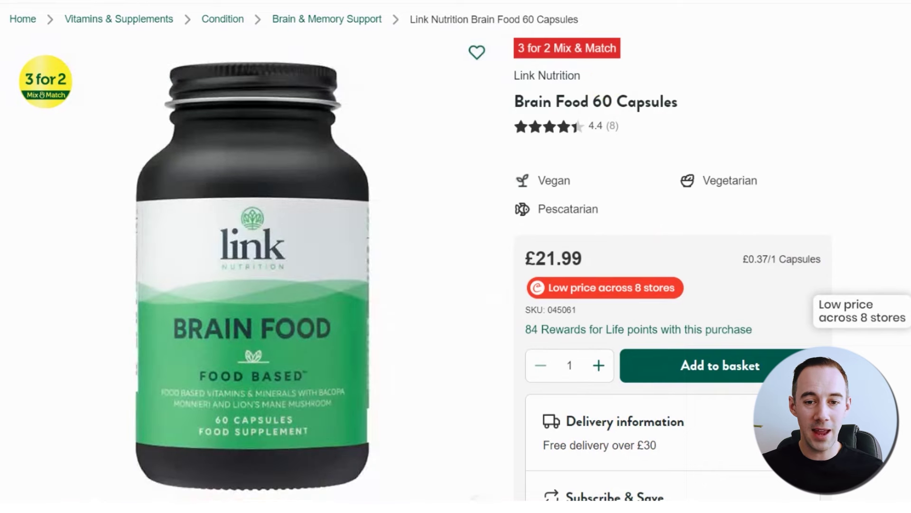
Step: Calculate the Brain Food unit cost under the 3 for 2 offer in Calculator as 21.99 × 2 ÷ 3
{"action": "mouse_move", "coordinate": [61, 506]}
{"action": "left_click", "coordinate": [61, 432]}
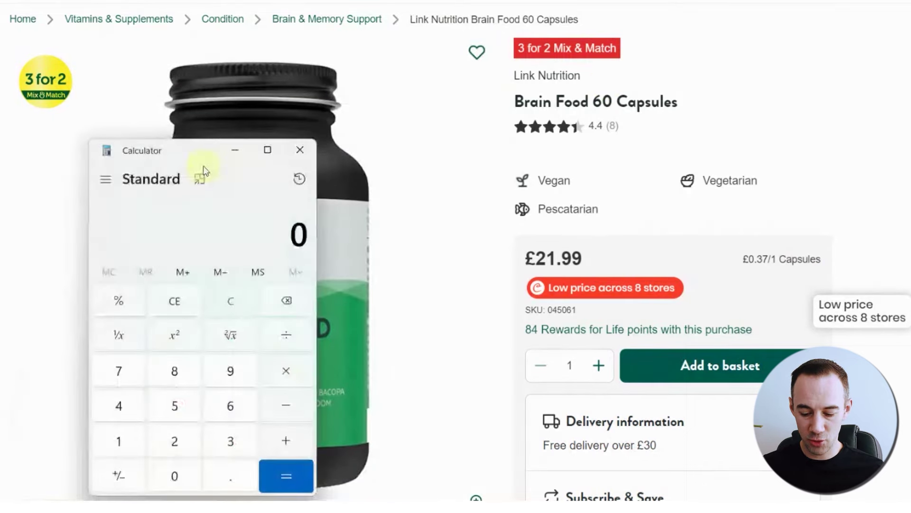
{"action": "type", "text": "21"}
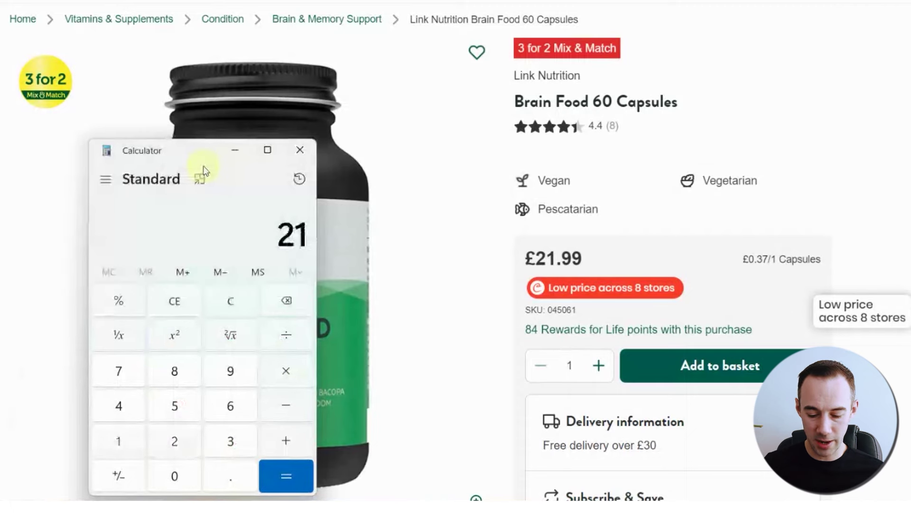
{"action": "type", "text": ".99*2"}
{"action": "left_click", "coordinate": [213, 208]}
{"action": "left_click", "coordinate": [286, 475]}
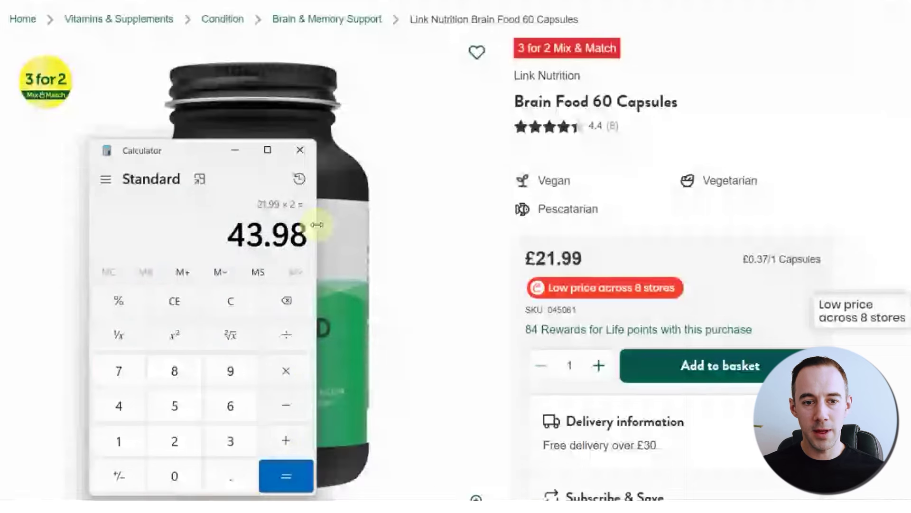
{"action": "type", "text": "/3"}
{"action": "left_click", "coordinate": [295, 475]}
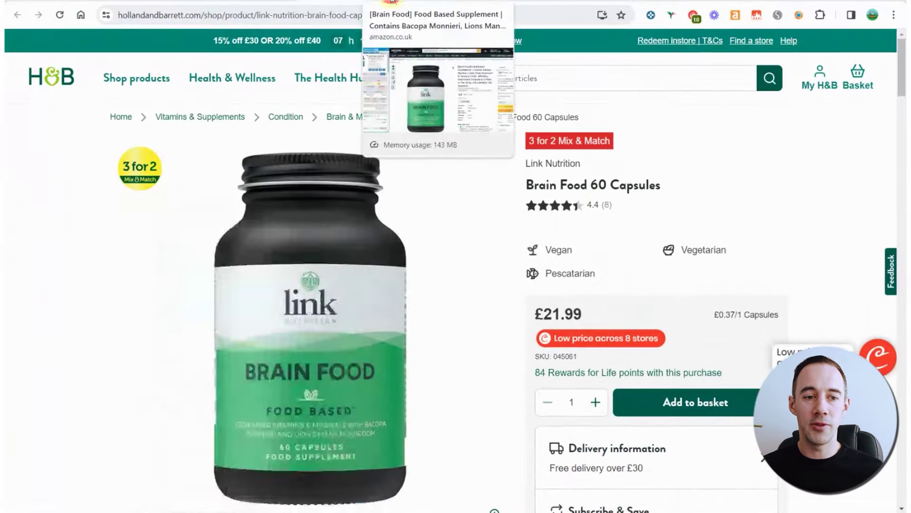
Step: Review the SellerAmp profit estimates on the Amazon listings for Link Nutrition Brain Food and the Nike glove
{"action": "left_click", "coordinate": [394, 1]}
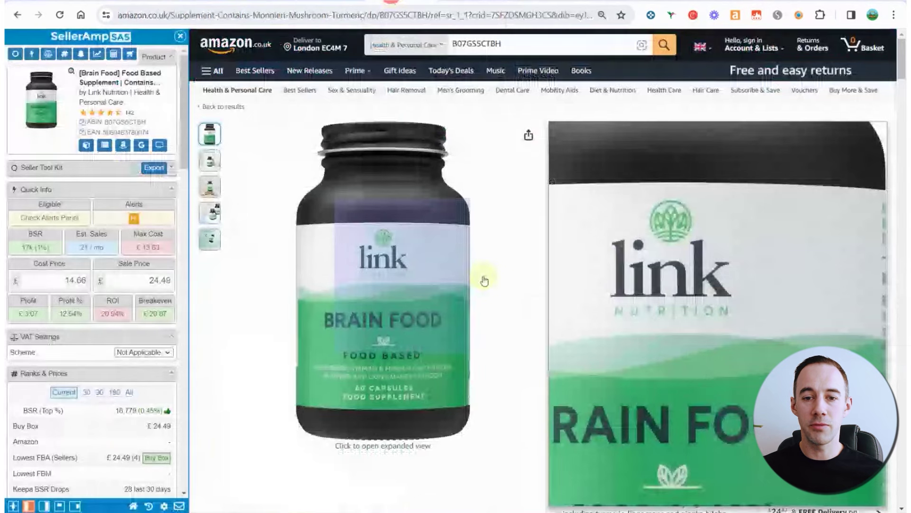
{"action": "left_click", "coordinate": [719, 342]}
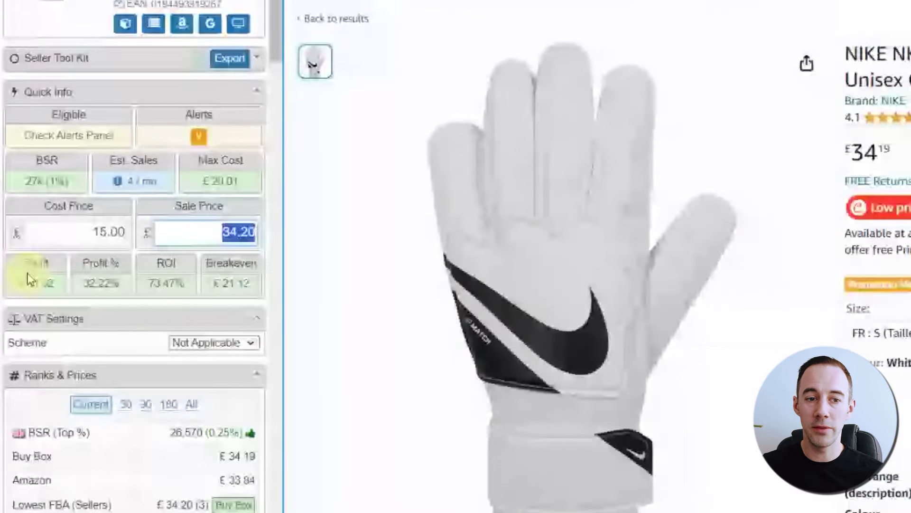
{"action": "left_click", "coordinate": [201, 238]}
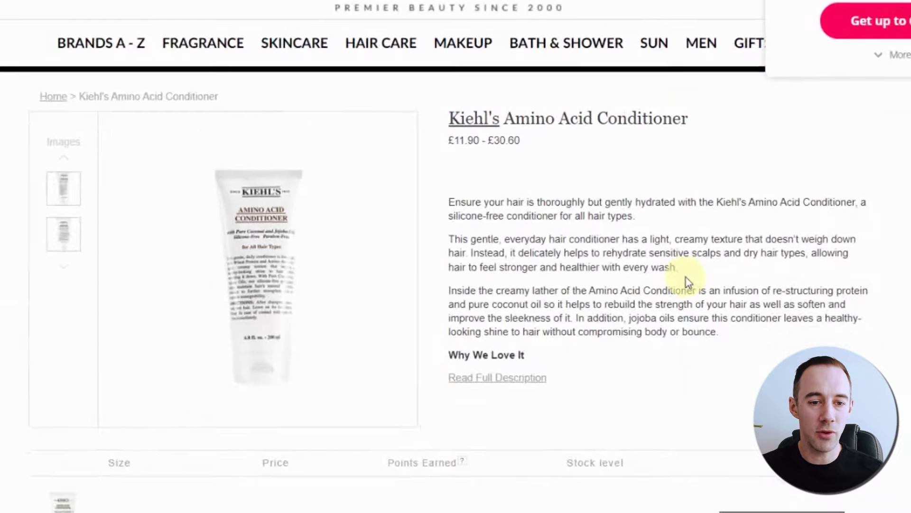
Step: Check the Kiehl's Amino Acid Conditioner retail page and set the sale price on its Amazon listing to £32.64
{"action": "scroll", "coordinate": [688, 280], "scroll_direction": "down", "scroll_amount": 4}
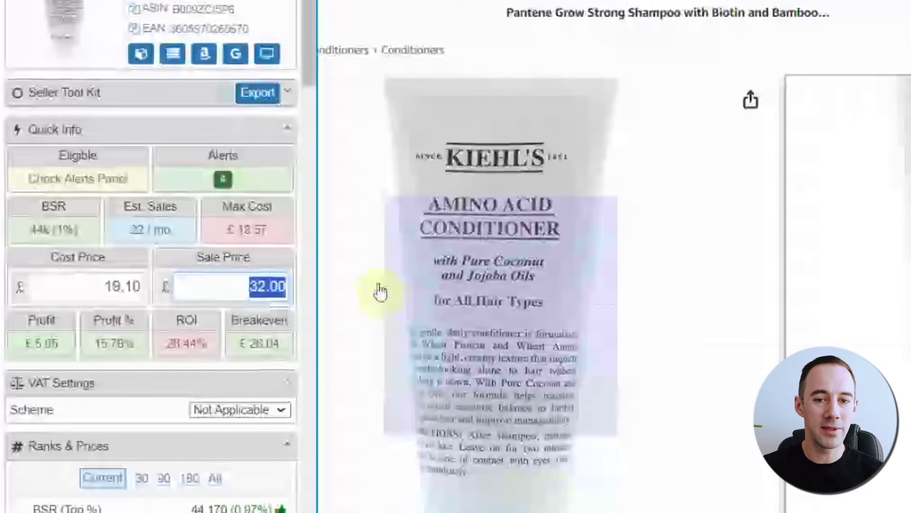
{"action": "left_click", "coordinate": [118, 287]}
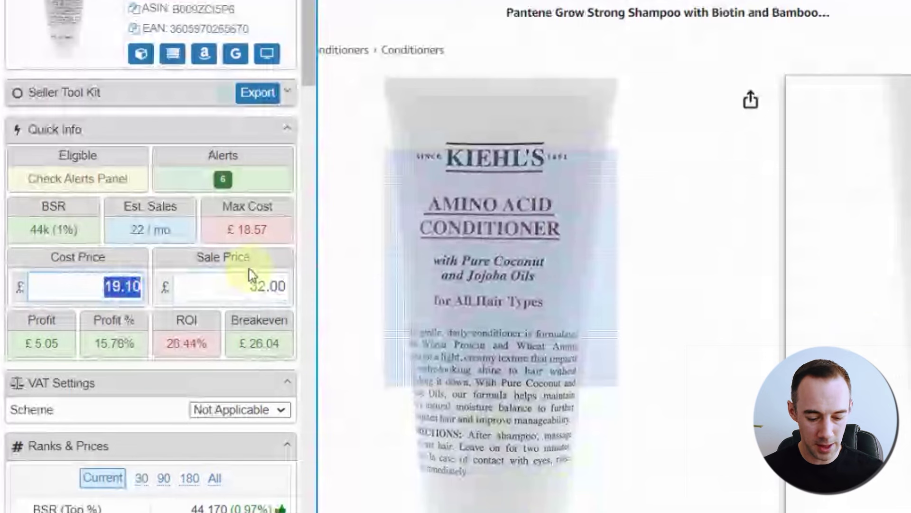
{"action": "left_click", "coordinate": [266, 278]}
{"action": "type", "text": "32.64"}
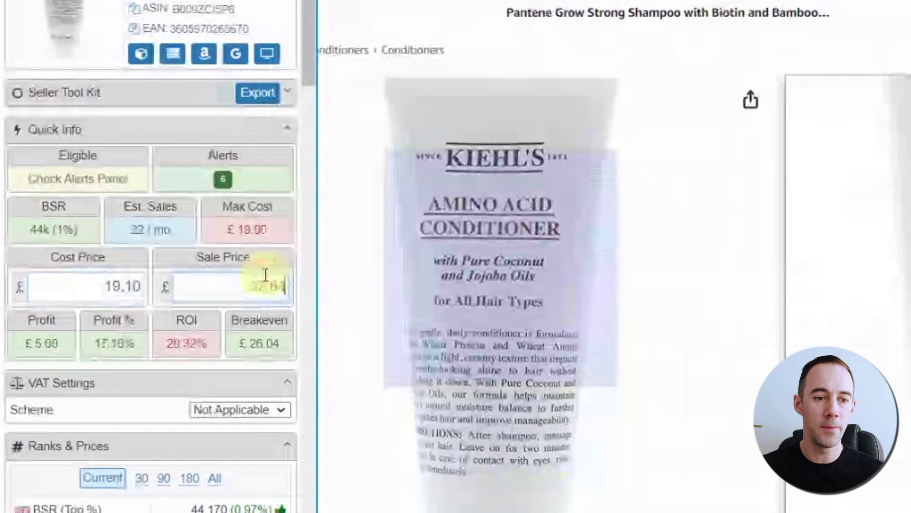
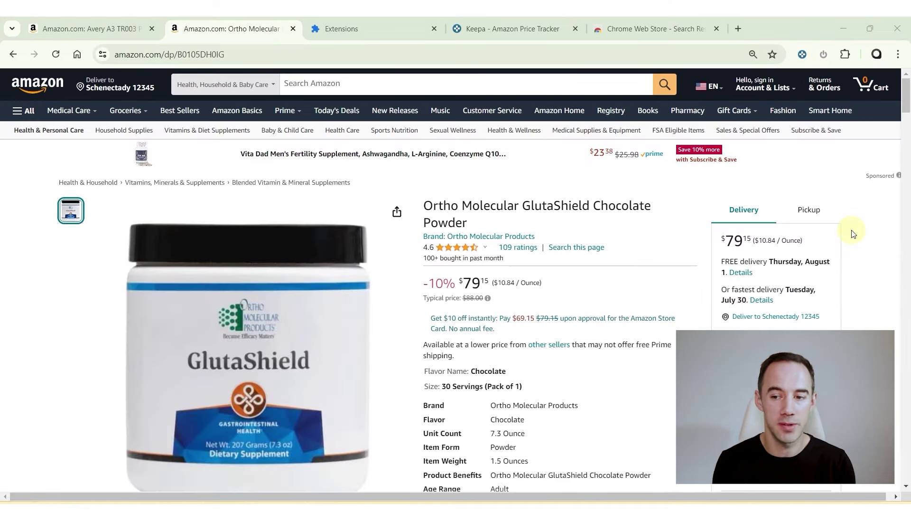
Step: Add the new, third-party FBA and FBM prices and several sub-category ranks to GlutaShield's Keepa chart, and try the Week and longer ranges
{"action": "scroll", "coordinate": [853, 233], "scroll_direction": "down", "scroll_amount": 10}
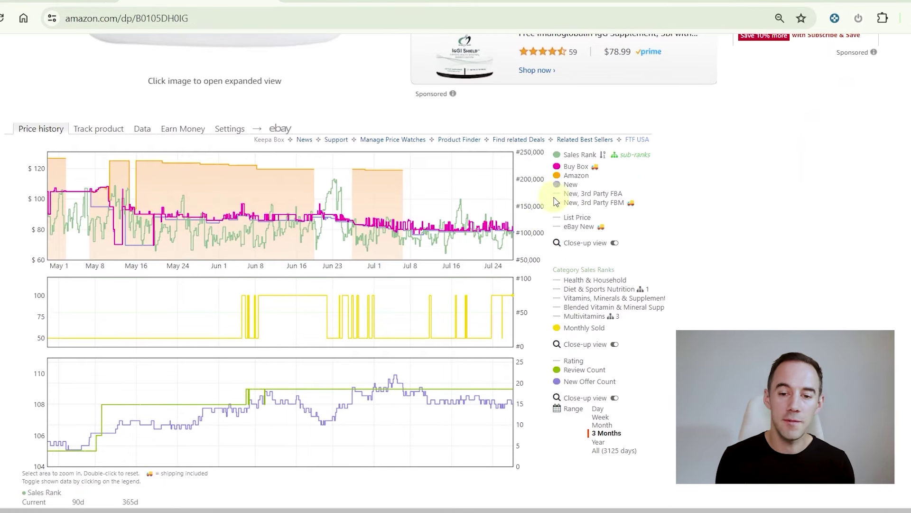
{"action": "left_click", "coordinate": [569, 219]}
{"action": "left_click", "coordinate": [569, 210]}
{"action": "left_click", "coordinate": [576, 289]}
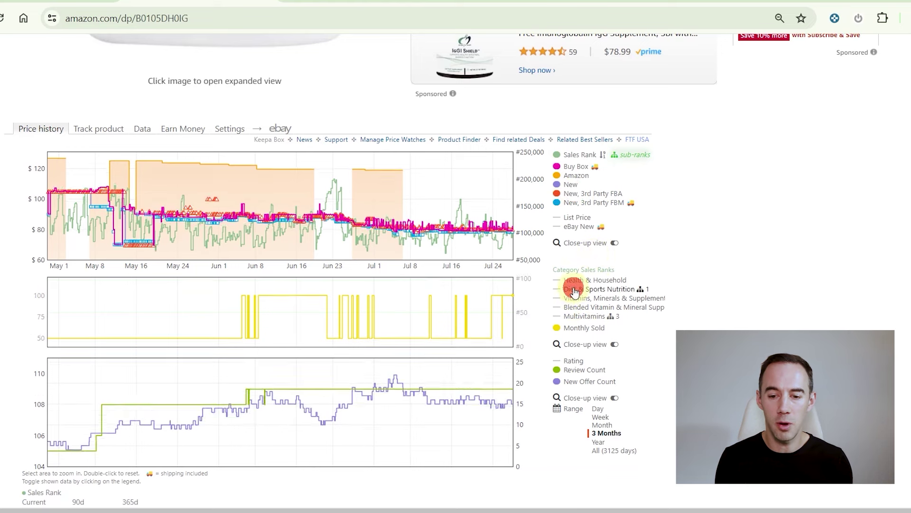
{"action": "left_click", "coordinate": [577, 306]}
{"action": "left_click", "coordinate": [577, 315]}
{"action": "left_click", "coordinate": [597, 417]}
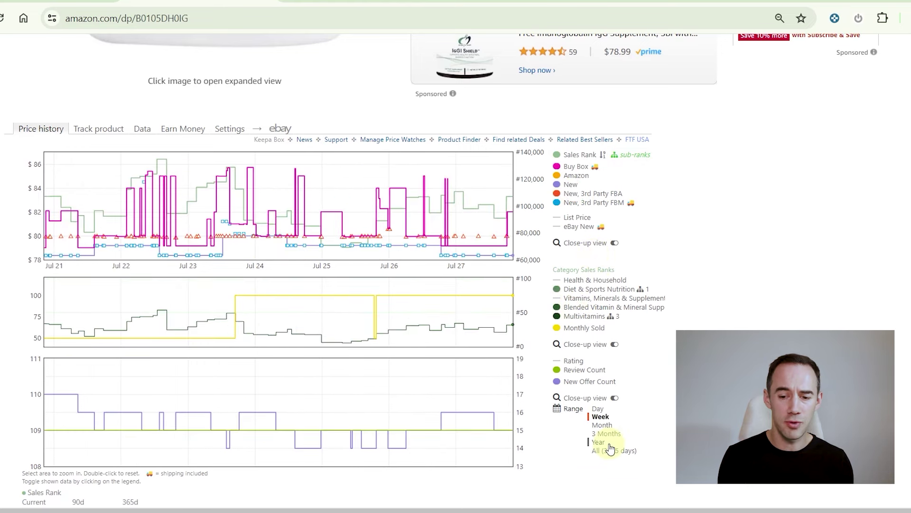
{"action": "left_click", "coordinate": [607, 448]}
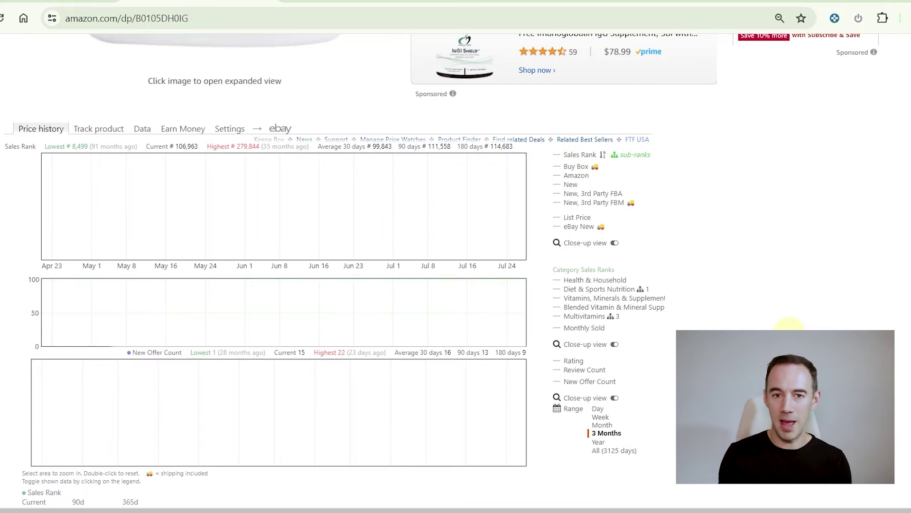
Step: Show only the Sales Rank series on the Keepa price history chart
{"action": "left_click", "coordinate": [568, 159]}
{"action": "left_click", "coordinate": [569, 158]}
{"action": "left_click", "coordinate": [569, 158]}
{"action": "left_click", "coordinate": [569, 159]}
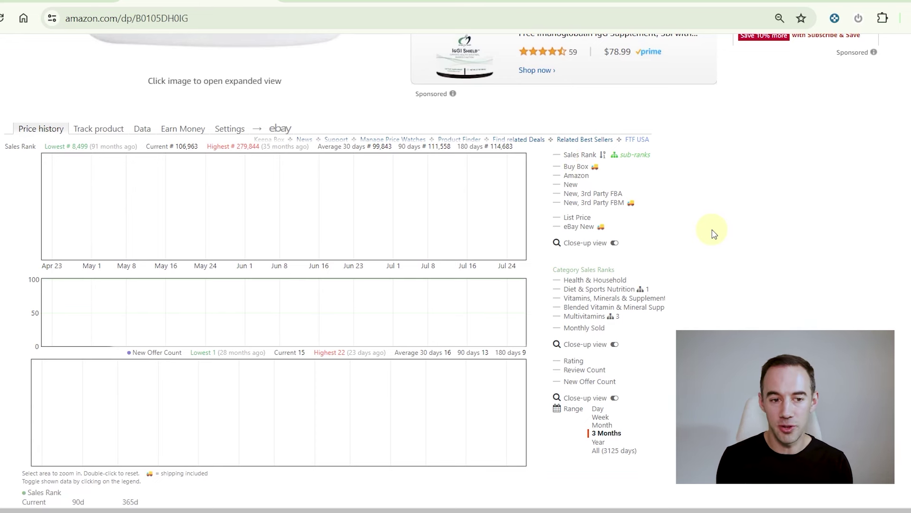
{"action": "left_click", "coordinate": [584, 155]}
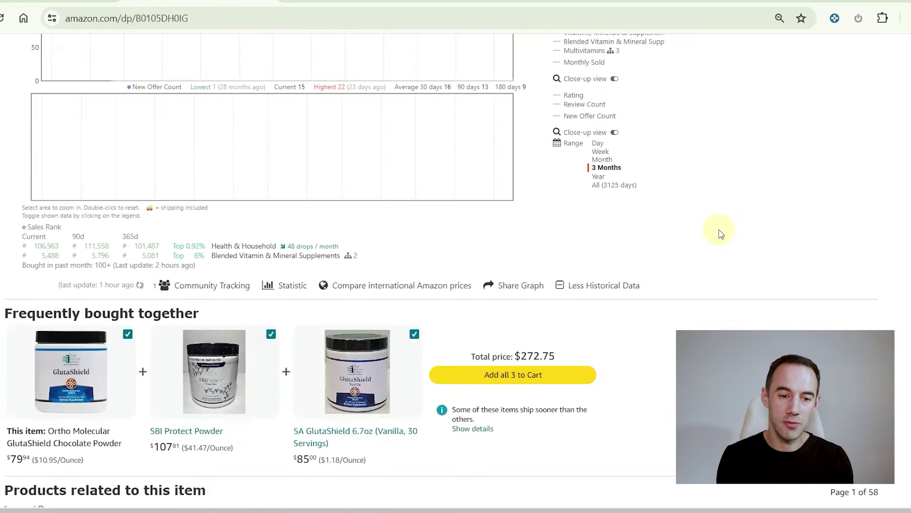
Step: Check the Best Sellers Rank in the GlutaShield product details and return to the Keepa chart
{"action": "scroll", "coordinate": [719, 232], "scroll_direction": "down", "scroll_amount": 6}
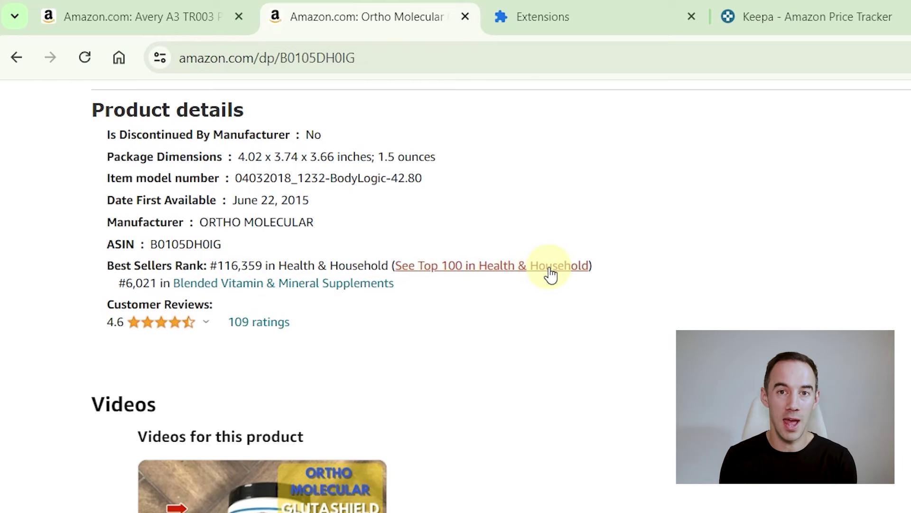
{"action": "scroll", "coordinate": [256, 278], "scroll_direction": "up", "scroll_amount": 3}
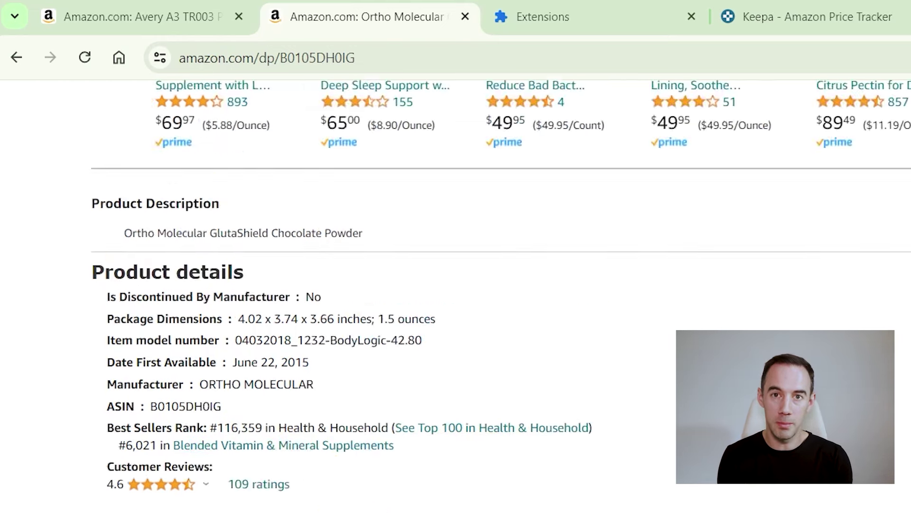
{"action": "scroll", "coordinate": [333, 285], "scroll_direction": "up", "scroll_amount": 10}
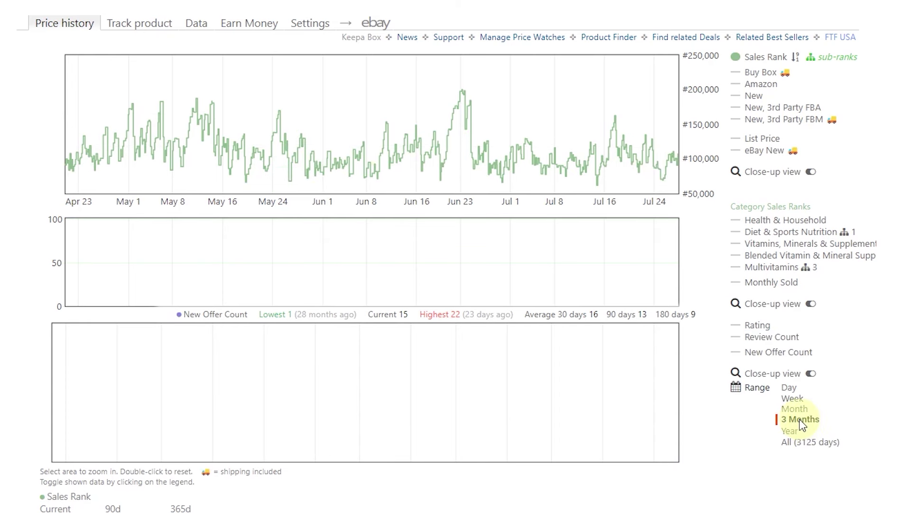
Step: Compare the sales rank history across the Year, Week, Day and All ranges, and return the chart to 3 Months
{"action": "left_click", "coordinate": [797, 430]}
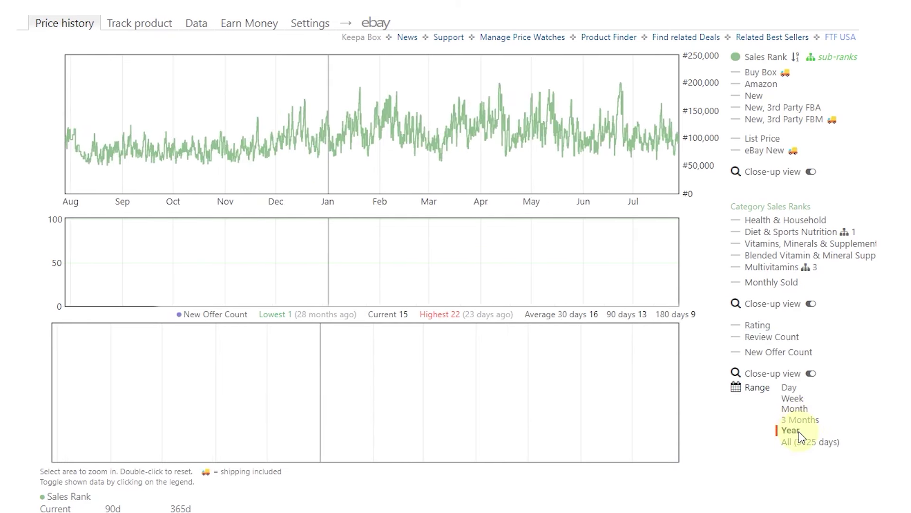
{"action": "left_click", "coordinate": [798, 397]}
{"action": "left_click", "coordinate": [790, 387]}
{"action": "left_click", "coordinate": [802, 429]}
{"action": "left_click", "coordinate": [809, 440]}
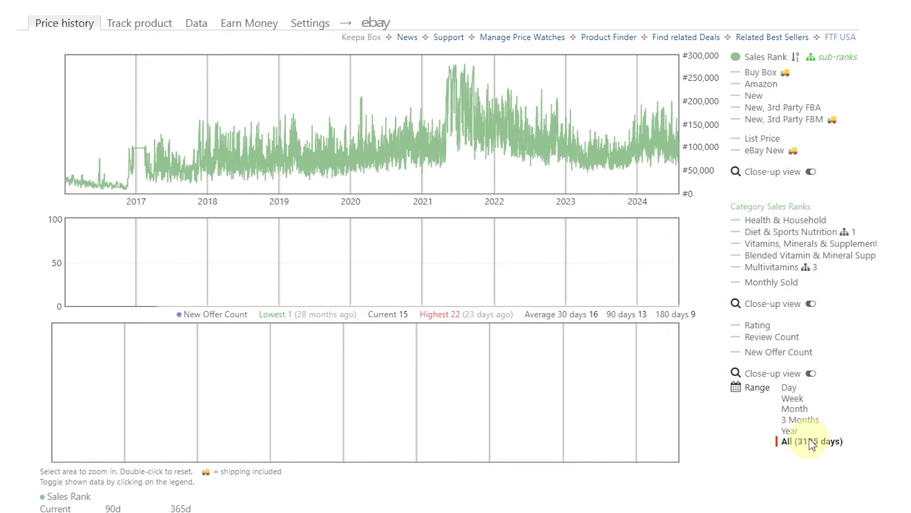
{"action": "left_click", "coordinate": [807, 418]}
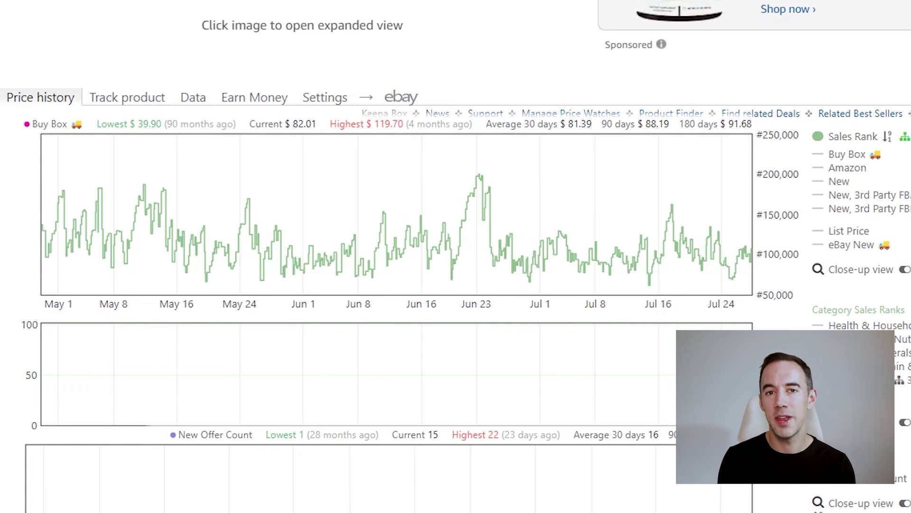
Step: Add the Buy Box and Amazon price series to the sales rank chart and compare the Buy Box with the listing's current offer
{"action": "left_click", "coordinate": [835, 158]}
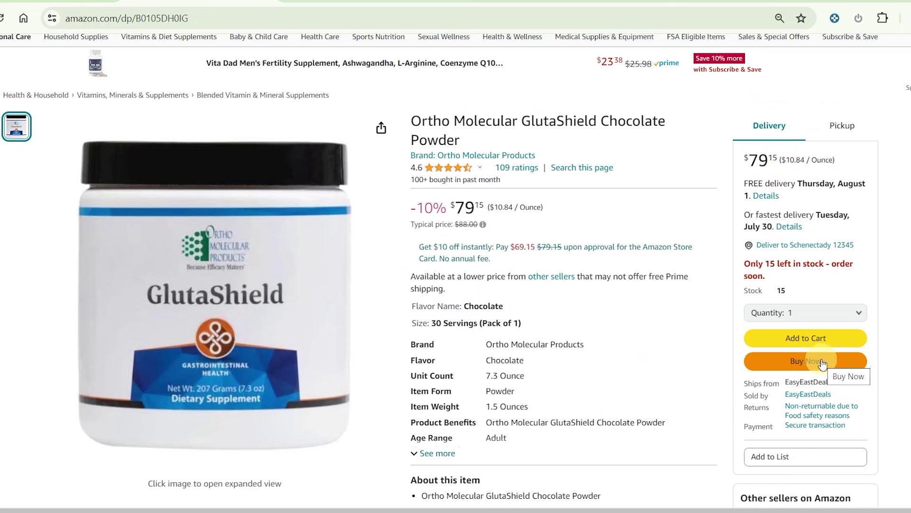
{"action": "scroll", "coordinate": [730, 221], "scroll_direction": "down", "scroll_amount": 8}
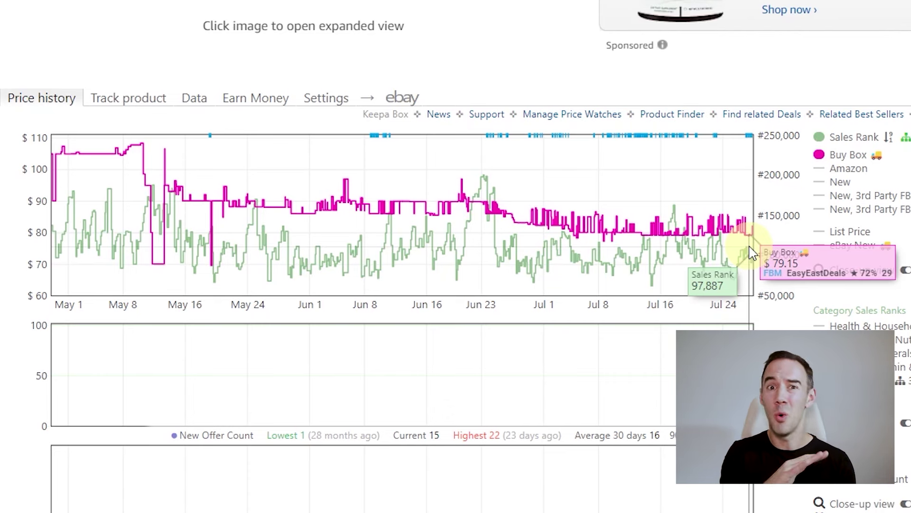
{"action": "left_click", "coordinate": [846, 172]}
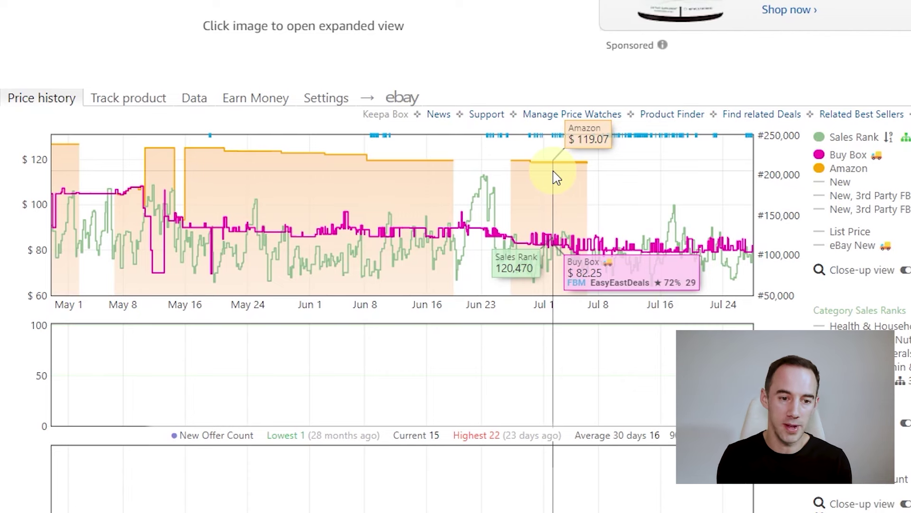
{"action": "mouse_move", "coordinate": [852, 174]}
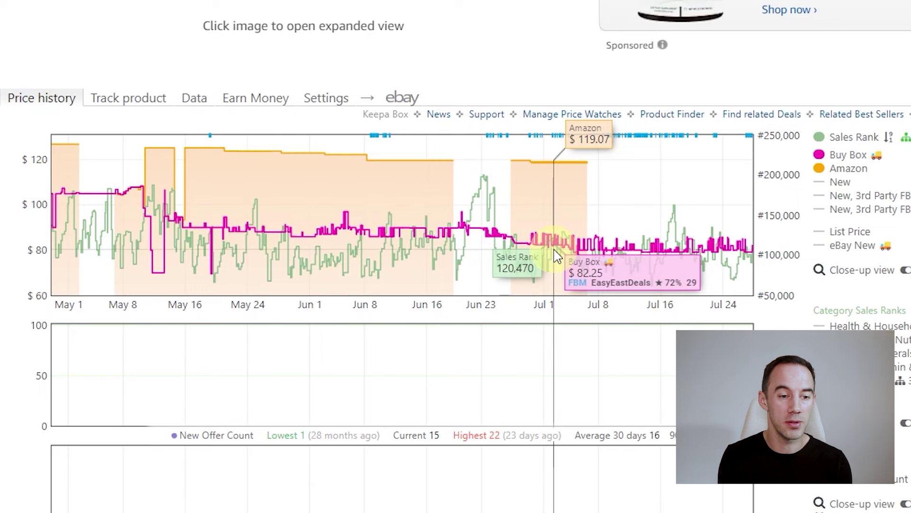
Step: Examine the Buy Box and Amazon prices up close for early May and late June to early July, and restore the 3 Months view
{"action": "mouse_move", "coordinate": [99, 235]}
{"action": "left_mouse_down"}
{"action": "mouse_move", "coordinate": [136, 225]}
{"action": "mouse_move", "coordinate": [170, 233]}
{"action": "left_mouse_up"}
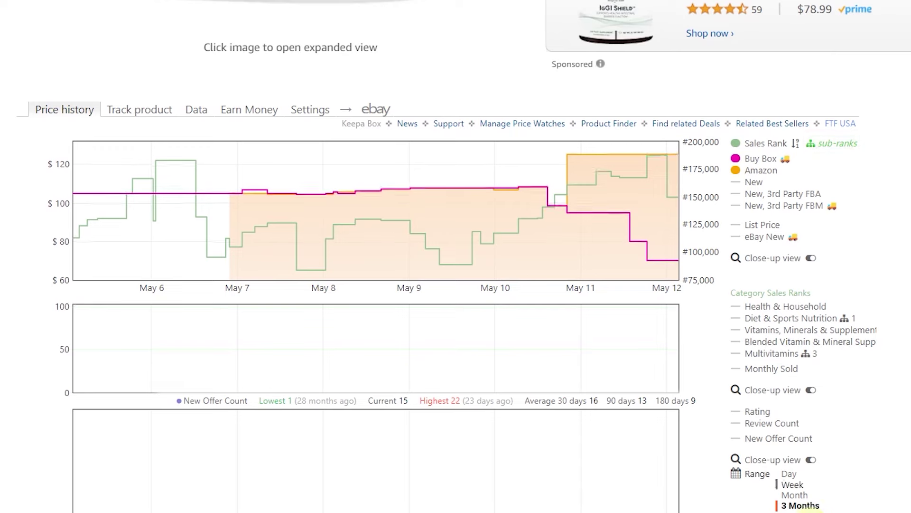
{"action": "left_click", "coordinate": [796, 494]}
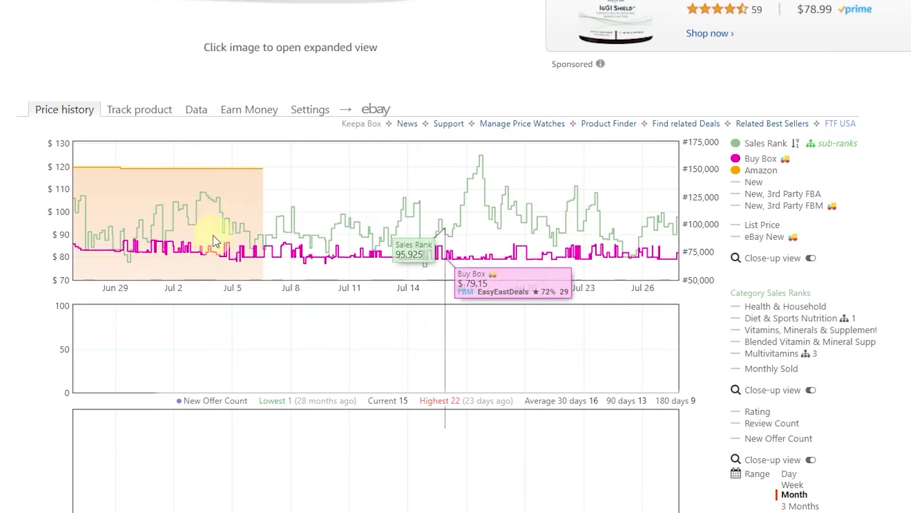
{"action": "left_click_drag", "start_coordinate": [75, 172], "coordinate": [442, 189]}
{"action": "left_click_drag", "start_coordinate": [61, 187], "coordinate": [438, 185]}
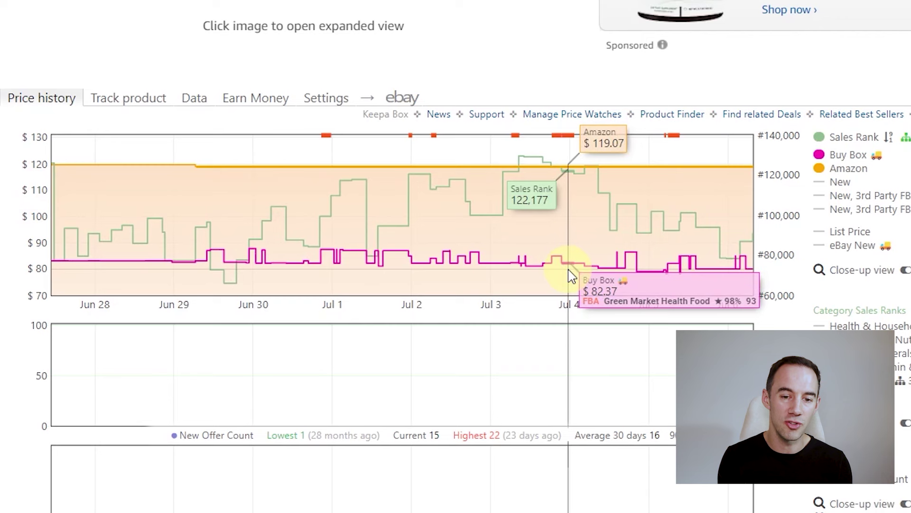
{"action": "double_click", "coordinate": [848, 155]}
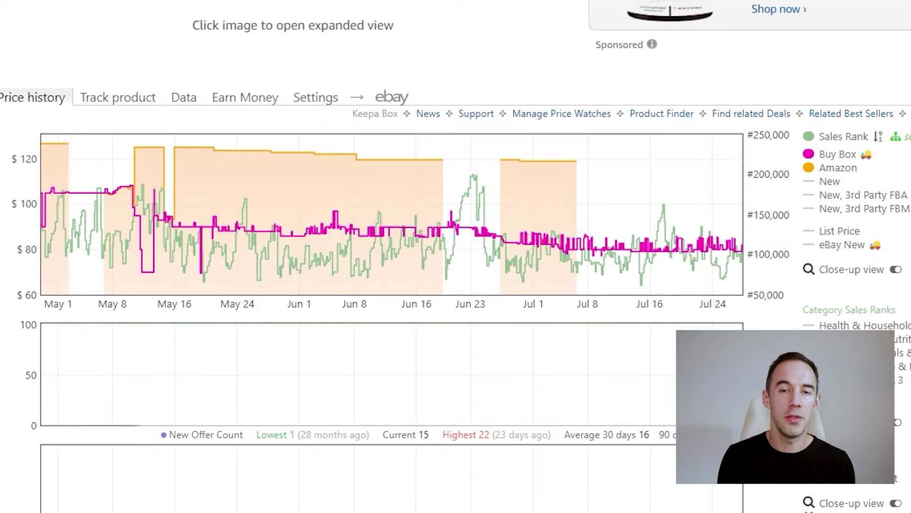
Step: Add the New price series to the Keepa chart and inspect the seller and stock details of the mid-May Buy Box offer
{"action": "left_click", "coordinate": [829, 181]}
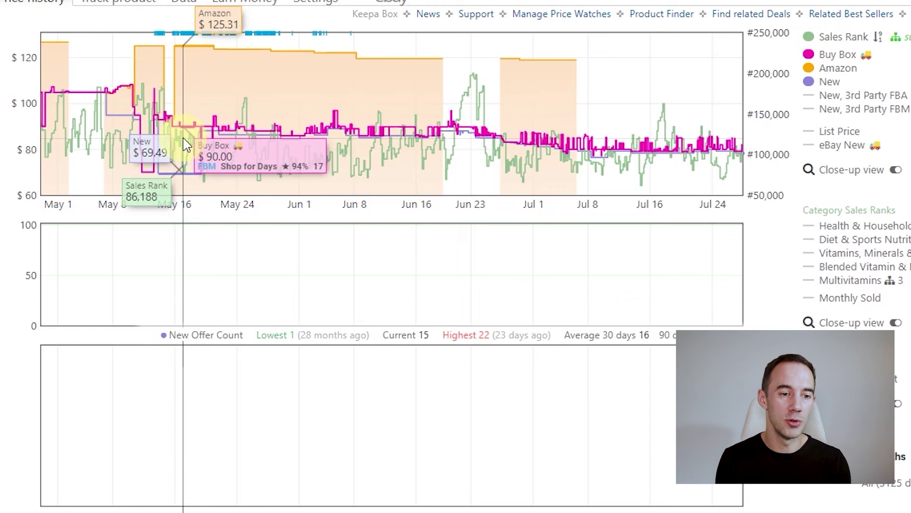
{"action": "left_click", "coordinate": [185, 135]}
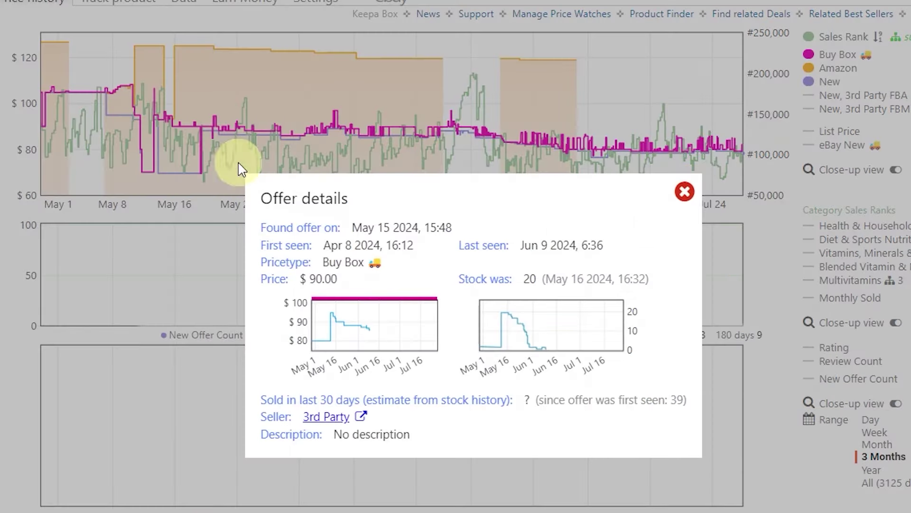
{"action": "scroll", "coordinate": [451, 292], "scroll_direction": "up", "scroll_amount": 2}
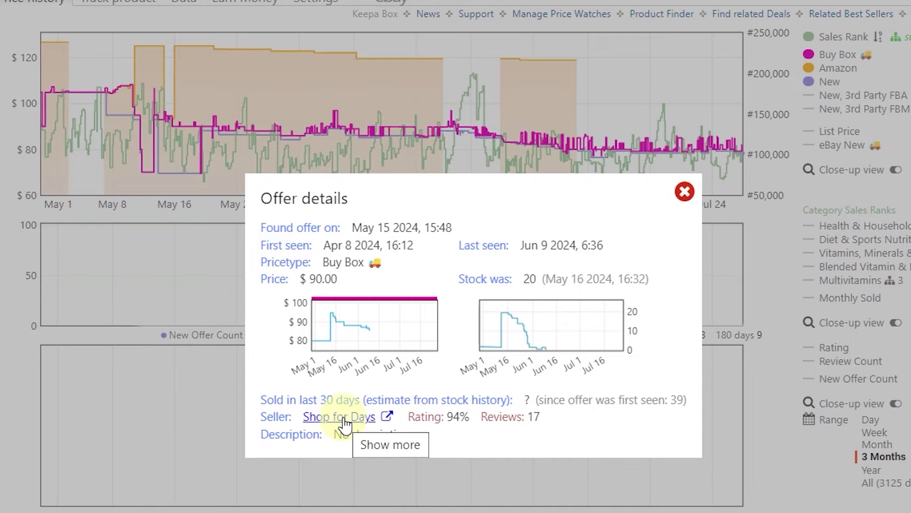
{"action": "left_click", "coordinate": [684, 191]}
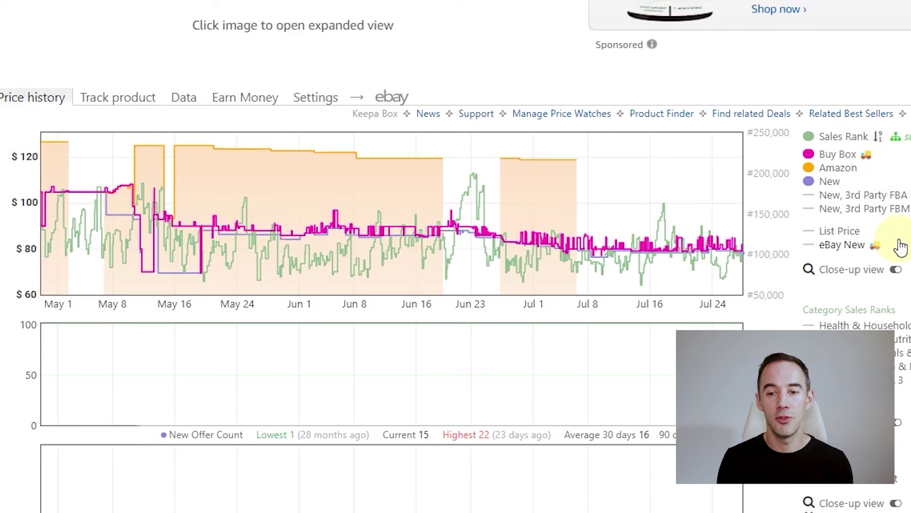
Step: Add the New, 3rd Party FBA and FBM series, compare them up close for late May to early June, and restore the 3 Months view
{"action": "left_click", "coordinate": [892, 196]}
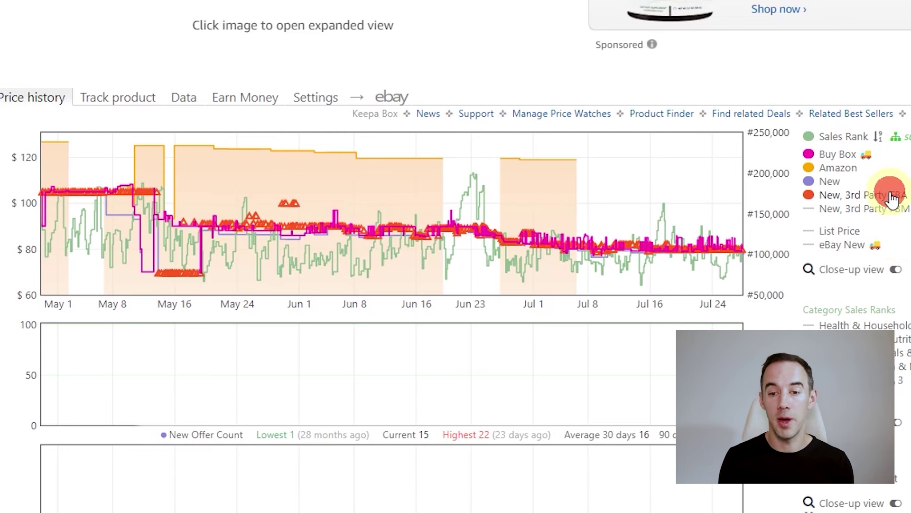
{"action": "left_click", "coordinate": [890, 210]}
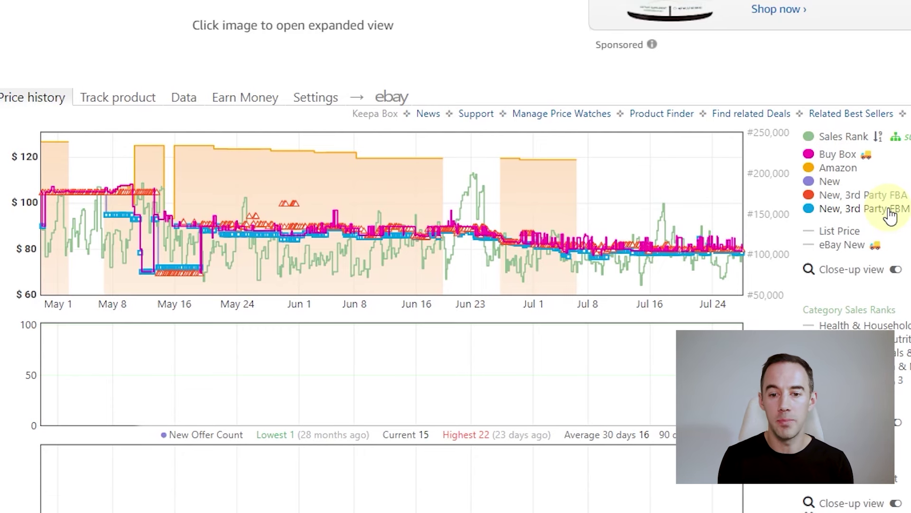
{"action": "mouse_move", "coordinate": [886, 197]}
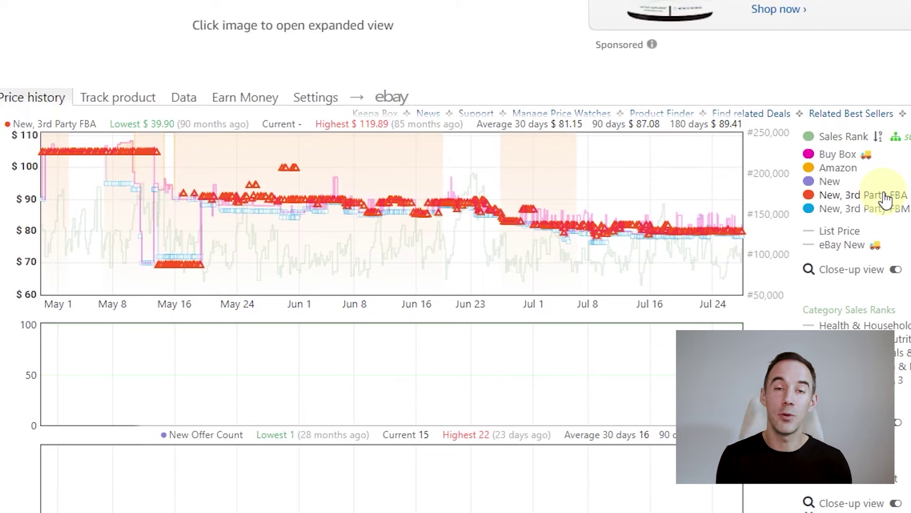
{"action": "left_click_drag", "start_coordinate": [264, 209], "coordinate": [351, 232]}
{"action": "mouse_move", "coordinate": [894, 203]}
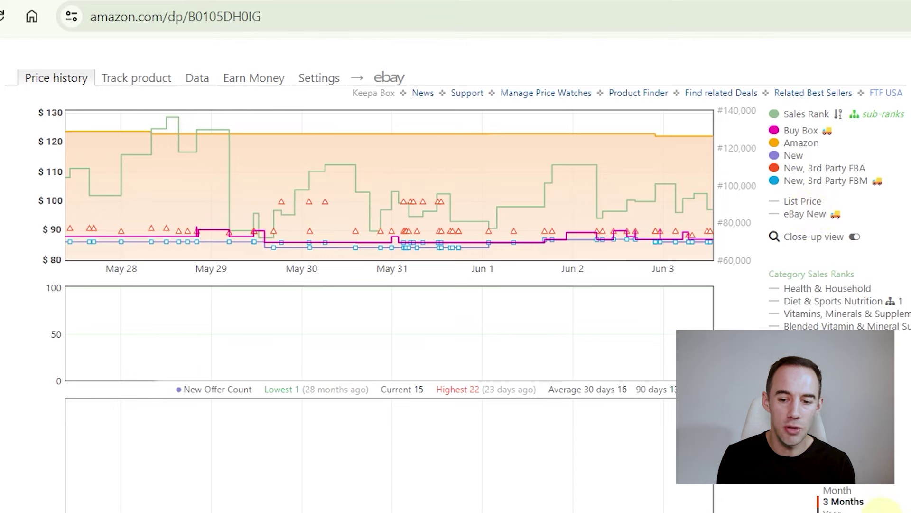
{"action": "left_click", "coordinate": [848, 501]}
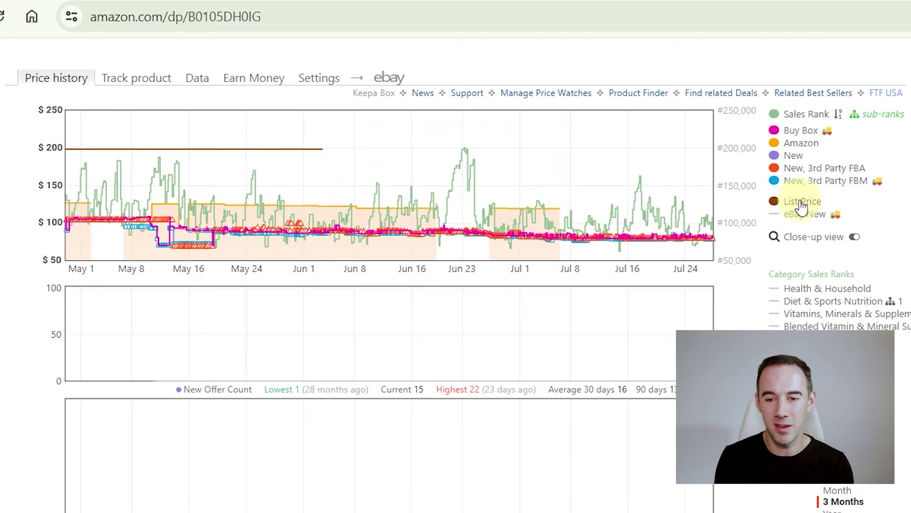
Step: View the List Price and eBay New series in turn on the price chart, leaving both switched off
{"action": "left_click", "coordinate": [800, 201]}
{"action": "left_click", "coordinate": [809, 213]}
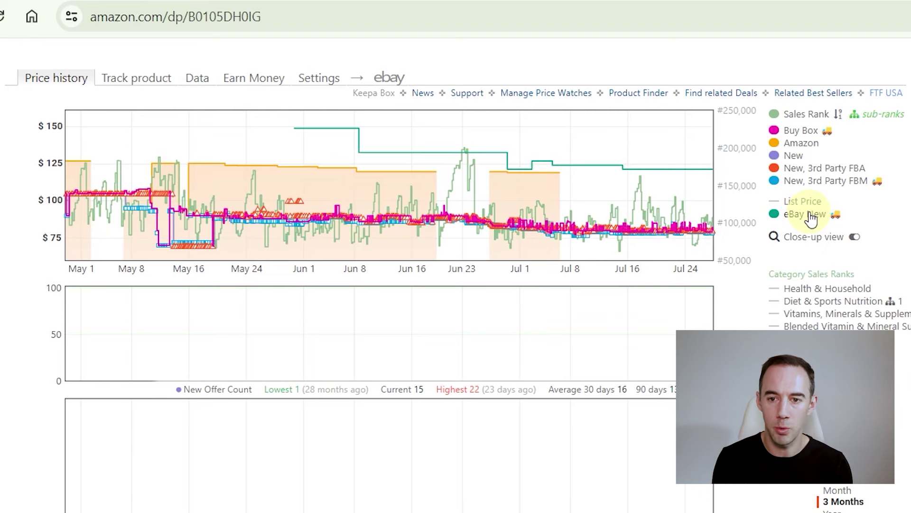
{"action": "left_click", "coordinate": [811, 216]}
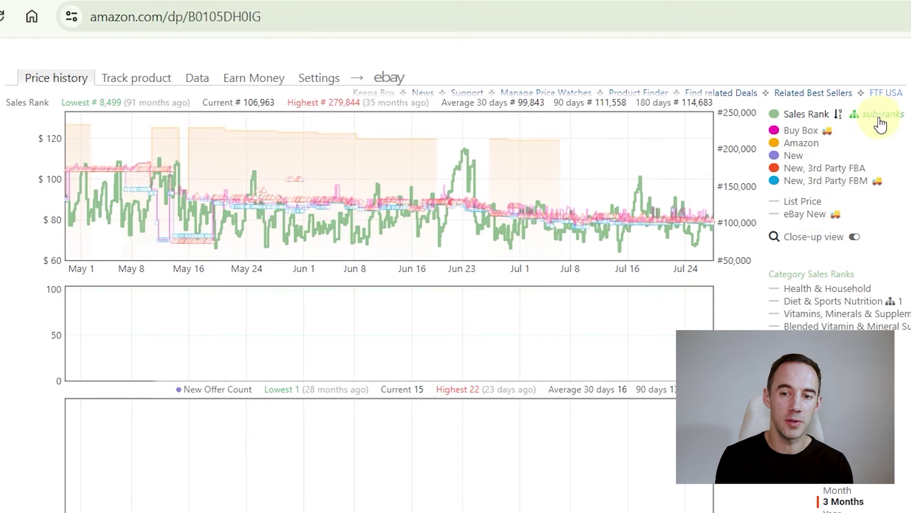
Step: Toggle the sub-ranks graph off and on to compare both layouts, leaving the category sales ranks displayed
{"action": "left_click", "coordinate": [880, 119]}
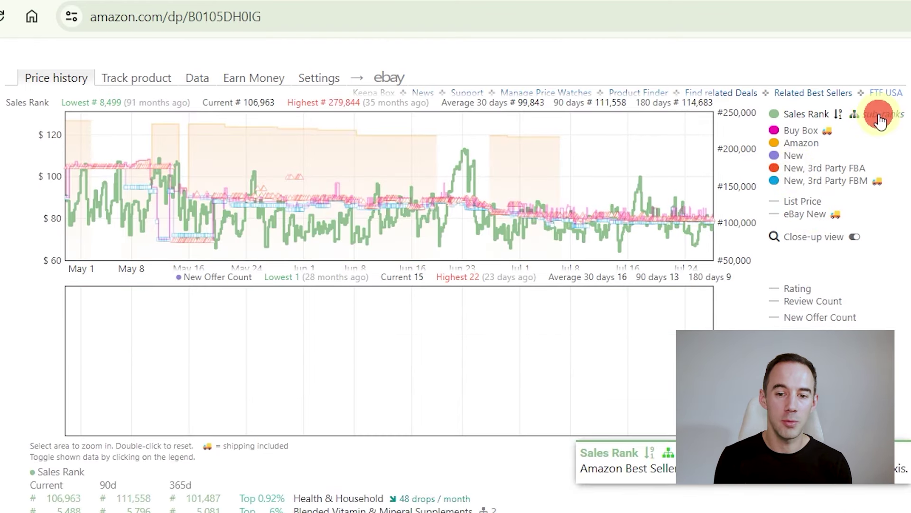
{"action": "left_click", "coordinate": [880, 120]}
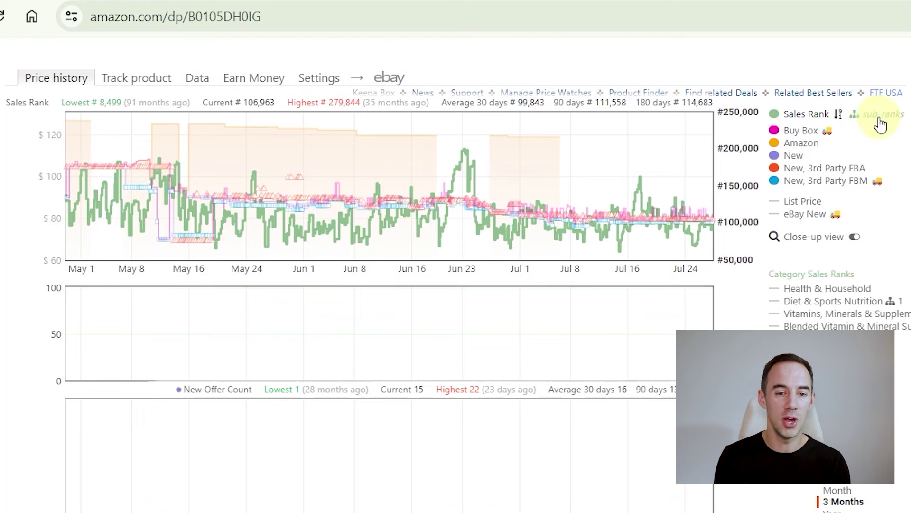
{"action": "left_click", "coordinate": [879, 119]}
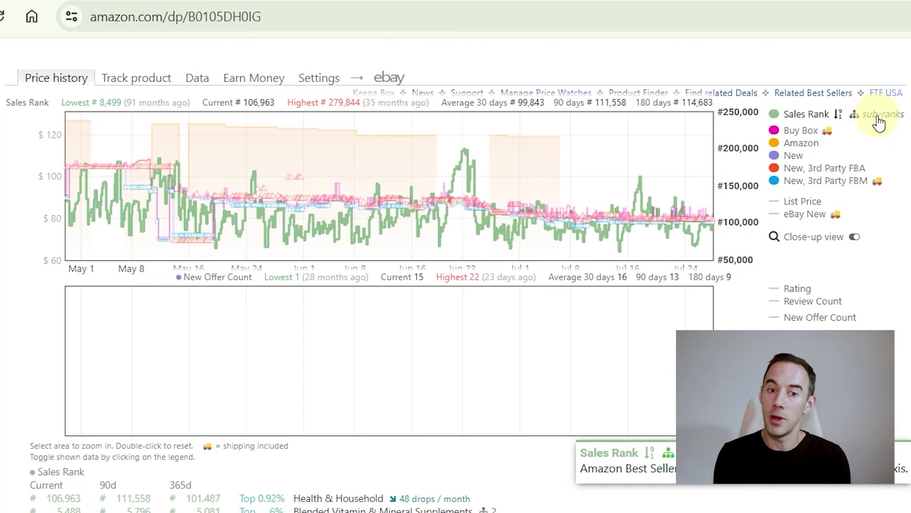
{"action": "left_click", "coordinate": [879, 120]}
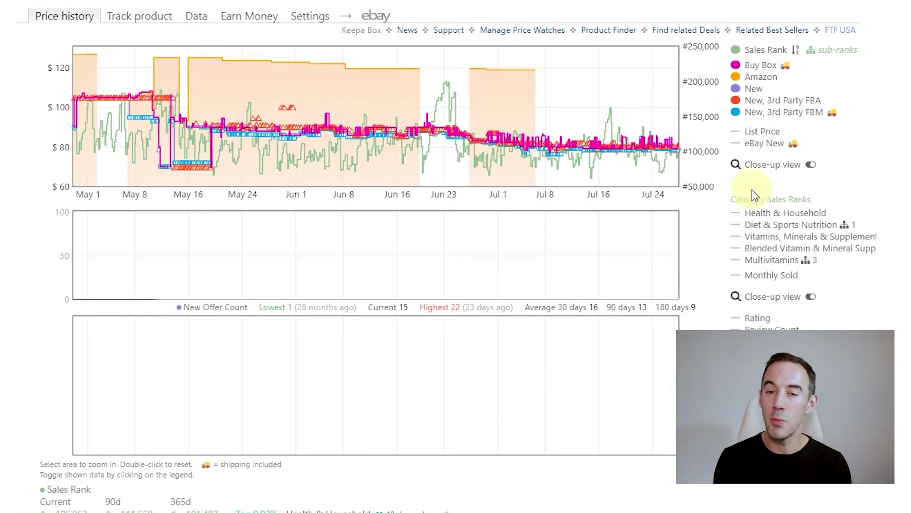
Step: Check the categories in the Best Sellers Rank of the product details and return to the Keepa category sales ranks
{"action": "scroll", "coordinate": [813, 205], "scroll_direction": "down", "scroll_amount": 20}
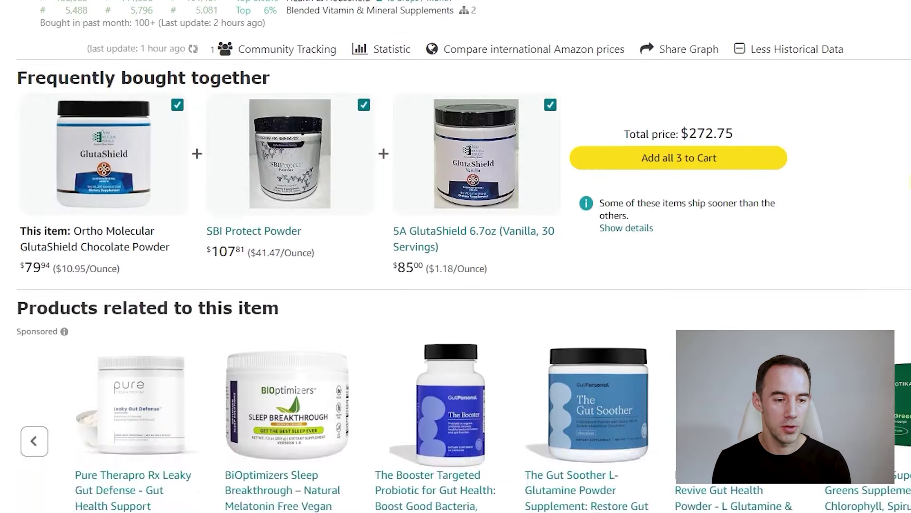
{"action": "scroll", "coordinate": [627, 101], "scroll_direction": "up", "scroll_amount": 2}
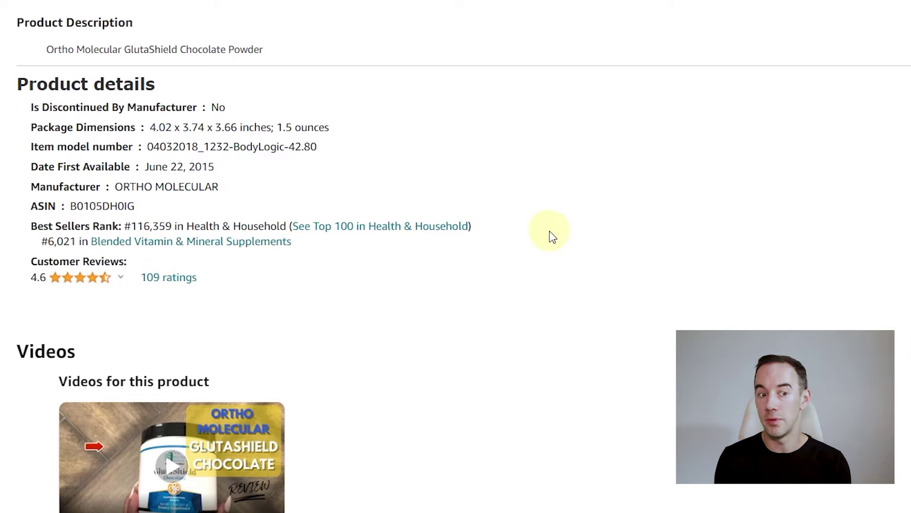
{"action": "scroll", "coordinate": [747, 454], "scroll_direction": "up", "scroll_amount": 10}
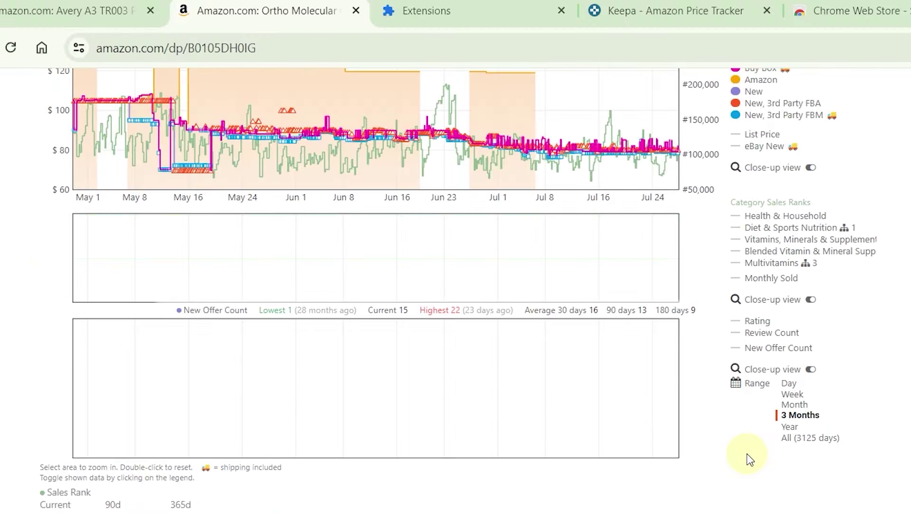
Step: Plot the Health & Household rank and compare it with the four subcategory ranks, from Diet & Sports Nutrition to Multivitamins
{"action": "left_click", "coordinate": [776, 217]}
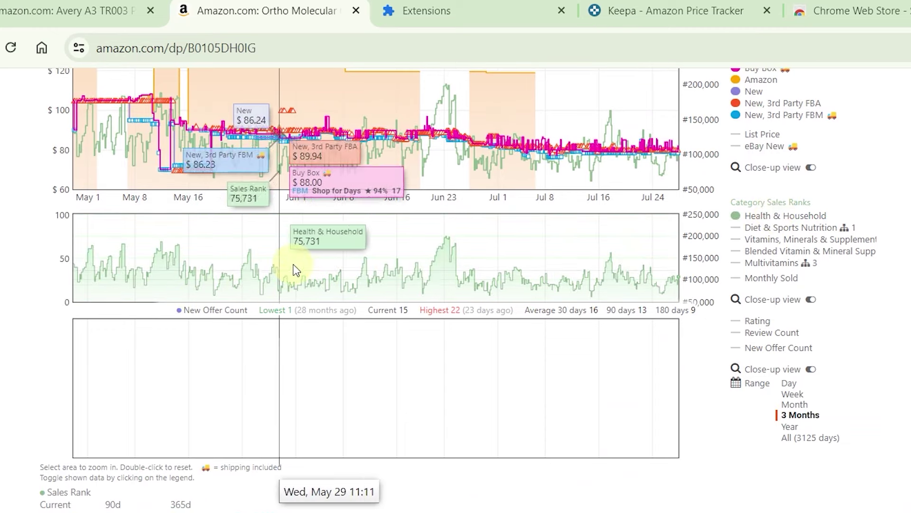
{"action": "scroll", "coordinate": [868, 291], "scroll_direction": "up", "scroll_amount": 2}
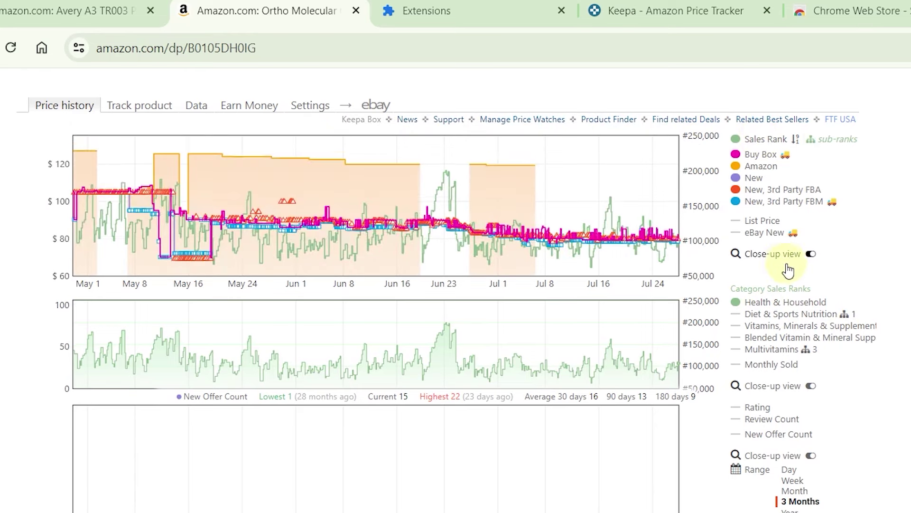
{"action": "left_click", "coordinate": [781, 314]}
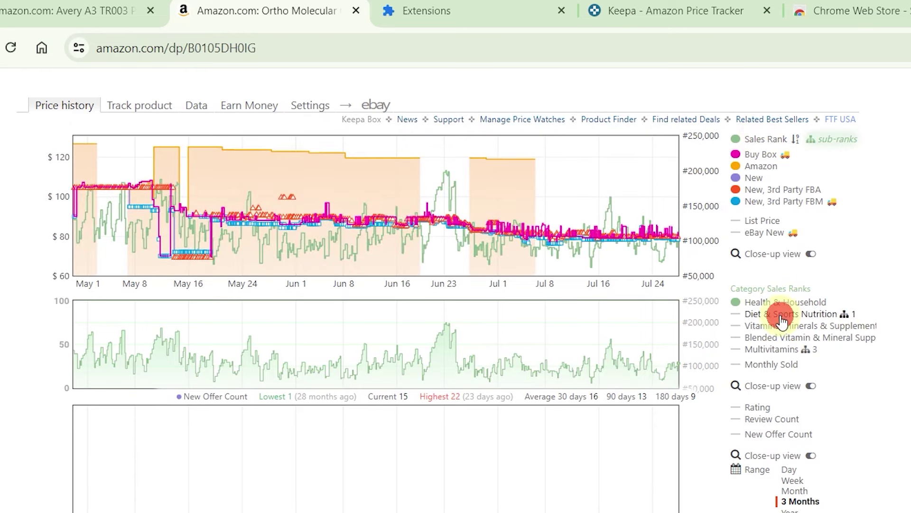
{"action": "left_click", "coordinate": [780, 326]}
{"action": "left_click", "coordinate": [779, 337]}
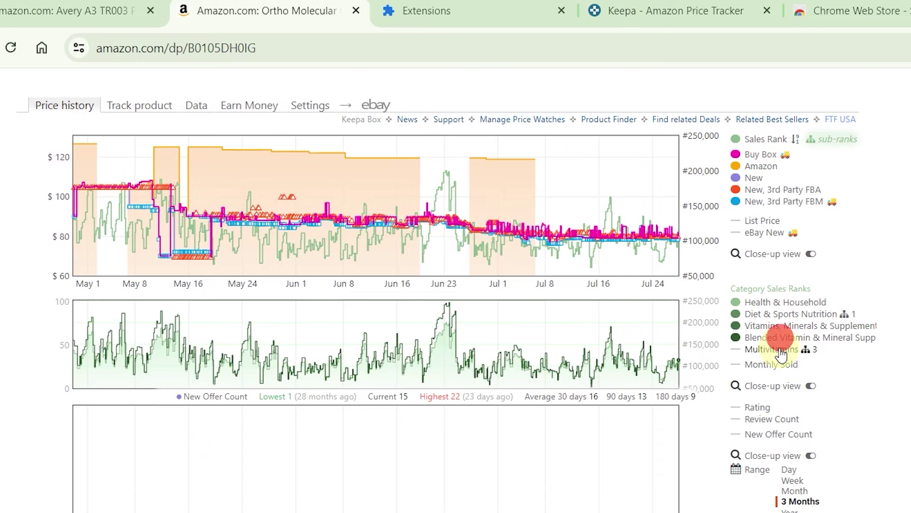
{"action": "left_click", "coordinate": [783, 350]}
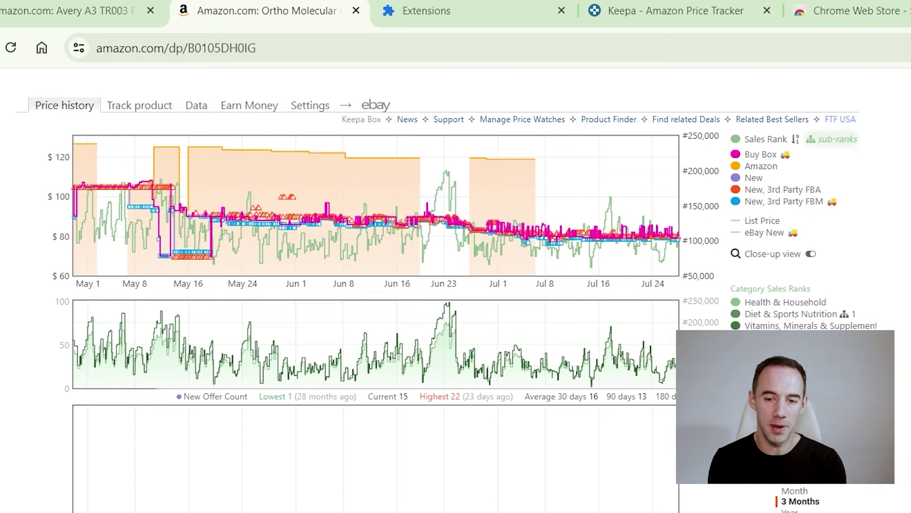
Step: Remove the subcategory ranks and the Health & Household rank from the category sales ranks graph
{"action": "left_click", "coordinate": [767, 313]}
{"action": "left_click", "coordinate": [771, 326]}
{"action": "left_click", "coordinate": [775, 336]}
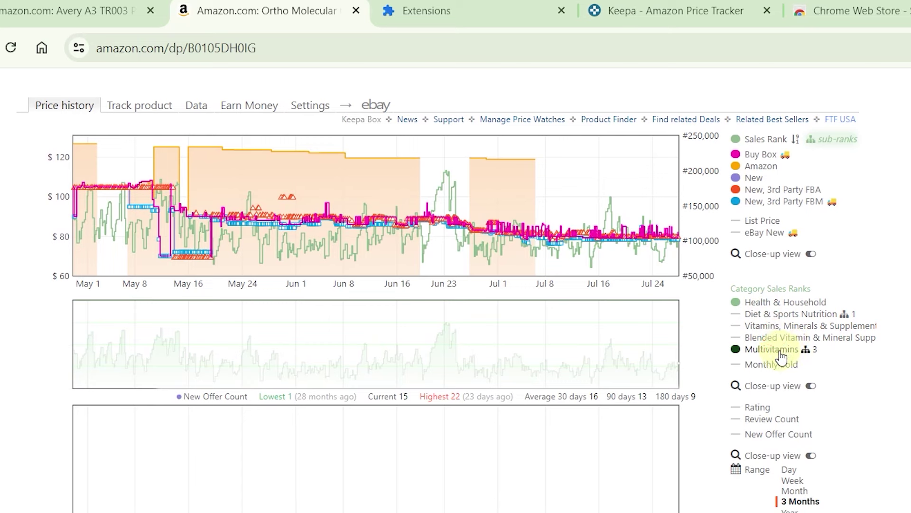
{"action": "left_click", "coordinate": [761, 348]}
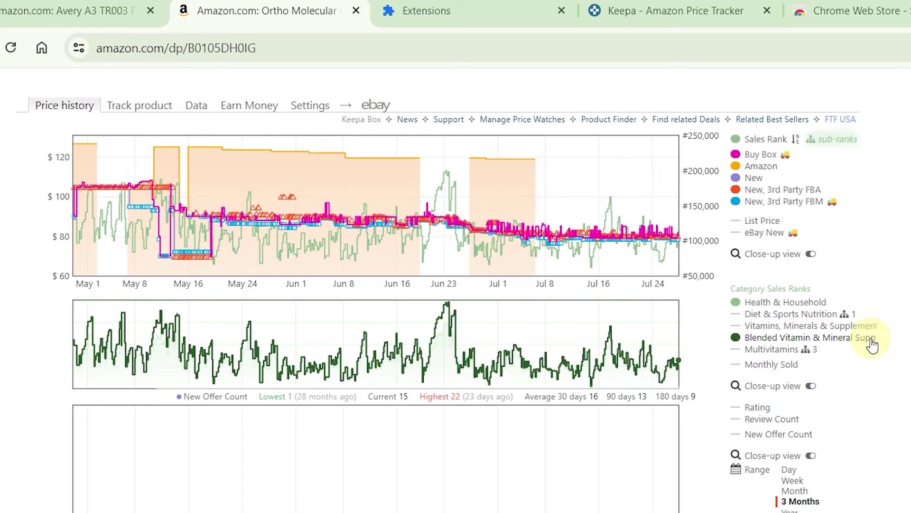
{"action": "left_click", "coordinate": [813, 344]}
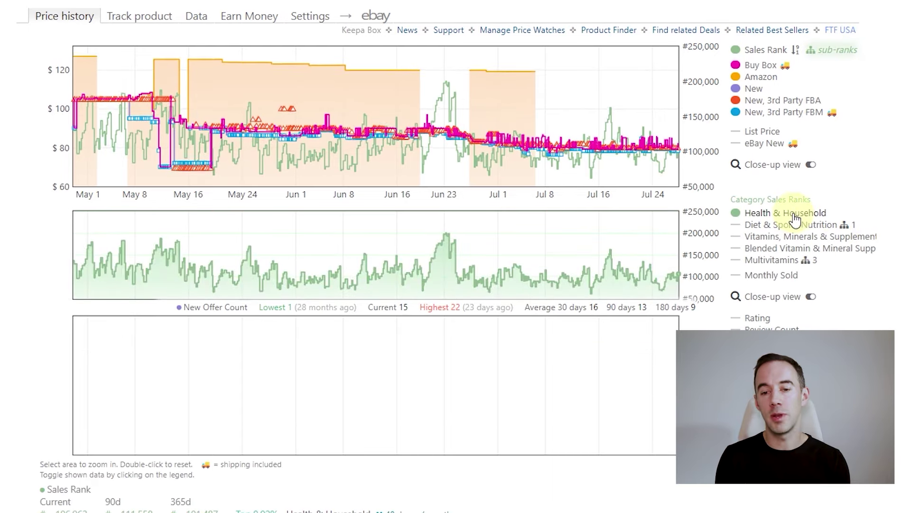
{"action": "left_click", "coordinate": [792, 212]}
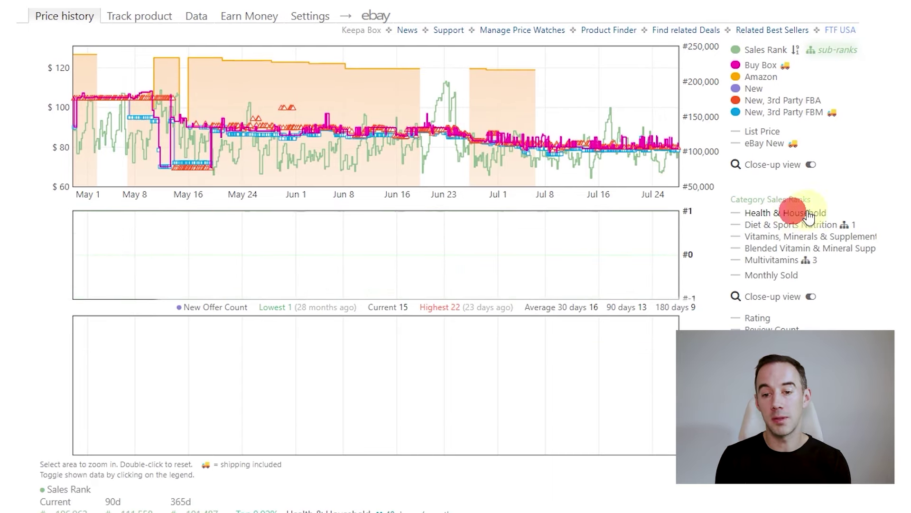
Step: Show the Monthly Sold series and compare its history with the bought-in-past-month figure on the listing
{"action": "left_click", "coordinate": [778, 275]}
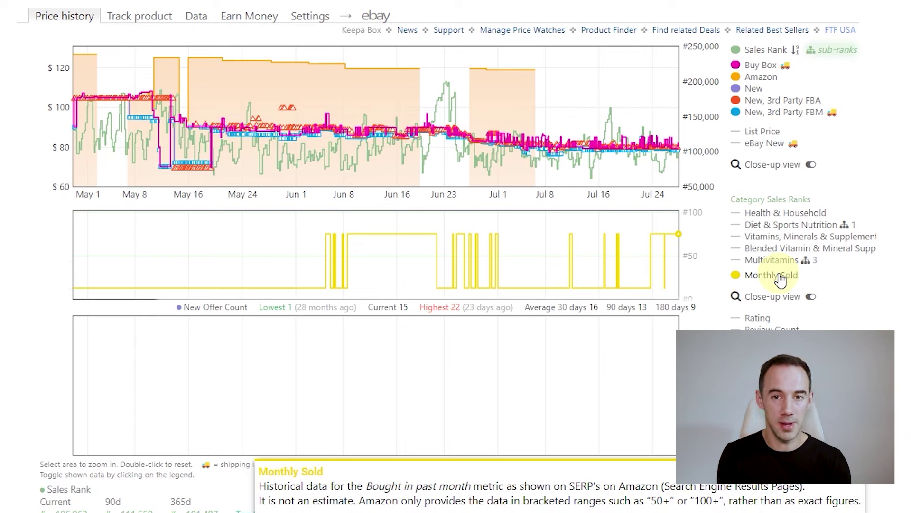
{"action": "mouse_move", "coordinate": [671, 236]}
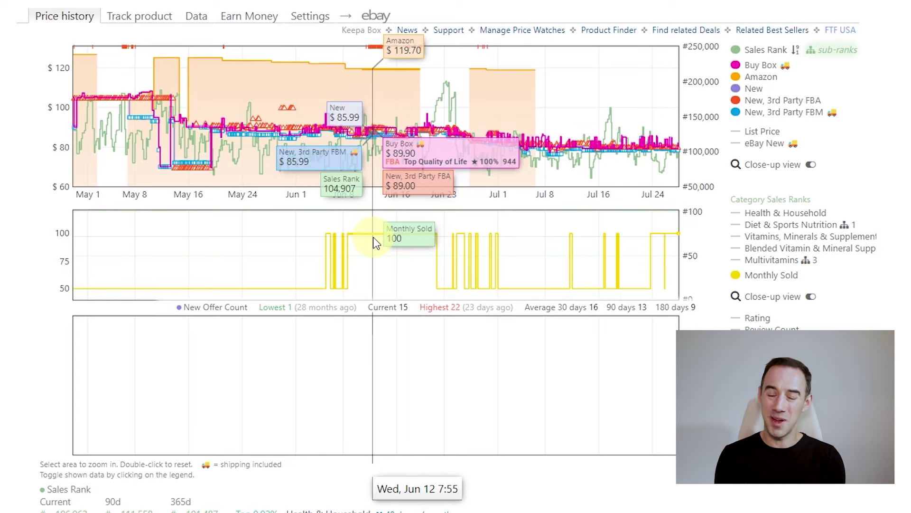
{"action": "scroll", "coordinate": [557, 320], "scroll_direction": "up", "scroll_amount": 15}
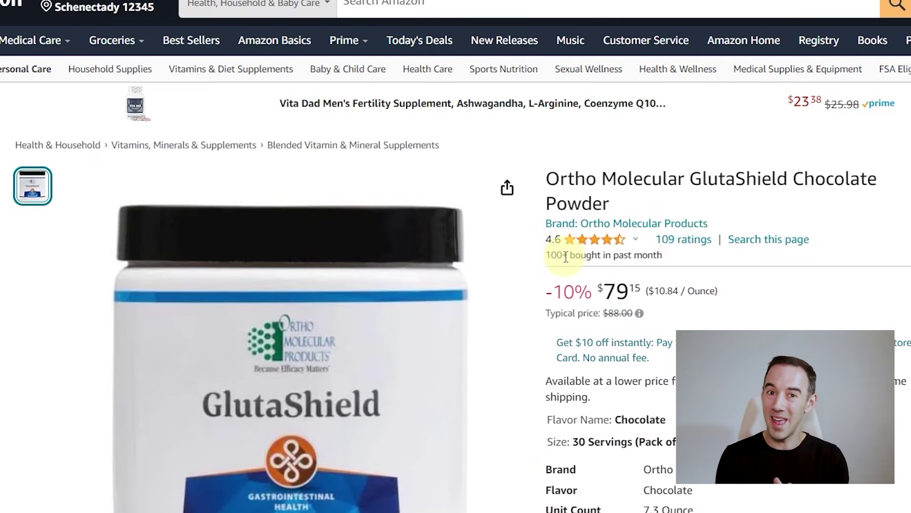
{"action": "scroll", "coordinate": [566, 256], "scroll_direction": "down", "scroll_amount": 10}
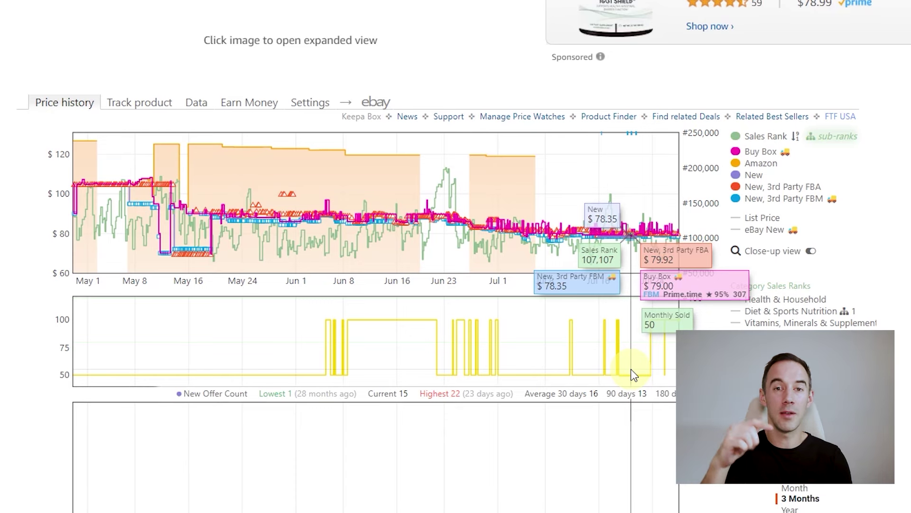
Step: Check the recent Monthly Sold values against the bought-in-past-month figure below the Keepa graph, and return to the ratings in the listing header
{"action": "scroll", "coordinate": [631, 369], "scroll_direction": "down", "scroll_amount": 2}
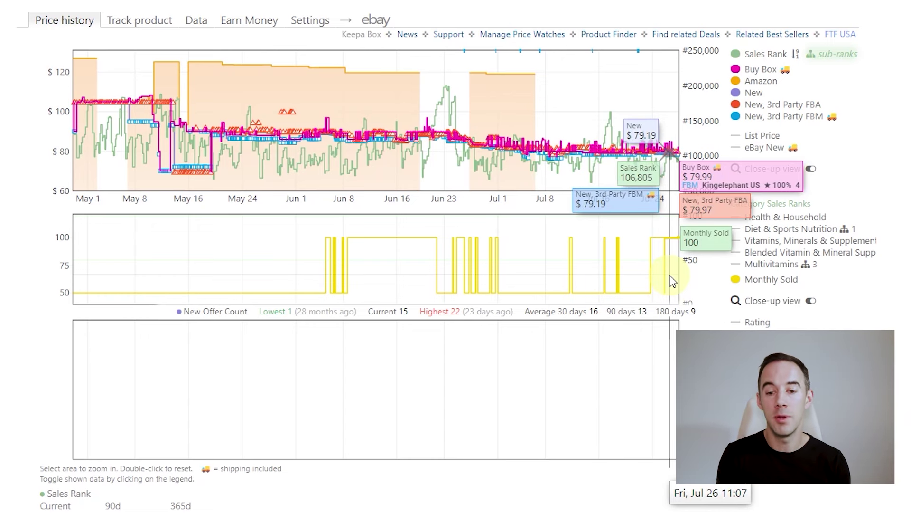
{"action": "mouse_move", "coordinate": [776, 281]}
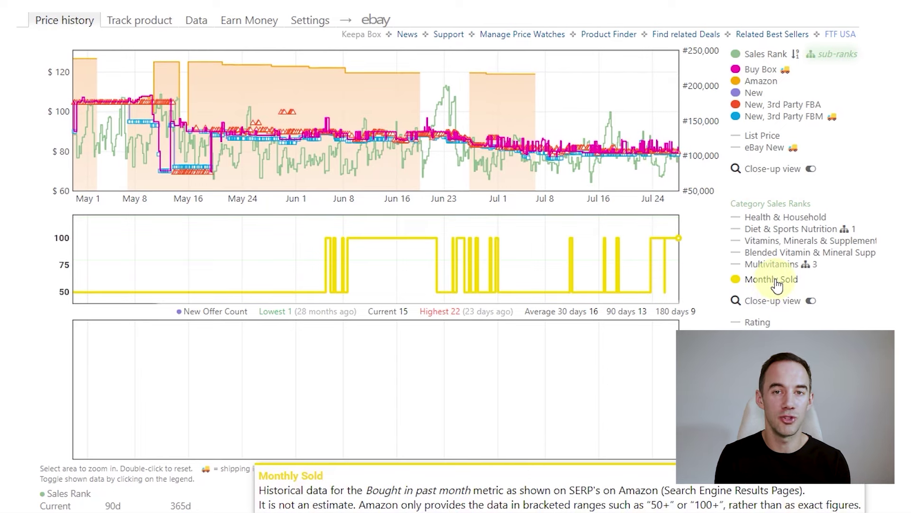
{"action": "scroll", "coordinate": [733, 292], "scroll_direction": "down", "scroll_amount": 3}
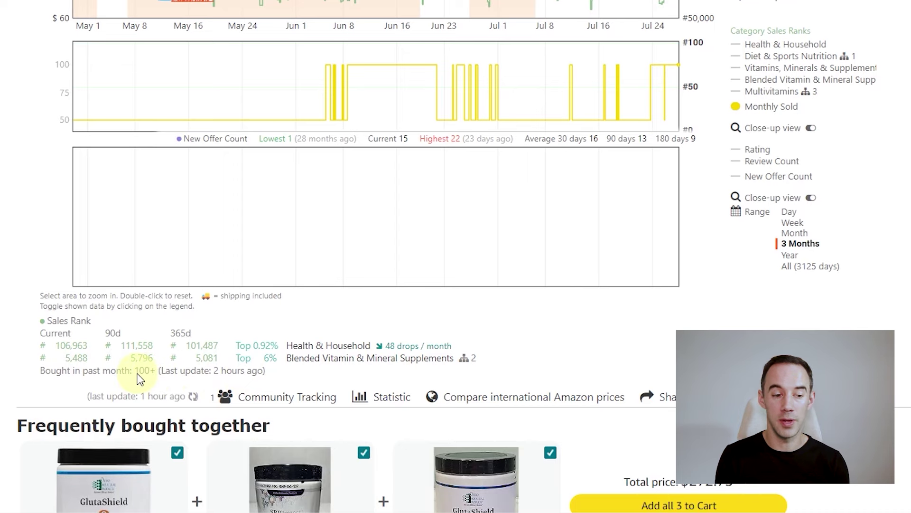
{"action": "scroll", "coordinate": [234, 350], "scroll_direction": "up", "scroll_amount": 15}
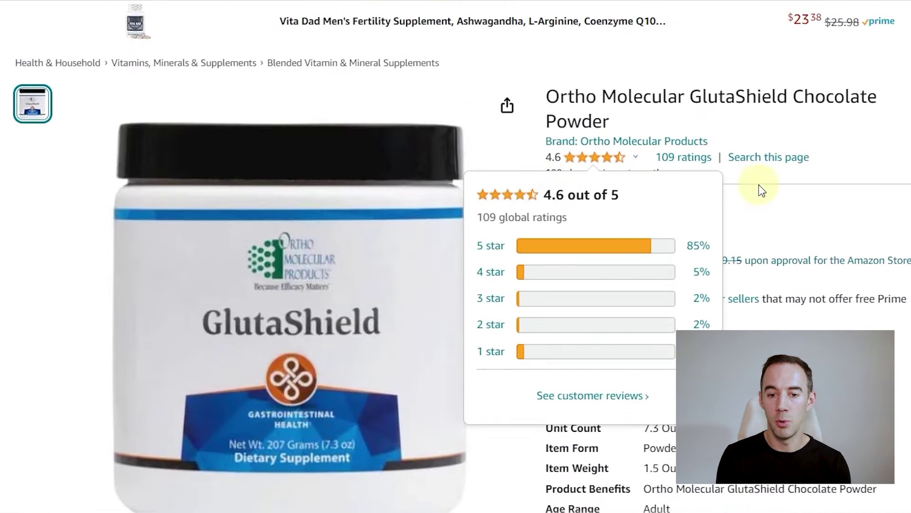
Step: Hide the category sub-ranks graph in the Keepa price history
{"action": "scroll", "coordinate": [616, 249], "scroll_direction": "down", "scroll_amount": 15}
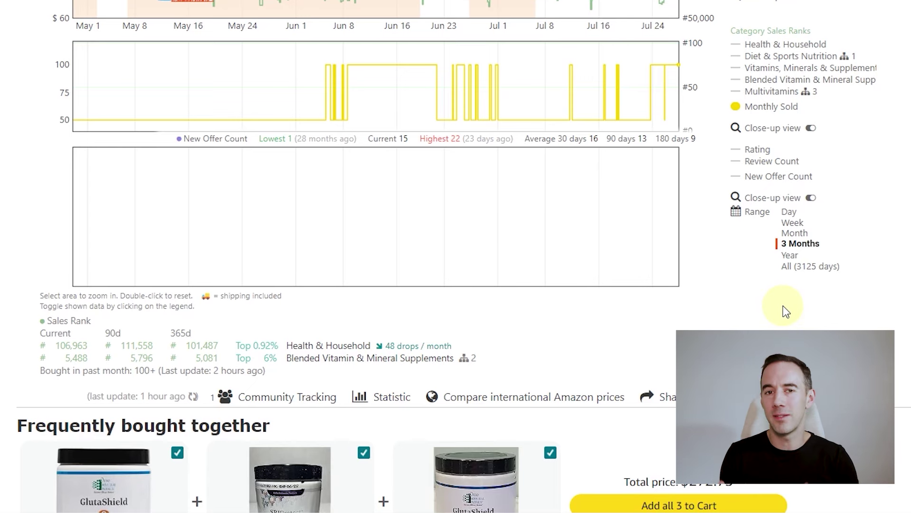
{"action": "scroll", "coordinate": [783, 109], "scroll_direction": "up", "scroll_amount": 4}
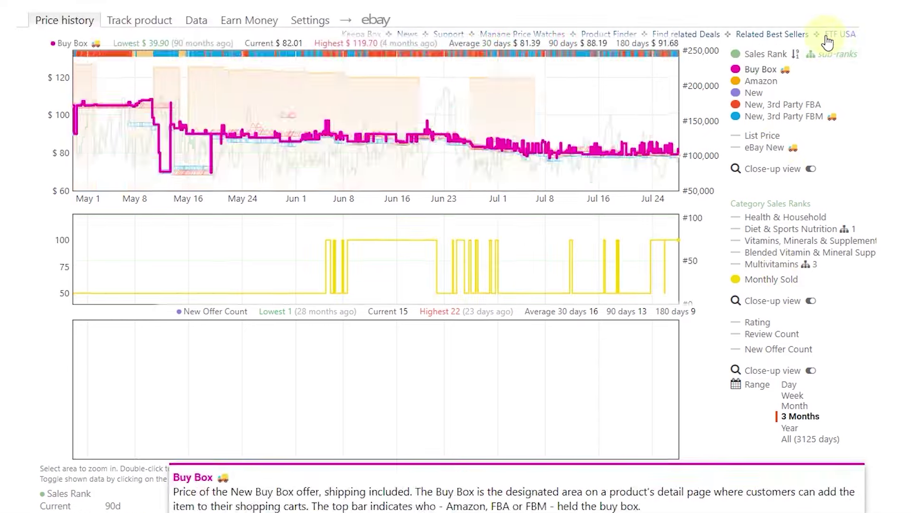
{"action": "left_click", "coordinate": [837, 56]}
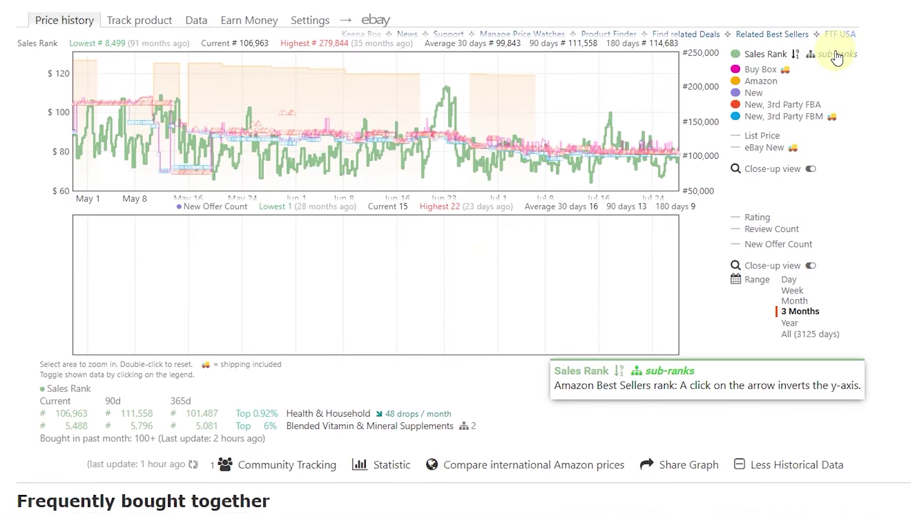
Step: Plot the product's Rating and review its history over the past year and over the full 3125 days
{"action": "left_click", "coordinate": [757, 217]}
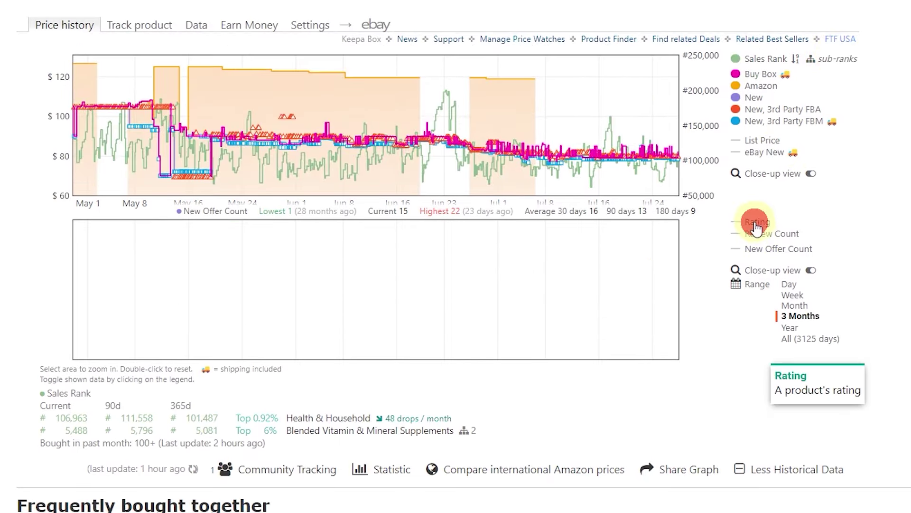
{"action": "left_click", "coordinate": [791, 327]}
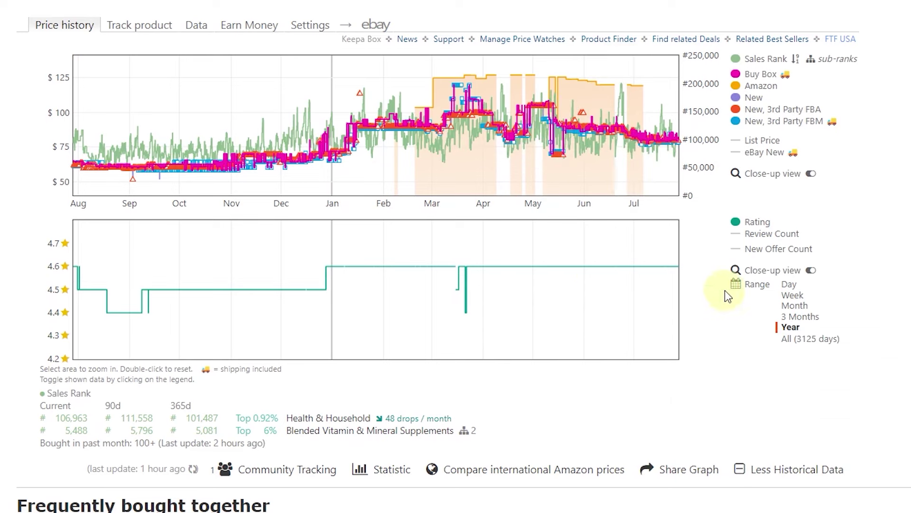
{"action": "left_click", "coordinate": [815, 339]}
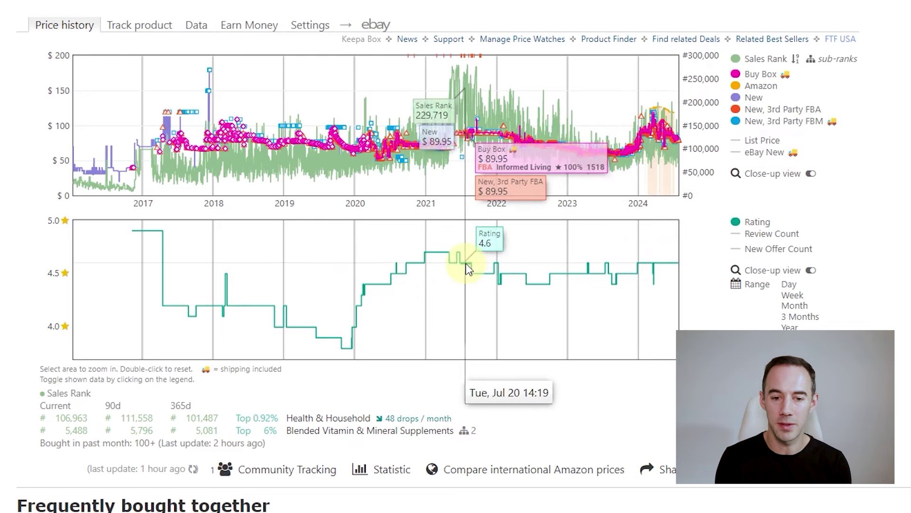
Step: Replace the Rating series with Review Count and view its growth over the full history and the past year
{"action": "left_click", "coordinate": [779, 233]}
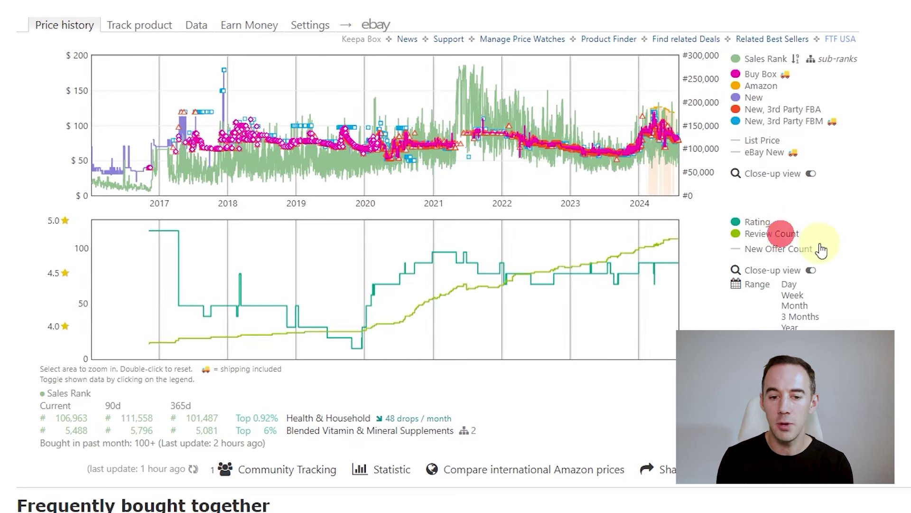
{"action": "left_click", "coordinate": [757, 221]}
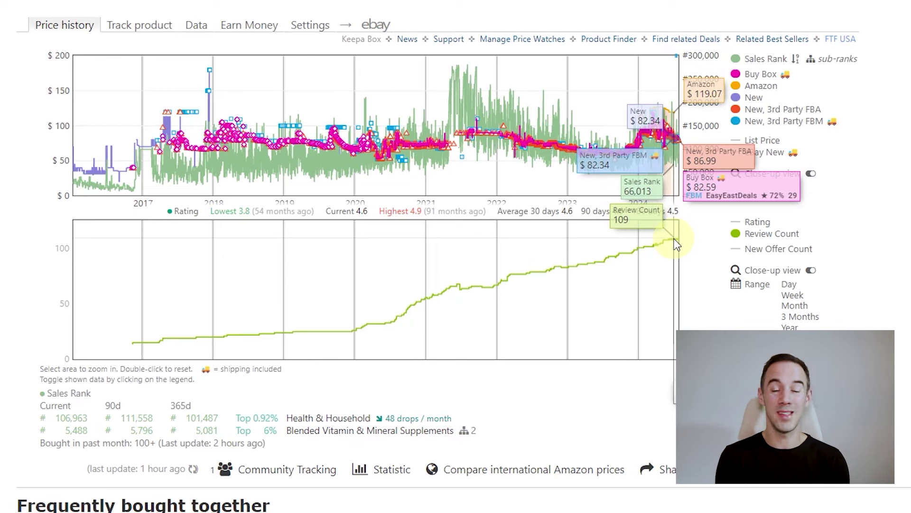
{"action": "left_click", "coordinate": [791, 326]}
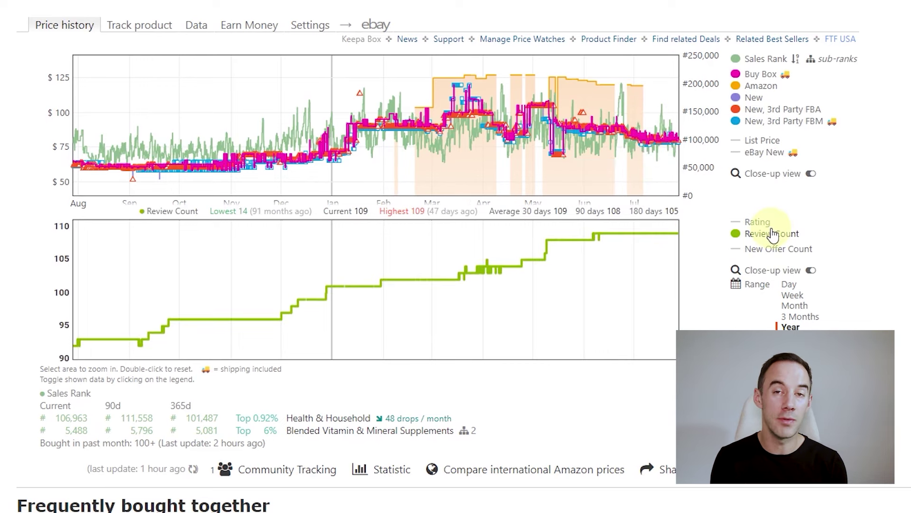
Step: Add the New Offer Count series for the past year and compare it with the number of other sellers on the listing
{"action": "left_click", "coordinate": [781, 252]}
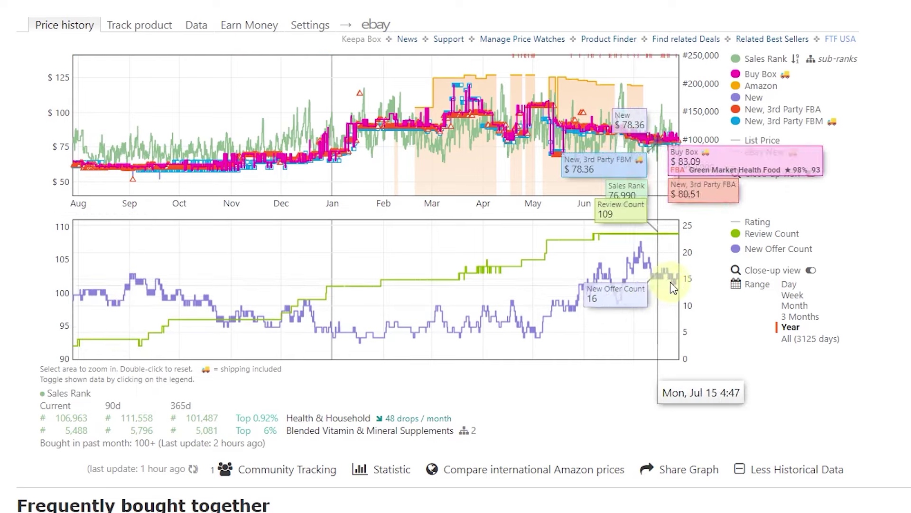
{"action": "scroll", "coordinate": [672, 285], "scroll_direction": "up", "scroll_amount": 5}
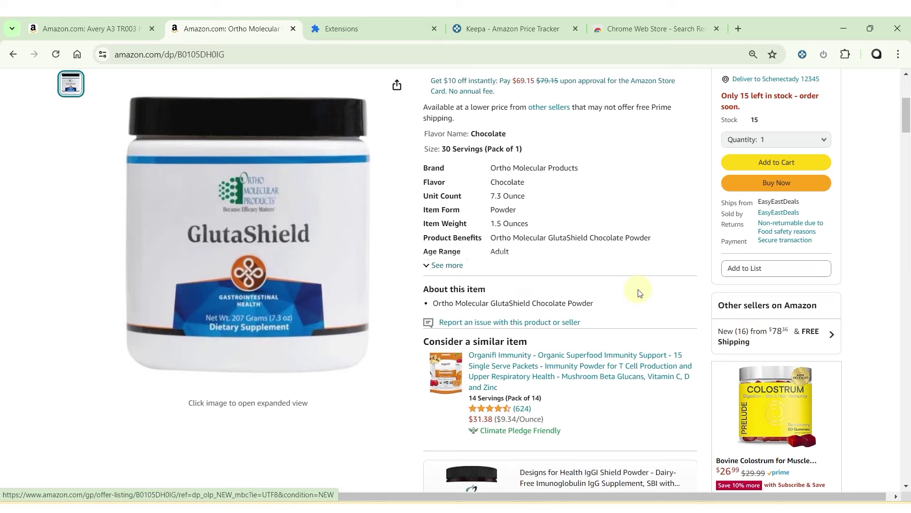
{"action": "scroll", "coordinate": [639, 293], "scroll_direction": "down", "scroll_amount": 10}
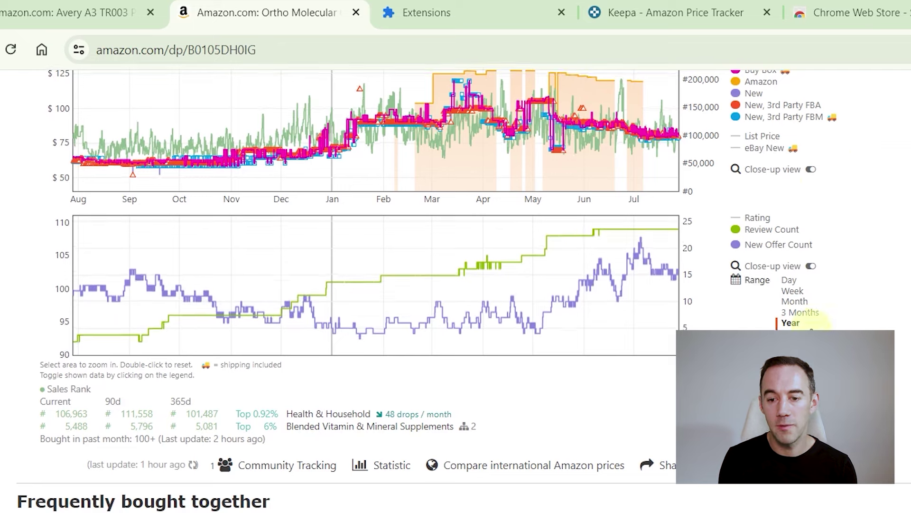
Step: View the graphs over each time range in turn: Day, Week, Month, 3 Months, Year and All
{"action": "left_click", "coordinate": [797, 281]}
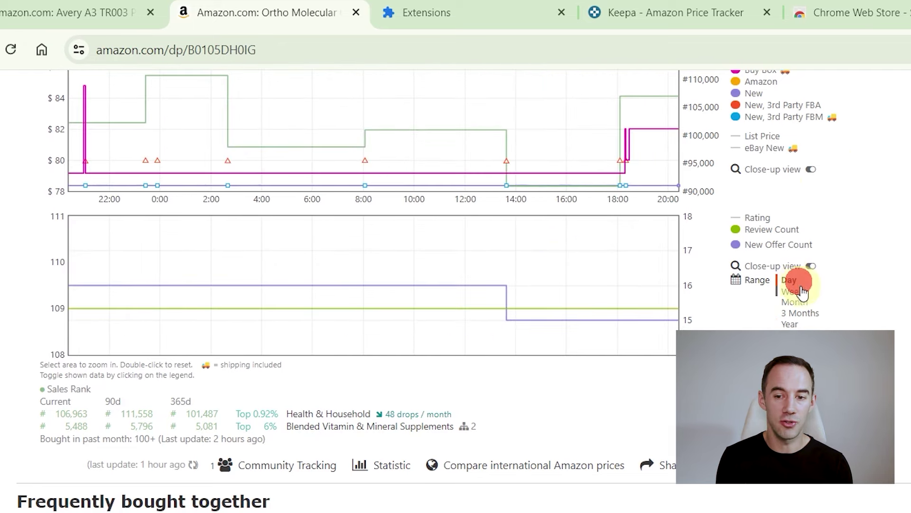
{"action": "left_click", "coordinate": [801, 292]}
{"action": "left_click", "coordinate": [801, 301]}
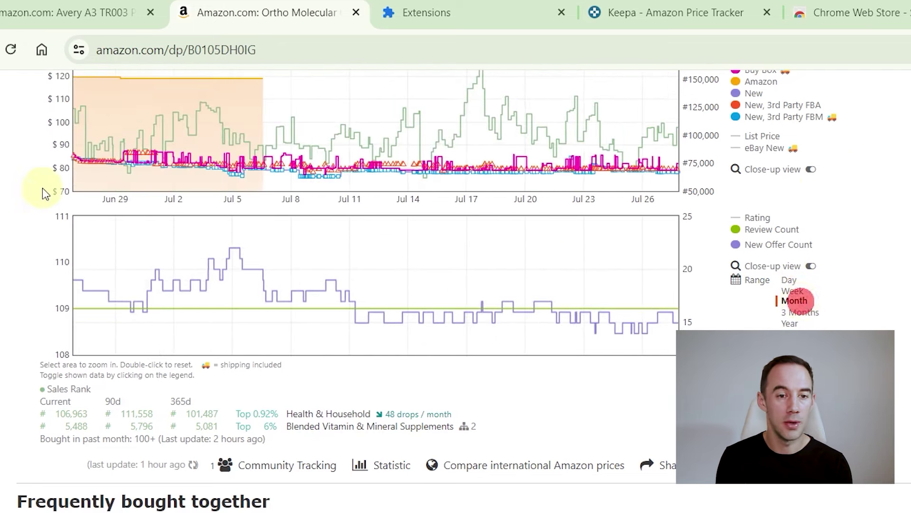
{"action": "scroll", "coordinate": [522, 252], "scroll_direction": "up", "scroll_amount": 2}
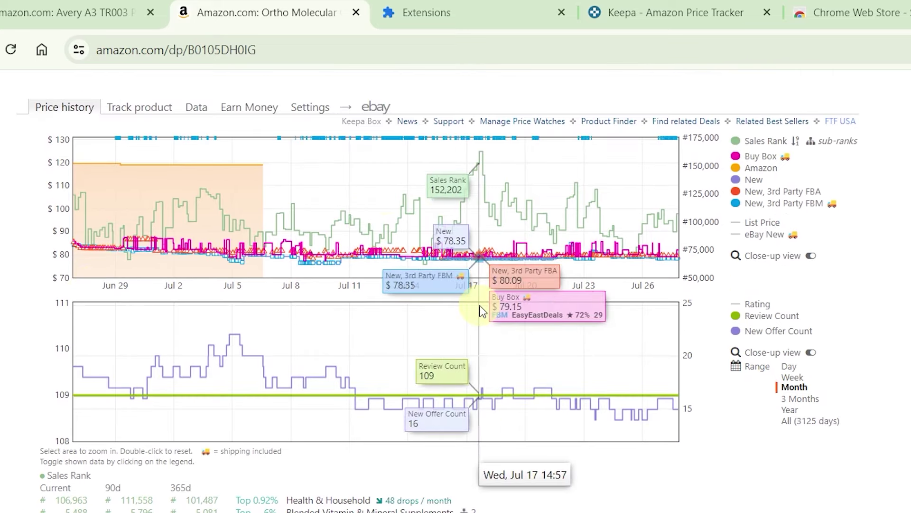
{"action": "left_click", "coordinate": [807, 397]}
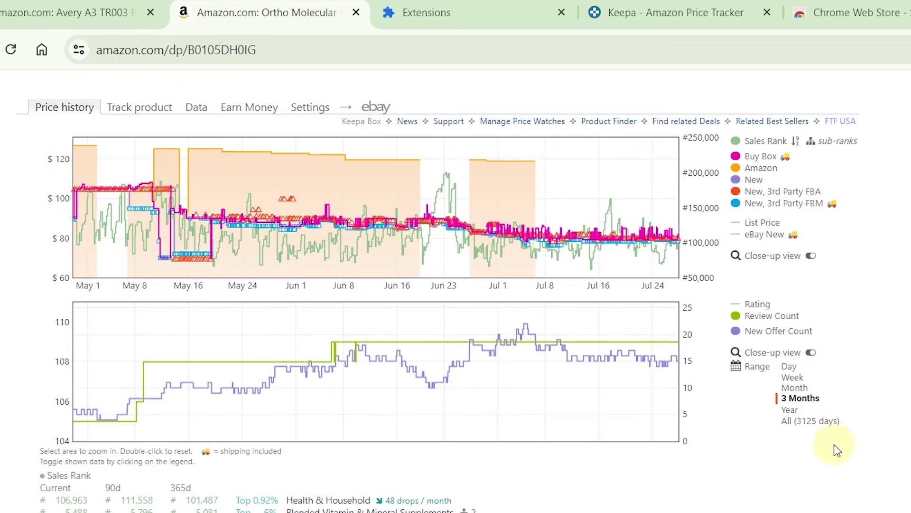
{"action": "left_click", "coordinate": [797, 410]}
{"action": "left_click", "coordinate": [830, 422]}
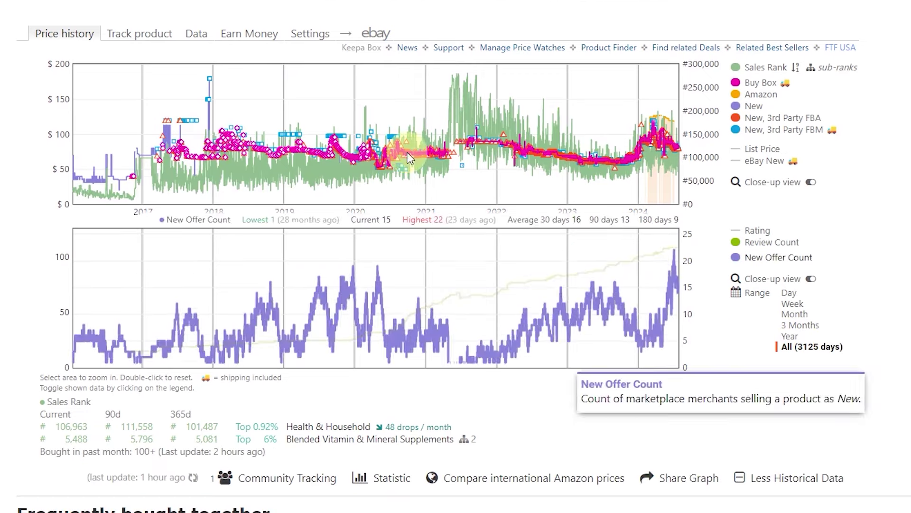
Step: Zoom the graph into about 2019 to 2022, narrow it to June to September 2021, and restore the full history
{"action": "left_click_drag", "start_coordinate": [319, 194], "coordinate": [540, 187]}
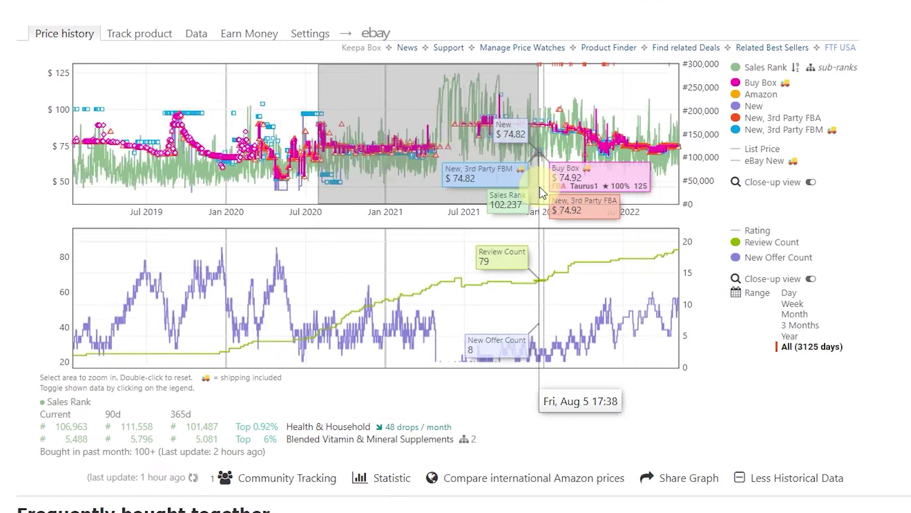
{"action": "left_click_drag", "start_coordinate": [446, 183], "coordinate": [504, 188]}
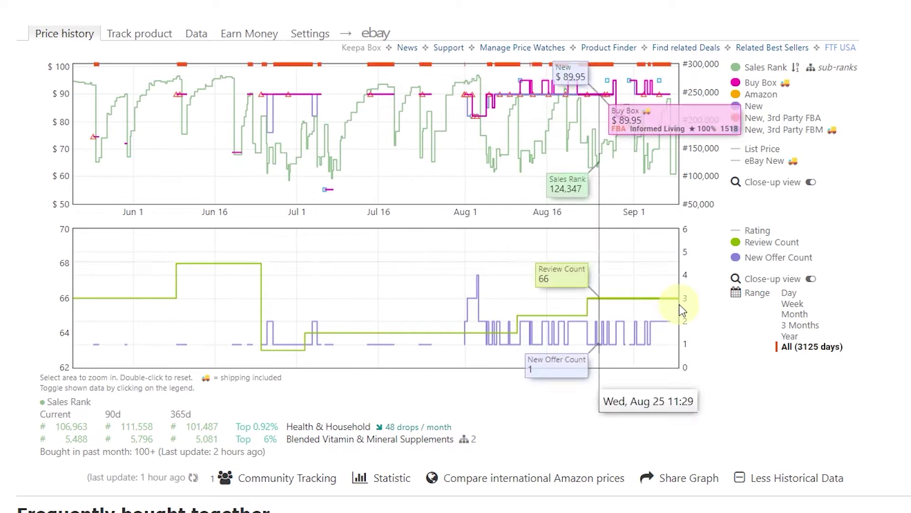
{"action": "left_click", "coordinate": [790, 336]}
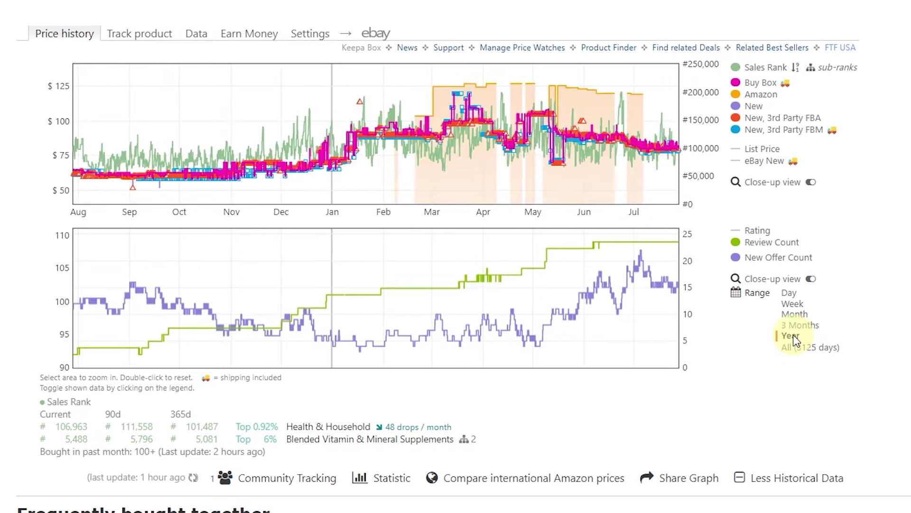
{"action": "left_click", "coordinate": [800, 325]}
{"action": "left_click", "coordinate": [819, 346]}
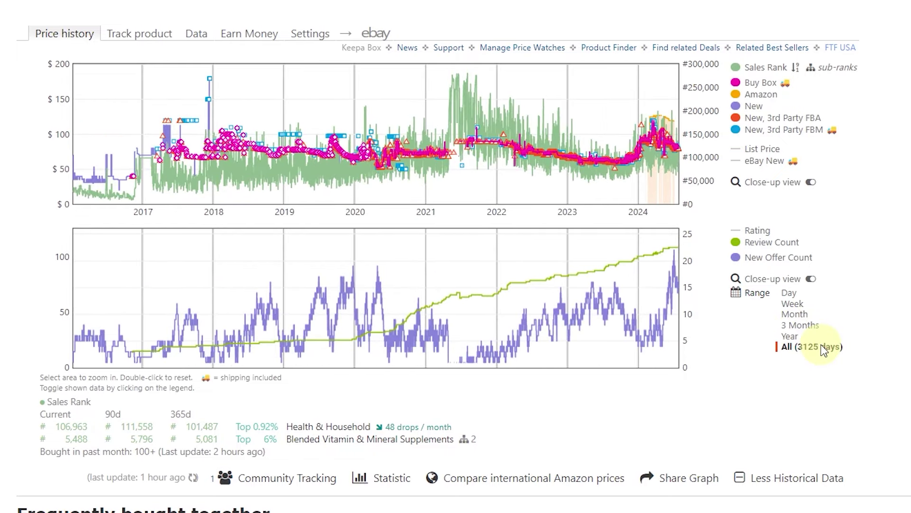
Step: Compare the 3 Months, Year and All ranges with the sales rank averages below the graph, and zoom back to the past year
{"action": "left_click", "coordinate": [800, 324]}
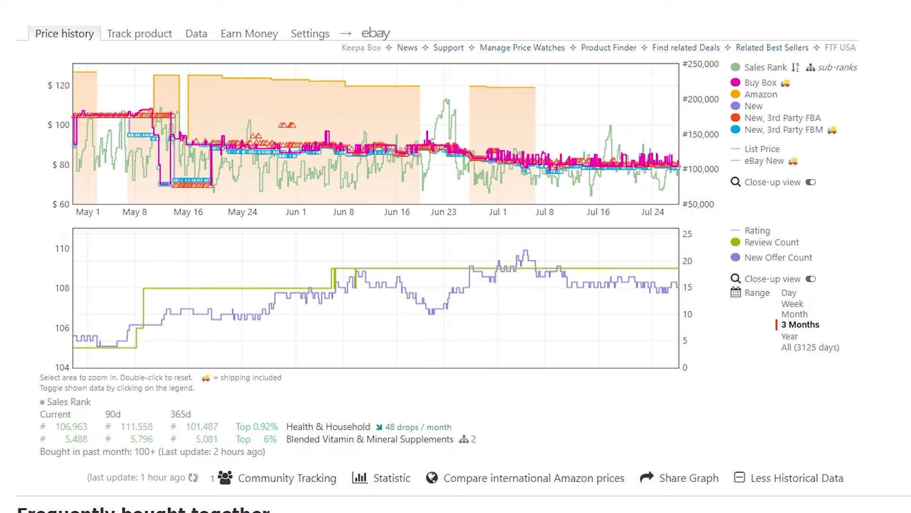
{"action": "left_click", "coordinate": [801, 335]}
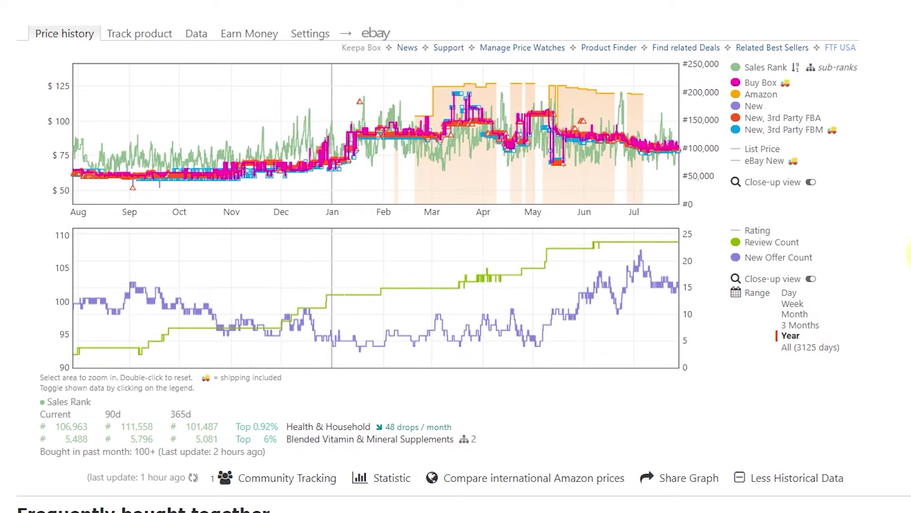
{"action": "left_click", "coordinate": [815, 347]}
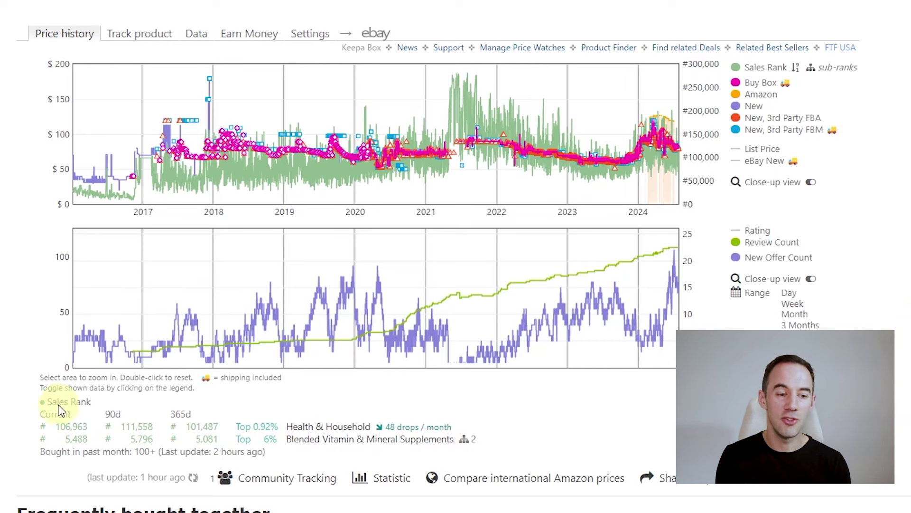
{"action": "left_click_drag", "start_coordinate": [607, 142], "coordinate": [688, 123]}
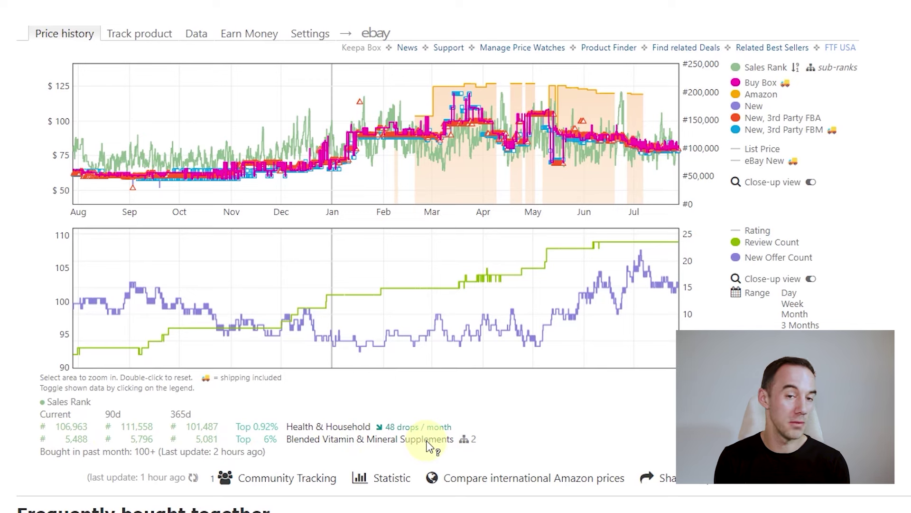
Step: Check the Health & Household rank drops per month against the Sales Rank curve over the Month range
{"action": "mouse_move", "coordinate": [401, 431]}
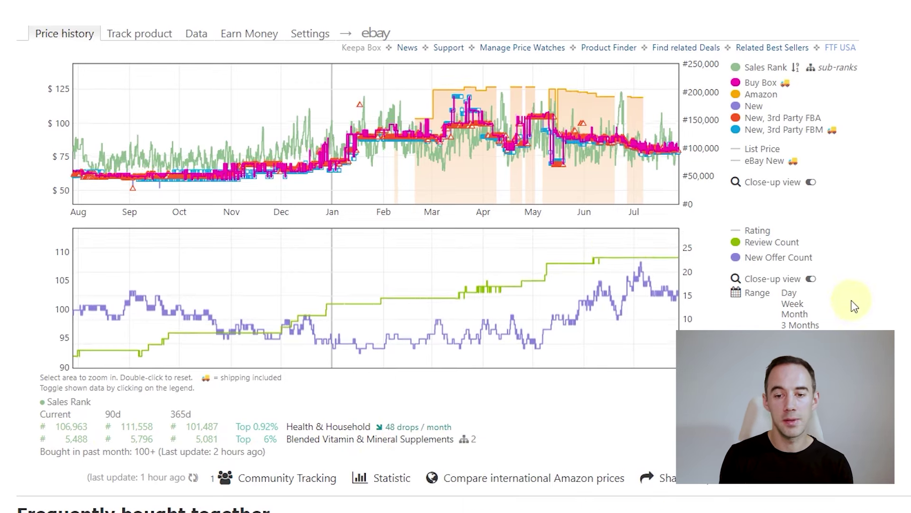
{"action": "left_click", "coordinate": [800, 314]}
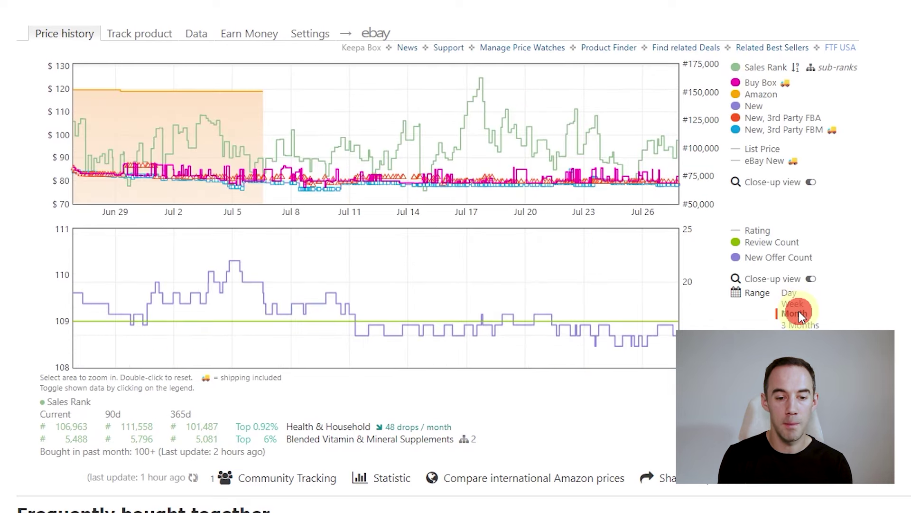
{"action": "mouse_move", "coordinate": [767, 70]}
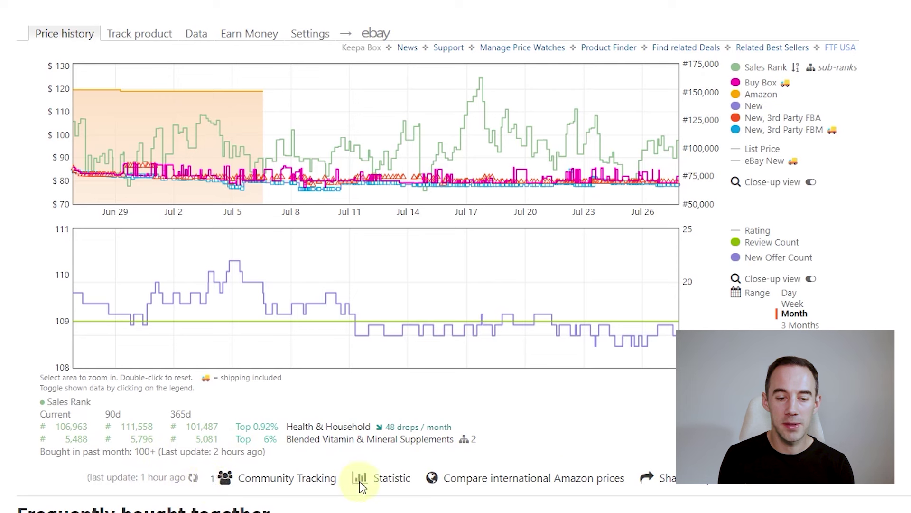
Step: Examine the community tracking details and the product's price tracking form, and return to the price history
{"action": "mouse_move", "coordinate": [264, 481]}
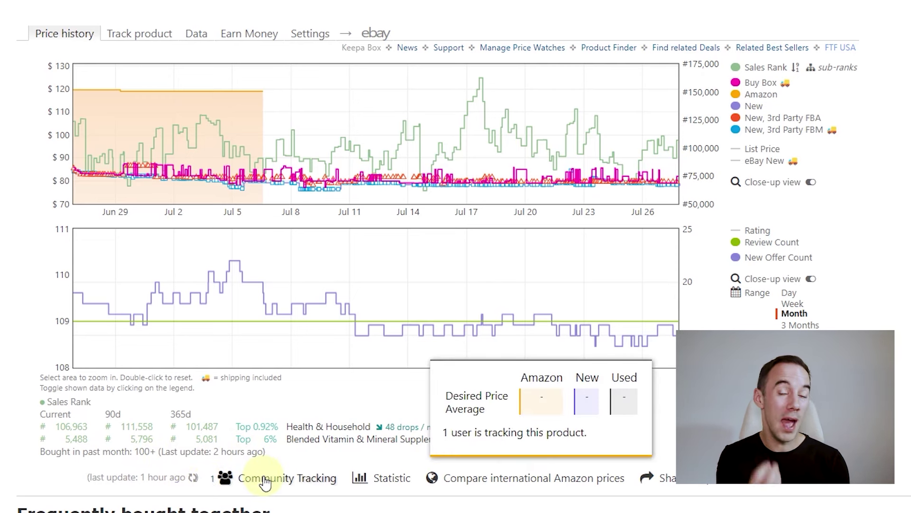
{"action": "left_click", "coordinate": [139, 33]}
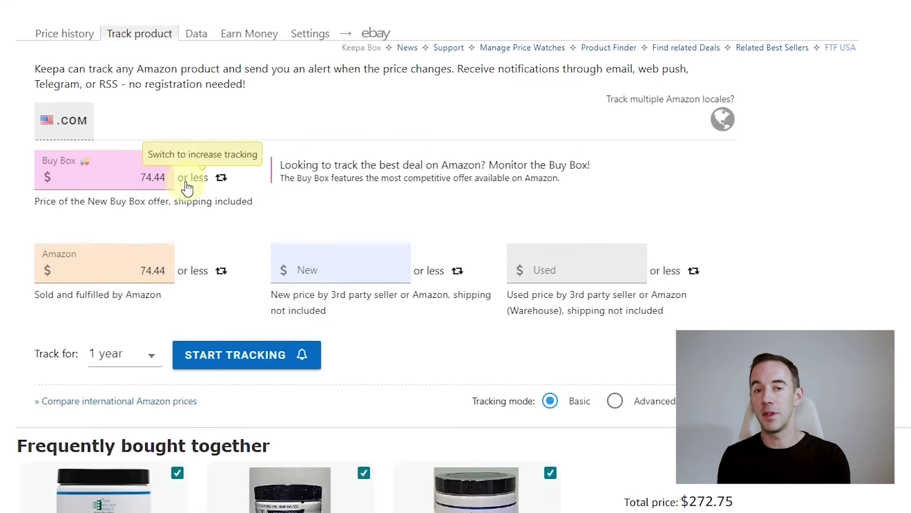
{"action": "left_click", "coordinate": [309, 263]}
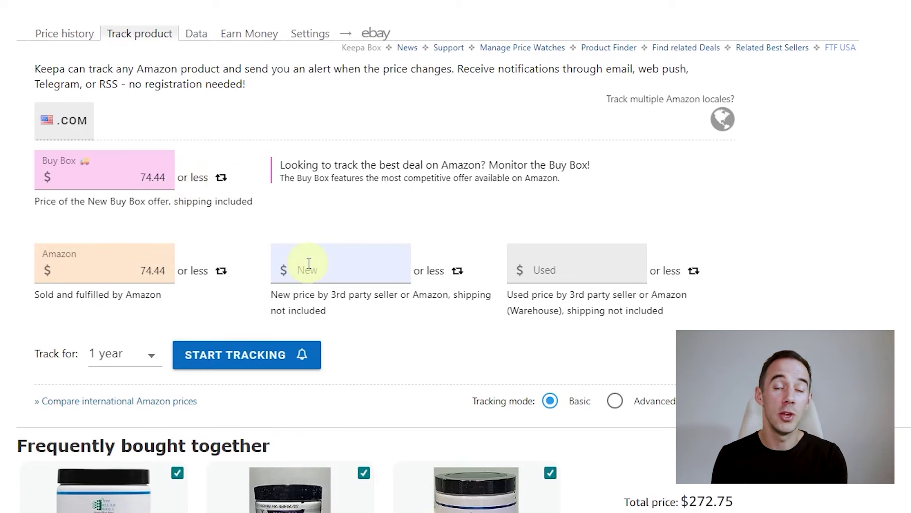
{"action": "left_click", "coordinate": [74, 33]}
{"action": "mouse_move", "coordinate": [265, 483]}
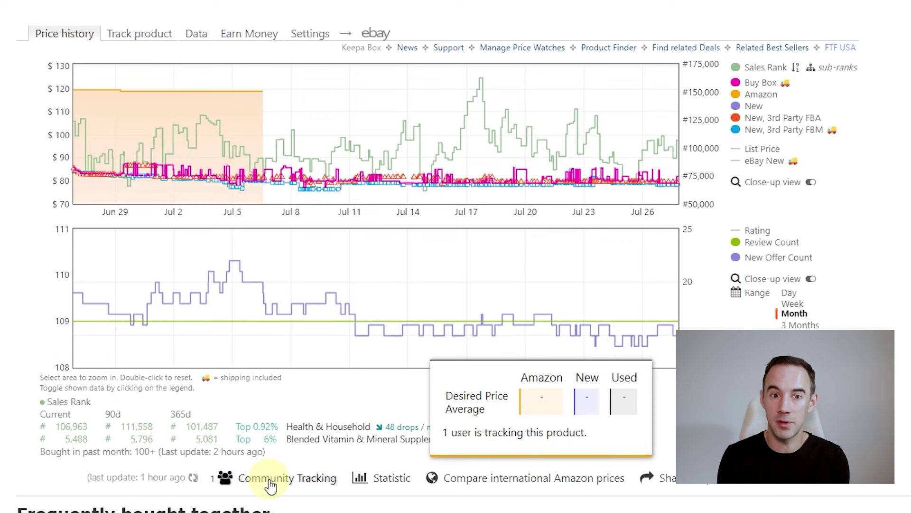
Step: Look over the Statistic, international price and graph sharing options, and collapse the extra historical data
{"action": "mouse_move", "coordinate": [377, 481]}
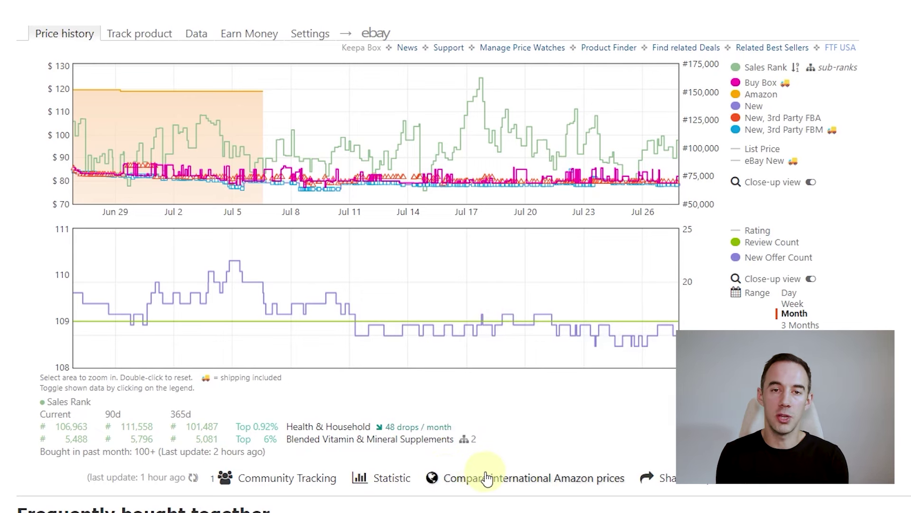
{"action": "scroll", "coordinate": [673, 463], "scroll_direction": "down", "scroll_amount": 1}
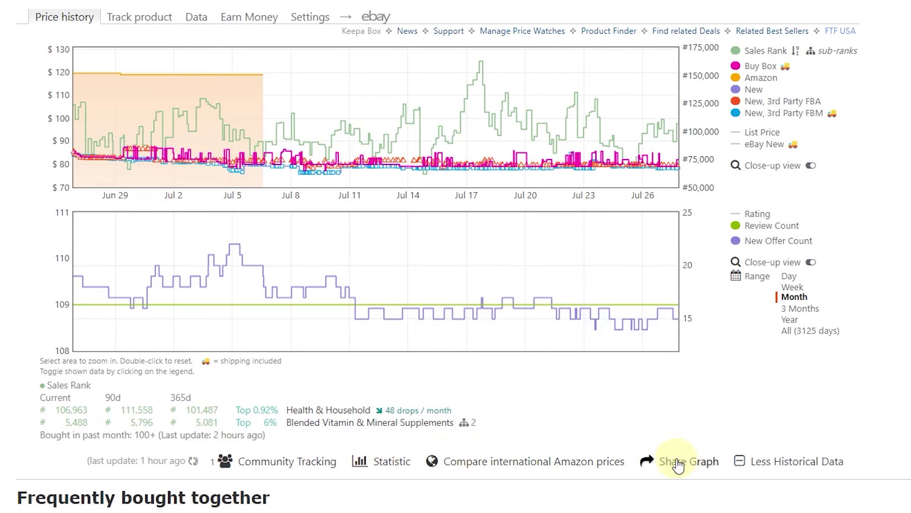
{"action": "left_click", "coordinate": [766, 466]}
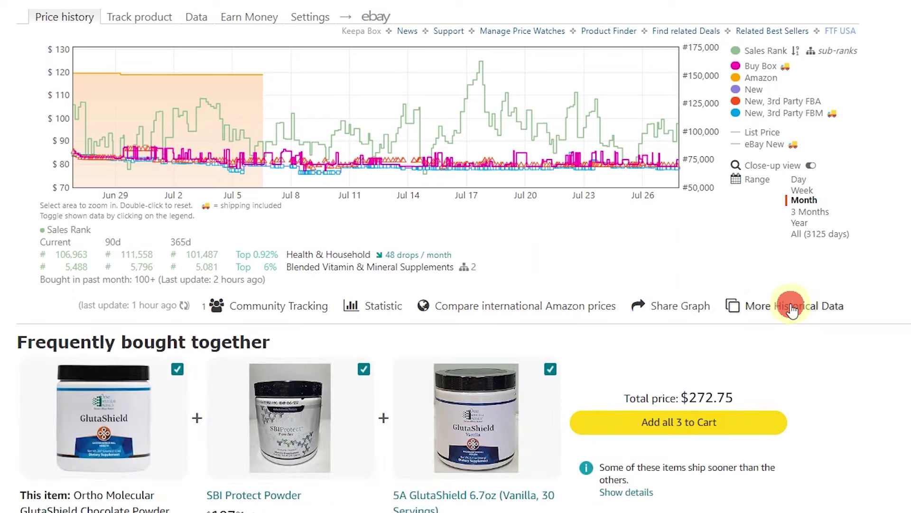
Step: Expand the extra historical data below the price graph, and look over the product's price tracking form
{"action": "left_click", "coordinate": [791, 308]}
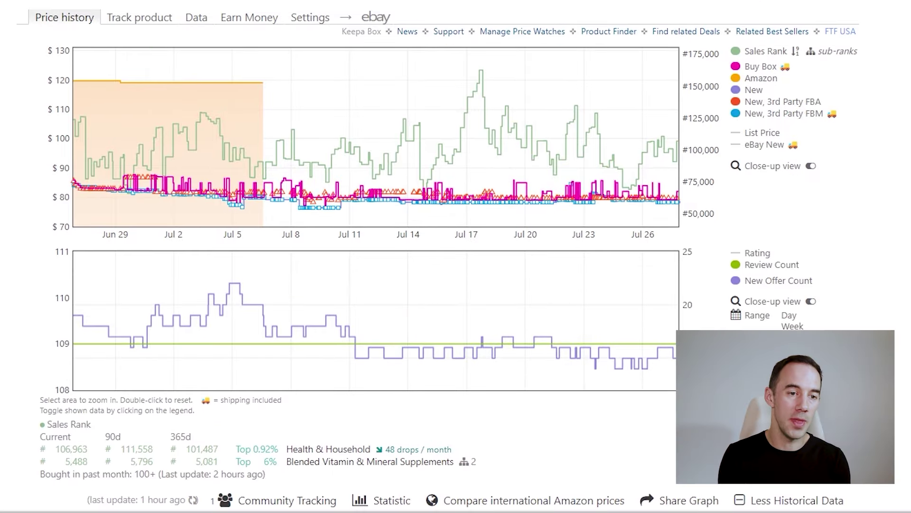
{"action": "left_click", "coordinate": [157, 18]}
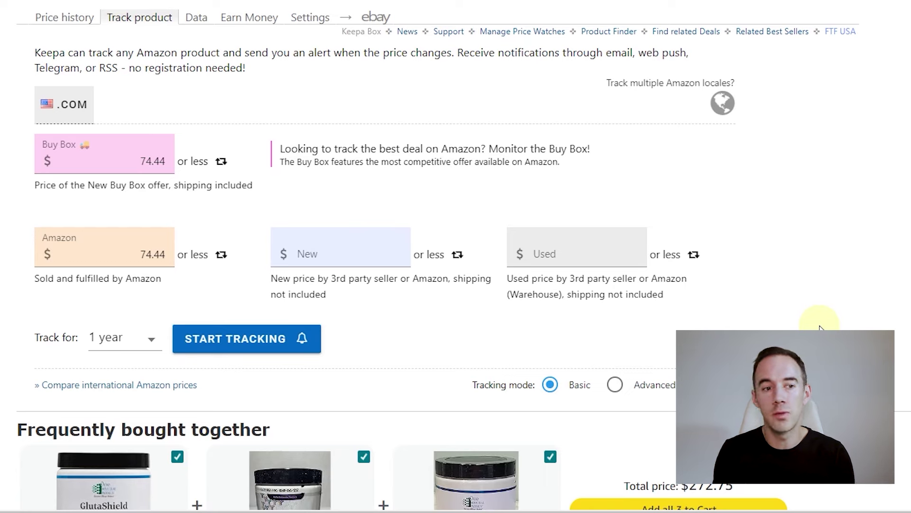
Step: Examine the product data details, from sales rank reference and reviews through fees, categories and product codes to package dimensions and weight
{"action": "left_click", "coordinate": [199, 19]}
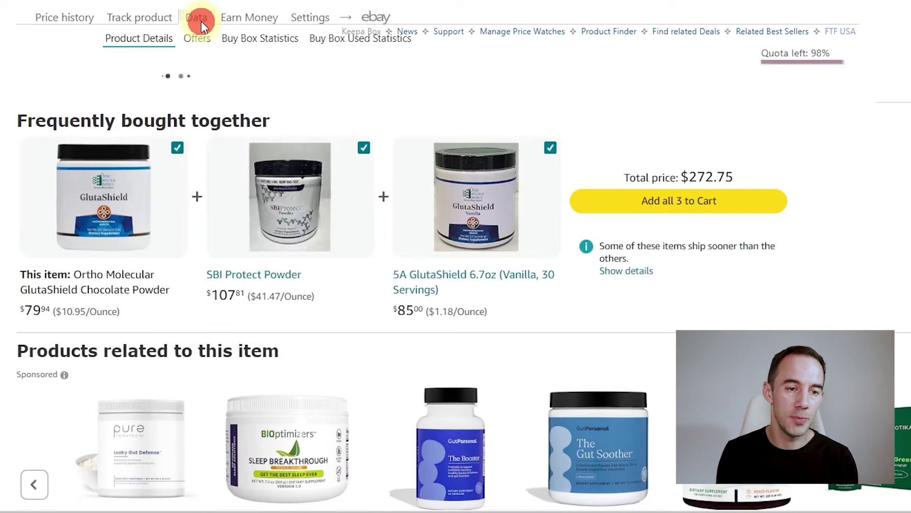
{"action": "left_click", "coordinate": [163, 45]}
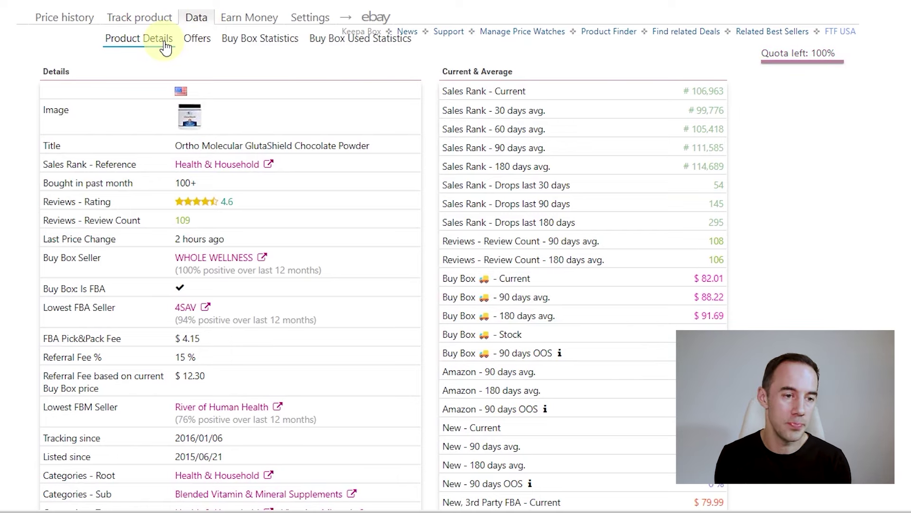
{"action": "scroll", "coordinate": [5, 223], "scroll_direction": "down", "scroll_amount": 3}
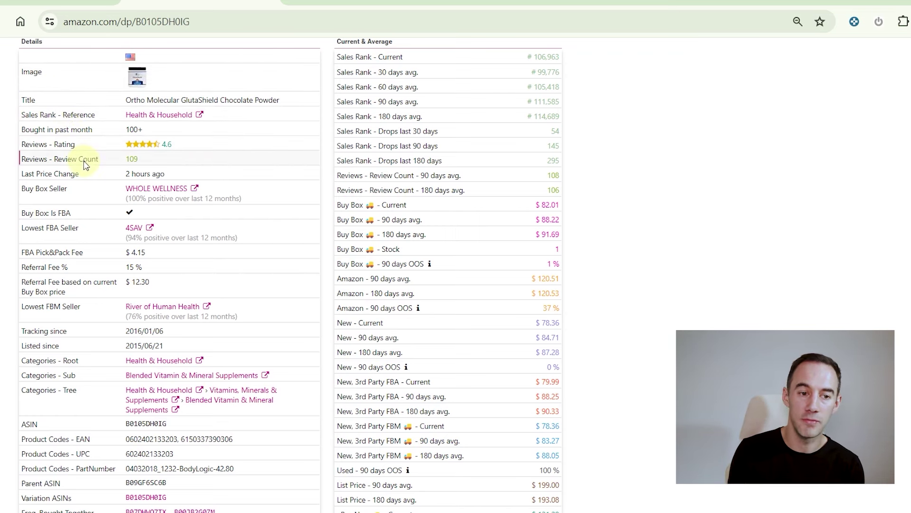
{"action": "scroll", "coordinate": [85, 162], "scroll_direction": "down", "scroll_amount": 4}
{"action": "mouse_move", "coordinate": [164, 238]}
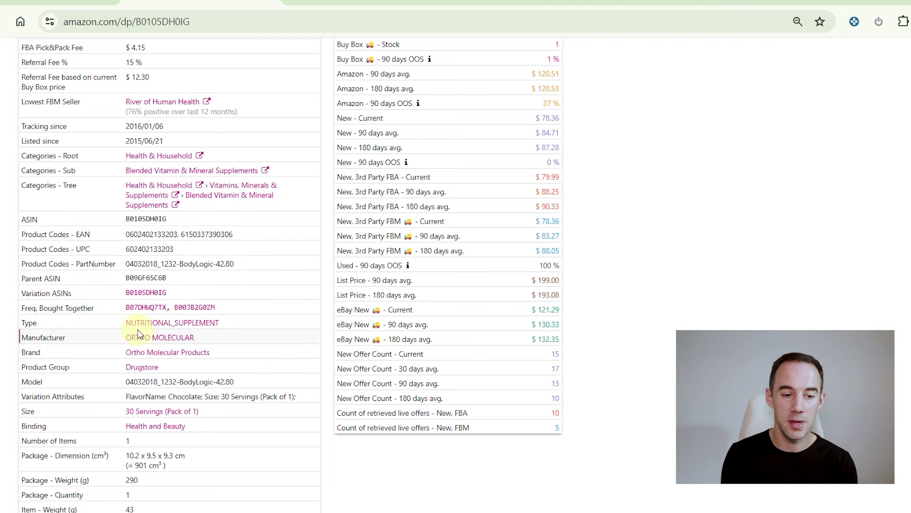
{"action": "scroll", "coordinate": [138, 334], "scroll_direction": "down", "scroll_amount": 2}
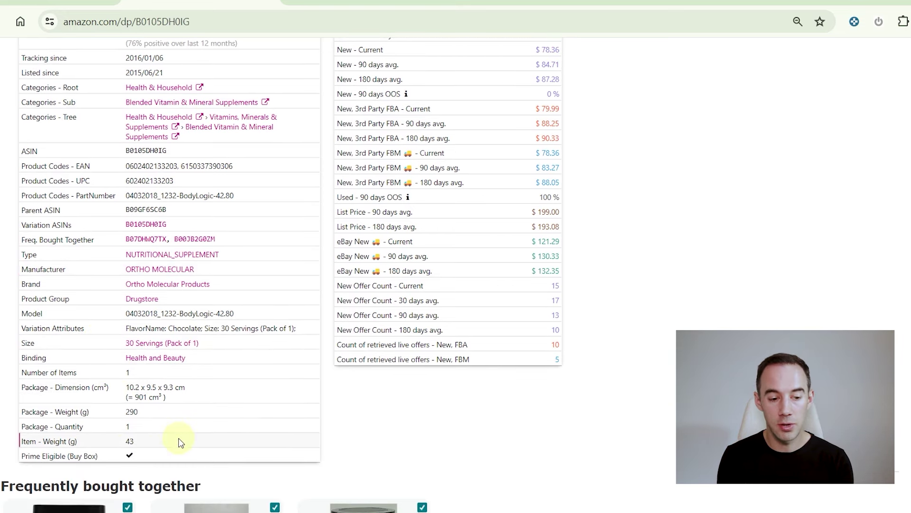
Step: Review the current and average figures for sales rank, rank drops, Buy Box, Amazon, third-party prices and offer counts
{"action": "scroll", "coordinate": [181, 442], "scroll_direction": "up", "scroll_amount": 6}
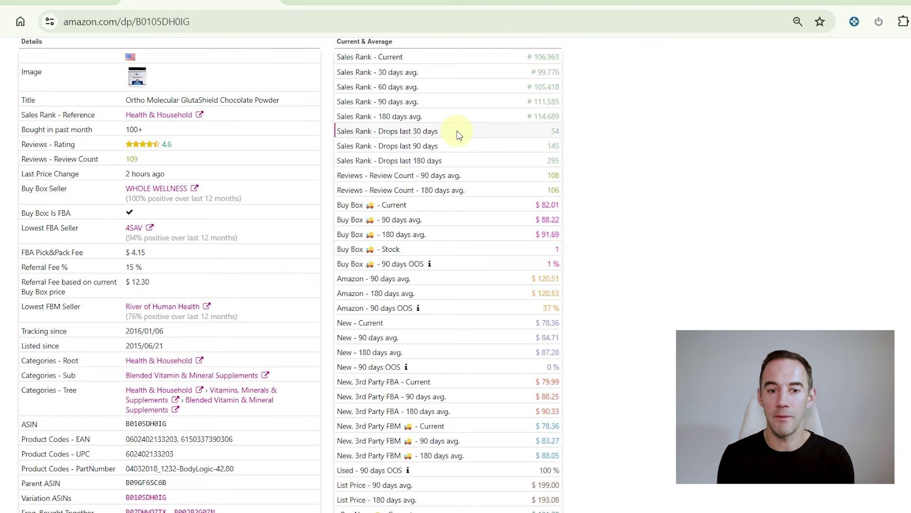
{"action": "scroll", "coordinate": [459, 136], "scroll_direction": "down", "scroll_amount": 3}
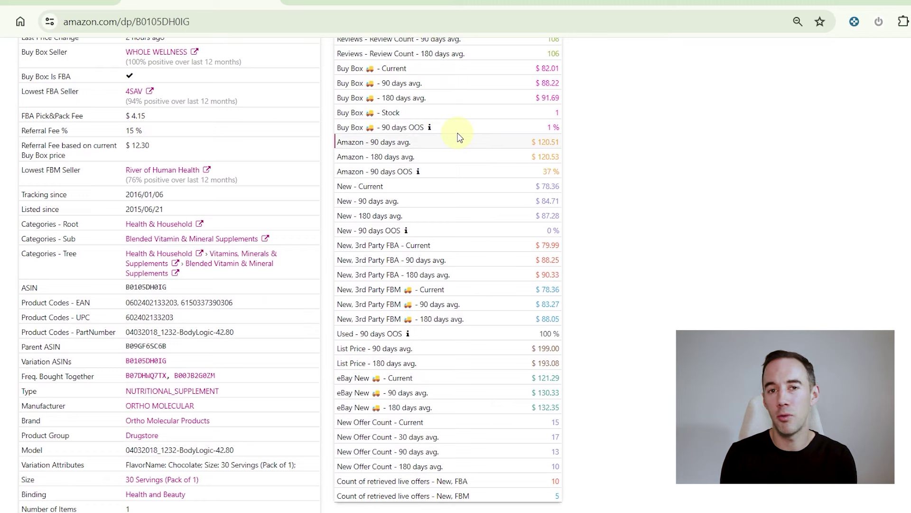
{"action": "scroll", "coordinate": [459, 137], "scroll_direction": "up", "scroll_amount": 6}
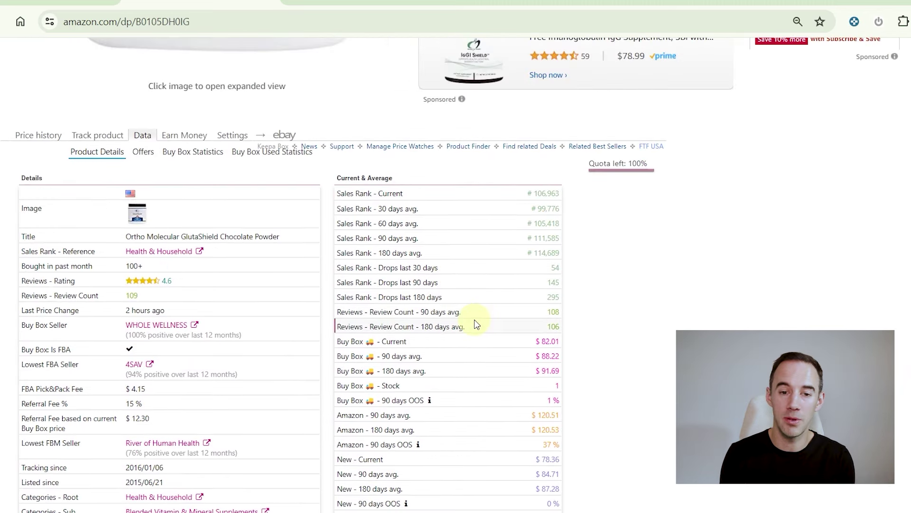
Step: Examine the offers' prices, sold estimates and stock histories, along with the sellers' ratings, review counts and last and first seen dates
{"action": "left_click", "coordinate": [144, 152]}
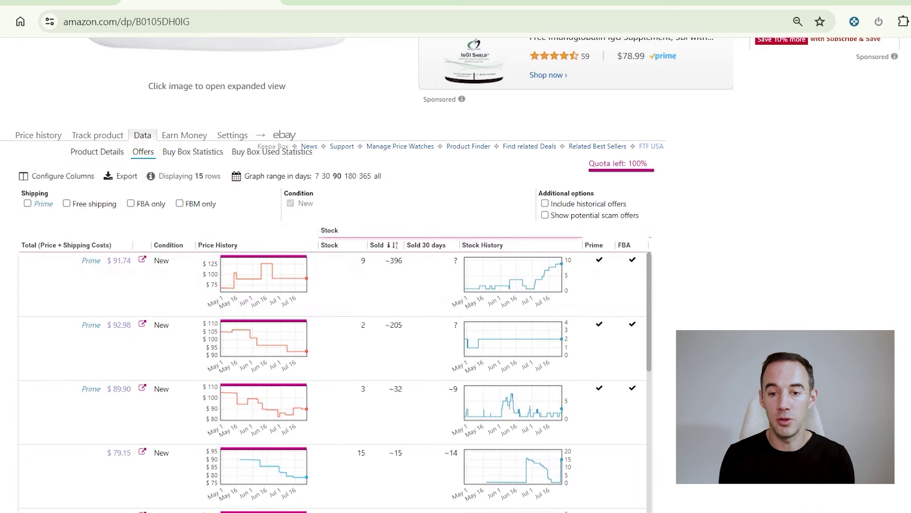
{"action": "scroll", "coordinate": [332, 276], "scroll_direction": "down", "scroll_amount": 3}
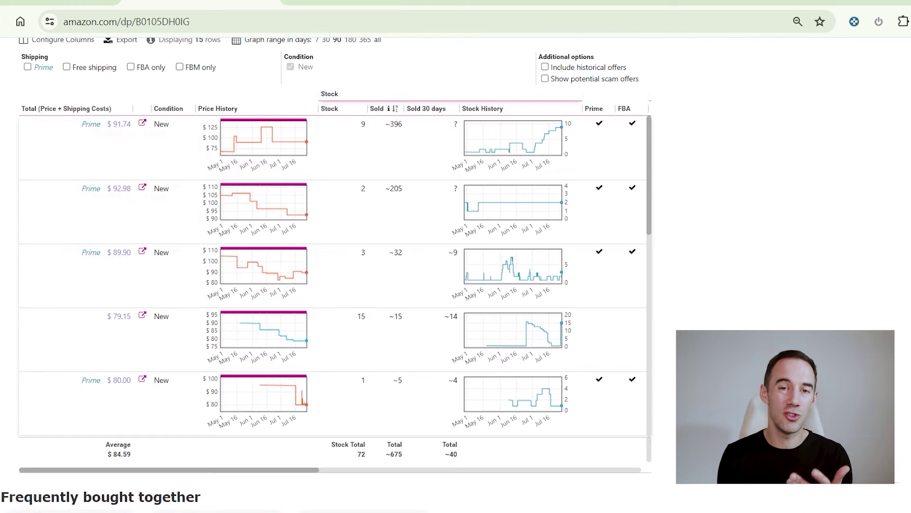
{"action": "scroll", "coordinate": [332, 275], "scroll_direction": "up", "scroll_amount": 2}
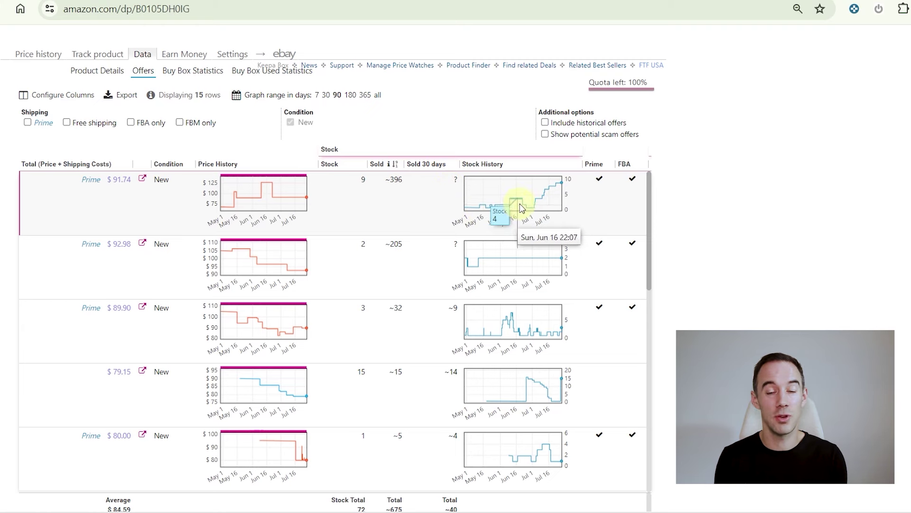
{"action": "scroll", "coordinate": [669, 177], "scroll_direction": "down", "scroll_amount": 2}
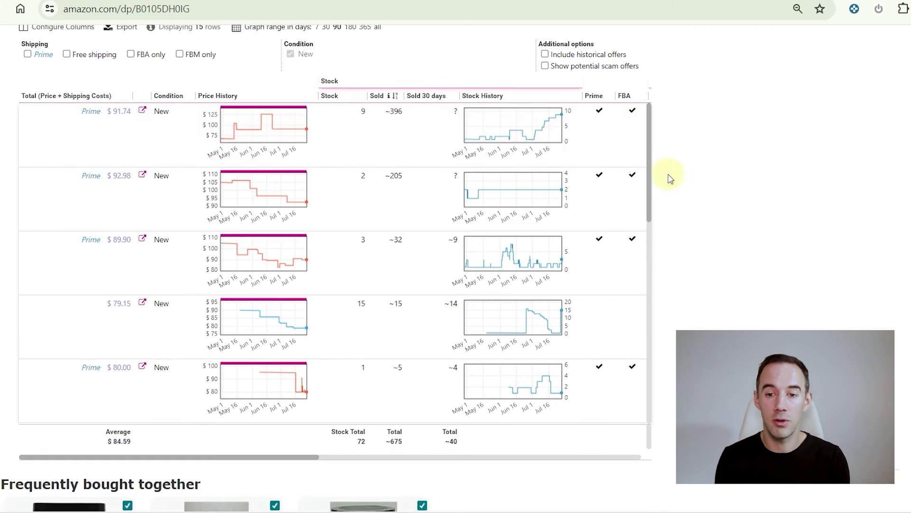
{"action": "left_click_drag", "start_coordinate": [302, 457], "coordinate": [582, 421]}
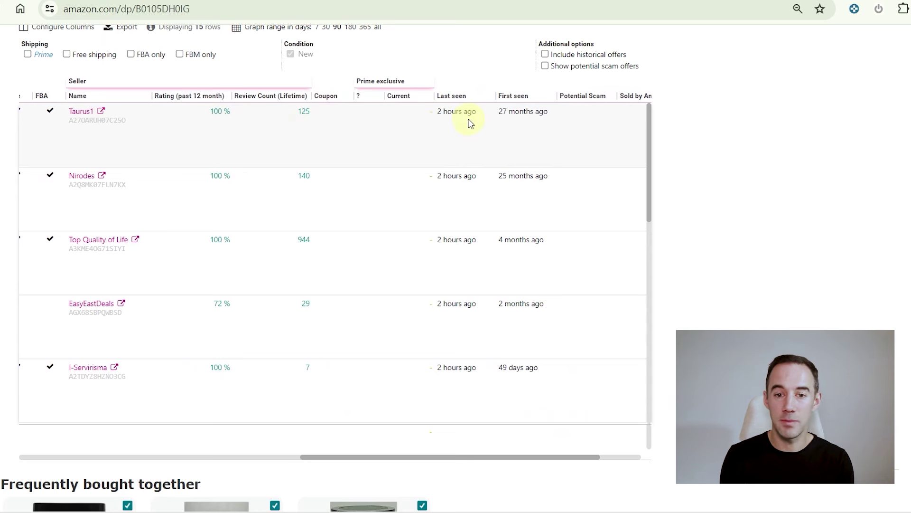
{"action": "left_click_drag", "start_coordinate": [486, 457], "coordinate": [421, 459]}
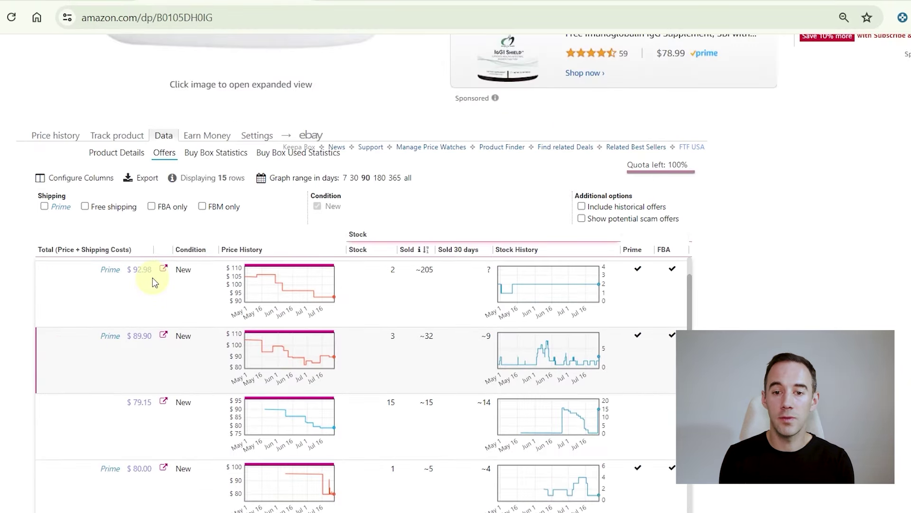
Step: Try the Prime, FBA only and historical offers filters on the offer list, and restore the unfiltered live offers
{"action": "scroll", "coordinate": [148, 218], "scroll_direction": "down", "scroll_amount": 2}
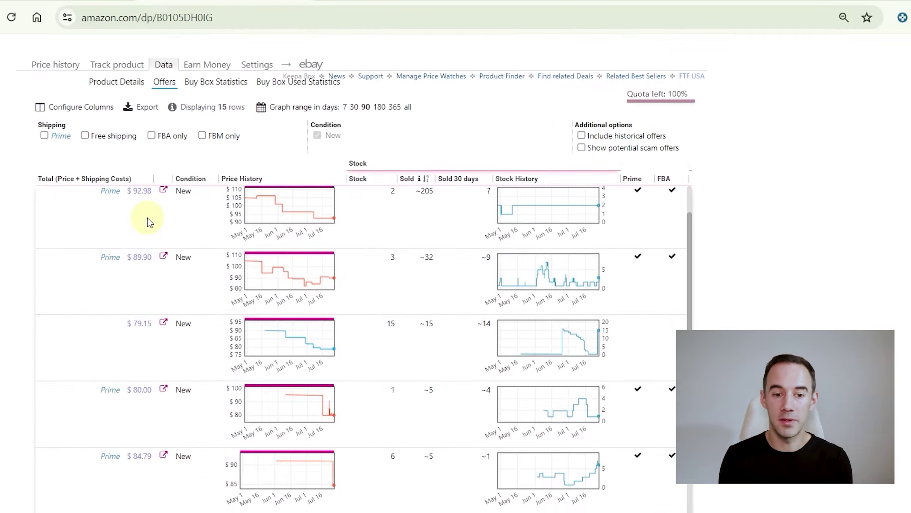
{"action": "left_click", "coordinate": [44, 137]}
{"action": "left_click", "coordinate": [44, 136]}
{"action": "left_click", "coordinate": [151, 137]}
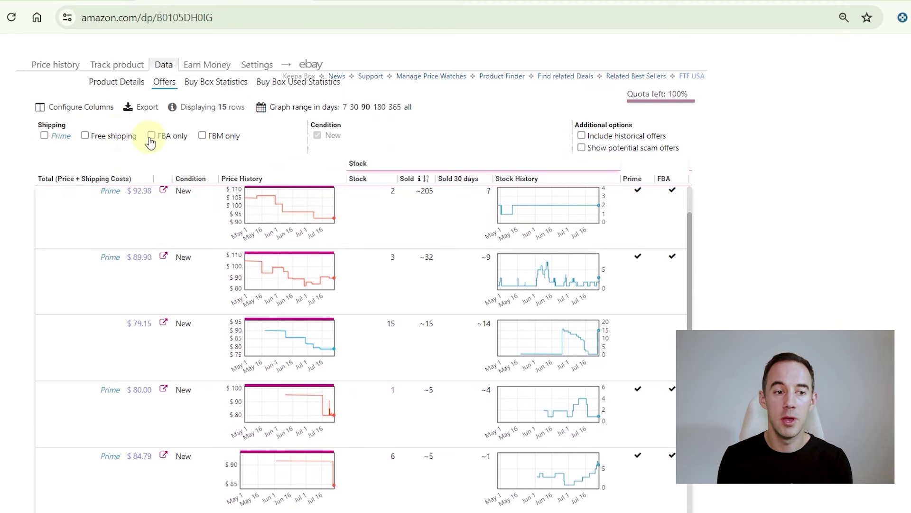
{"action": "left_click", "coordinate": [151, 137]}
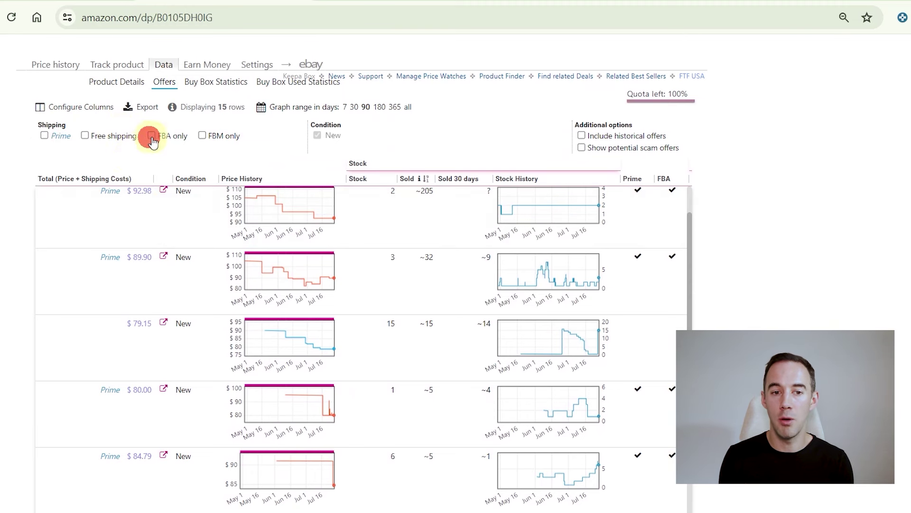
{"action": "left_click", "coordinate": [646, 140]}
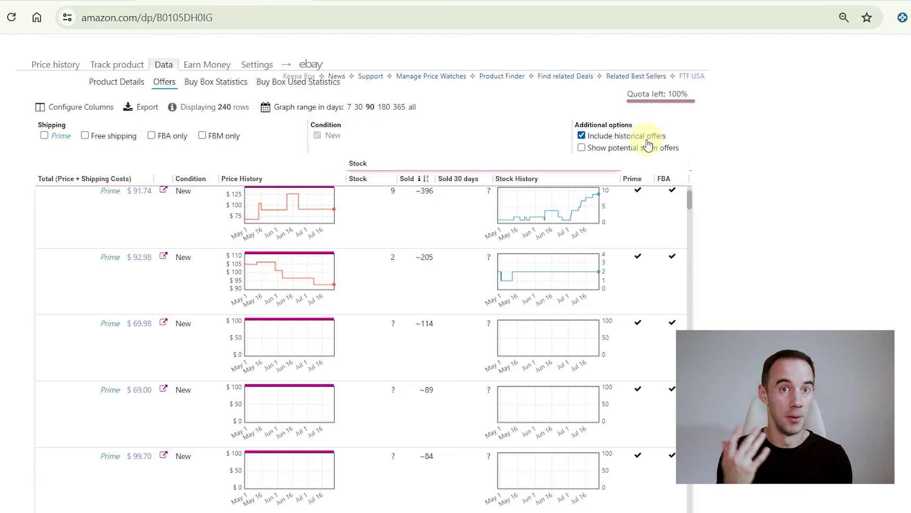
{"action": "left_click", "coordinate": [648, 142]}
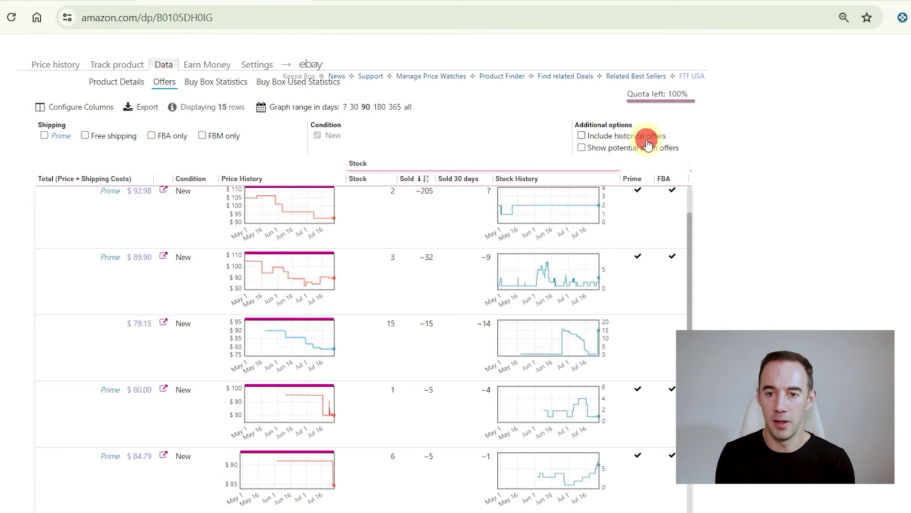
Step: Compare sellers' Buy Box win percentages over 90, 180 and 365 days, and check the Buy Box Used statistics
{"action": "left_click", "coordinate": [204, 85]}
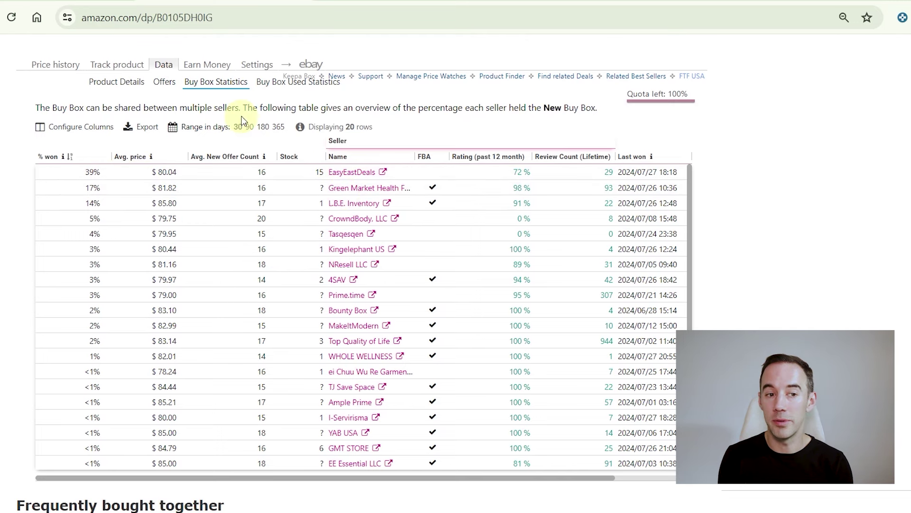
{"action": "left_click", "coordinate": [250, 127]}
{"action": "left_click", "coordinate": [262, 128]}
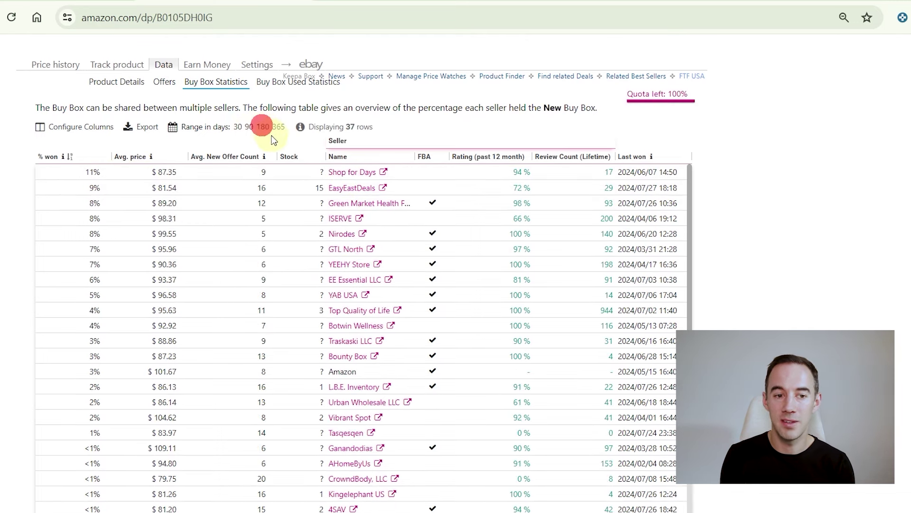
{"action": "left_click", "coordinate": [278, 126]}
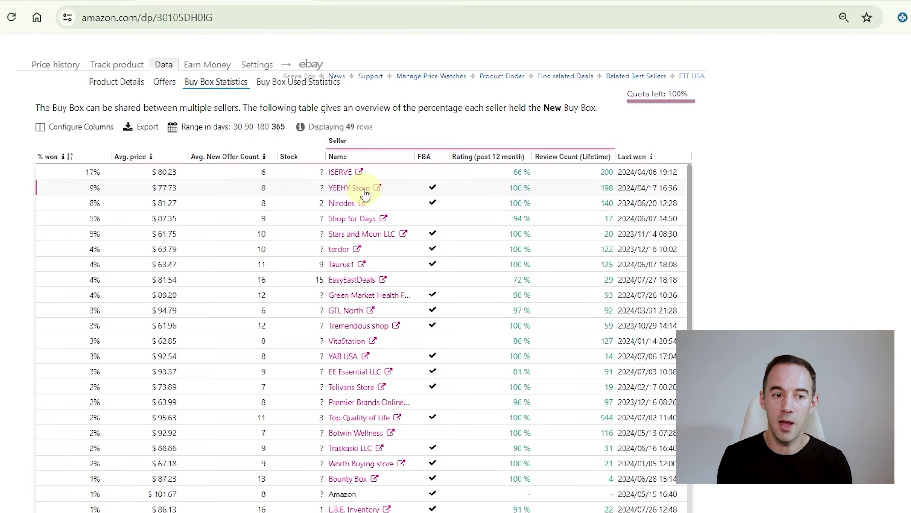
{"action": "left_click", "coordinate": [266, 86]}
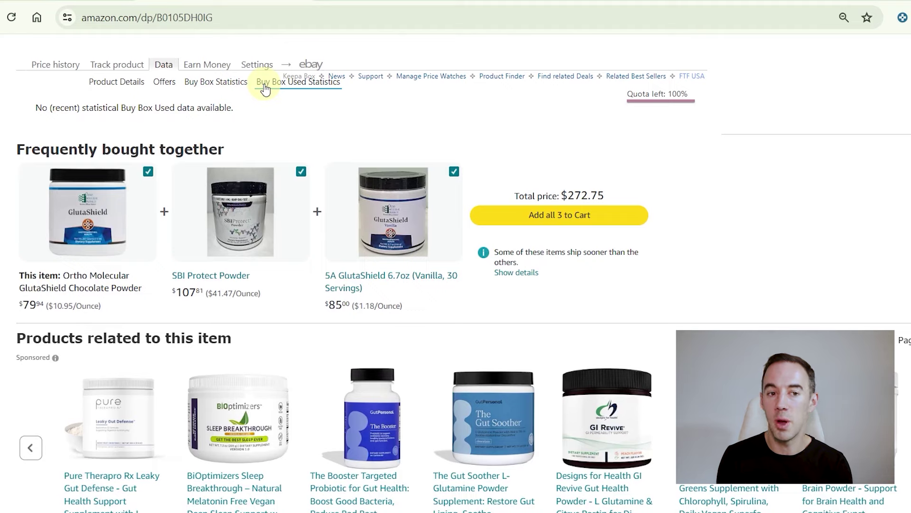
Step: Look over Keepa's chart appearance, tracking and add-on settings, and return to the price history
{"action": "left_click", "coordinate": [255, 66]}
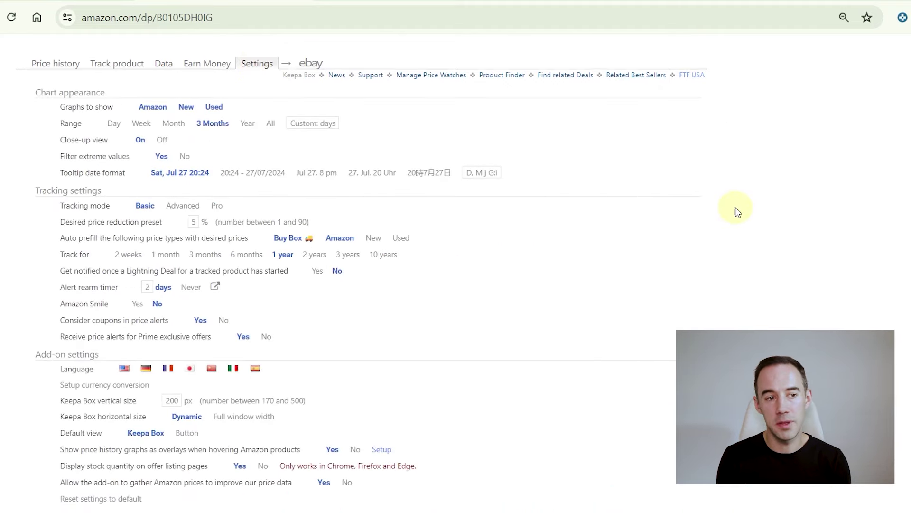
{"action": "scroll", "coordinate": [737, 209], "scroll_direction": "down", "scroll_amount": 2}
{"action": "scroll", "coordinate": [736, 212], "scroll_direction": "up", "scroll_amount": 1}
{"action": "scroll", "coordinate": [737, 212], "scroll_direction": "up", "scroll_amount": 1}
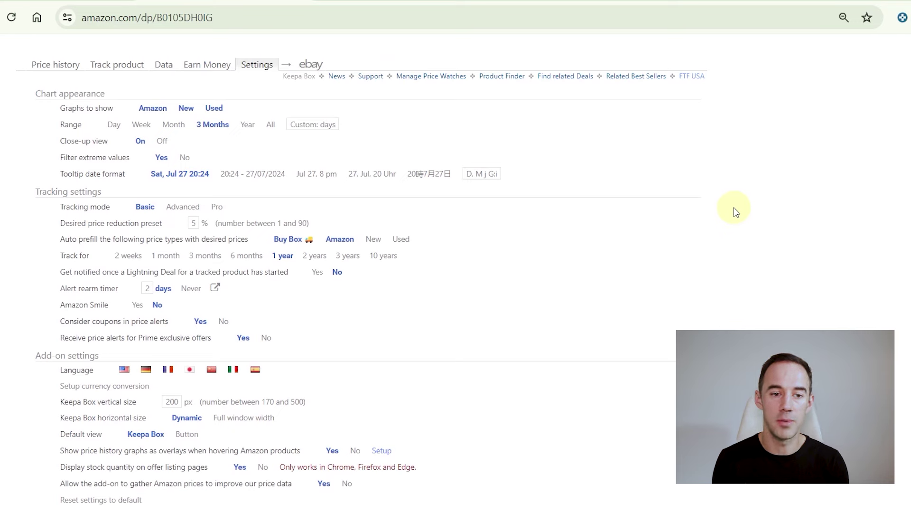
{"action": "left_click", "coordinate": [57, 65]}
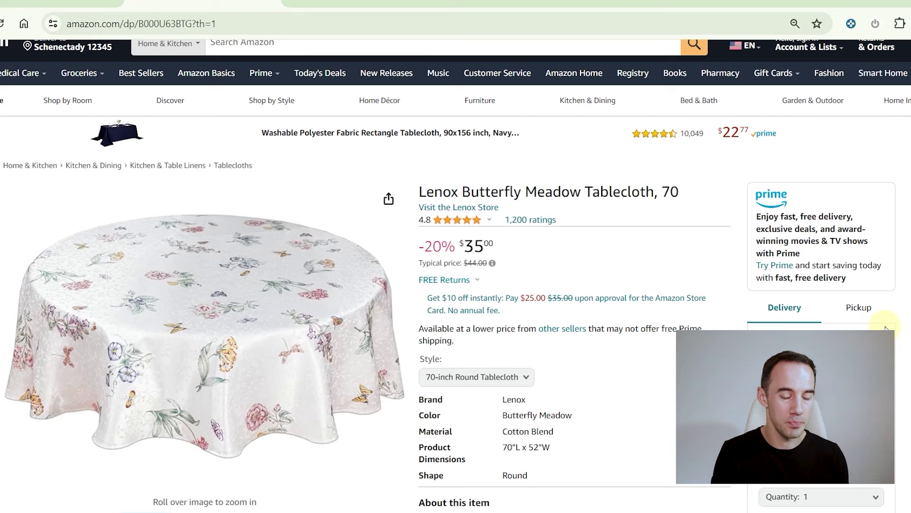
Step: Hide the New, 3rd Party FBA and New, 3rd Party FBM prices on the Lenox Butterfly Meadow Tablecloth's price graph
{"action": "scroll", "coordinate": [886, 329], "scroll_direction": "up", "scroll_amount": 1}
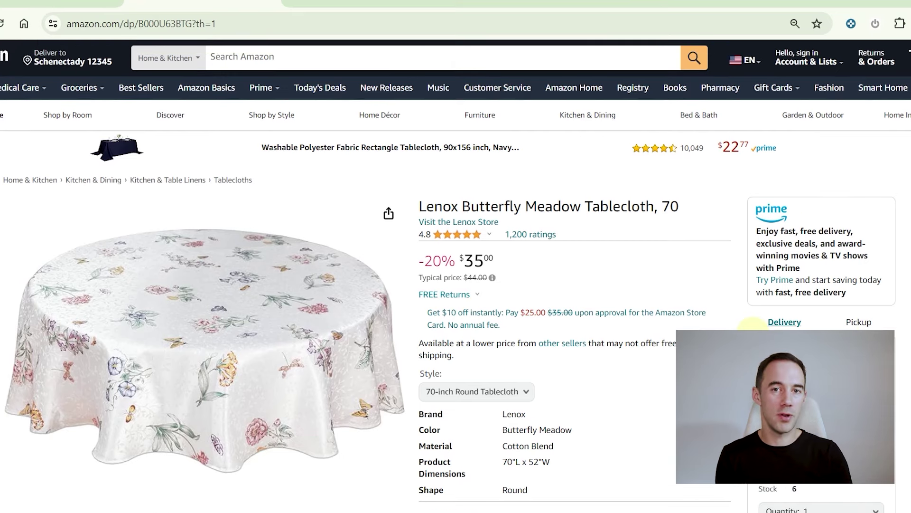
{"action": "scroll", "coordinate": [752, 322], "scroll_direction": "down", "scroll_amount": 15}
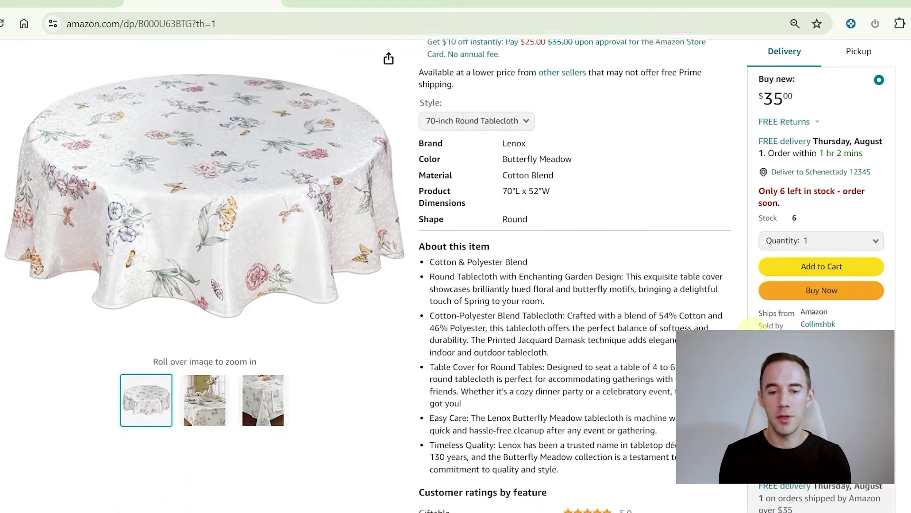
{"action": "scroll", "coordinate": [753, 322], "scroll_direction": "up", "scroll_amount": 2}
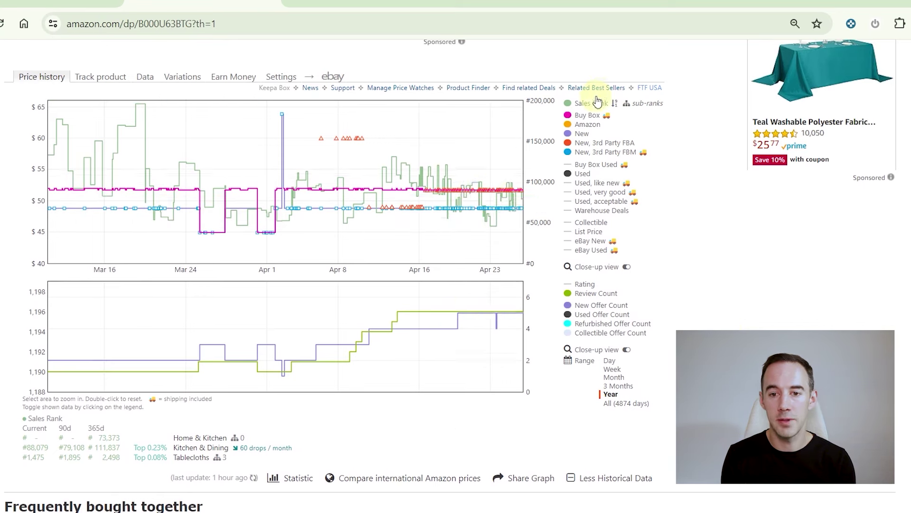
{"action": "mouse_move", "coordinate": [594, 117]}
{"action": "left_click", "coordinate": [593, 151]}
{"action": "left_click", "coordinate": [597, 141]}
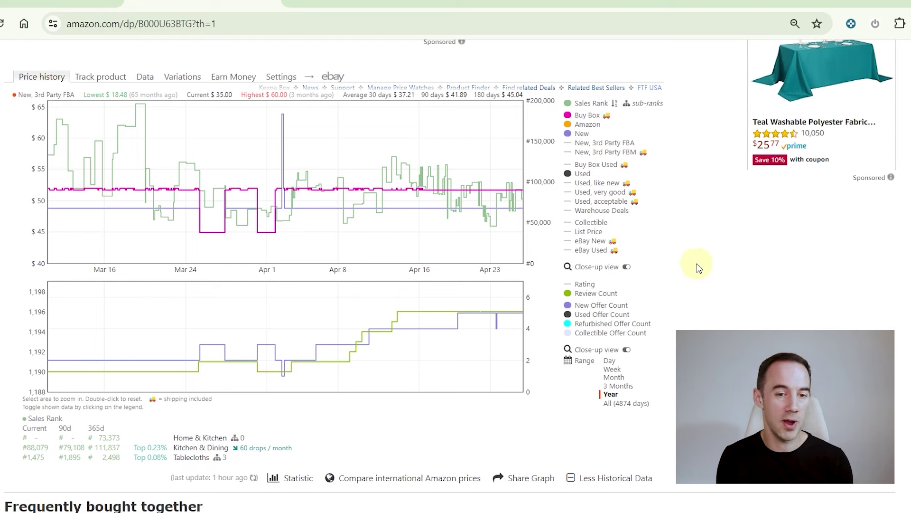
{"action": "mouse_move", "coordinate": [429, 219]}
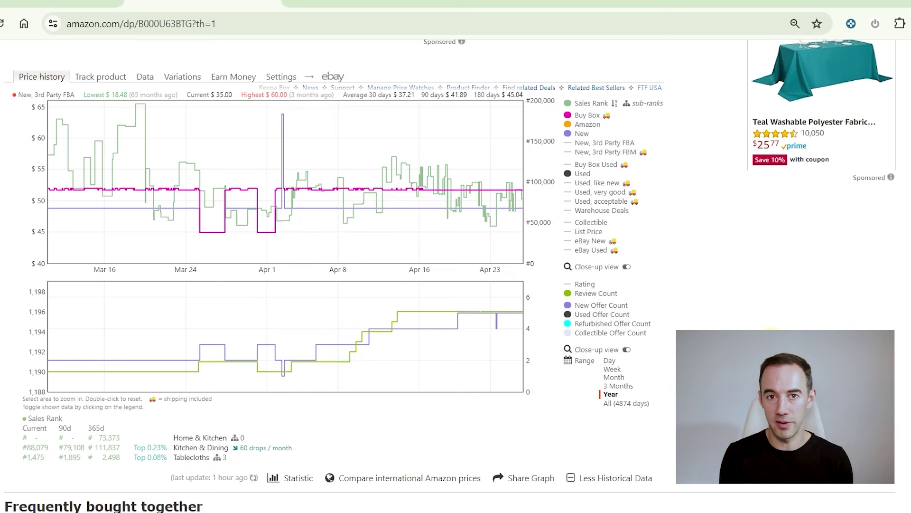
Step: Show the full Year range on the tablecloth's price graph and hide its Sales Rank curve
{"action": "left_click", "coordinate": [611, 393]}
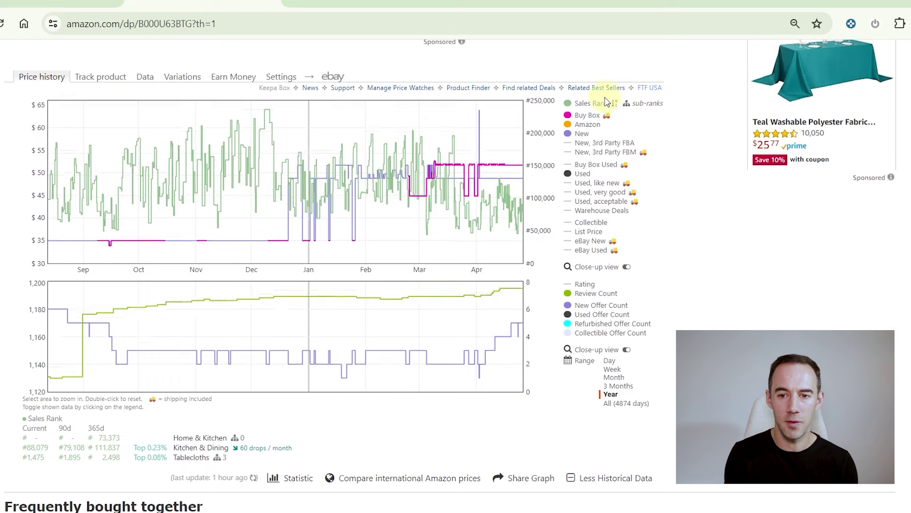
{"action": "left_click", "coordinate": [605, 103]}
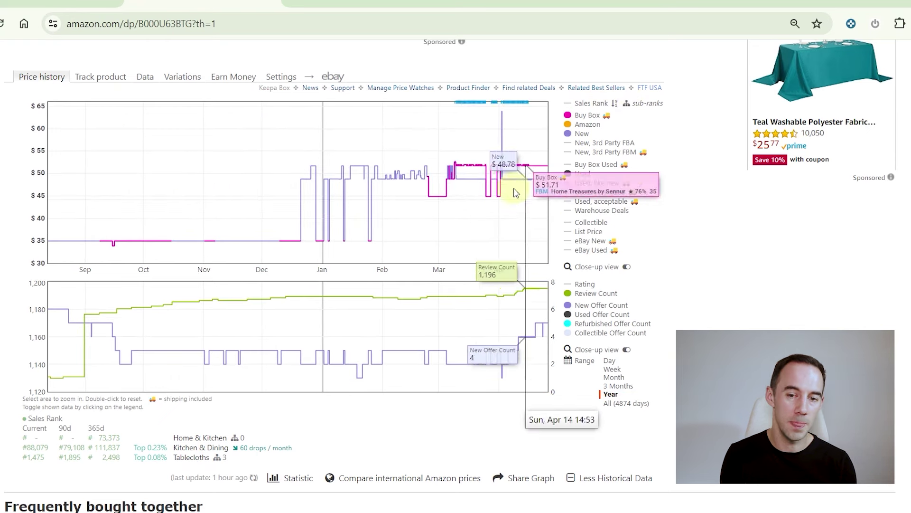
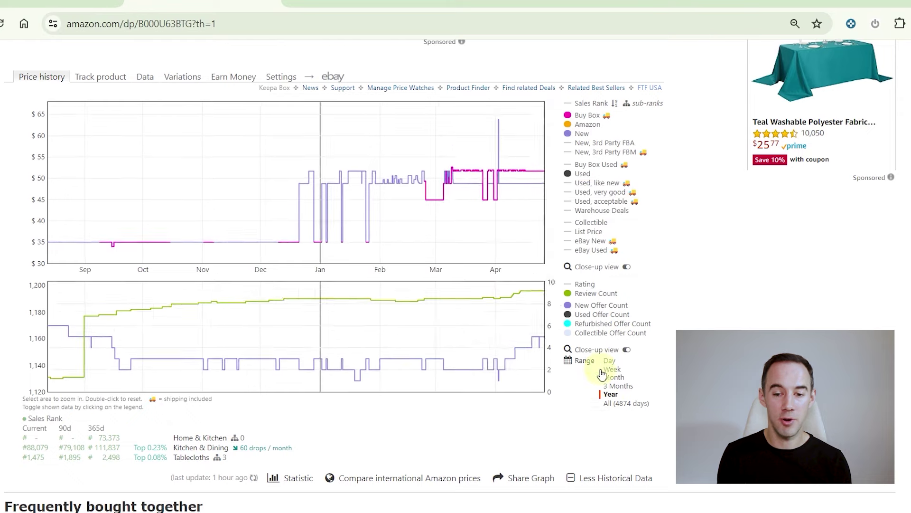
Step: Inspect March to early June on the tablecloth's graph, hide its Review Count curve, and restore the Year range
{"action": "left_click", "coordinate": [611, 395]}
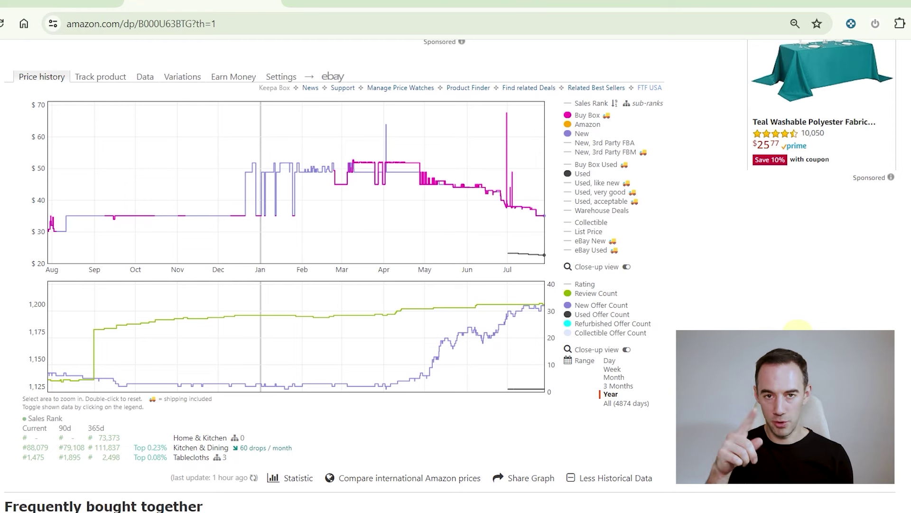
{"action": "mouse_move", "coordinate": [485, 254]}
{"action": "left_mouse_down"}
{"action": "mouse_move", "coordinate": [303, 256]}
{"action": "mouse_move", "coordinate": [360, 252]}
{"action": "mouse_move", "coordinate": [336, 249]}
{"action": "left_mouse_up"}
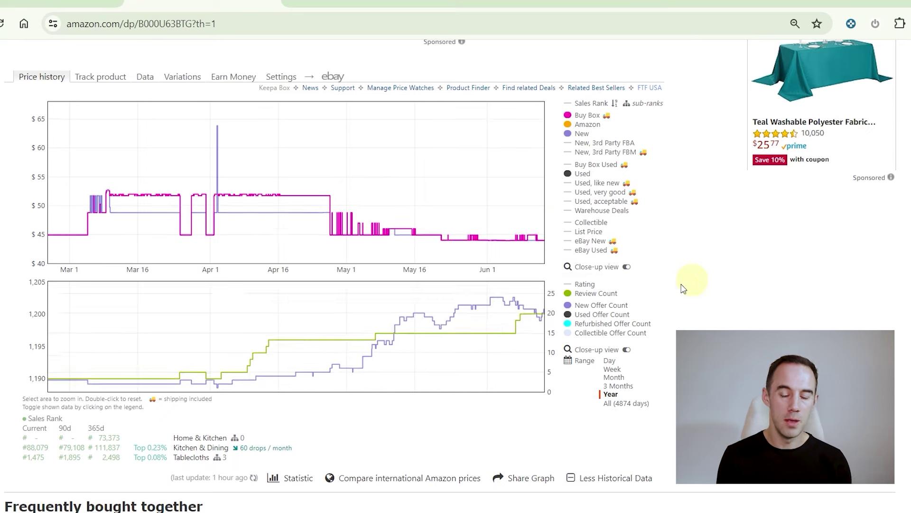
{"action": "left_click", "coordinate": [603, 296]}
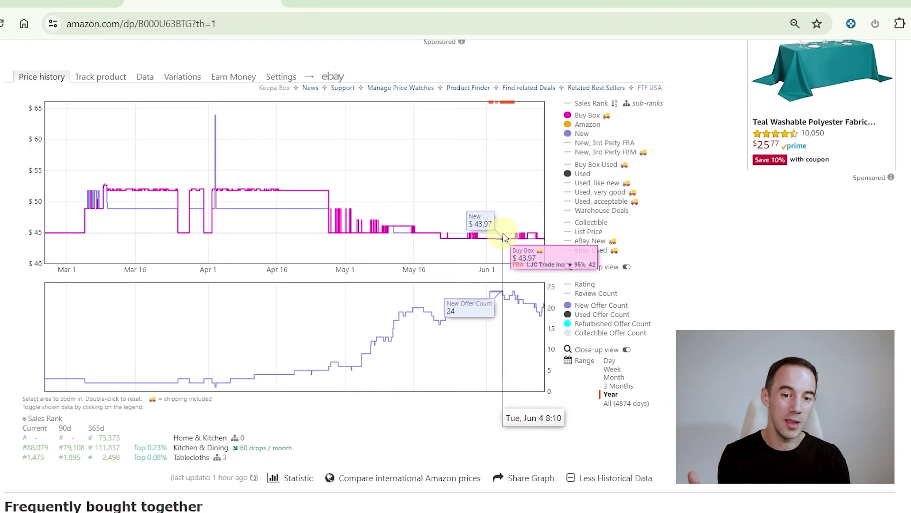
{"action": "left_click", "coordinate": [612, 396]}
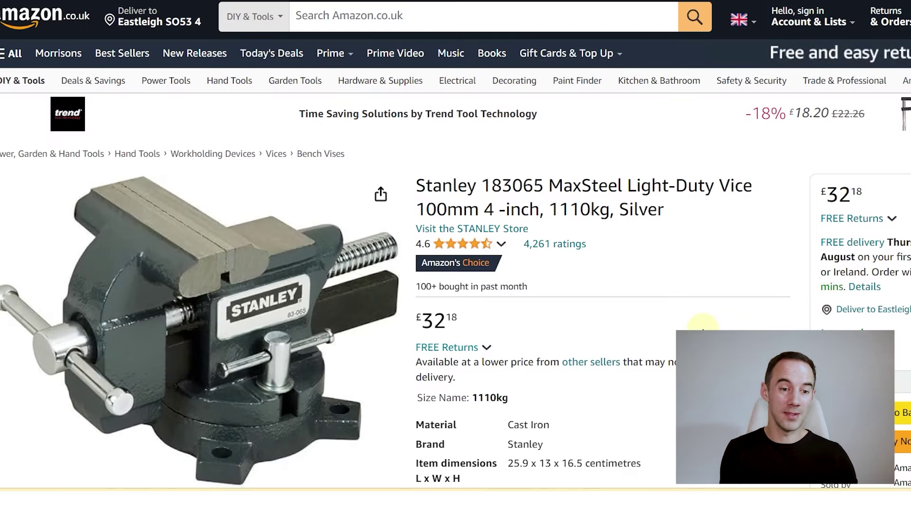
Step: Examine the Amazon and Buy Box price curves on the Stanley MaxSteel vice's 3-month Keepa graph
{"action": "scroll", "coordinate": [698, 315], "scroll_direction": "down", "scroll_amount": 3}
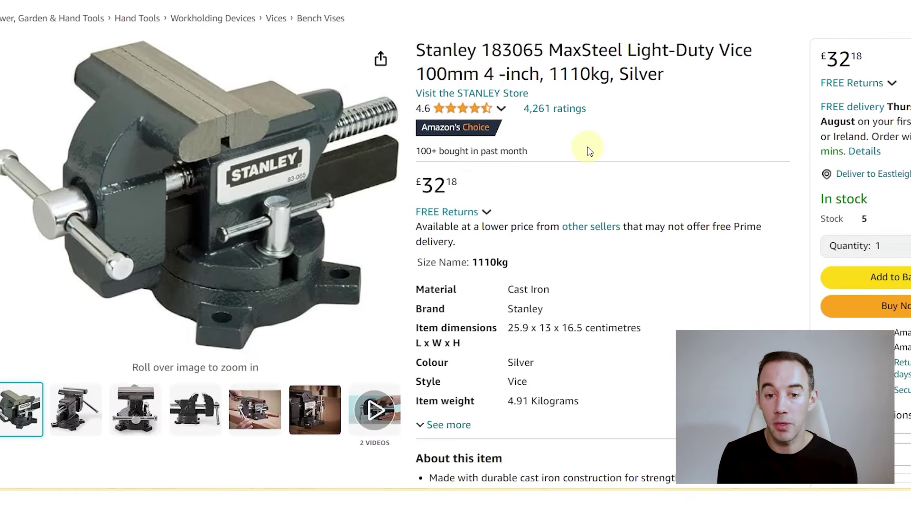
{"action": "scroll", "coordinate": [590, 151], "scroll_direction": "down", "scroll_amount": 18}
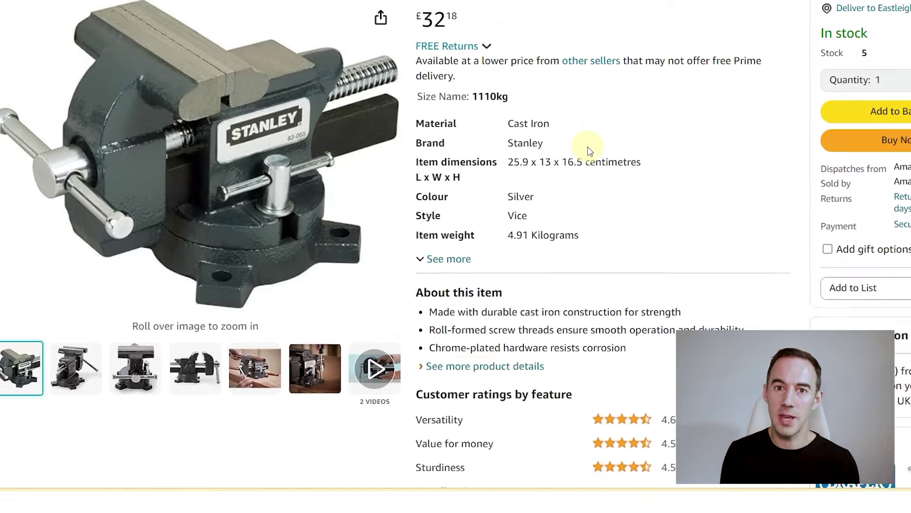
{"action": "scroll", "coordinate": [712, 178], "scroll_direction": "up", "scroll_amount": 2}
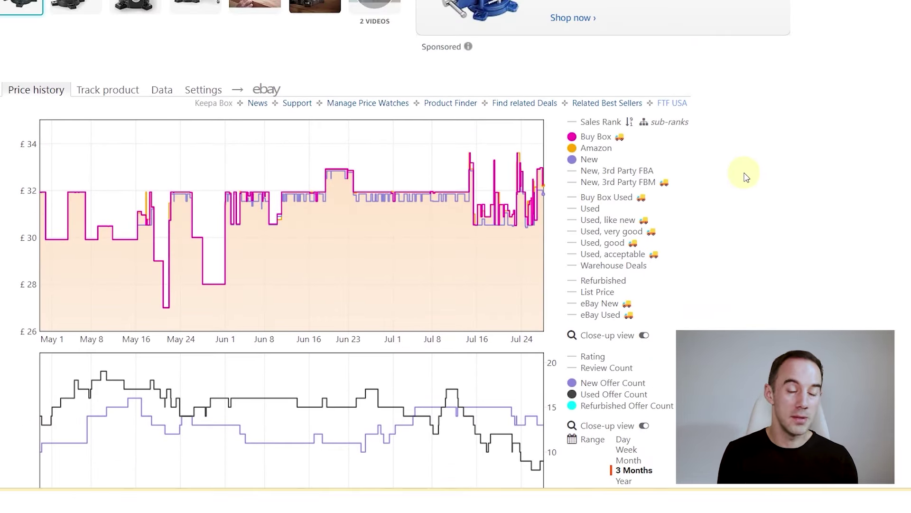
{"action": "mouse_move", "coordinate": [386, 301]}
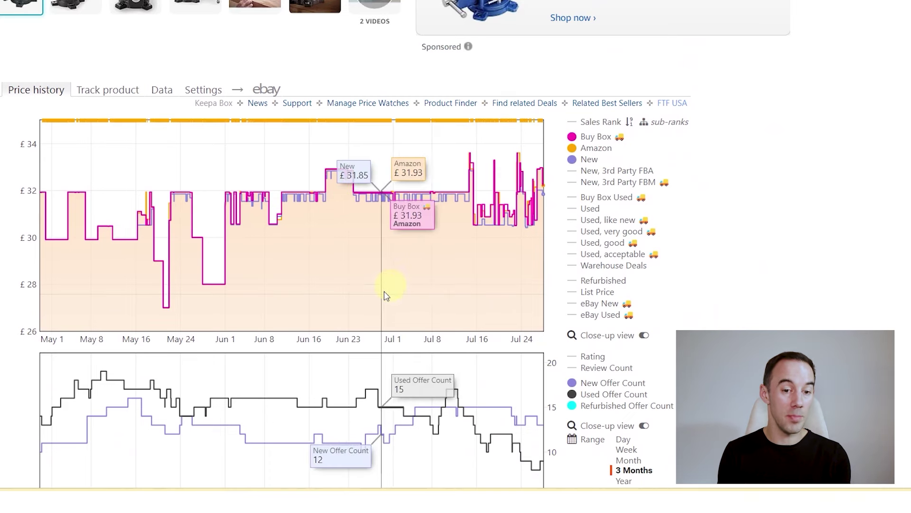
{"action": "mouse_move", "coordinate": [603, 152]}
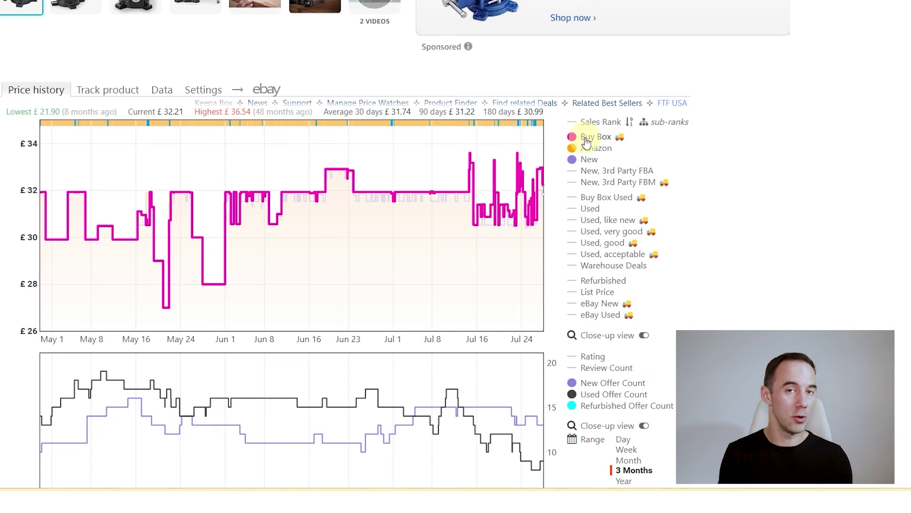
{"action": "left_click", "coordinate": [588, 141]}
{"action": "left_click", "coordinate": [589, 141]}
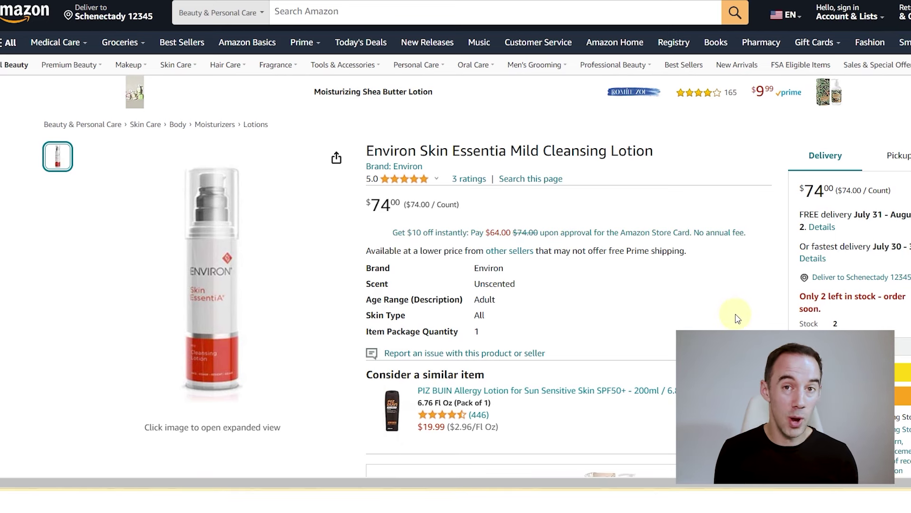
Step: Show the Environ cleansing lotion's Keepa graph over the Year range with its Sales Rank curve hidden
{"action": "scroll", "coordinate": [737, 318], "scroll_direction": "down", "scroll_amount": 8}
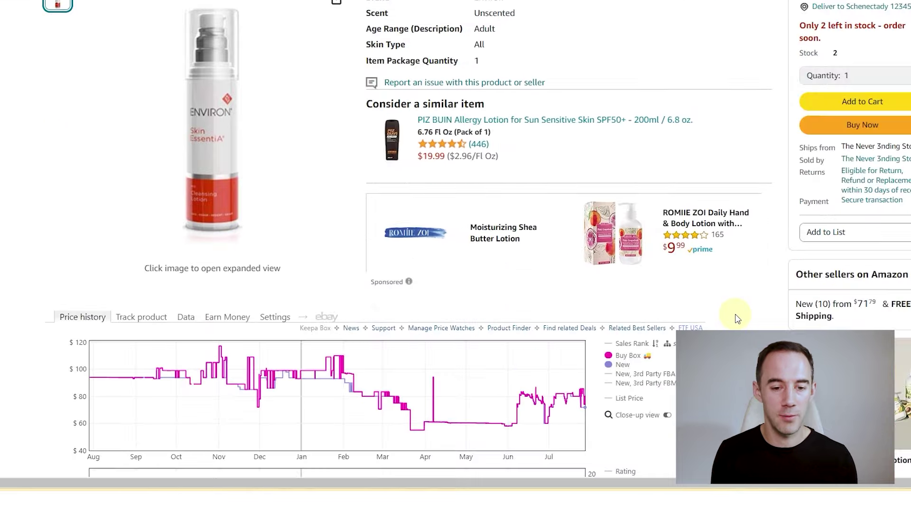
{"action": "left_click", "coordinate": [652, 284]}
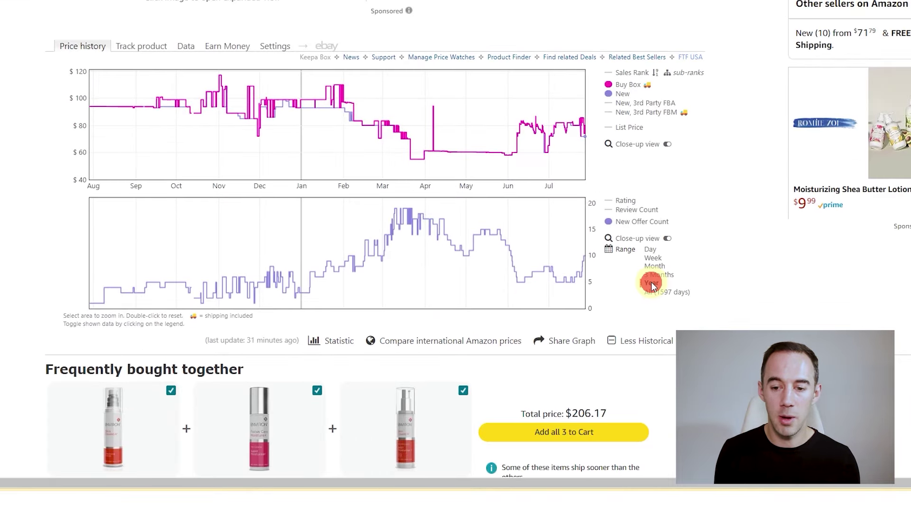
{"action": "left_click", "coordinate": [625, 73]}
{"action": "left_click", "coordinate": [627, 74]}
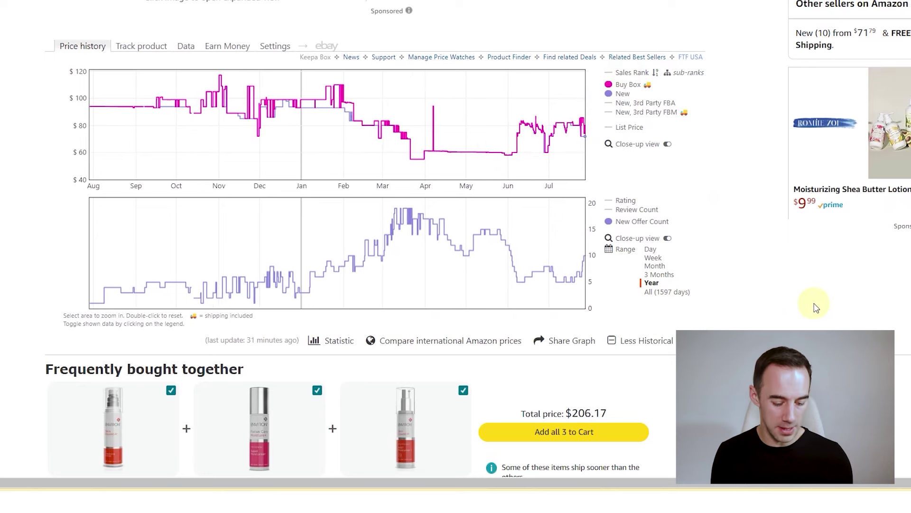
{"action": "scroll", "coordinate": [835, 295], "scroll_direction": "up", "scroll_amount": 1}
{"action": "scroll", "coordinate": [837, 295], "scroll_direction": "down", "scroll_amount": 1}
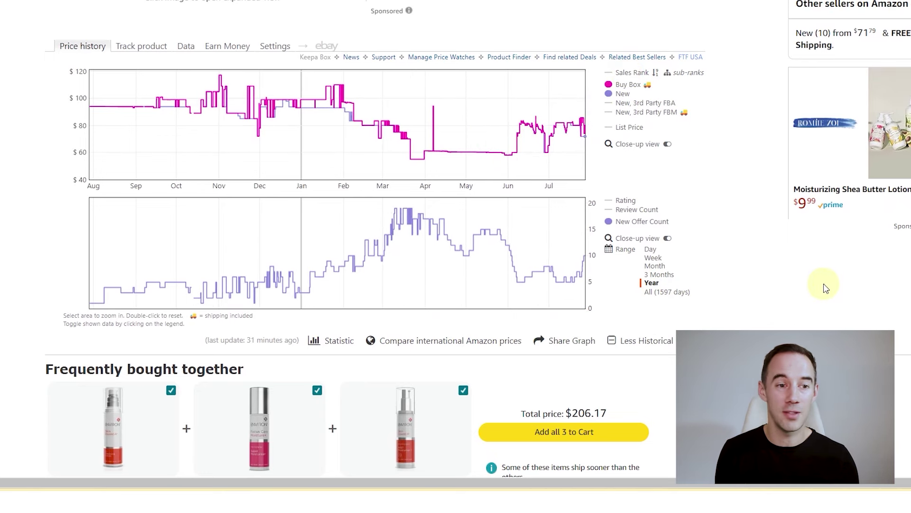
Step: Start annotating the lotion's graph, tracing the early New Offer Count in blue and the Buy Box price through its drop with magenta arrows
{"action": "key", "text": "Print"}
{"action": "left_click_drag", "start_coordinate": [0, 0], "coordinate": [910, 449]}
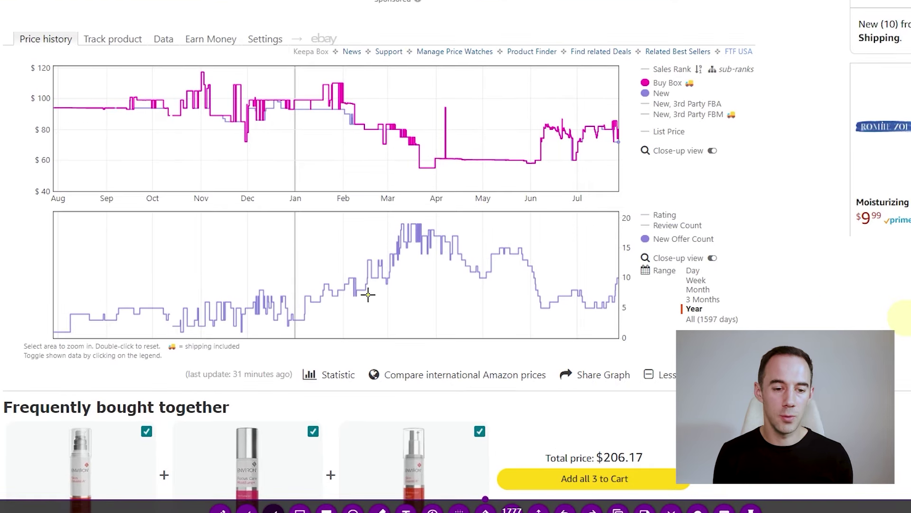
{"action": "left_click_drag", "start_coordinate": [57, 309], "coordinate": [305, 312]}
{"action": "right_click", "coordinate": [315, 285]}
{"action": "left_click", "coordinate": [352, 269]}
{"action": "mouse_move", "coordinate": [51, 106]}
{"action": "left_mouse_down"}
{"action": "mouse_move", "coordinate": [361, 105]}
{"action": "mouse_move", "coordinate": [349, 105]}
{"action": "mouse_move", "coordinate": [444, 151]}
{"action": "left_mouse_up"}
Step: Mark the New Offer Count's January to March rise with a blue arrow and link it to the February price drop with cyan arrows
{"action": "right_click", "coordinate": [450, 257]}
{"action": "left_click", "coordinate": [488, 268]}
{"action": "left_click_drag", "start_coordinate": [310, 311], "coordinate": [419, 229]}
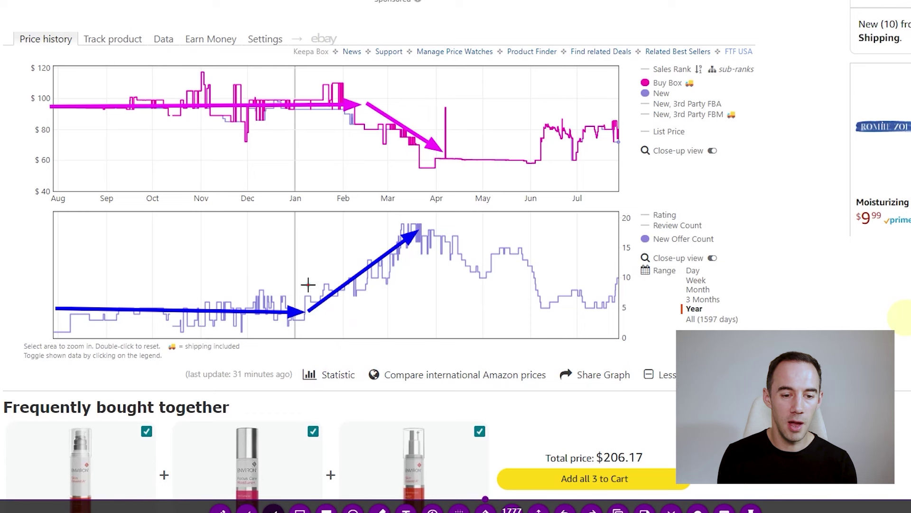
{"action": "left_click_drag", "start_coordinate": [304, 304], "coordinate": [304, 111]}
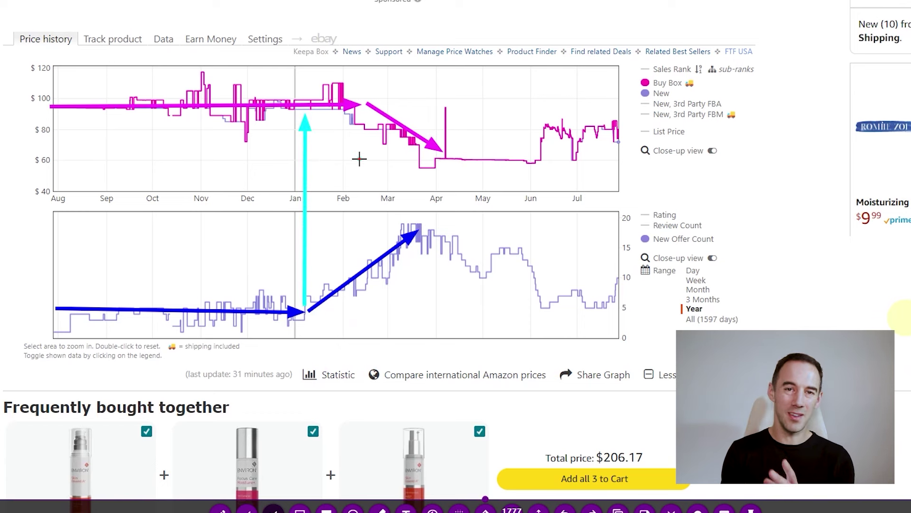
{"action": "left_click_drag", "start_coordinate": [315, 126], "coordinate": [359, 126]}
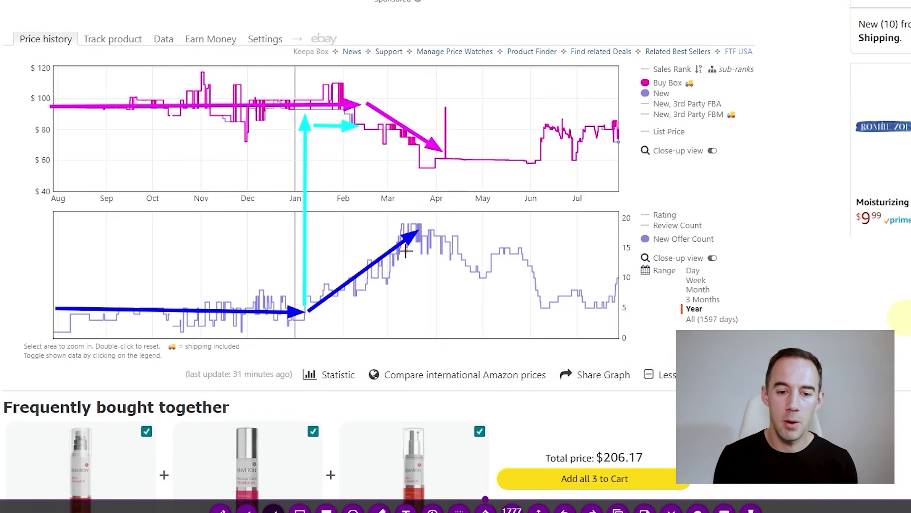
Step: Trace the New Offer Count's decline through July with blue arrows and the Buy Box price's flat stretch and June rise with magenta arrows
{"action": "right_click", "coordinate": [474, 279]}
{"action": "left_click", "coordinate": [509, 293]}
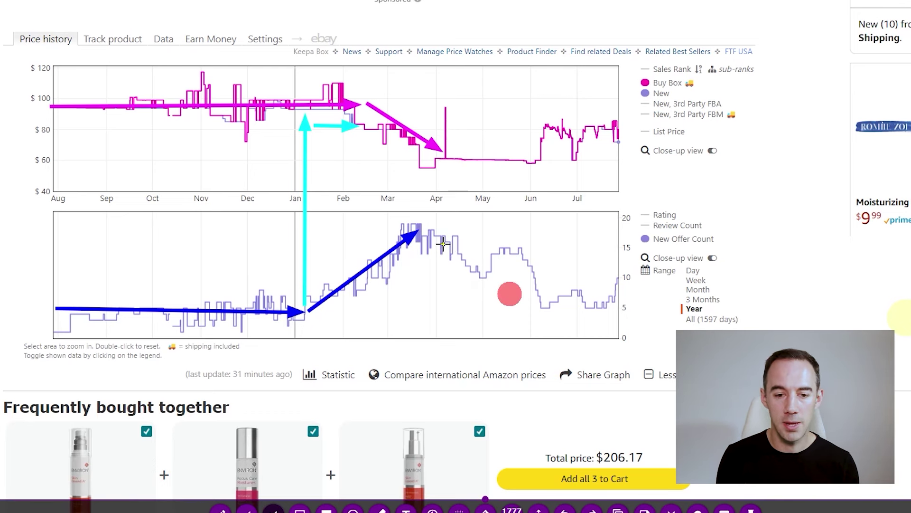
{"action": "mouse_move", "coordinate": [422, 236]}
{"action": "left_mouse_down"}
{"action": "mouse_move", "coordinate": [491, 267]}
{"action": "mouse_move", "coordinate": [525, 260]}
{"action": "mouse_move", "coordinate": [546, 307]}
{"action": "mouse_move", "coordinate": [556, 297]}
{"action": "mouse_move", "coordinate": [616, 297]}
{"action": "left_mouse_up"}
{"action": "right_click", "coordinate": [610, 244]}
{"action": "left_click", "coordinate": [647, 231]}
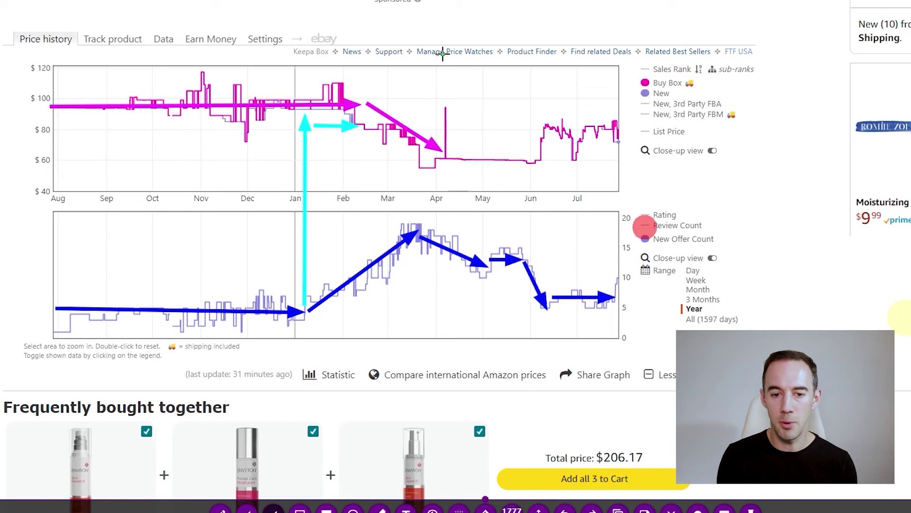
{"action": "mouse_move", "coordinate": [449, 151]}
{"action": "left_mouse_down"}
{"action": "mouse_move", "coordinate": [541, 152]}
{"action": "mouse_move", "coordinate": [546, 107]}
{"action": "left_mouse_up"}
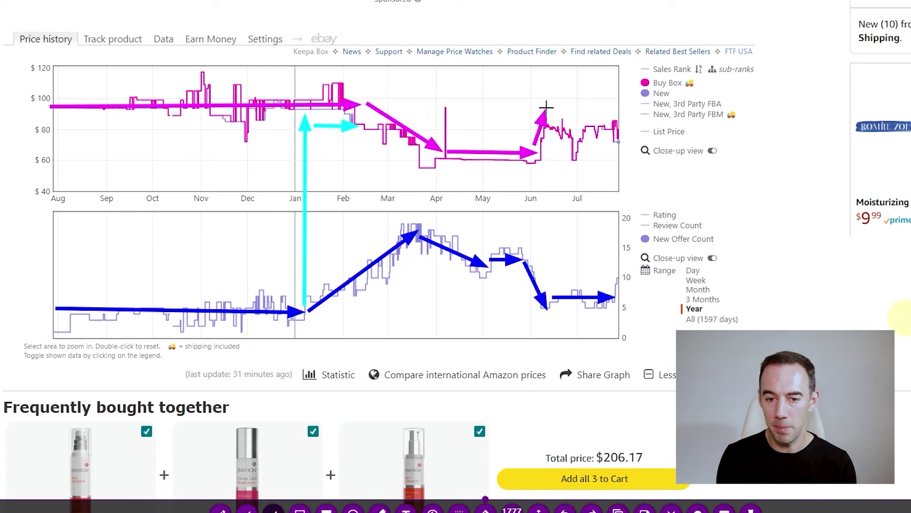
Step: Draw cyan arrows from June's low offer count up to the price, across the April to June decline, and along July's price
{"action": "right_click", "coordinate": [554, 283]}
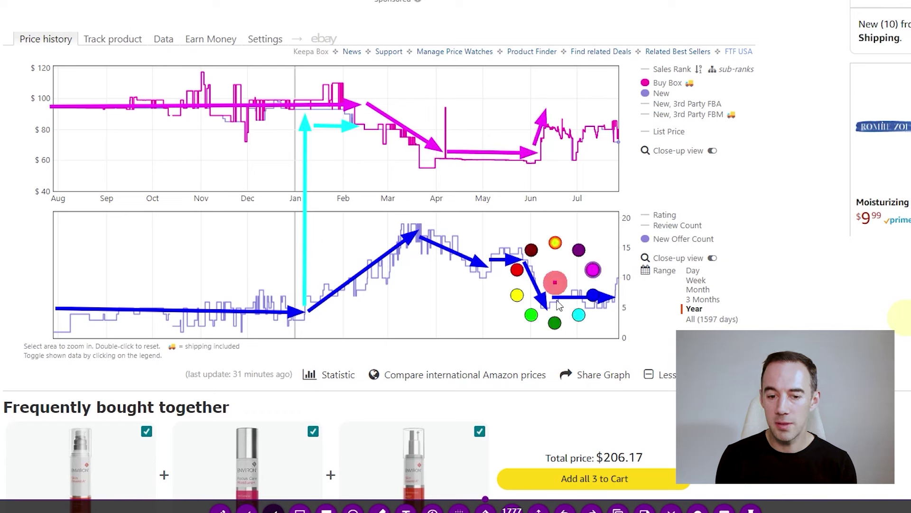
{"action": "left_click", "coordinate": [580, 316]}
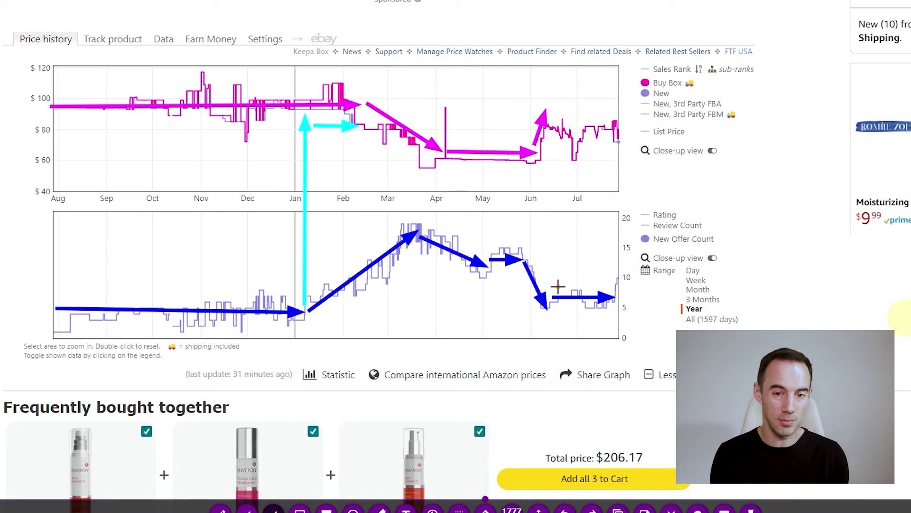
{"action": "left_click_drag", "start_coordinate": [555, 285], "coordinate": [549, 132]}
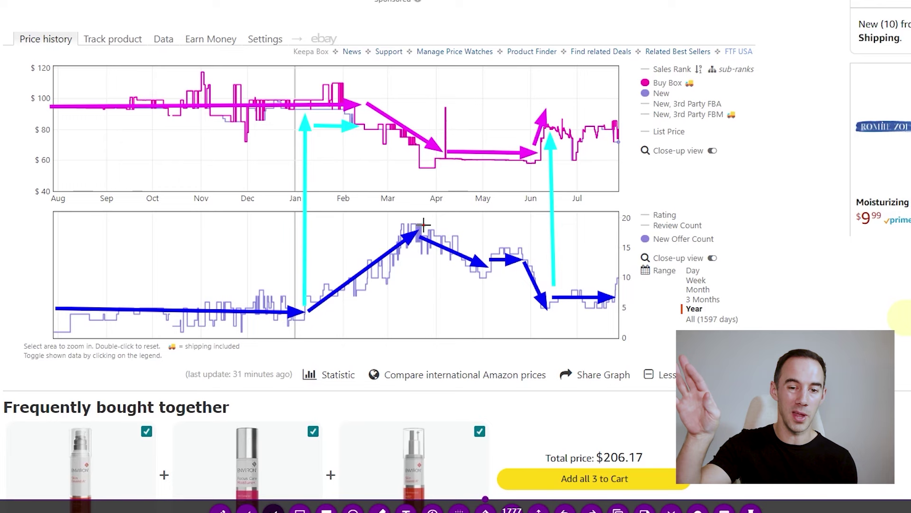
{"action": "left_click_drag", "start_coordinate": [428, 228], "coordinate": [545, 230]}
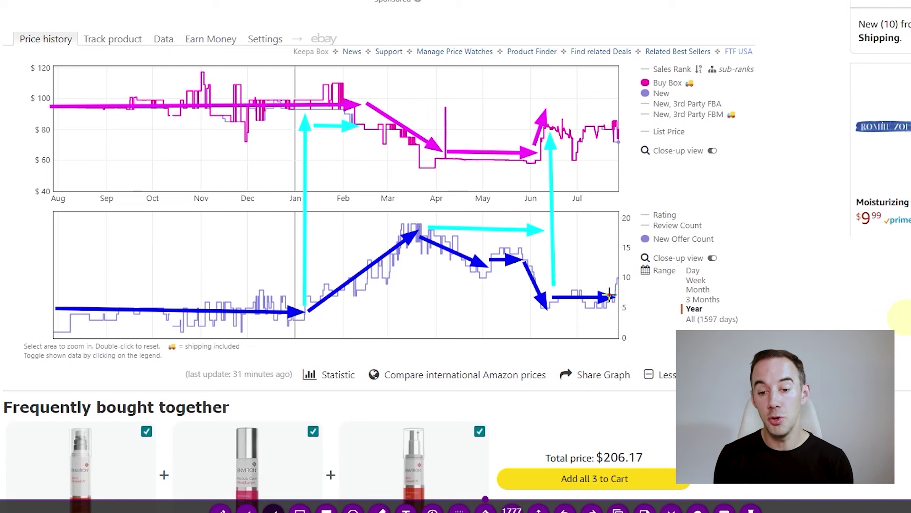
{"action": "left_click_drag", "start_coordinate": [554, 127], "coordinate": [617, 126]}
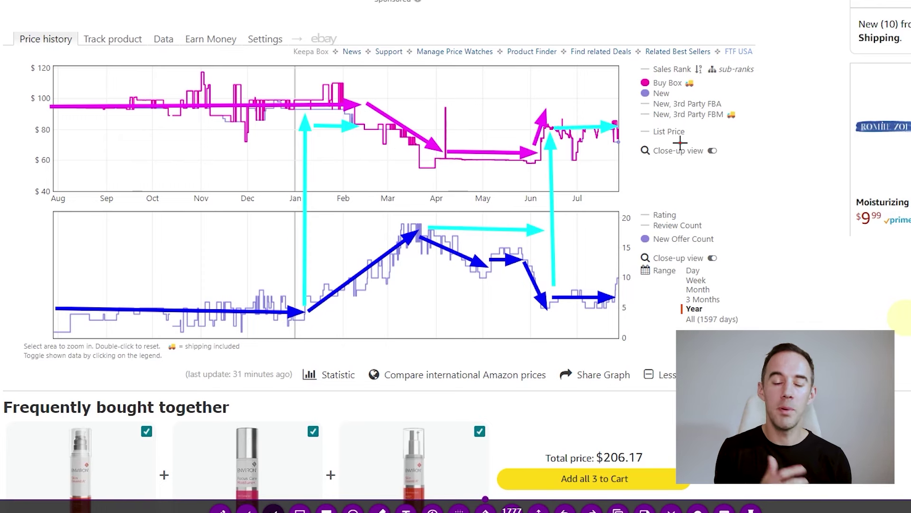
Step: Mark early February on both graphs and highlight the rising offer count and falling Buy Box price with green arrows
{"action": "right_click", "coordinate": [353, 321]}
{"action": "left_click", "coordinate": [330, 353]}
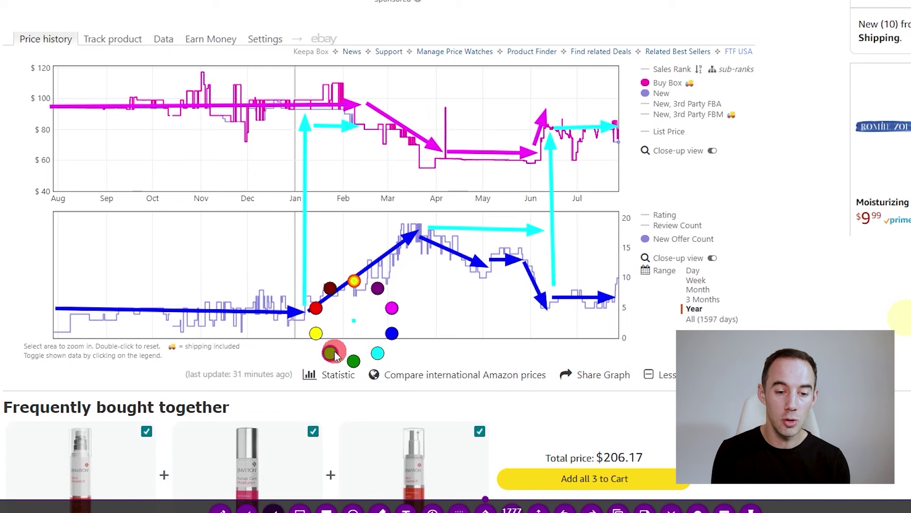
{"action": "left_click_drag", "start_coordinate": [338, 355], "coordinate": [342, 285]}
{"action": "left_click_drag", "start_coordinate": [350, 179], "coordinate": [347, 116]}
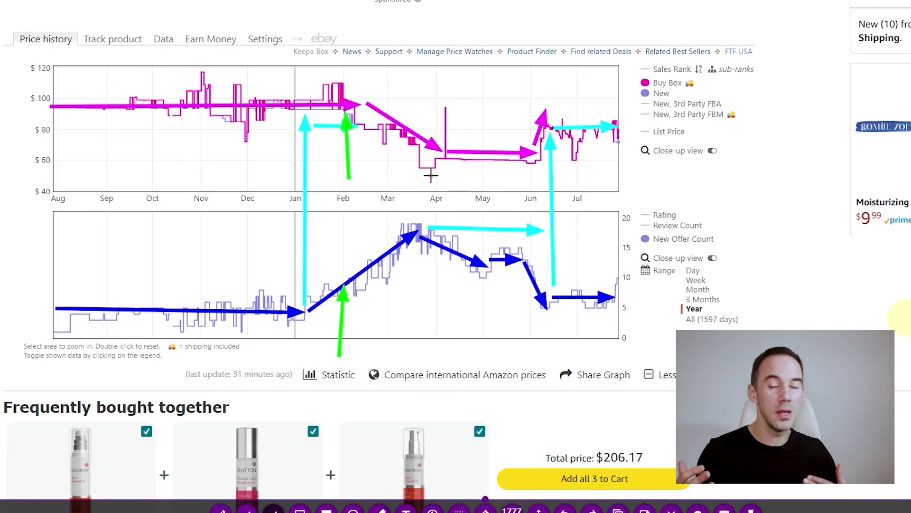
{"action": "left_click_drag", "start_coordinate": [311, 282], "coordinate": [372, 242]}
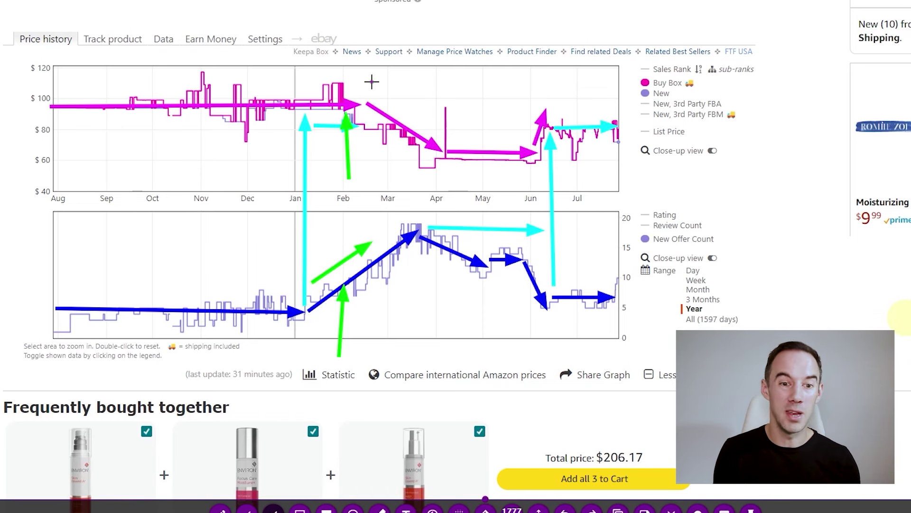
{"action": "left_click_drag", "start_coordinate": [372, 82], "coordinate": [459, 129]}
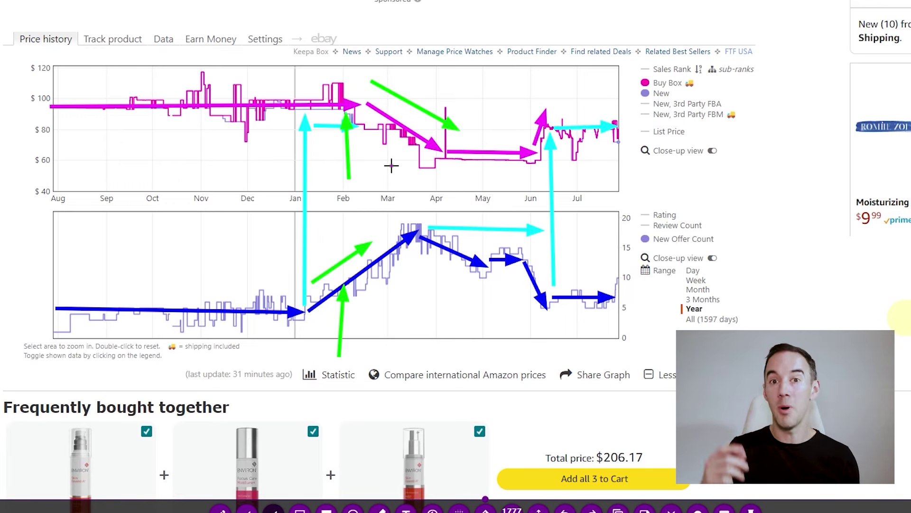
Step: Undo the four green arrows
{"action": "key", "text": "ctrl+z"}
{"action": "key", "text": "ctrl+z"}
{"action": "key", "text": "ctrl+z"}
{"action": "key", "text": "ctrl+z"}
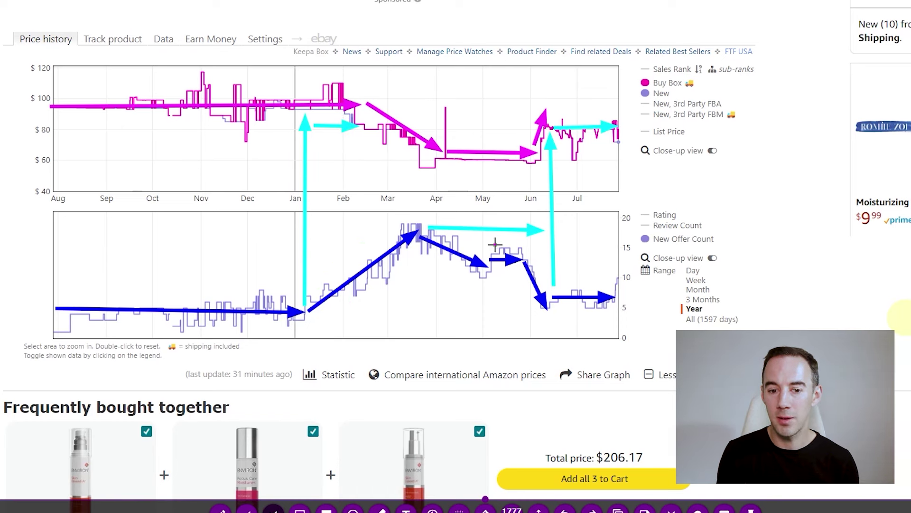
Step: Draw green arrows along the New Offer Count's decline to June and down to the Buy Box price just before its June rise
{"action": "left_click_drag", "start_coordinate": [437, 223], "coordinate": [554, 287]}
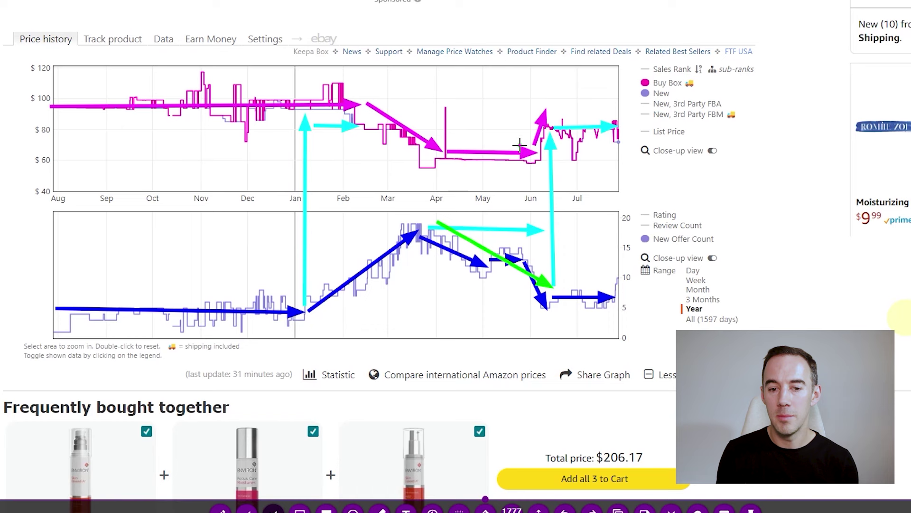
{"action": "left_click_drag", "start_coordinate": [522, 105], "coordinate": [525, 143]}
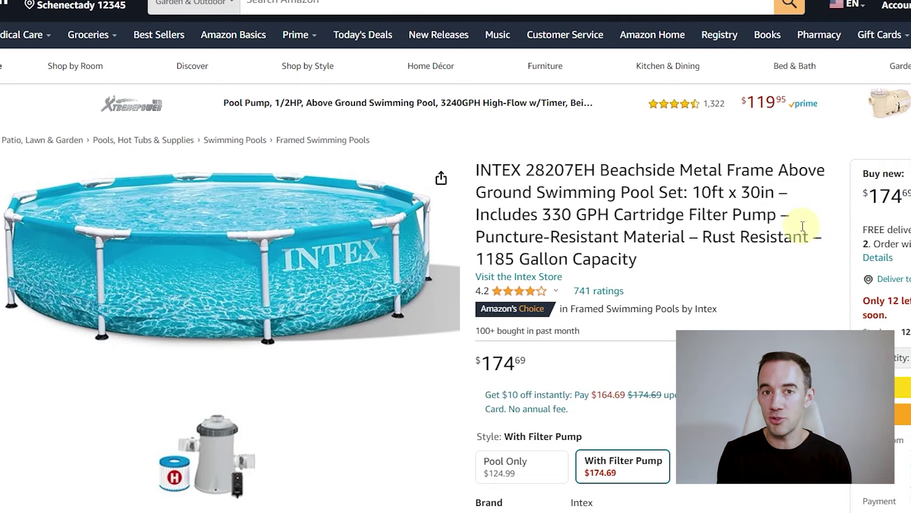
Step: Show only Sales Rank on the Intex pool's Keepa graphs, hiding Buy Box, Amazon, New, Used and both offer counts
{"action": "scroll", "coordinate": [802, 226], "scroll_direction": "down", "scroll_amount": 10}
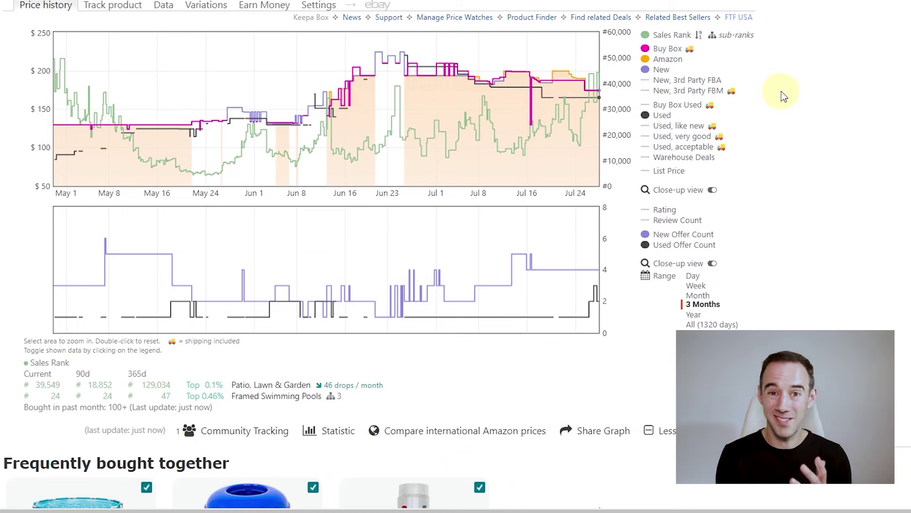
{"action": "left_click", "coordinate": [662, 115]}
{"action": "left_click", "coordinate": [667, 49]}
{"action": "left_click", "coordinate": [667, 59]}
{"action": "left_click", "coordinate": [663, 70]}
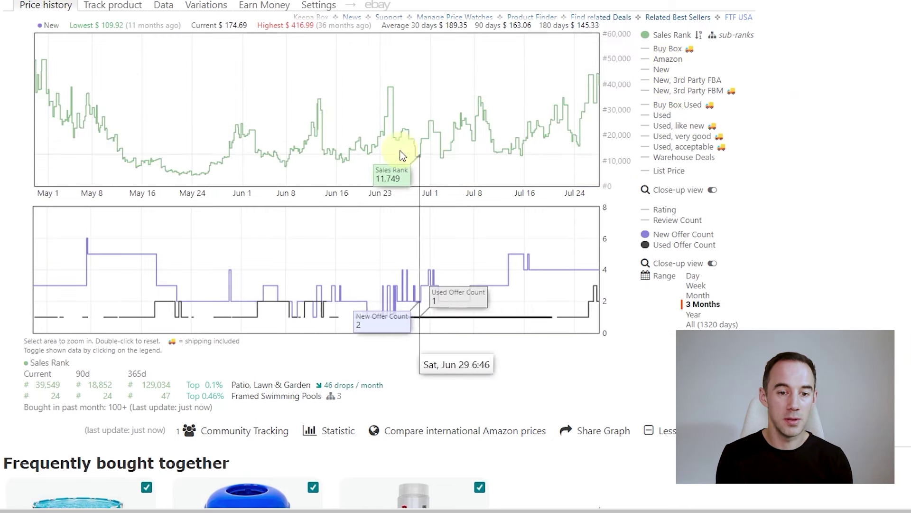
{"action": "left_click", "coordinate": [702, 234]}
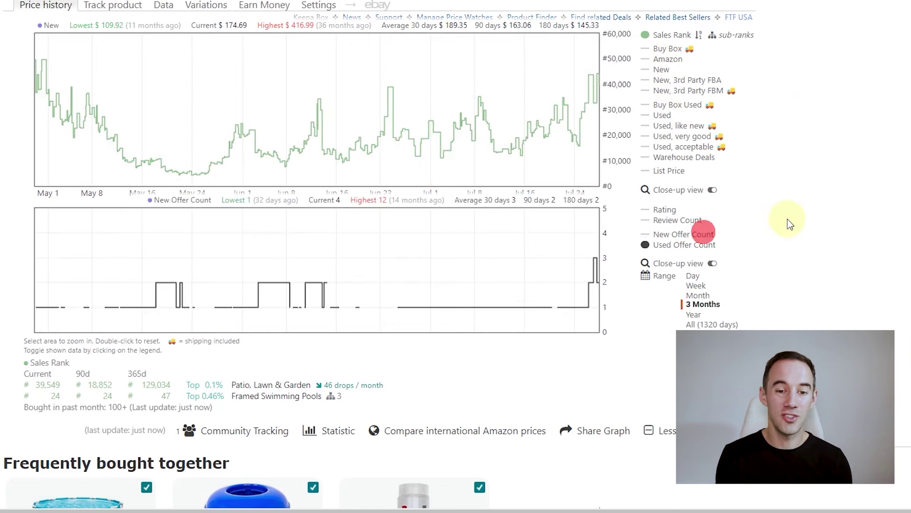
{"action": "left_click", "coordinate": [701, 244]}
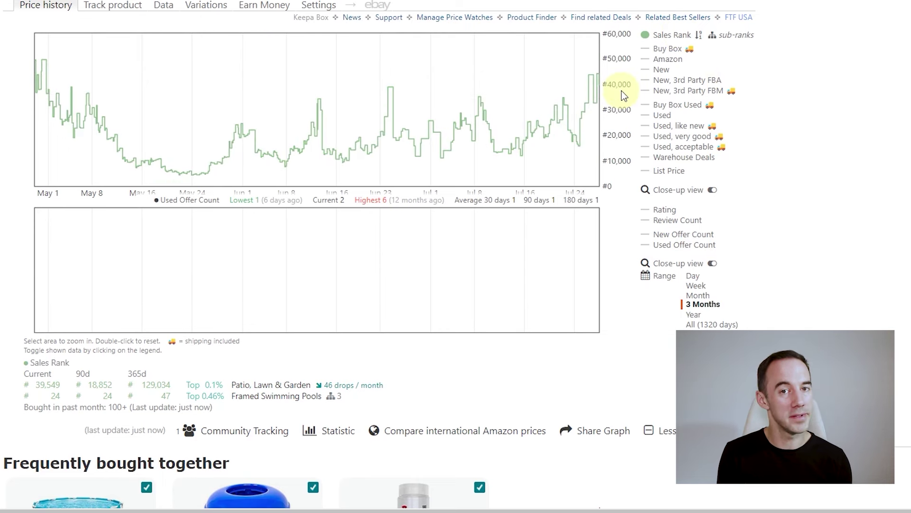
Step: Display the pool's sales rank for all 1320 days and trace its yearly falls and rises with green arrows
{"action": "left_click", "coordinate": [698, 315]}
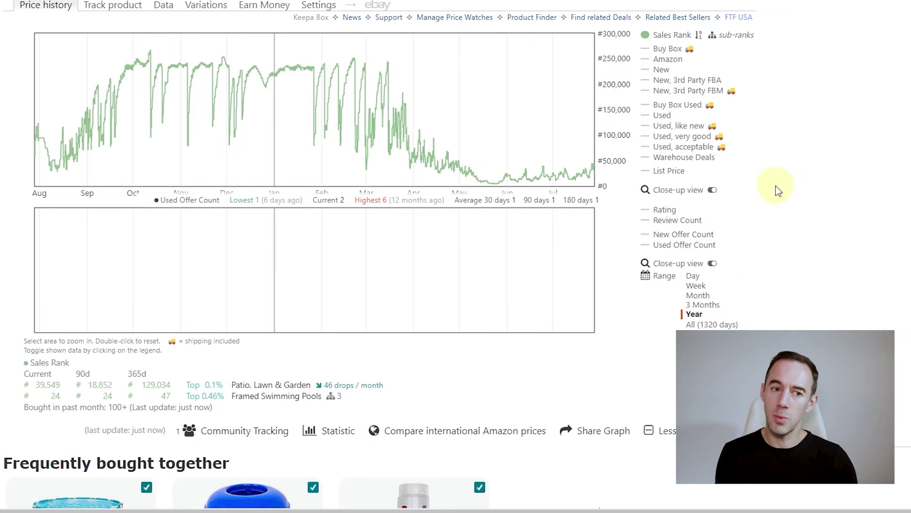
{"action": "left_click", "coordinate": [705, 324]}
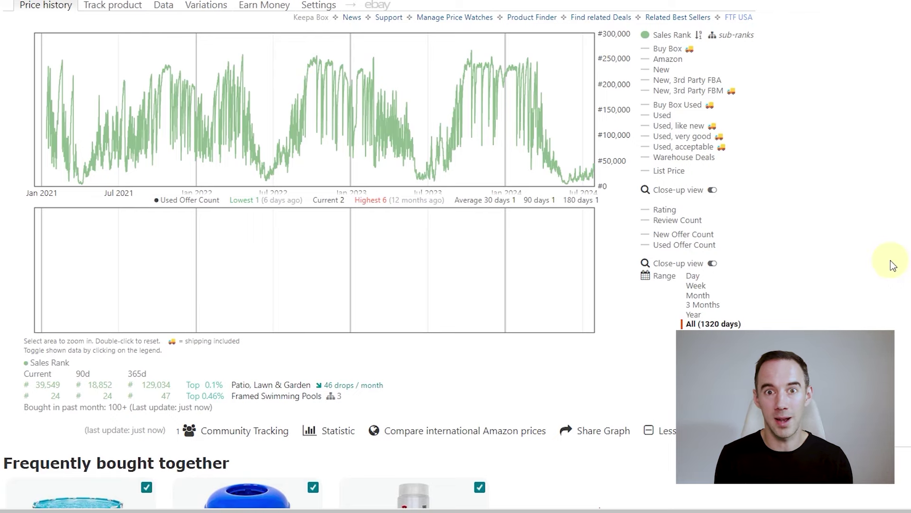
{"action": "key", "text": "Print"}
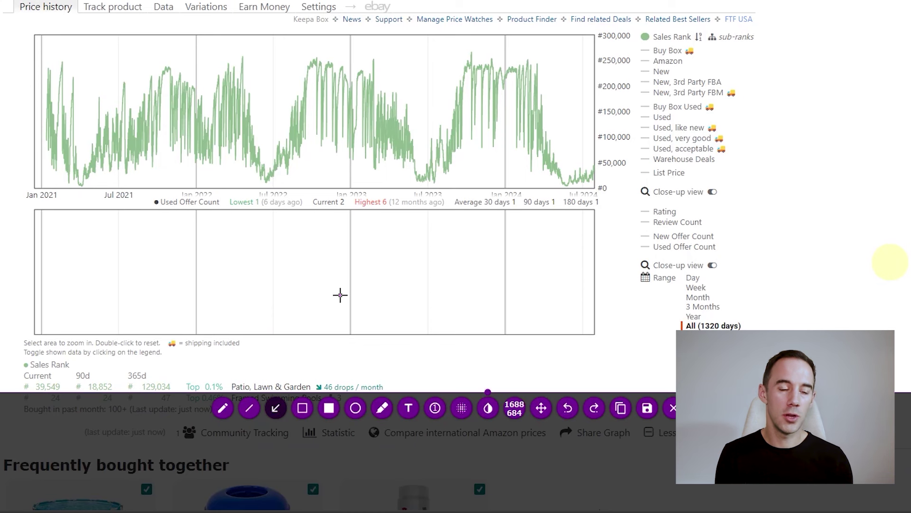
{"action": "mouse_move", "coordinate": [42, 89]}
{"action": "left_mouse_down"}
{"action": "mouse_move", "coordinate": [77, 185]}
{"action": "mouse_move", "coordinate": [153, 101]}
{"action": "mouse_move", "coordinate": [173, 91]}
{"action": "mouse_move", "coordinate": [132, 127]}
{"action": "mouse_move", "coordinate": [199, 97]}
{"action": "mouse_move", "coordinate": [196, 90]}
{"action": "mouse_move", "coordinate": [265, 177]}
{"action": "left_mouse_up"}
{"action": "mouse_move", "coordinate": [268, 179]}
{"action": "left_mouse_down"}
{"action": "mouse_move", "coordinate": [350, 86]}
{"action": "mouse_move", "coordinate": [430, 179]}
{"action": "left_mouse_up"}
{"action": "mouse_move", "coordinate": [431, 180]}
{"action": "left_mouse_down"}
{"action": "mouse_move", "coordinate": [502, 83]}
{"action": "mouse_move", "coordinate": [565, 186]}
{"action": "mouse_move", "coordinate": [601, 162]}
{"action": "left_mouse_up"}
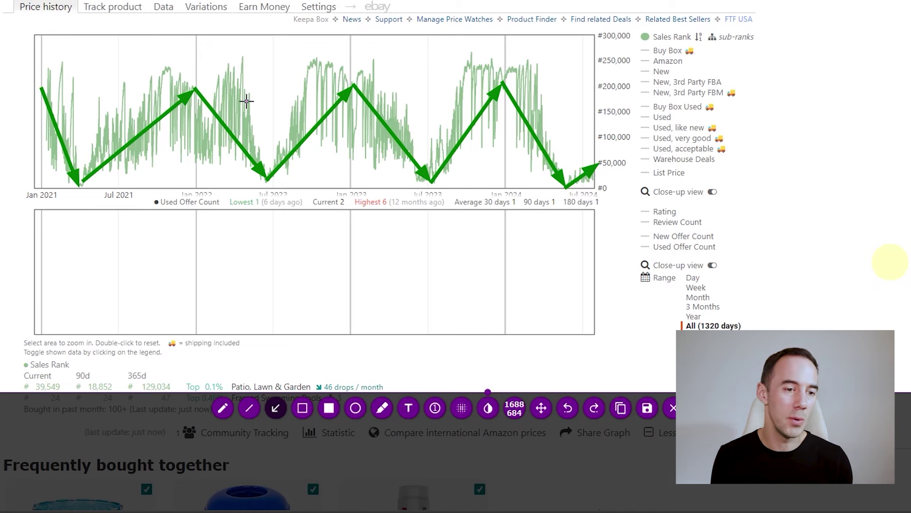
Step: Draw green upward arrows at the four summer low points of the pool's sales rank
{"action": "left_click_drag", "start_coordinate": [80, 242], "coordinate": [79, 187]}
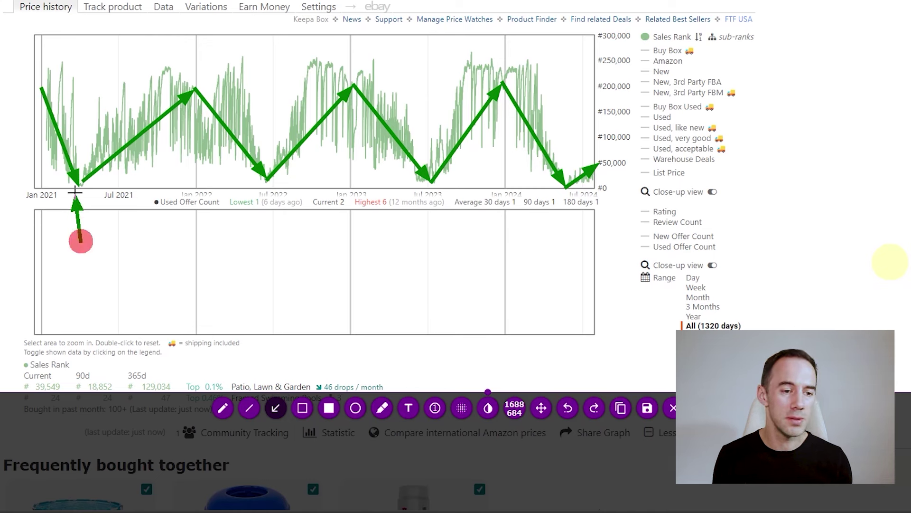
{"action": "left_click_drag", "start_coordinate": [255, 234], "coordinate": [259, 188]}
{"action": "left_click_drag", "start_coordinate": [430, 254], "coordinate": [430, 183]}
{"action": "left_click_drag", "start_coordinate": [573, 245], "coordinate": [569, 187]}
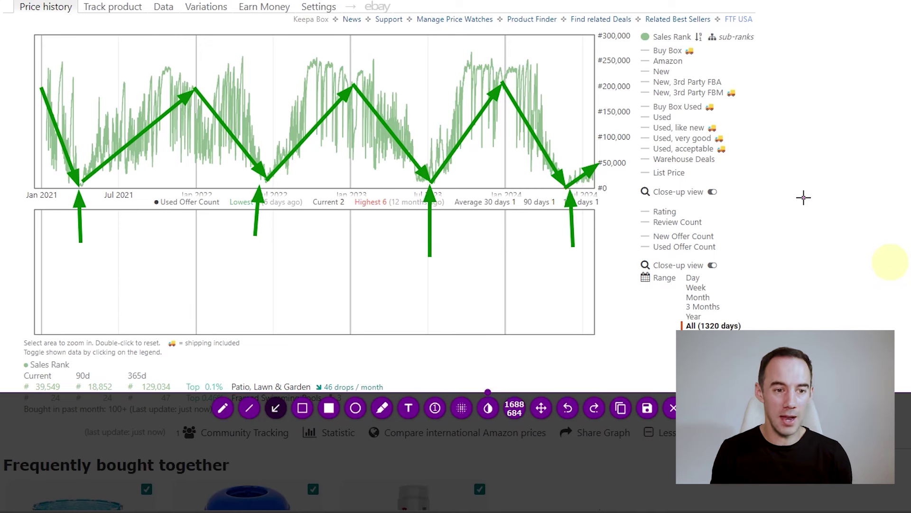
Step: Draw blue arrows pointing down at the winter sales rank peaks around January 2022, 2023 and 2024
{"action": "right_click", "coordinate": [803, 197]}
{"action": "left_click", "coordinate": [837, 210]}
{"action": "left_click_drag", "start_coordinate": [185, 33], "coordinate": [195, 86]}
{"action": "left_click_drag", "start_coordinate": [348, 36], "coordinate": [355, 86]}
{"action": "left_click_drag", "start_coordinate": [499, 35], "coordinate": [504, 85]}
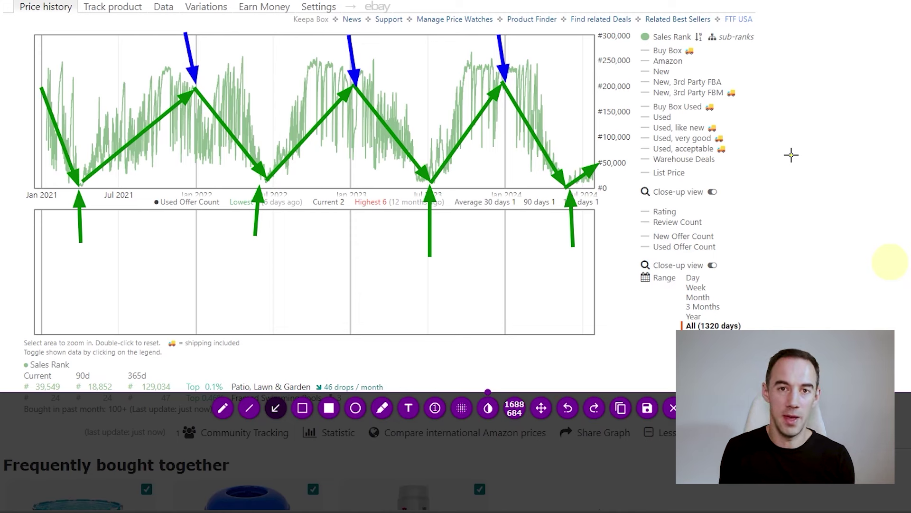
Step: Draw red arrows pointing at the 2023 rank decline, the following rise, the Sales Rank legend entry and the All range option
{"action": "right_click", "coordinate": [499, 88]}
{"action": "left_click", "coordinate": [464, 71]}
{"action": "left_click_drag", "start_coordinate": [411, 67], "coordinate": [407, 138]}
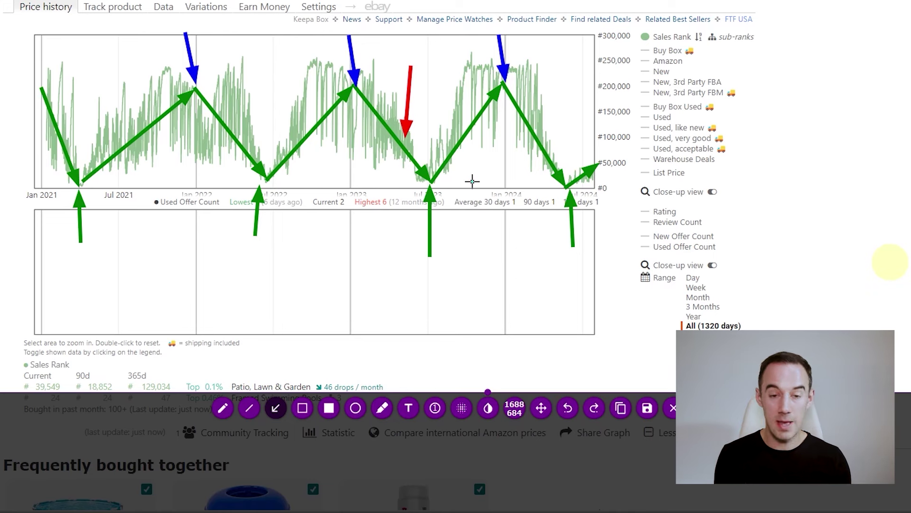
{"action": "left_click_drag", "start_coordinate": [473, 208], "coordinate": [460, 150]}
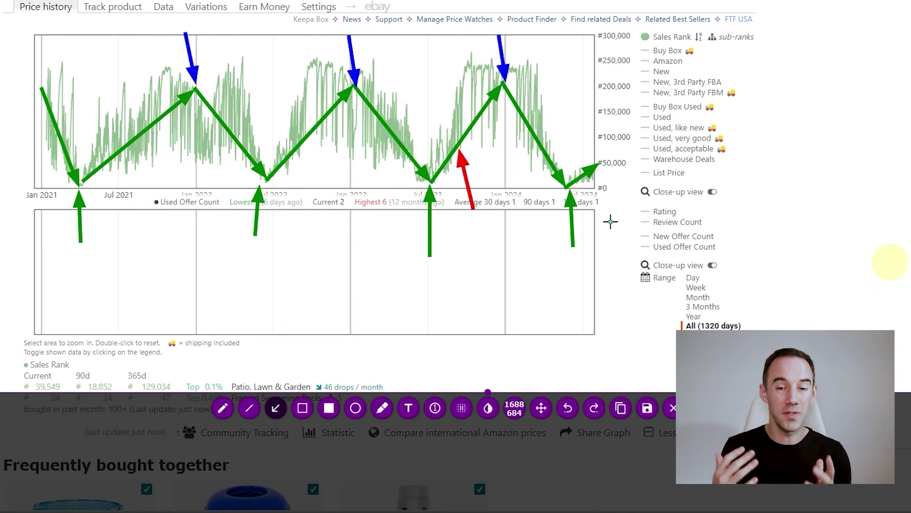
{"action": "mouse_move", "coordinate": [783, 67]}
{"action": "left_mouse_down"}
{"action": "mouse_move", "coordinate": [693, 26]}
{"action": "mouse_move", "coordinate": [701, 37]}
{"action": "left_mouse_up"}
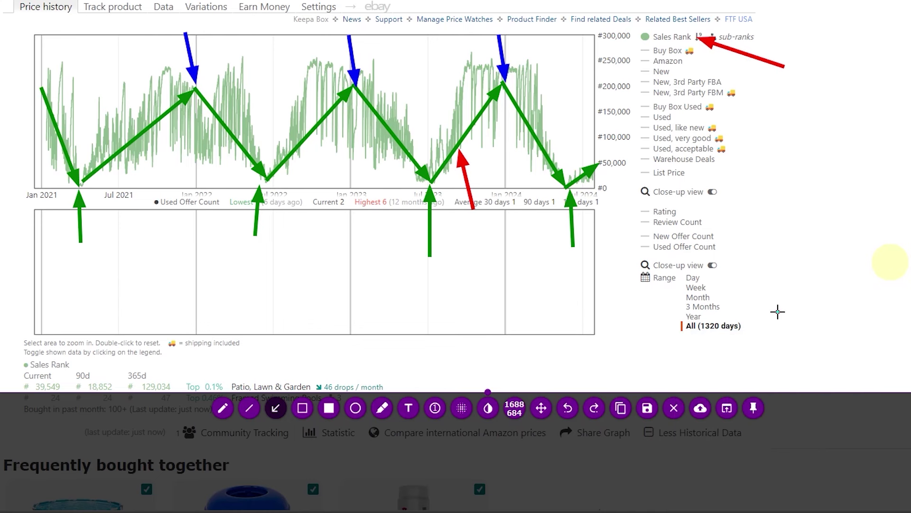
{"action": "left_click_drag", "start_coordinate": [806, 326], "coordinate": [754, 327]}
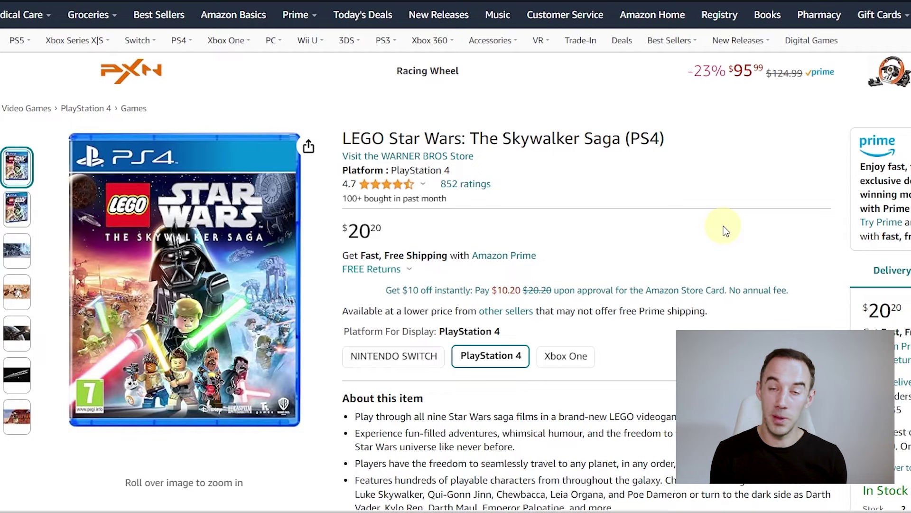
Step: View the LEGO Star Wars game's sales rank for a year, inspect the December low, and extend the range to all 847 days
{"action": "scroll", "coordinate": [723, 226], "scroll_direction": "down", "scroll_amount": 6}
{"action": "scroll", "coordinate": [724, 230], "scroll_direction": "down", "scroll_amount": 3}
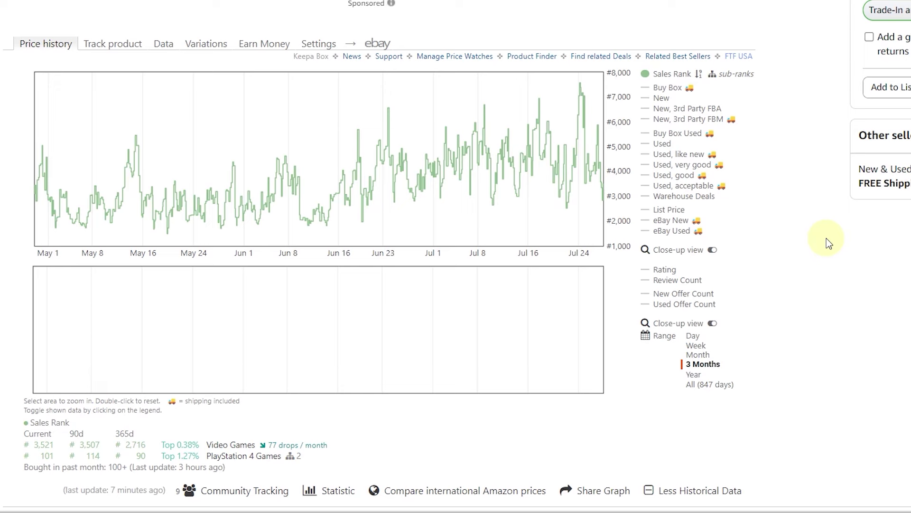
{"action": "left_click", "coordinate": [719, 375]}
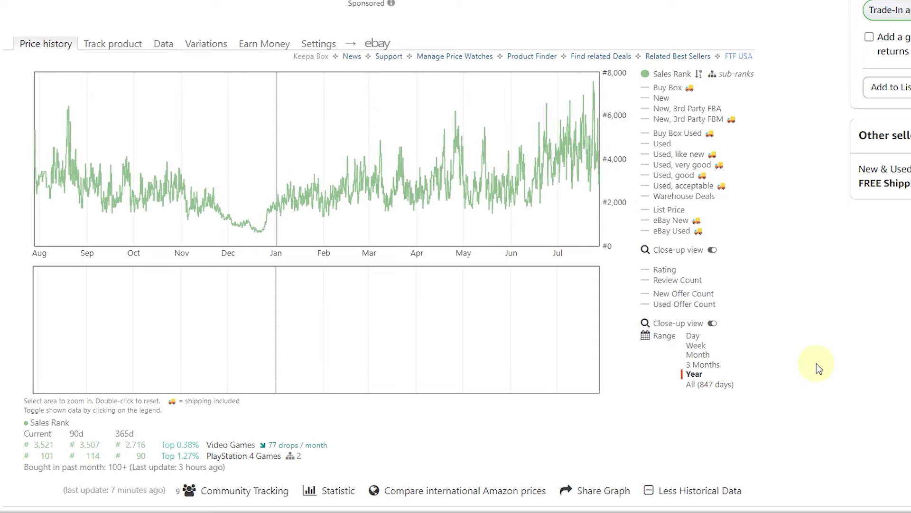
{"action": "mouse_move", "coordinate": [255, 192]}
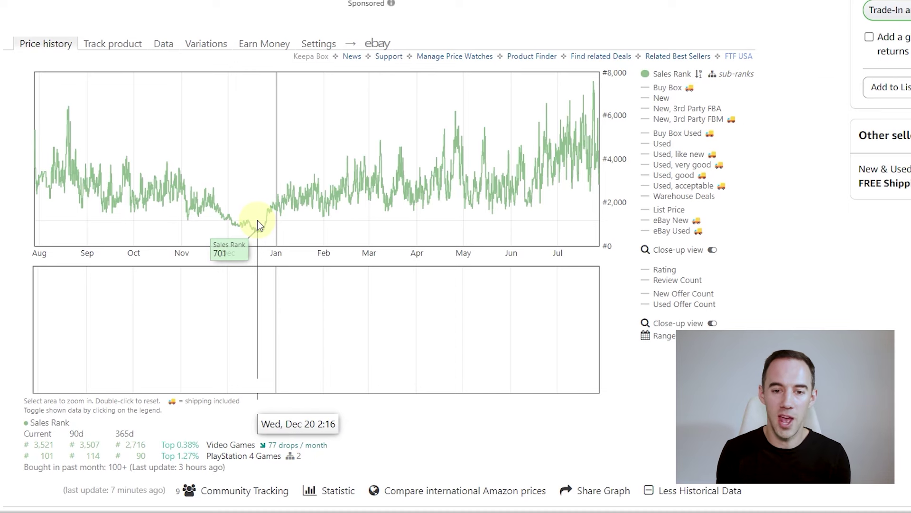
{"action": "left_click", "coordinate": [722, 385]}
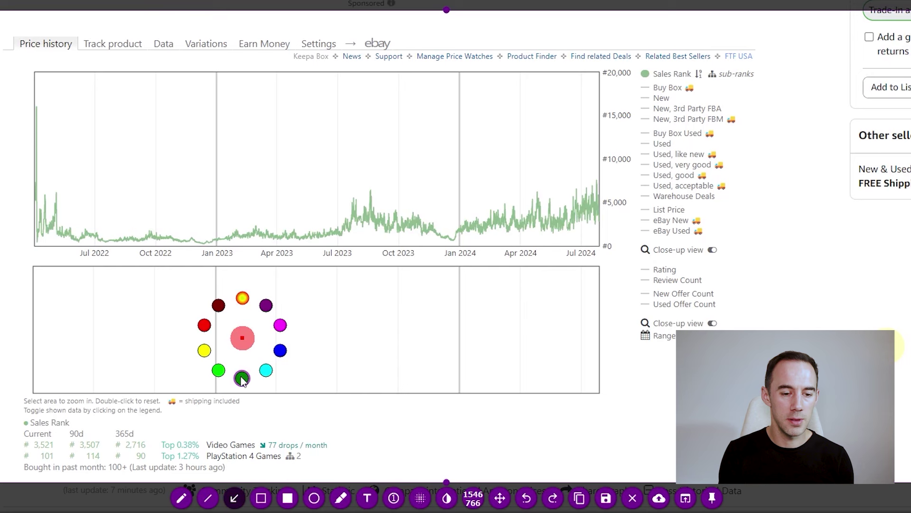
Step: Draw green arrows at the game's launch, the December 2022 and 2023 rank lows, the 2022 decline, and the rise from January 2024
{"action": "left_click", "coordinate": [242, 378]}
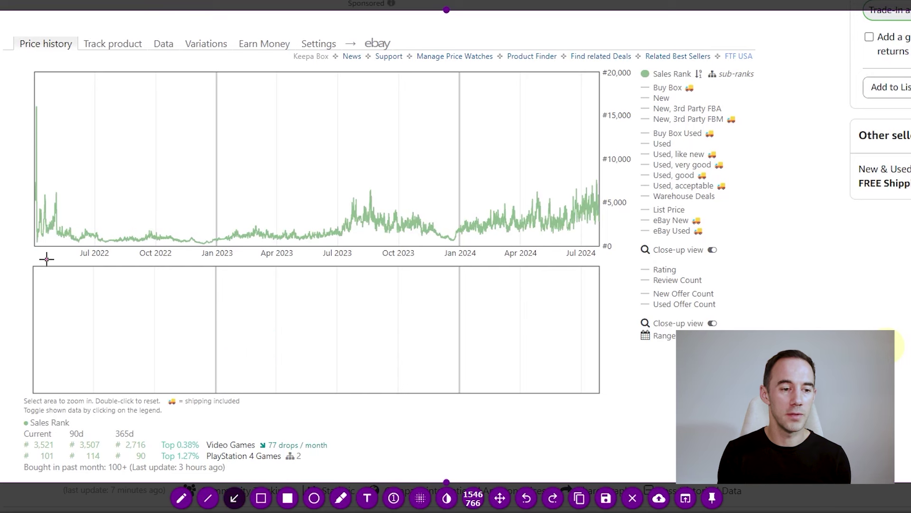
{"action": "mouse_move", "coordinate": [35, 329]}
{"action": "left_mouse_down"}
{"action": "mouse_move", "coordinate": [40, 231]}
{"action": "mouse_move", "coordinate": [37, 246]}
{"action": "mouse_move", "coordinate": [203, 243]}
{"action": "left_mouse_up"}
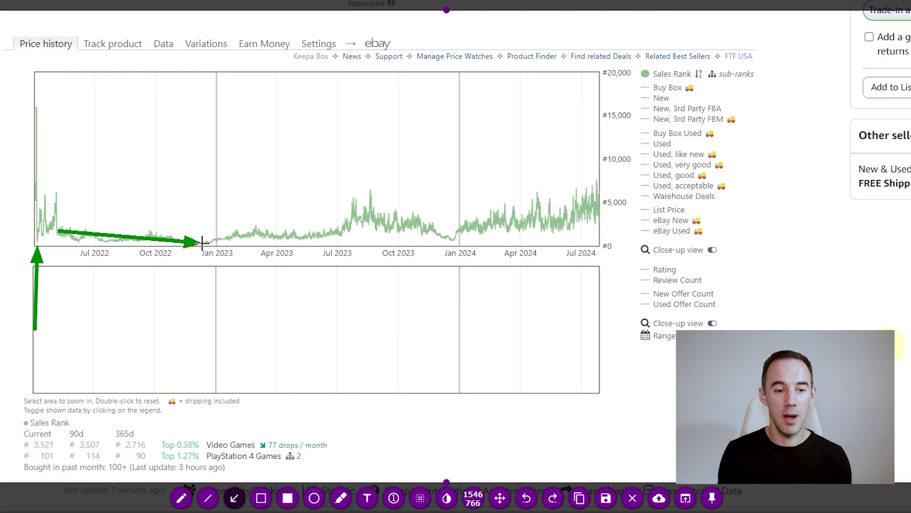
{"action": "left_click_drag", "start_coordinate": [456, 279], "coordinate": [453, 246]}
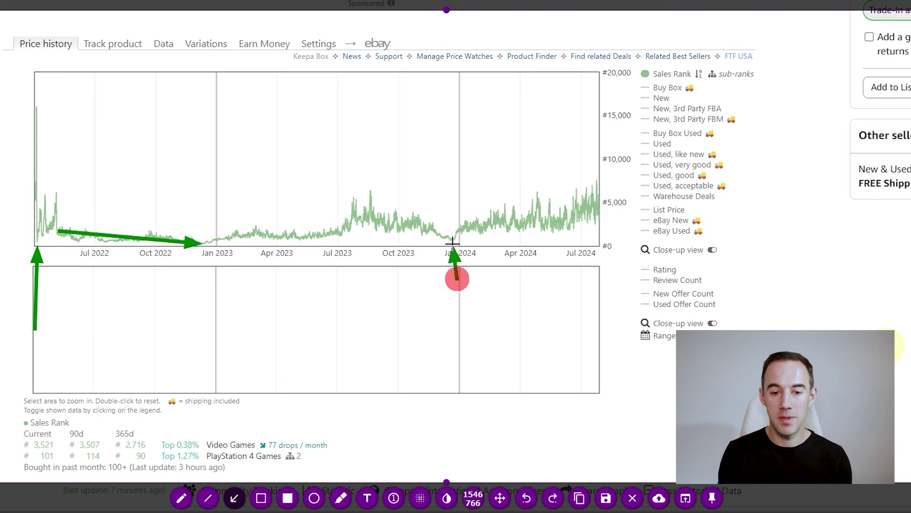
{"action": "left_click_drag", "start_coordinate": [192, 299], "coordinate": [204, 247]}
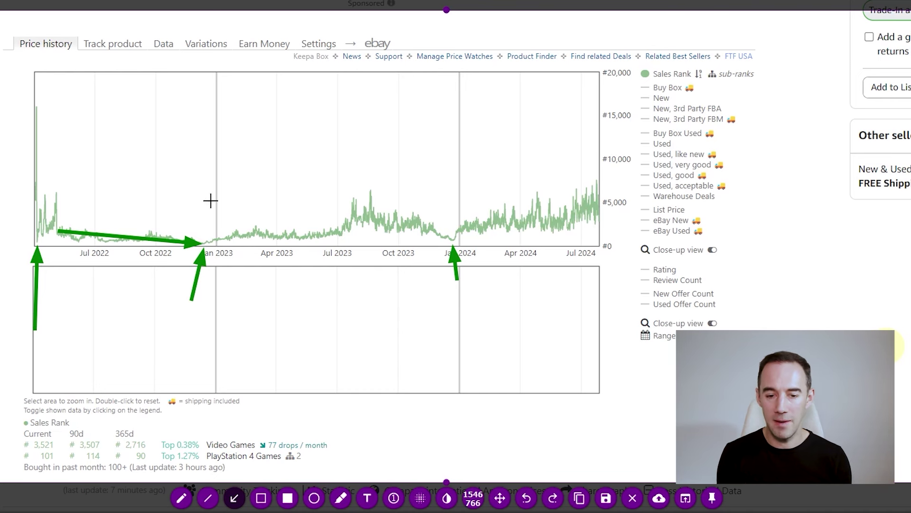
{"action": "left_click_drag", "start_coordinate": [461, 230], "coordinate": [820, 157]}
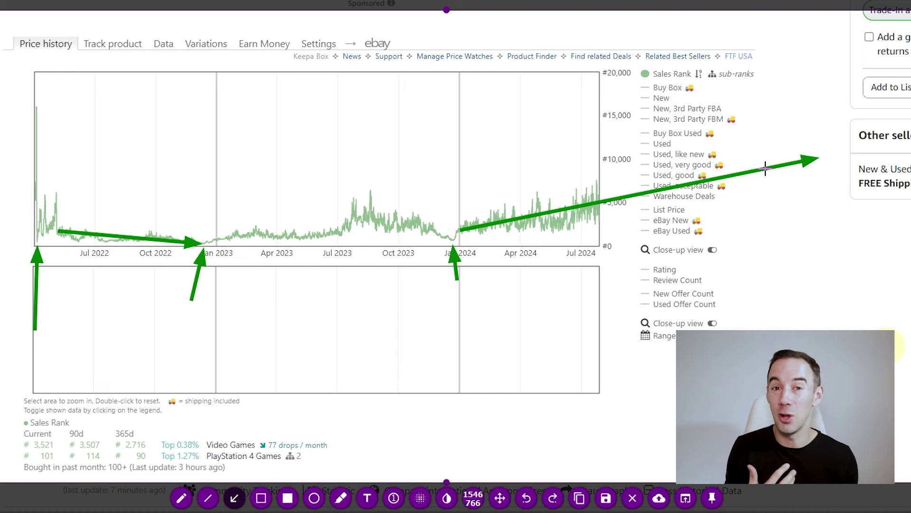
Step: Close the annotations and add the Buy Box price and New Offer Count to the game's graphs
{"action": "key", "text": "Escape"}
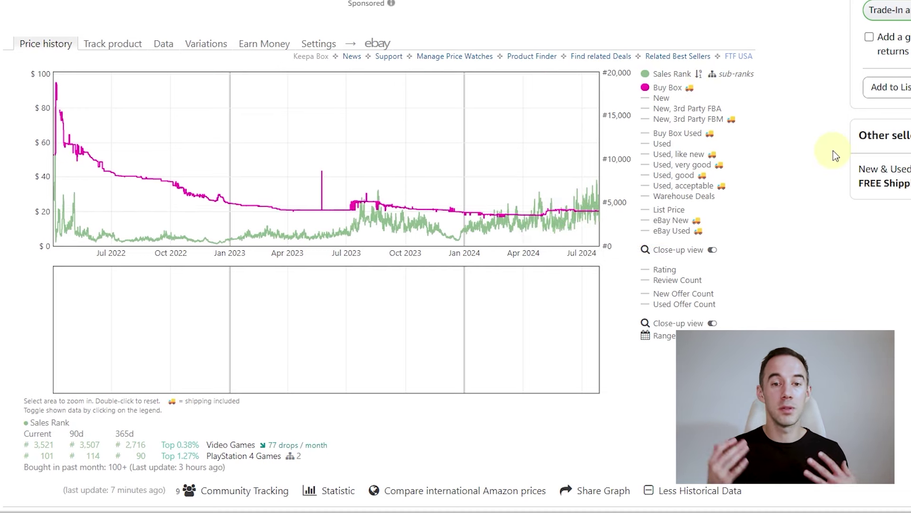
{"action": "left_click", "coordinate": [691, 293]}
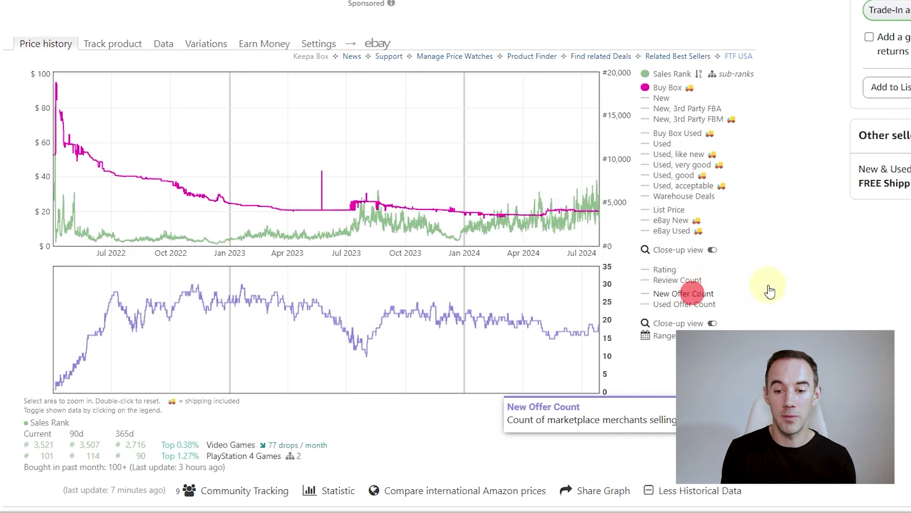
{"action": "right_click", "coordinate": [546, 359]}
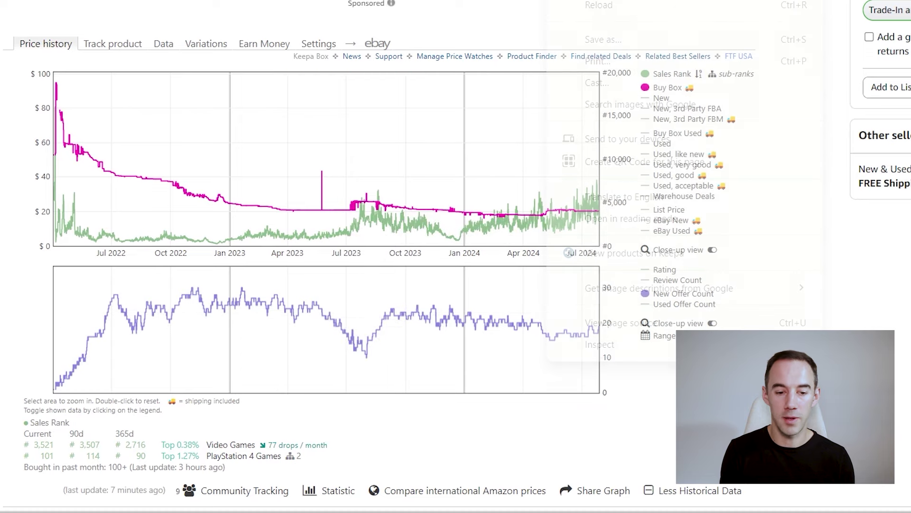
{"action": "left_click", "coordinate": [854, 252]}
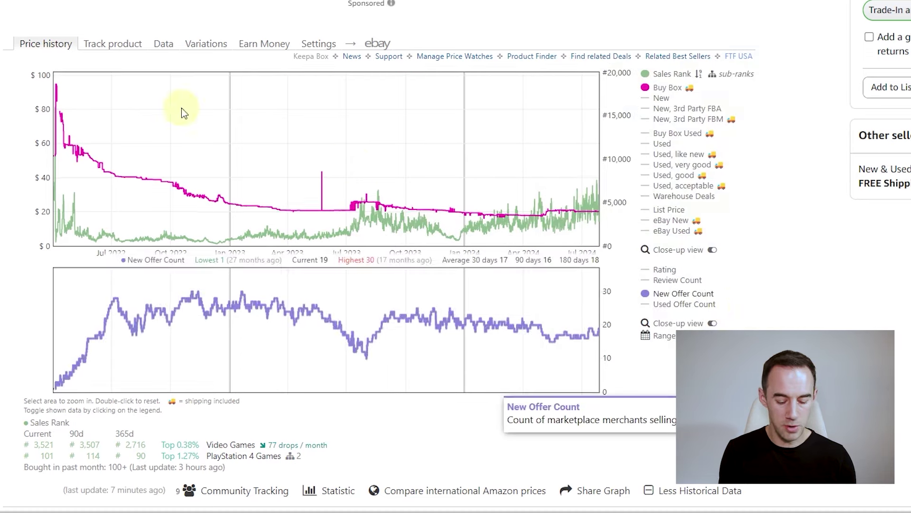
Step: Capture the graph area for annotation and draw a blue arrow along the New Offer Count's decline from January 2023 to July 2024
{"action": "key", "text": "super+shift+s"}
{"action": "left_click_drag", "start_coordinate": [338, 180], "coordinate": [894, 478]}
{"action": "left_click", "coordinate": [229, 494]}
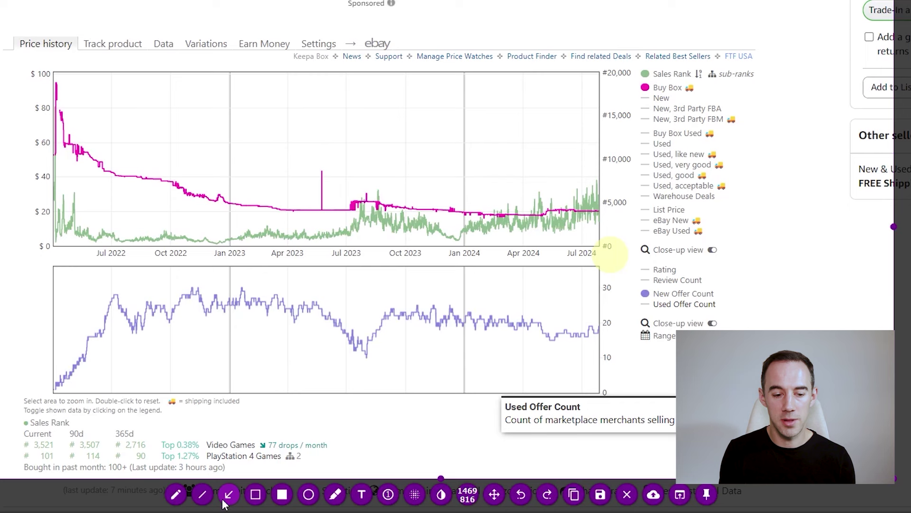
{"action": "right_click", "coordinate": [463, 341]}
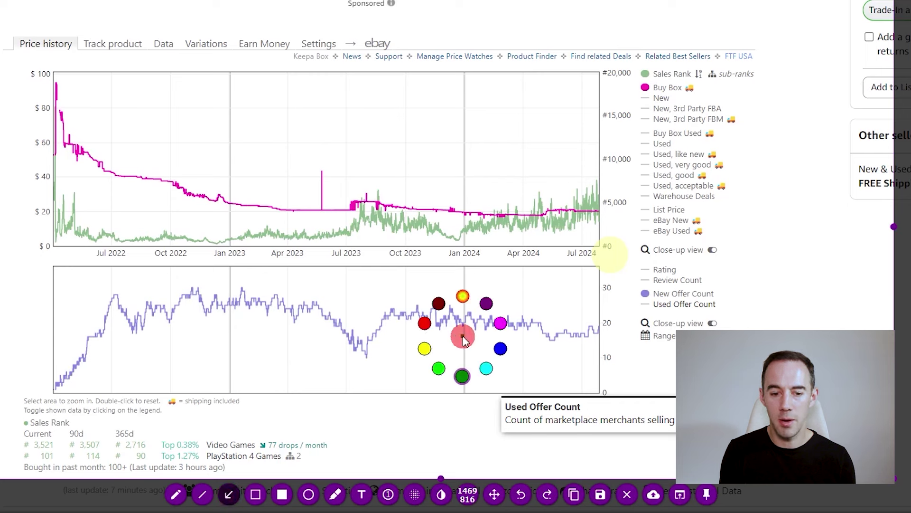
{"action": "left_click", "coordinate": [504, 349]}
{"action": "left_click_drag", "start_coordinate": [233, 301], "coordinate": [612, 338]}
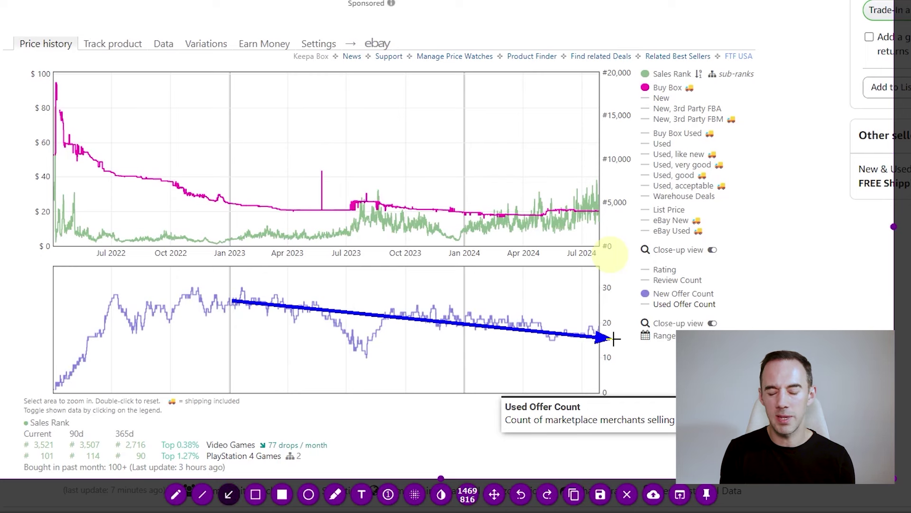
Step: Draw a green arrow along the sales rank's rise from January 2024 and a magenta one projecting the latest Buy Box price upward
{"action": "right_click", "coordinate": [710, 321]}
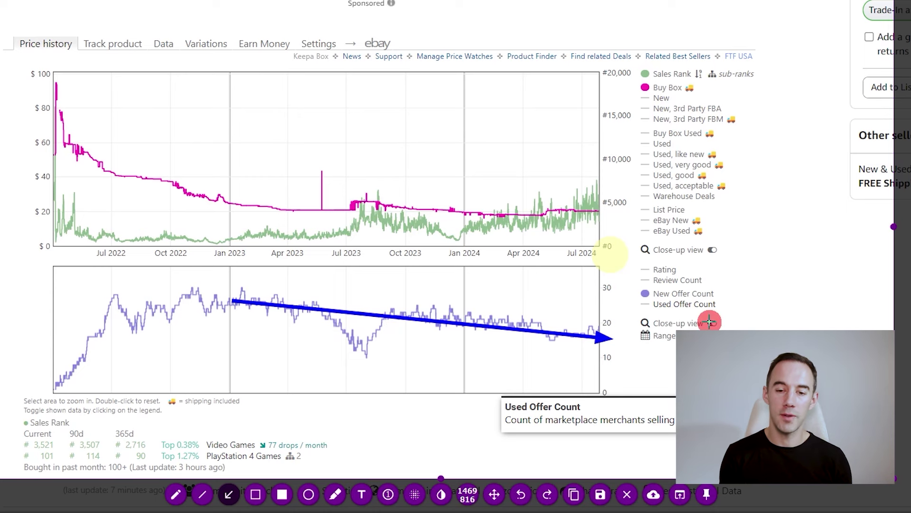
{"action": "left_click", "coordinate": [686, 354]}
{"action": "left_click_drag", "start_coordinate": [464, 236], "coordinate": [816, 152]}
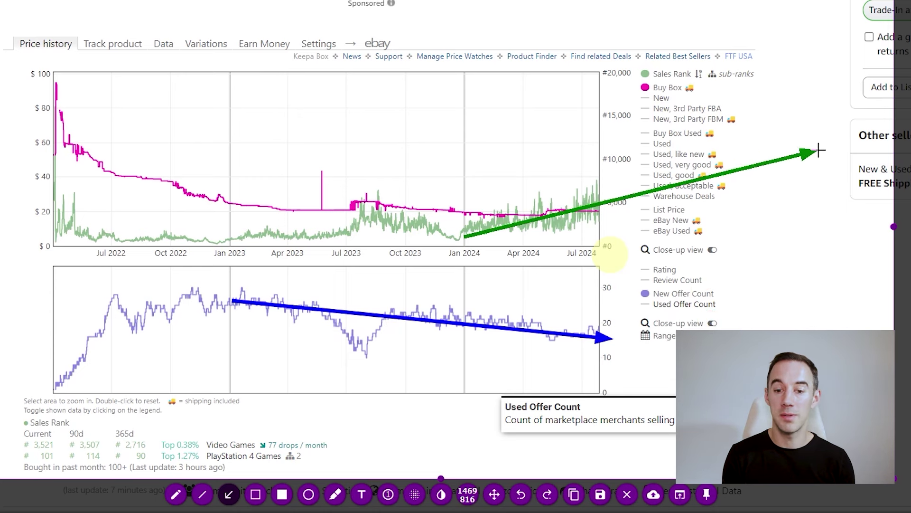
{"action": "right_click", "coordinate": [690, 258]}
{"action": "left_click", "coordinate": [728, 246]}
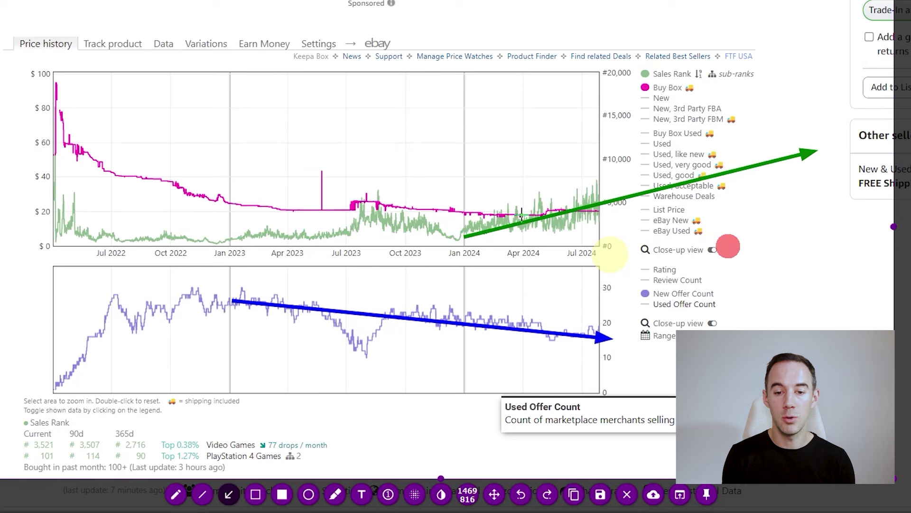
{"action": "mouse_move", "coordinate": [597, 213]}
{"action": "left_mouse_down"}
{"action": "mouse_move", "coordinate": [748, 143]}
{"action": "mouse_move", "coordinate": [792, 137]}
{"action": "left_mouse_up"}
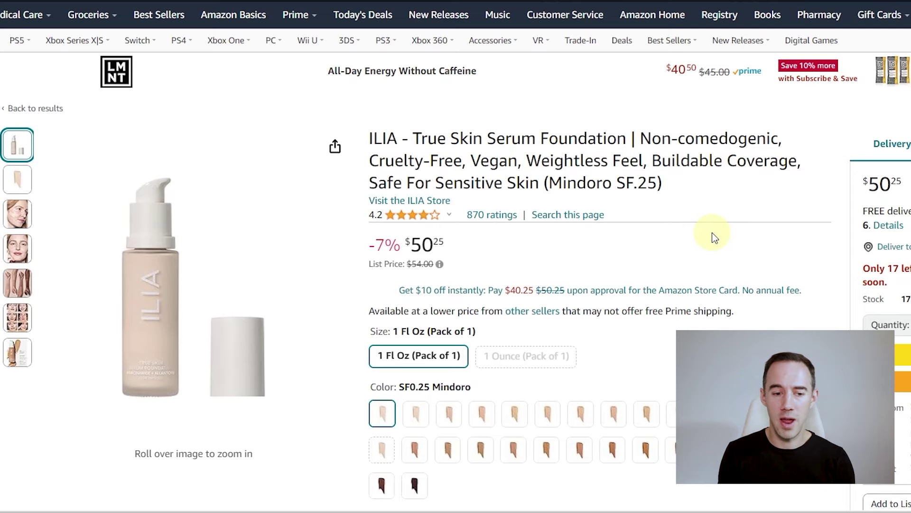
Step: View the foundation's Keepa price history and offer count graphs over the past year and over all 864 days
{"action": "scroll", "coordinate": [715, 237], "scroll_direction": "down", "scroll_amount": 15}
{"action": "scroll", "coordinate": [714, 238], "scroll_direction": "down", "scroll_amount": 6}
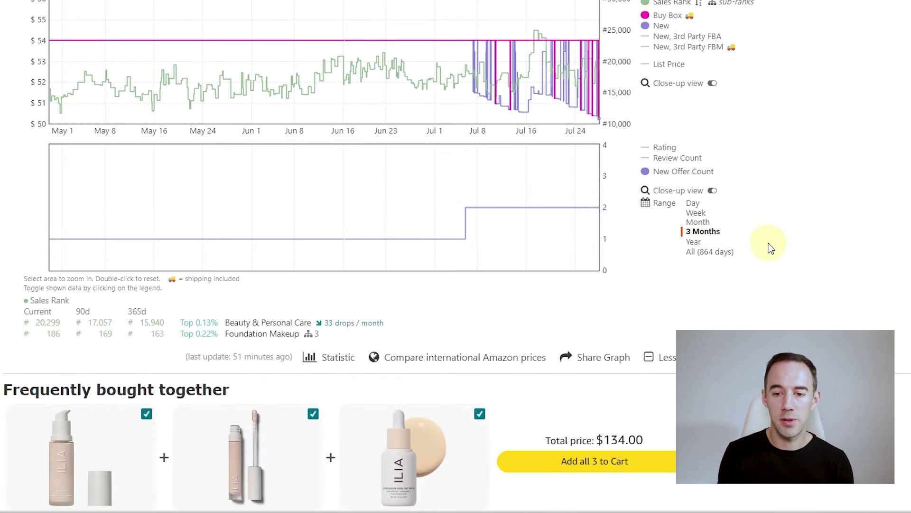
{"action": "scroll", "coordinate": [749, 247], "scroll_direction": "up", "scroll_amount": 3}
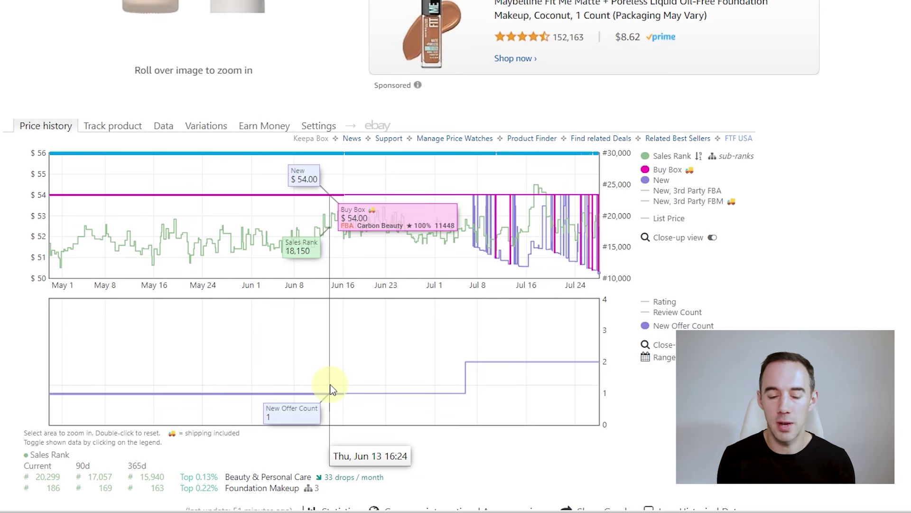
{"action": "left_click", "coordinate": [701, 397]}
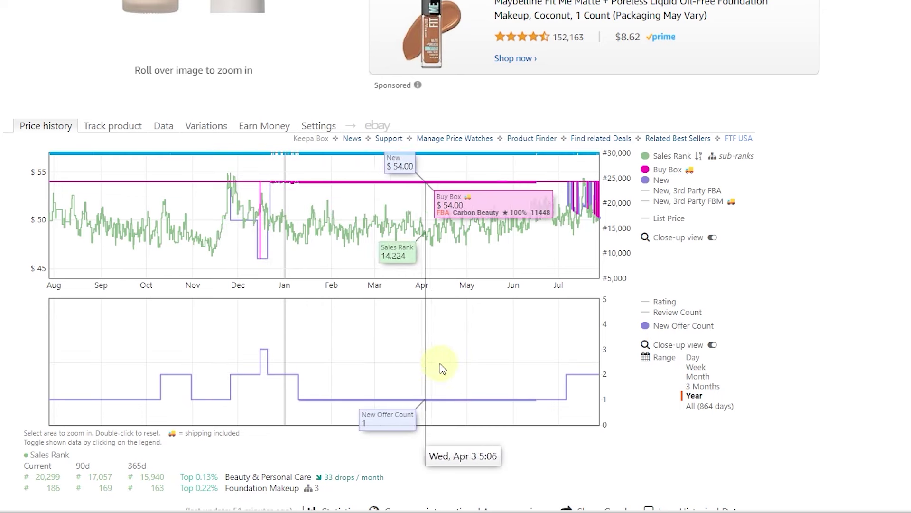
{"action": "left_click", "coordinate": [718, 406]}
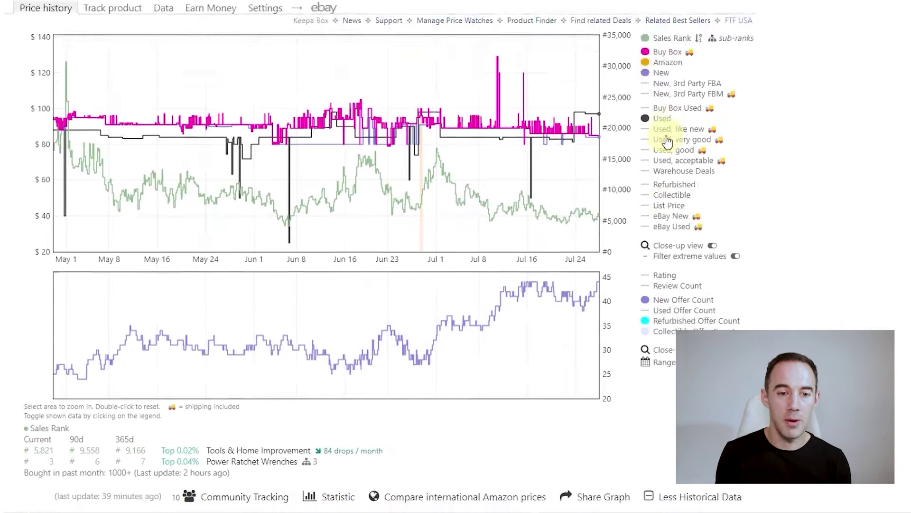
Step: View the ratchet wrench's Keepa graphs over the past year and over all 2833 days
{"action": "scroll", "coordinate": [807, 174], "scroll_direction": "down", "scroll_amount": 2}
{"action": "scroll", "coordinate": [775, 250], "scroll_direction": "up", "scroll_amount": 1}
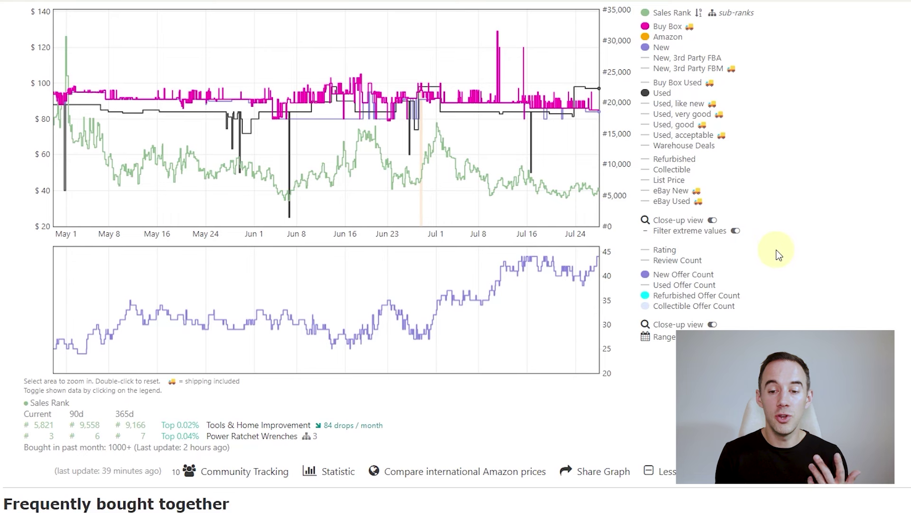
{"action": "mouse_move", "coordinate": [703, 276]}
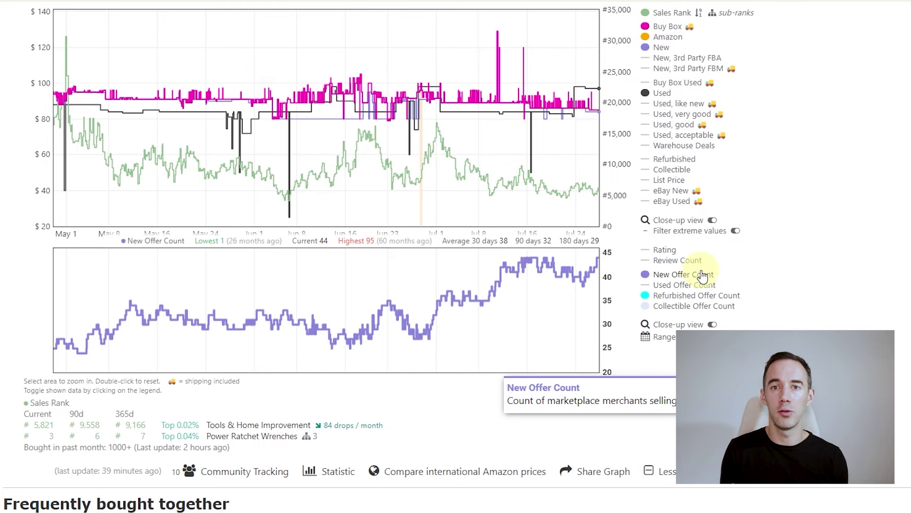
{"action": "left_click", "coordinate": [693, 376]}
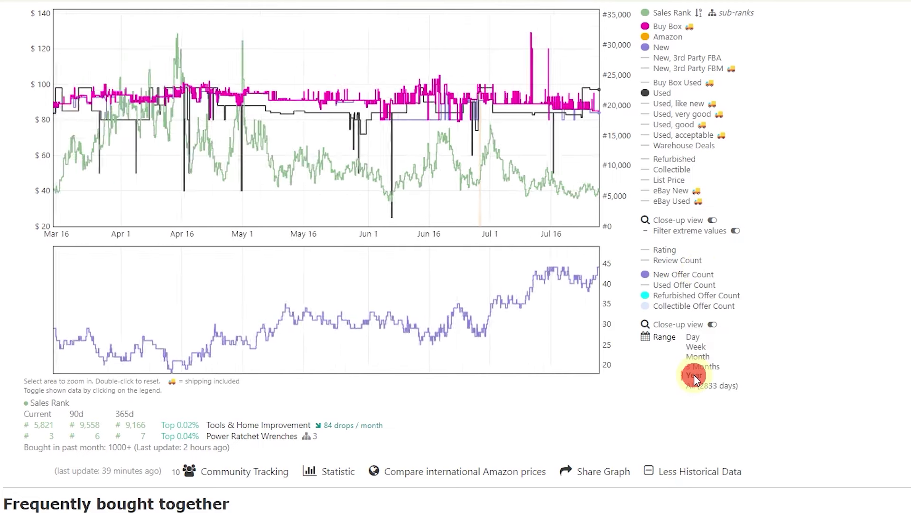
{"action": "left_click", "coordinate": [696, 388]}
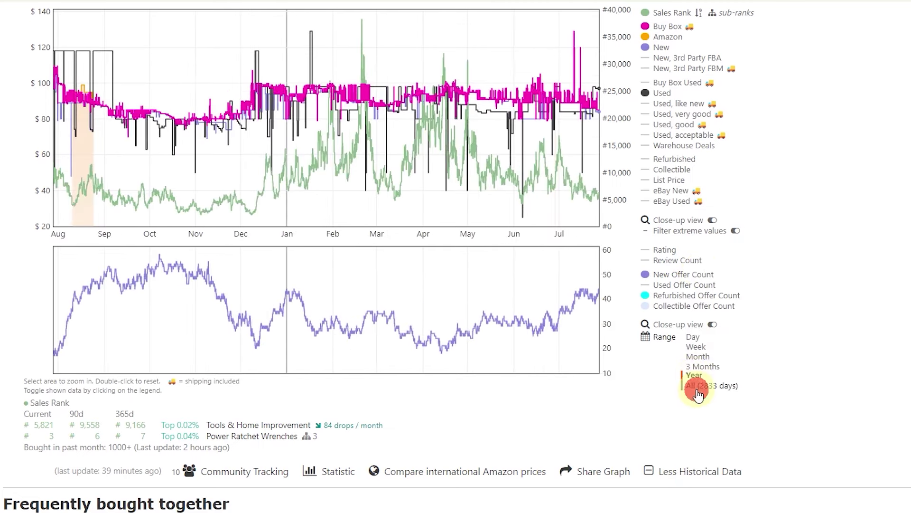
Step: Draw blue arrows at the New Offer Count's sharp drops in August 2021, November 2021, May 2022 and May 2023
{"action": "left_click_drag", "start_coordinate": [522, 433], "coordinate": [510, 352]}
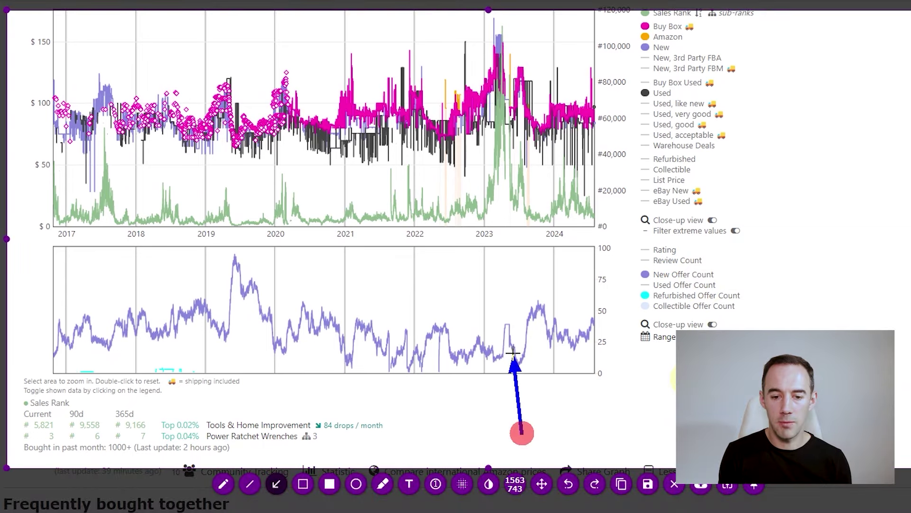
{"action": "left_click_drag", "start_coordinate": [445, 417], "coordinate": [441, 374]}
{"action": "mouse_move", "coordinate": [409, 404]}
{"action": "left_mouse_down"}
{"action": "mouse_move", "coordinate": [408, 375]}
{"action": "mouse_move", "coordinate": [390, 371]}
{"action": "left_mouse_up"}
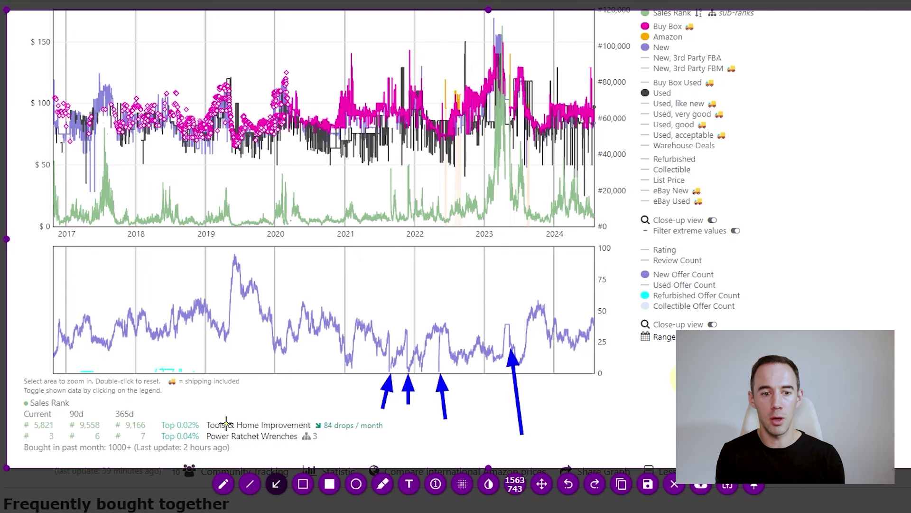
Step: Draw cyan arrows at the New Offer Count's gradual declines in late 2019 and late 2023, and close the annotations
{"action": "right_click", "coordinate": [295, 288]}
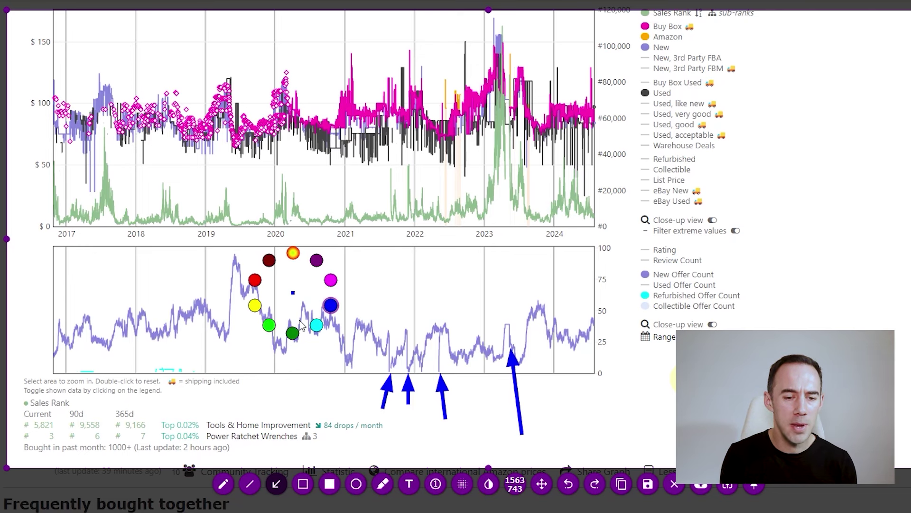
{"action": "left_click", "coordinate": [315, 321]}
{"action": "left_click_drag", "start_coordinate": [300, 275], "coordinate": [266, 298]}
{"action": "left_click_drag", "start_coordinate": [570, 297], "coordinate": [550, 318]}
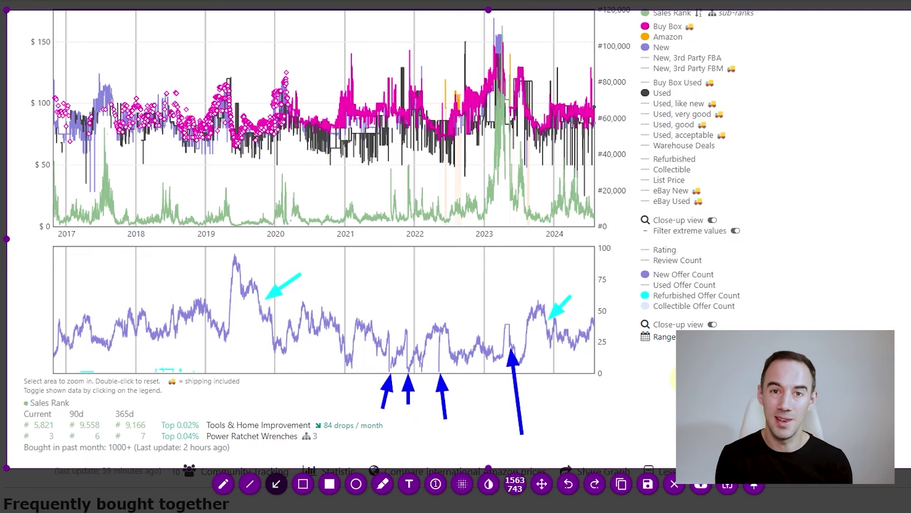
{"action": "key", "text": "Escape"}
Step: Zoom the graphs in on the August 2021 offer count drop and on the November 2021 one in turn
{"action": "left_click_drag", "start_coordinate": [356, 309], "coordinate": [546, 309]}
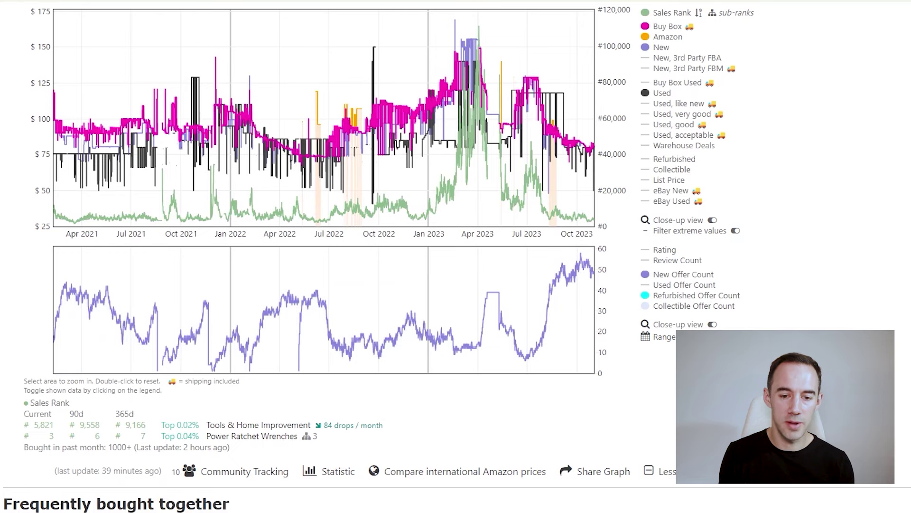
{"action": "left_click_drag", "start_coordinate": [147, 337], "coordinate": [173, 339]}
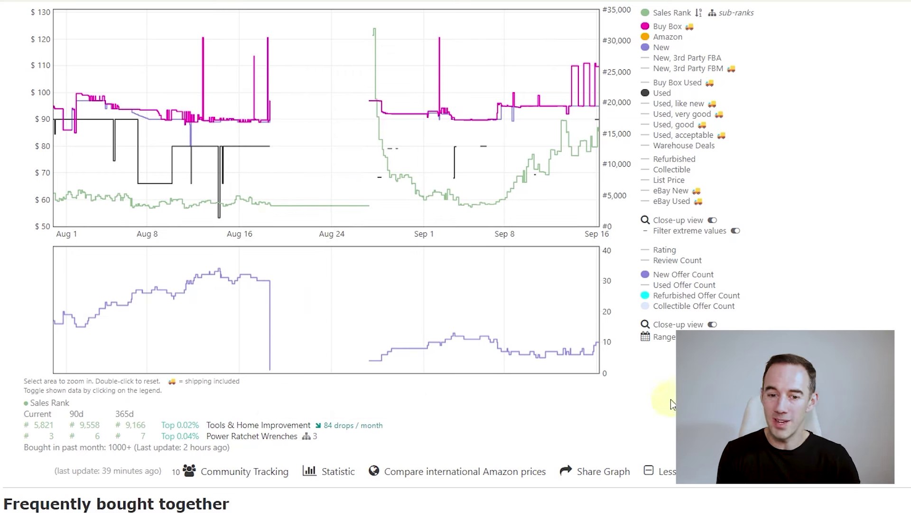
{"action": "left_click", "coordinate": [698, 388]}
{"action": "left_click_drag", "start_coordinate": [401, 362], "coordinate": [413, 366]}
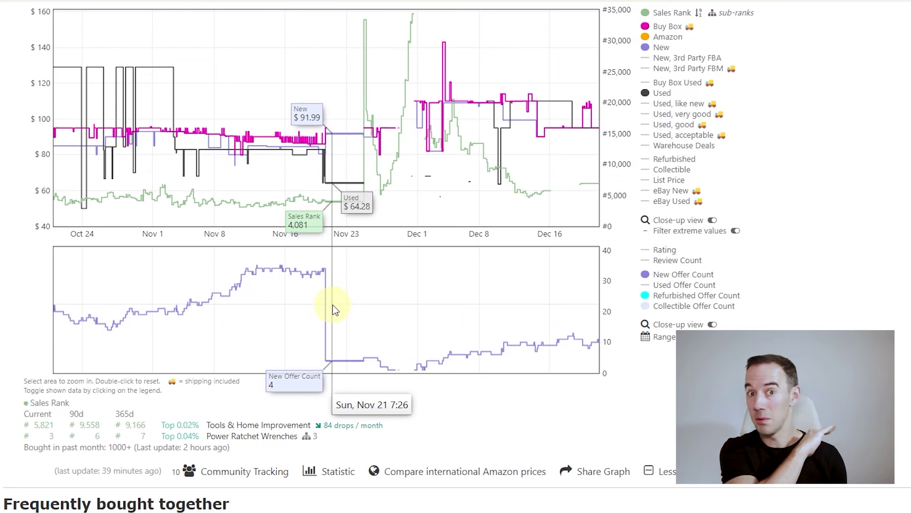
Step: Zoom the graphs in on the April to May 2023 offer count drop, and on the period from mid-2021 to the present
{"action": "left_click", "coordinate": [706, 386]}
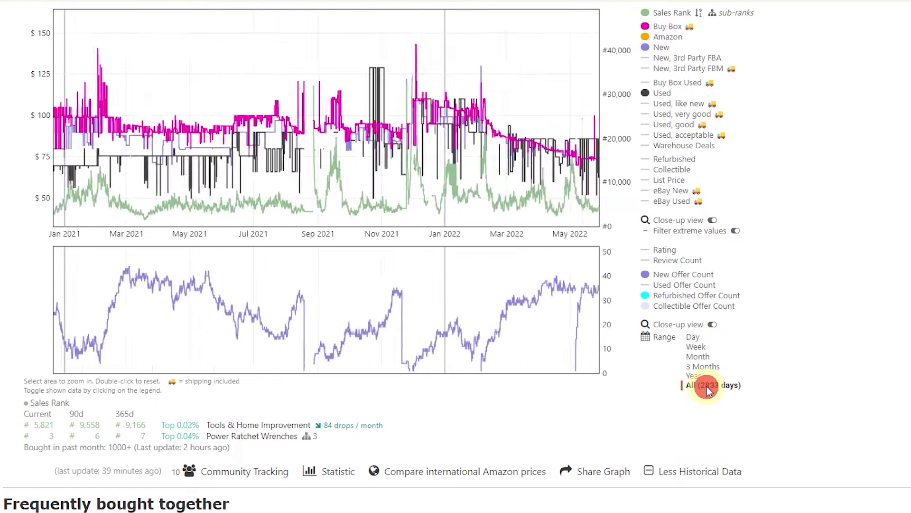
{"action": "left_click_drag", "start_coordinate": [504, 356], "coordinate": [515, 351]}
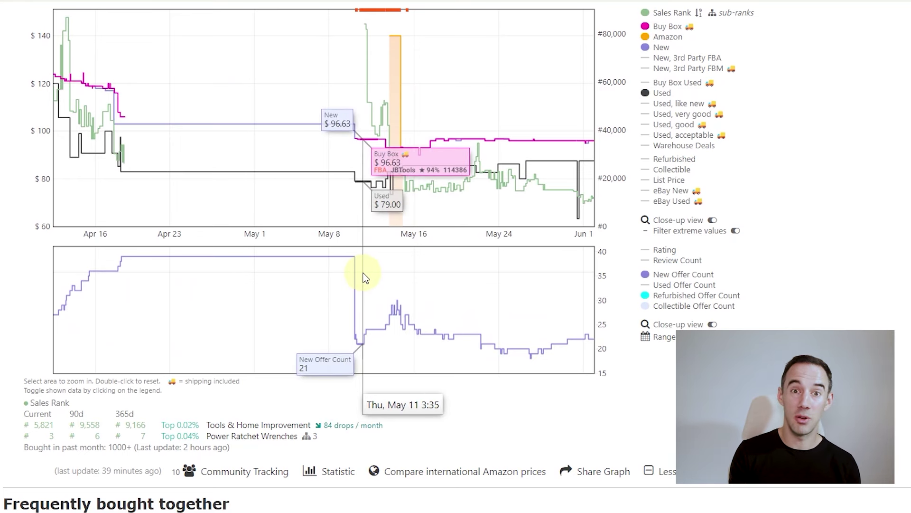
{"action": "left_click", "coordinate": [725, 387]}
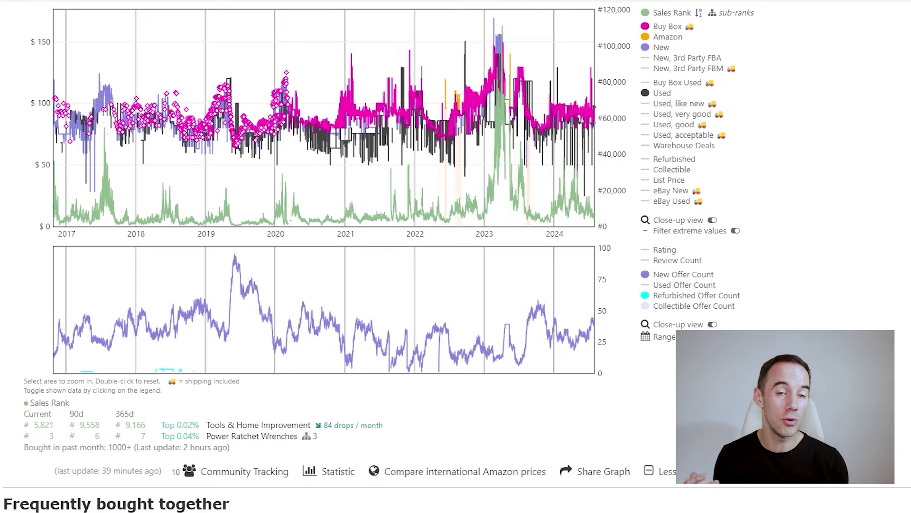
{"action": "left_click", "coordinate": [377, 357]}
{"action": "left_click_drag", "start_coordinate": [392, 354], "coordinate": [736, 301]}
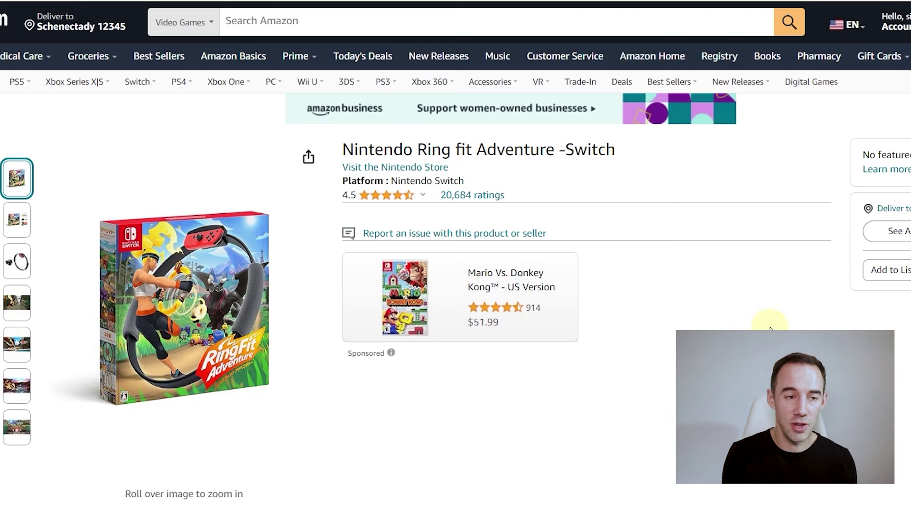
Step: Go to the Ring Fit Adventure Keepa graphs, toggle the Sales Rank off and on, and hide the Used price
{"action": "scroll", "coordinate": [770, 328], "scroll_direction": "down", "scroll_amount": 1}
{"action": "scroll", "coordinate": [769, 327], "scroll_direction": "down", "scroll_amount": 9}
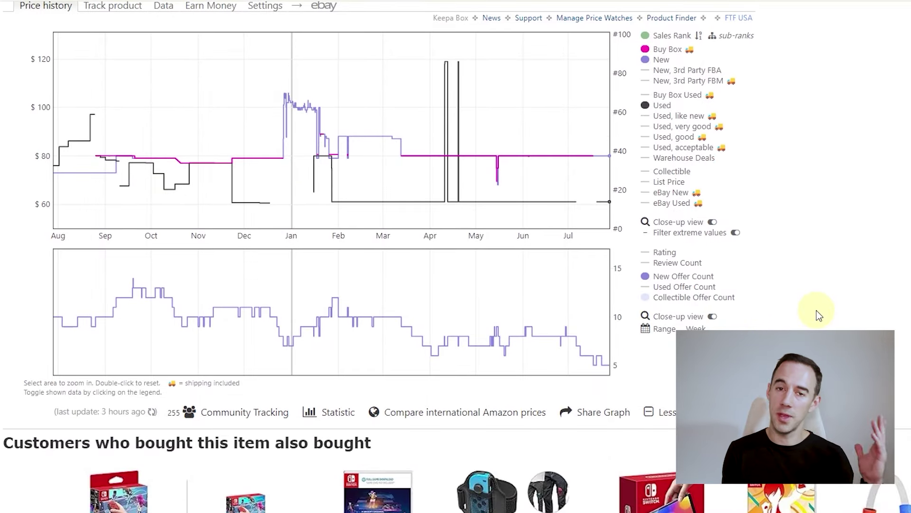
{"action": "left_click", "coordinate": [665, 36]}
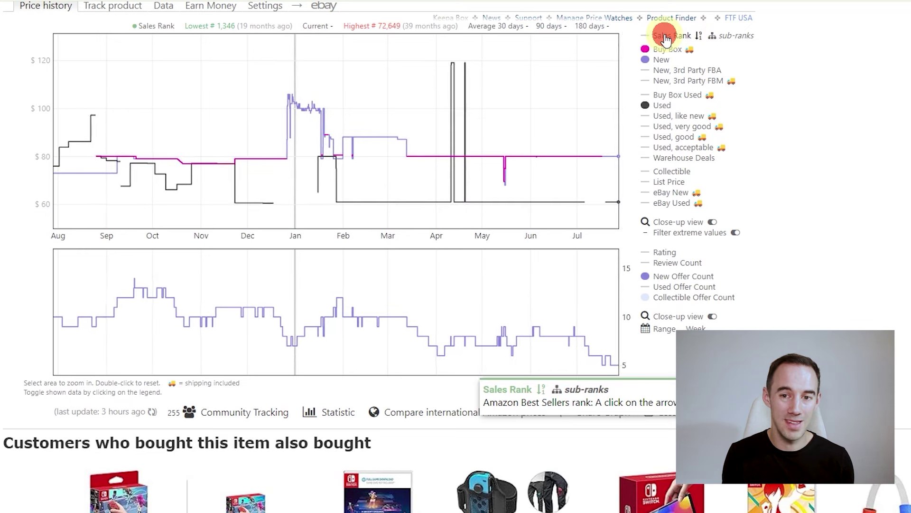
{"action": "left_click", "coordinate": [666, 36]}
{"action": "left_click", "coordinate": [660, 108]}
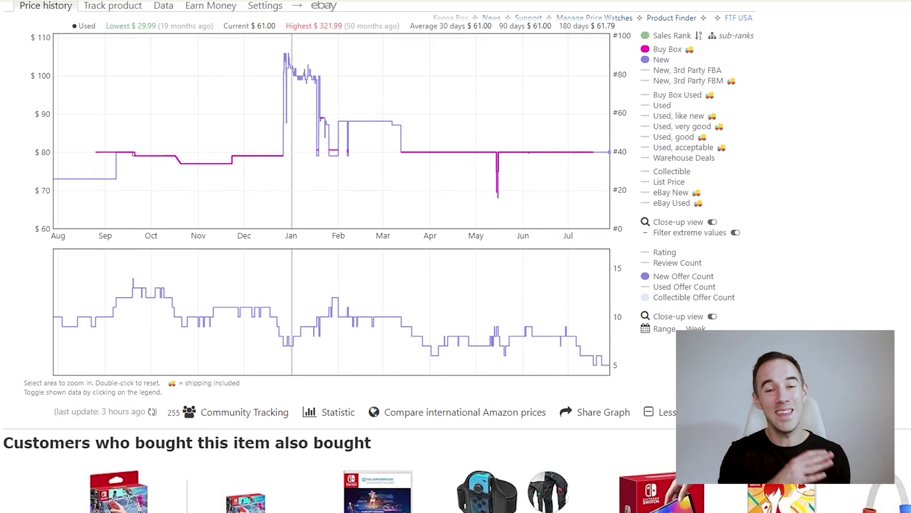
Step: Check the Ring Fit Adventure product information table for a sales rank and return to the Keepa graphs
{"action": "scroll", "coordinate": [455, 256], "scroll_direction": "down", "scroll_amount": 10}
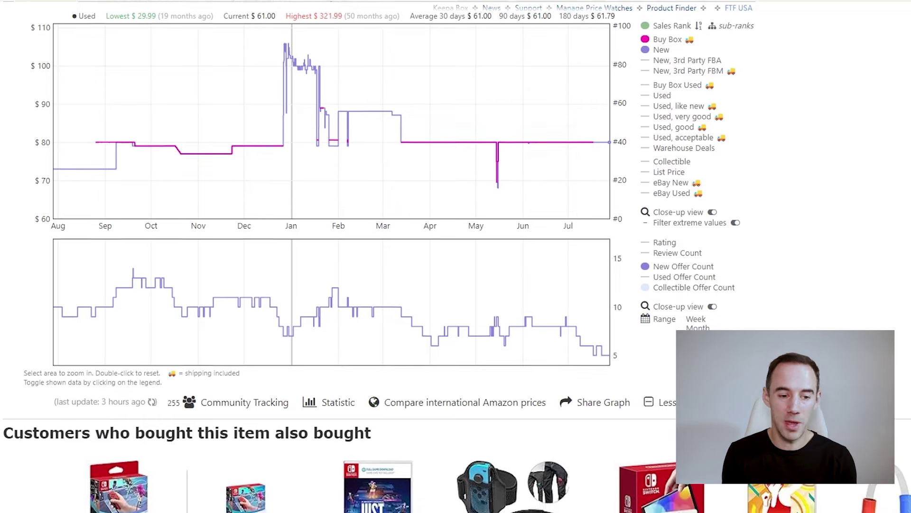
{"action": "scroll", "coordinate": [456, 257], "scroll_direction": "down", "scroll_amount": 7}
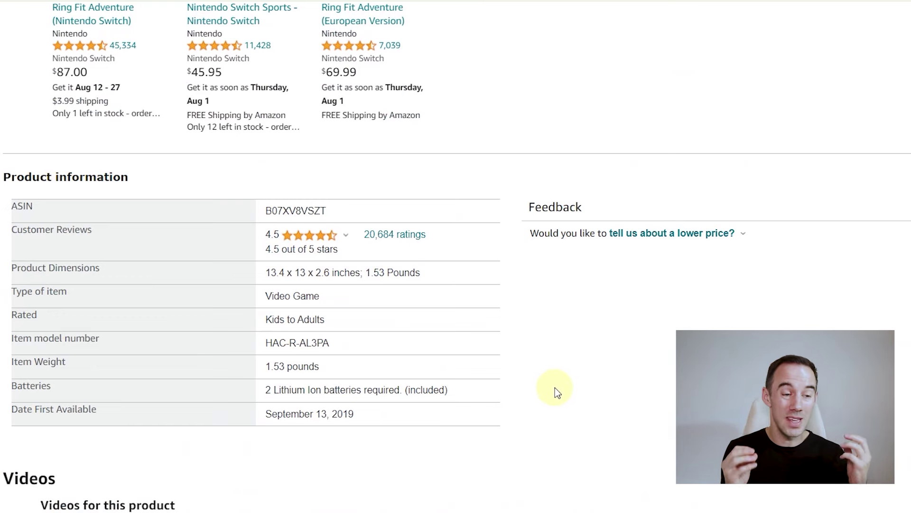
{"action": "scroll", "coordinate": [554, 388], "scroll_direction": "up", "scroll_amount": 10}
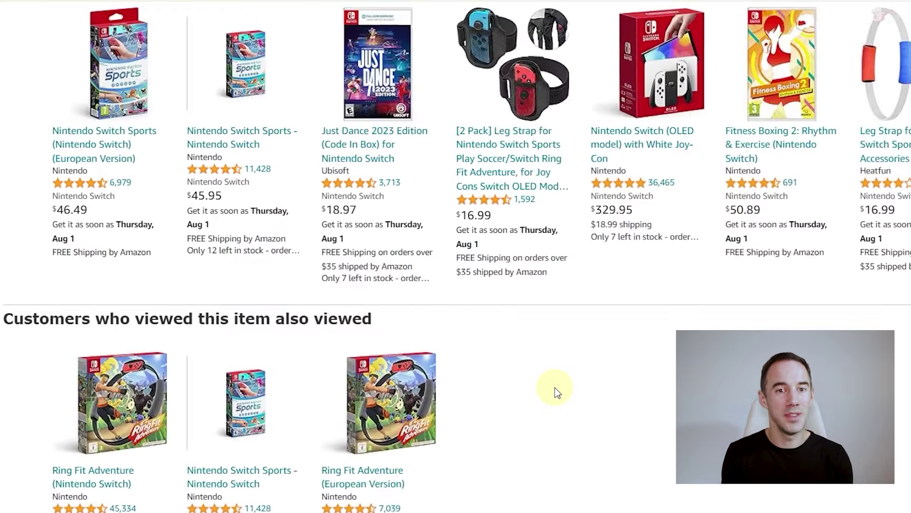
{"action": "scroll", "coordinate": [555, 387], "scroll_direction": "up", "scroll_amount": 5}
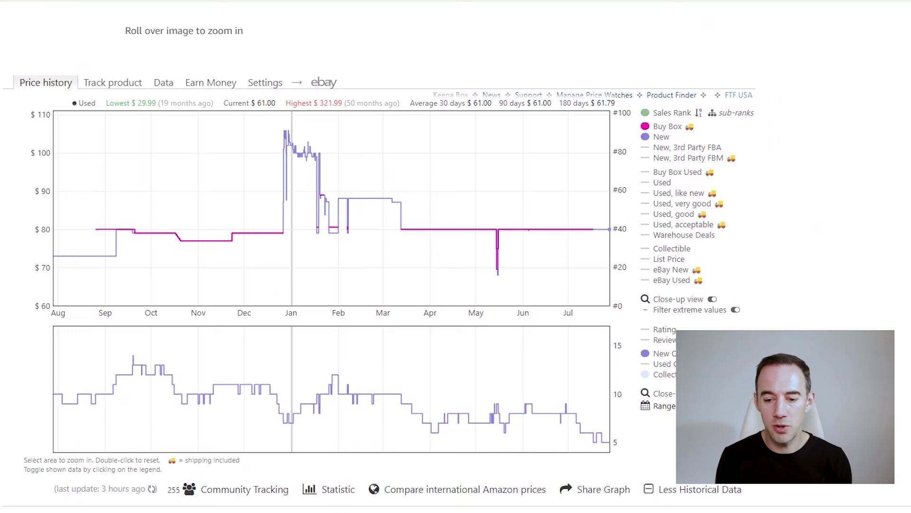
Step: Show the game's full history, highlight its Sales Rank, and zoom the graphs in on about August 2022 to July 2024
{"action": "left_click", "coordinate": [727, 444]}
{"action": "mouse_move", "coordinate": [672, 116]}
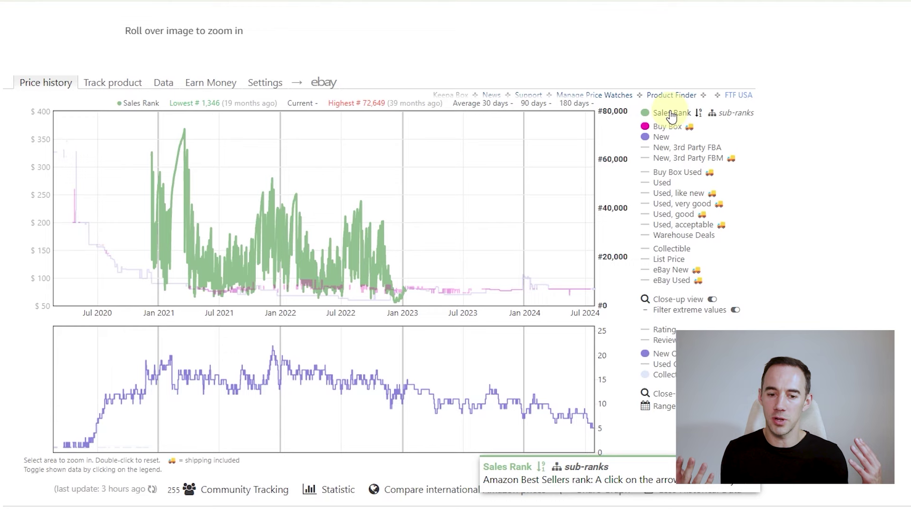
{"action": "left_click", "coordinate": [344, 312]}
{"action": "left_click_drag", "start_coordinate": [350, 259], "coordinate": [603, 246]}
Step: Capture the graph area for annotation and draw blue arrows along the New Offer Count's overall decline and its shorter swings
{"action": "key", "text": "ctrl+Print"}
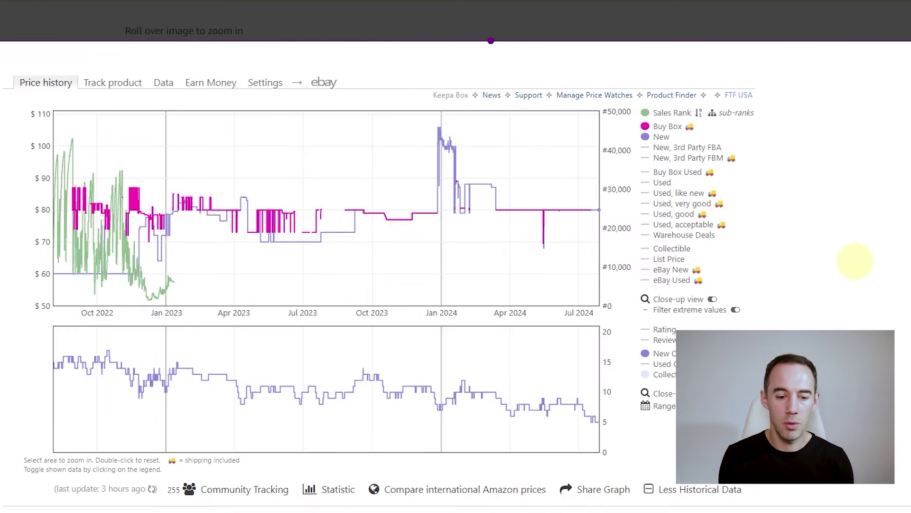
{"action": "left_click", "coordinate": [321, 319]}
{"action": "left_click", "coordinate": [360, 330]}
{"action": "mouse_move", "coordinate": [59, 364]}
{"action": "left_mouse_down"}
{"action": "mouse_move", "coordinate": [630, 421]}
{"action": "mouse_move", "coordinate": [612, 418]}
{"action": "left_mouse_up"}
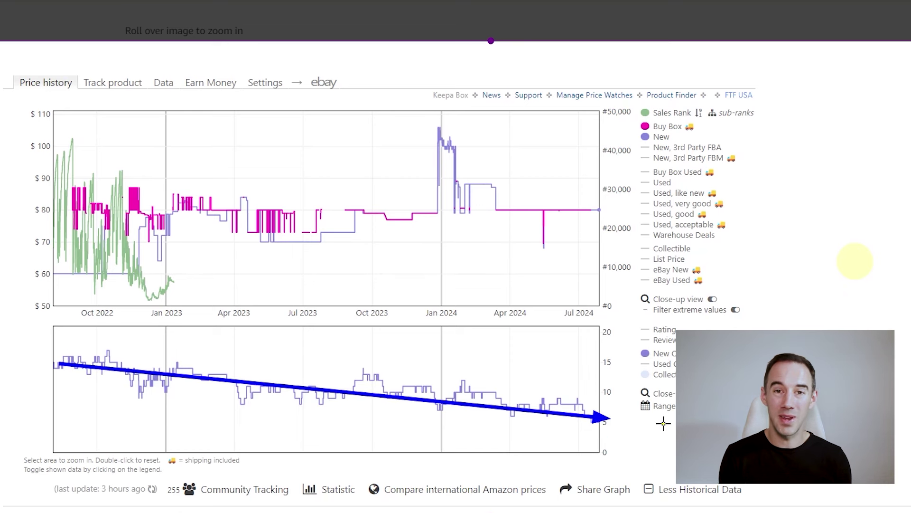
{"action": "left_click_drag", "start_coordinate": [163, 393], "coordinate": [179, 366]}
{"action": "left_click_drag", "start_coordinate": [244, 406], "coordinate": [323, 380]}
{"action": "mouse_move", "coordinate": [374, 380]}
{"action": "left_mouse_down"}
{"action": "mouse_move", "coordinate": [433, 412]}
{"action": "mouse_move", "coordinate": [458, 392]}
{"action": "left_mouse_up"}
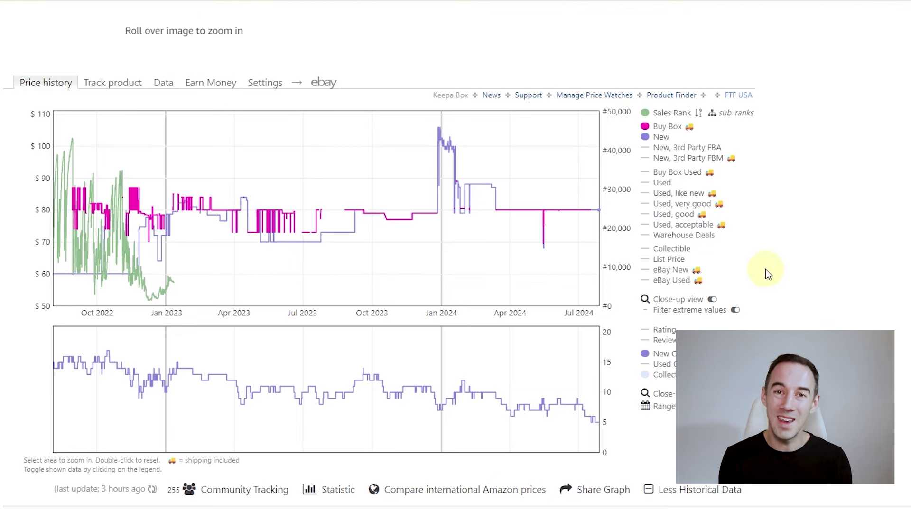
Step: Open the game's Keepa offers data to view the individual sellers' price and stock histories
{"action": "left_click", "coordinate": [164, 84]}
{"action": "left_click", "coordinate": [161, 105]}
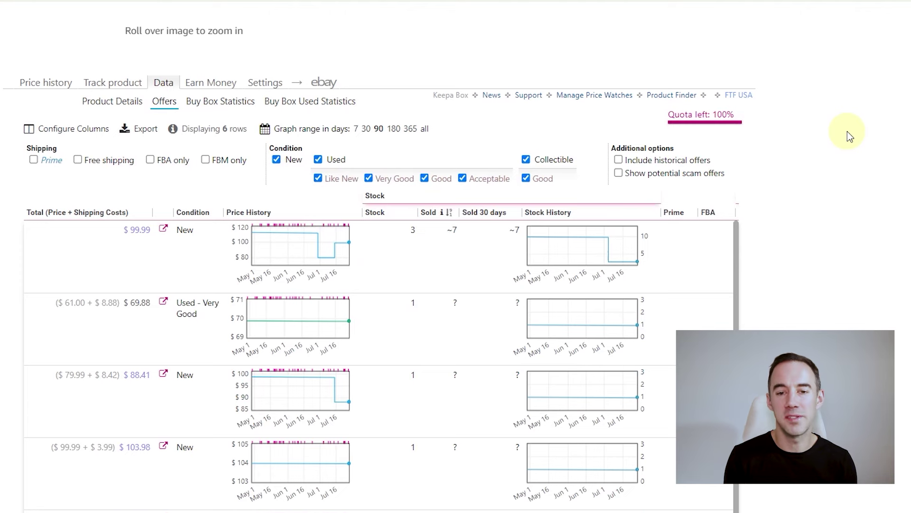
{"action": "scroll", "coordinate": [848, 134], "scroll_direction": "down", "scroll_amount": 2}
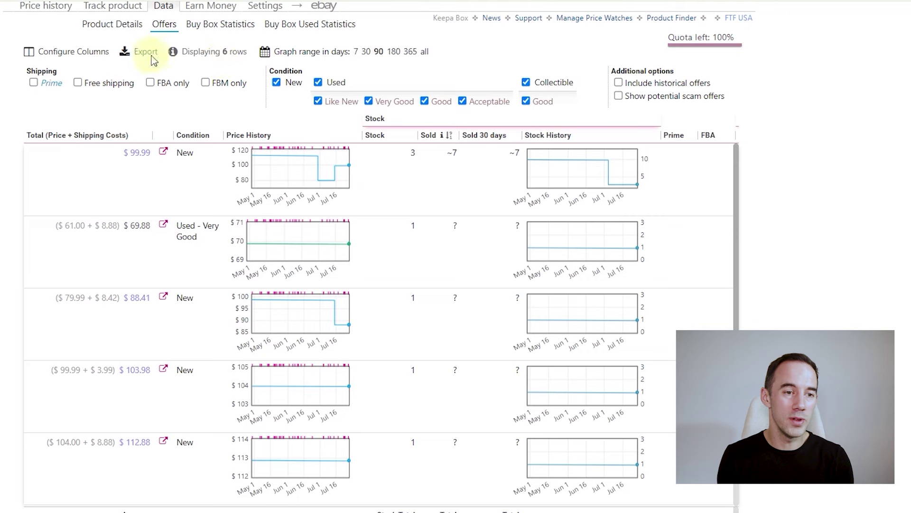
Step: Filter the offers to Prime and FBA only in New condition, excluding Used and Collectible, and include historical offers
{"action": "left_click", "coordinate": [33, 83]}
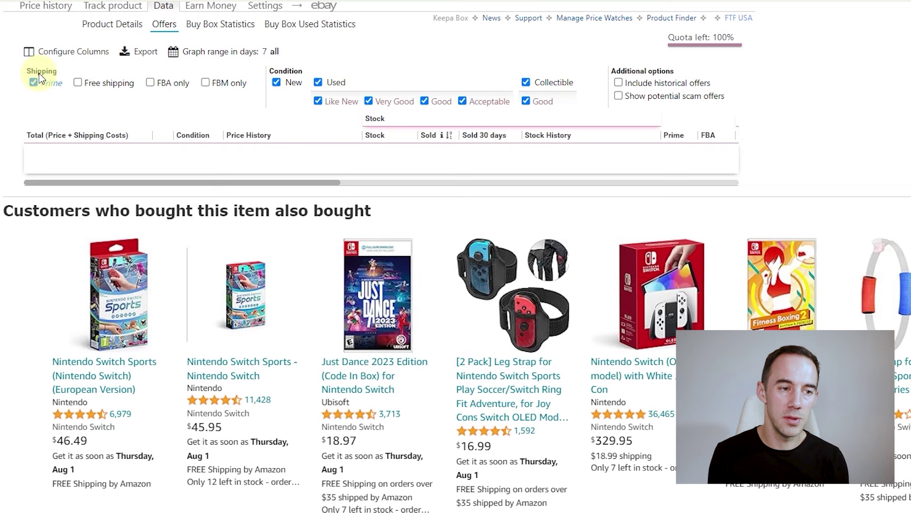
{"action": "left_click", "coordinate": [150, 82]}
{"action": "left_click", "coordinate": [328, 83]}
{"action": "left_click", "coordinate": [540, 88]}
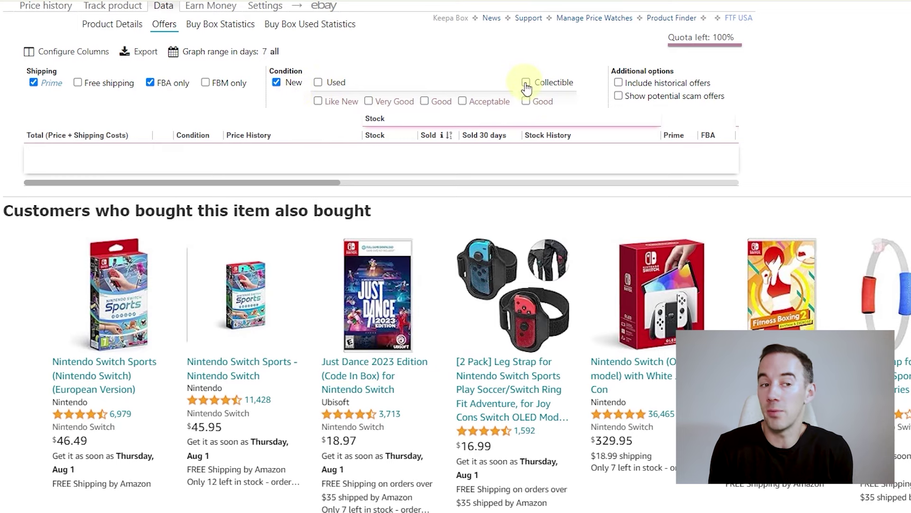
{"action": "left_click", "coordinate": [675, 83]}
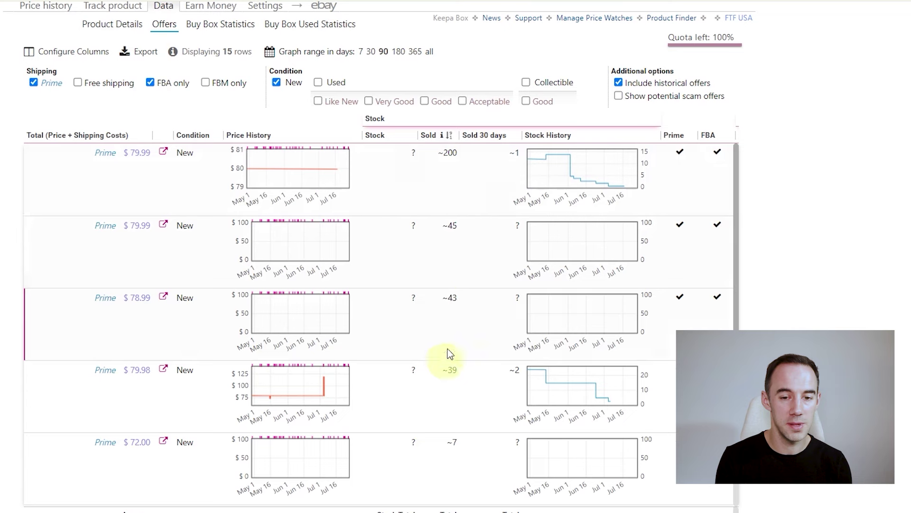
Step: Examine the filtered Prime FBA offers' sold estimates, stock histories, seller names and ratings across the whole list
{"action": "scroll", "coordinate": [447, 356], "scroll_direction": "right", "scroll_amount": 2}
{"action": "scroll", "coordinate": [579, 208], "scroll_direction": "right", "scroll_amount": 5}
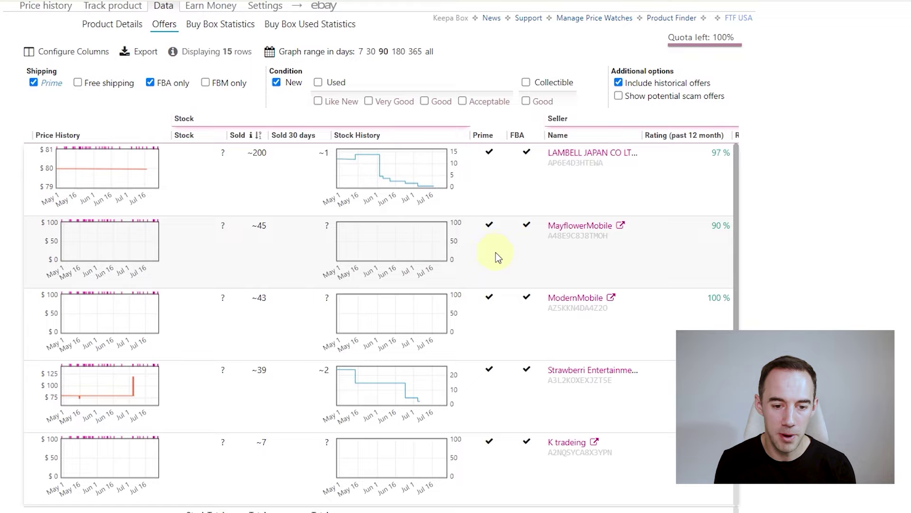
{"action": "scroll", "coordinate": [503, 285], "scroll_direction": "down", "scroll_amount": 5}
{"action": "scroll", "coordinate": [489, 271], "scroll_direction": "up", "scroll_amount": 2}
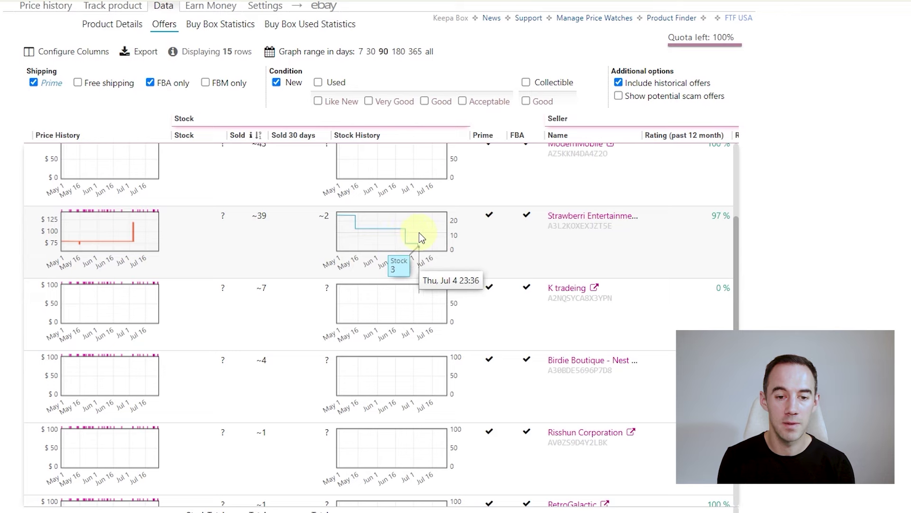
{"action": "scroll", "coordinate": [456, 238], "scroll_direction": "down", "scroll_amount": 10}
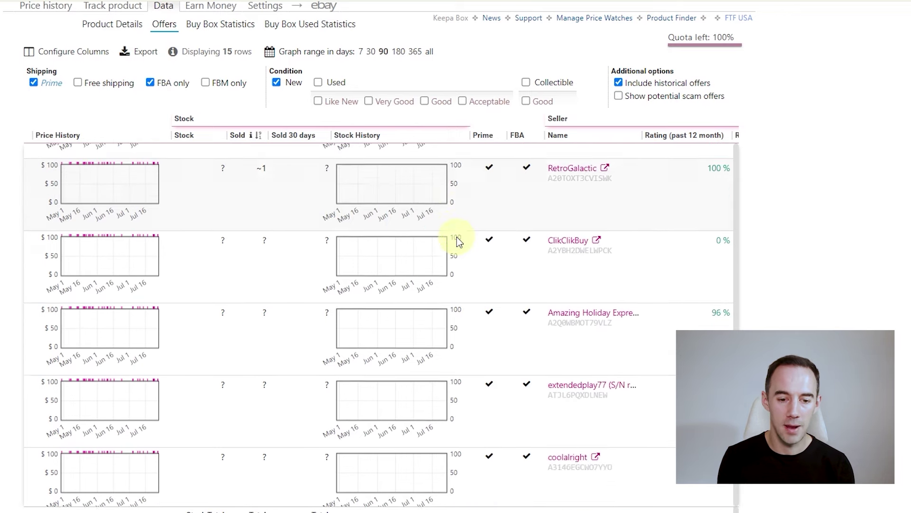
{"action": "scroll", "coordinate": [457, 238], "scroll_direction": "down", "scroll_amount": 5}
{"action": "scroll", "coordinate": [510, 294], "scroll_direction": "up", "scroll_amount": 4}
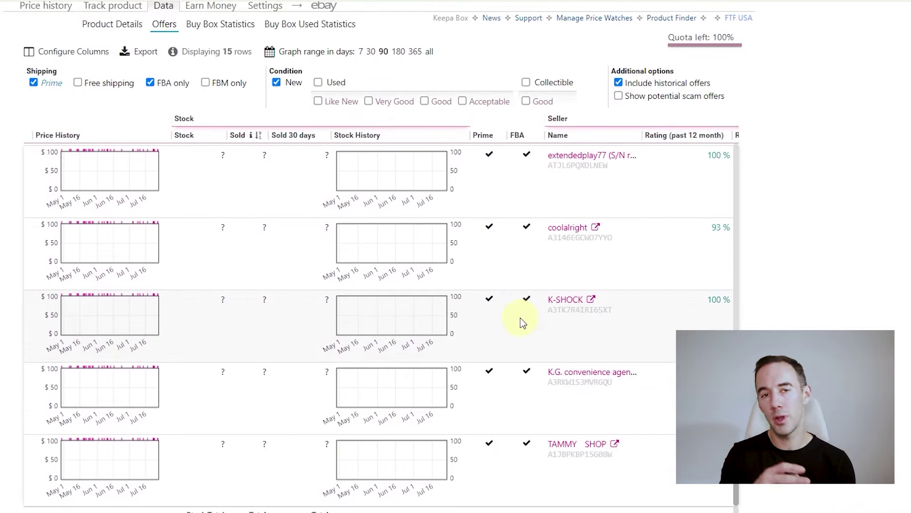
{"action": "scroll", "coordinate": [520, 317], "scroll_direction": "up", "scroll_amount": 10}
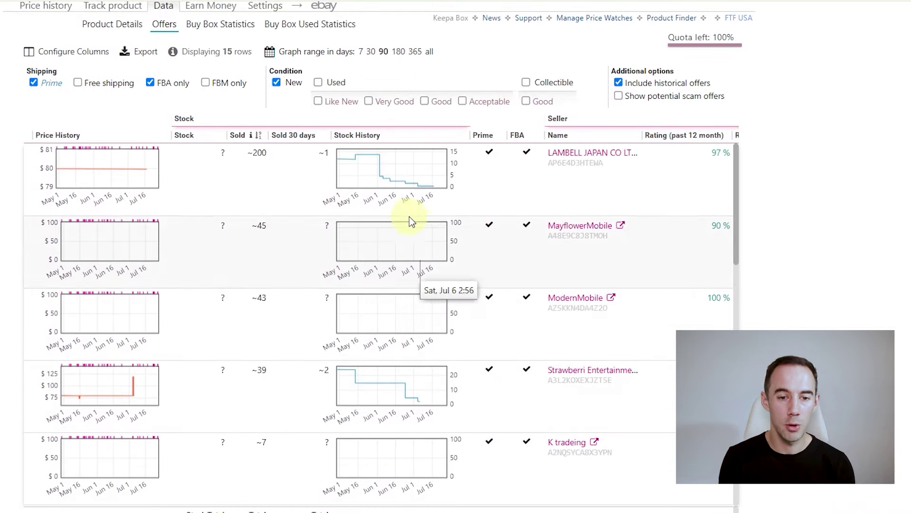
Step: Zoom the first-listed seller's stock history in on about June to late July, and inspect the Strawberri seller's stock history
{"action": "left_click_drag", "start_coordinate": [381, 181], "coordinate": [444, 177]}
{"action": "mouse_move", "coordinate": [340, 176]}
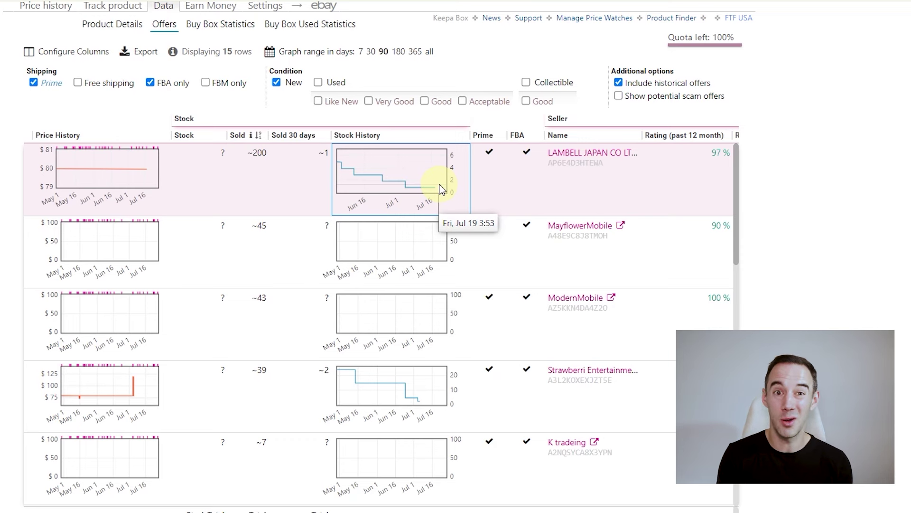
{"action": "scroll", "coordinate": [440, 199], "scroll_direction": "down", "scroll_amount": 3}
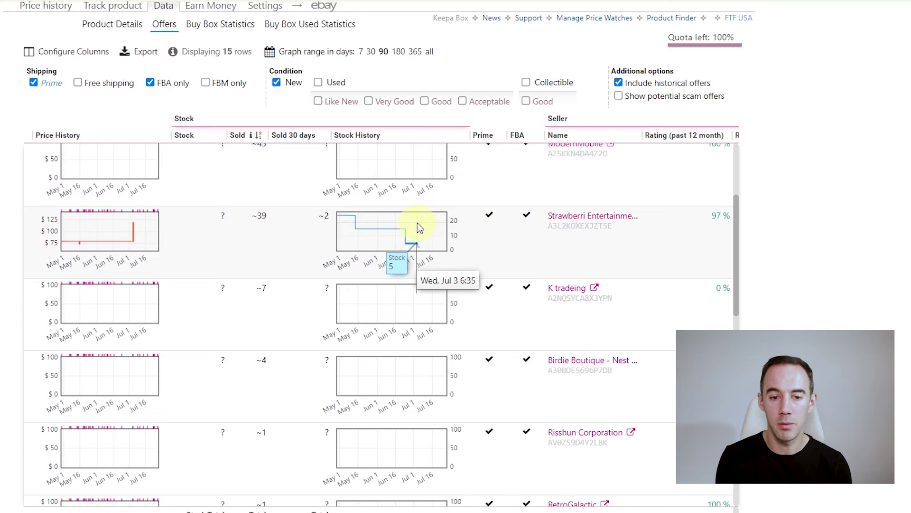
{"action": "scroll", "coordinate": [418, 223], "scroll_direction": "up", "scroll_amount": 3}
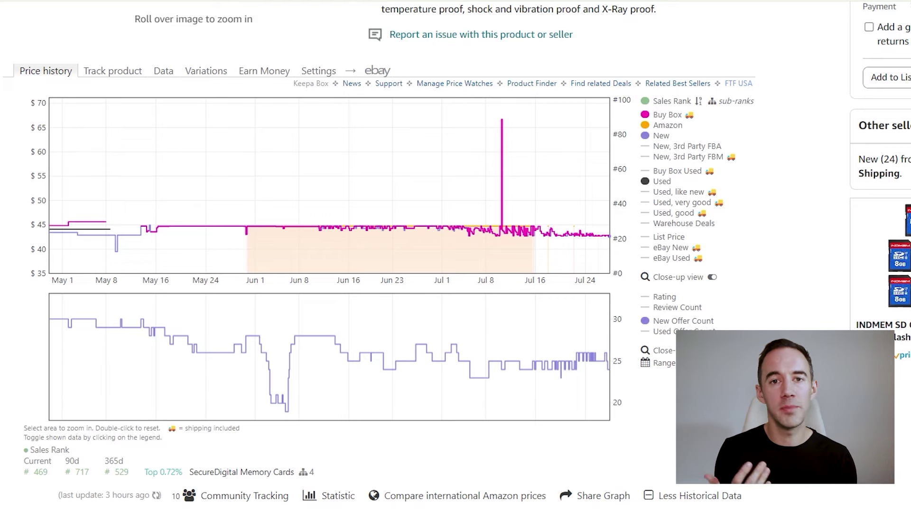
Step: Open the Keepa offers data for the Kingston 512GB card and review the sellers' stock histories, ratings and review counts
{"action": "scroll", "coordinate": [787, 382], "scroll_direction": "up", "scroll_amount": 8}
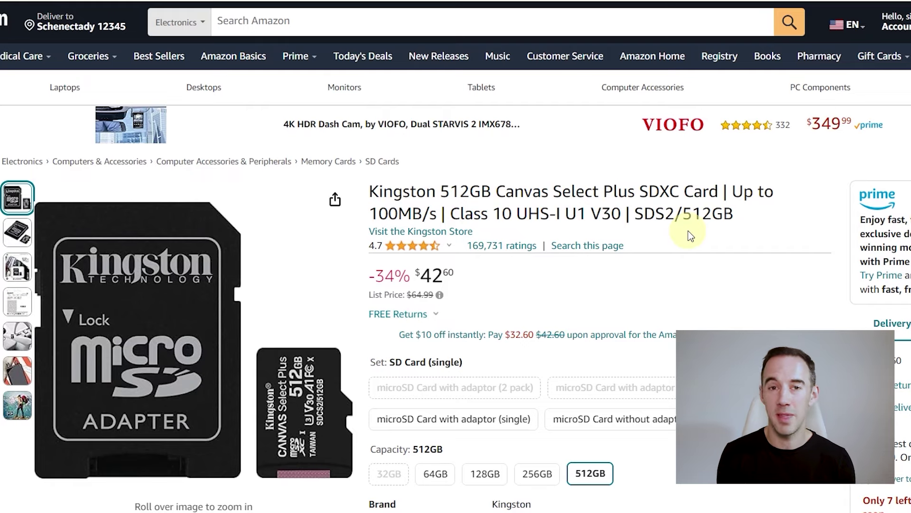
{"action": "scroll", "coordinate": [689, 235], "scroll_direction": "down", "scroll_amount": 10}
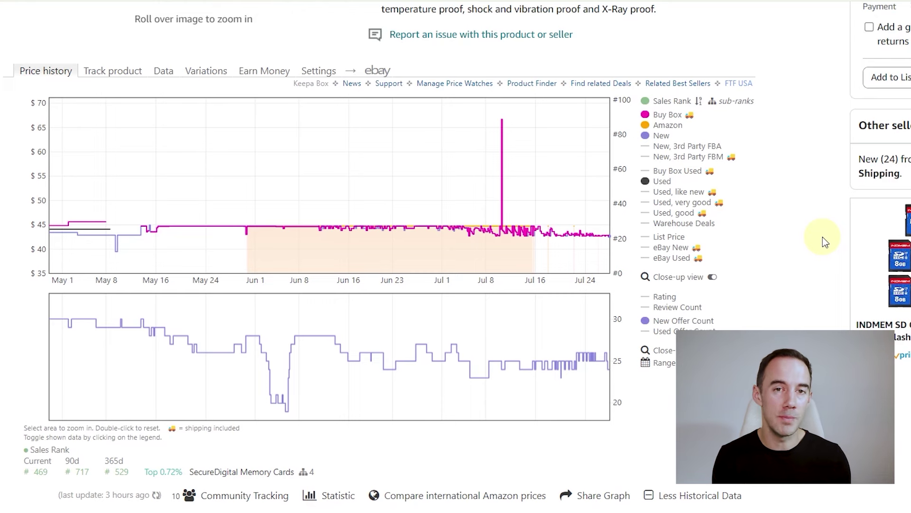
{"action": "left_click", "coordinate": [162, 75]}
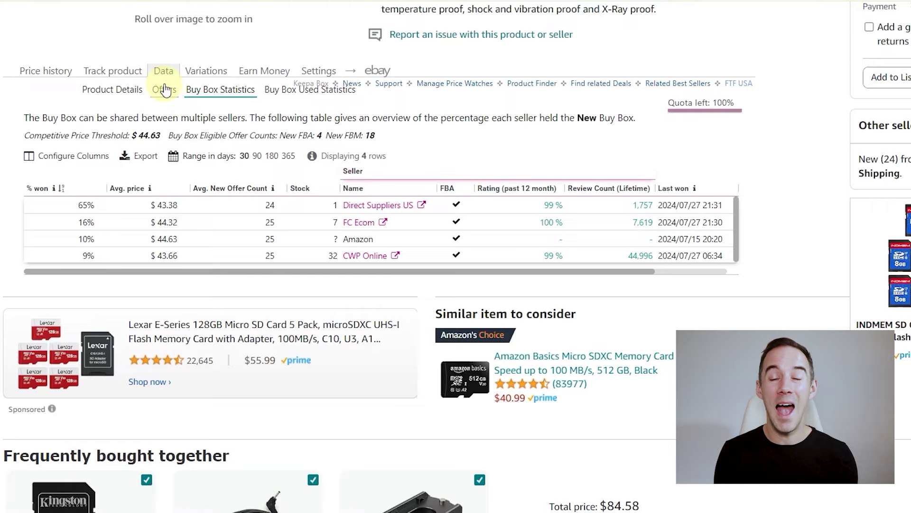
{"action": "left_click", "coordinate": [163, 89]}
{"action": "scroll", "coordinate": [366, 460], "scroll_direction": "down", "scroll_amount": 5}
{"action": "left_click_drag", "start_coordinate": [312, 455], "coordinate": [499, 452]}
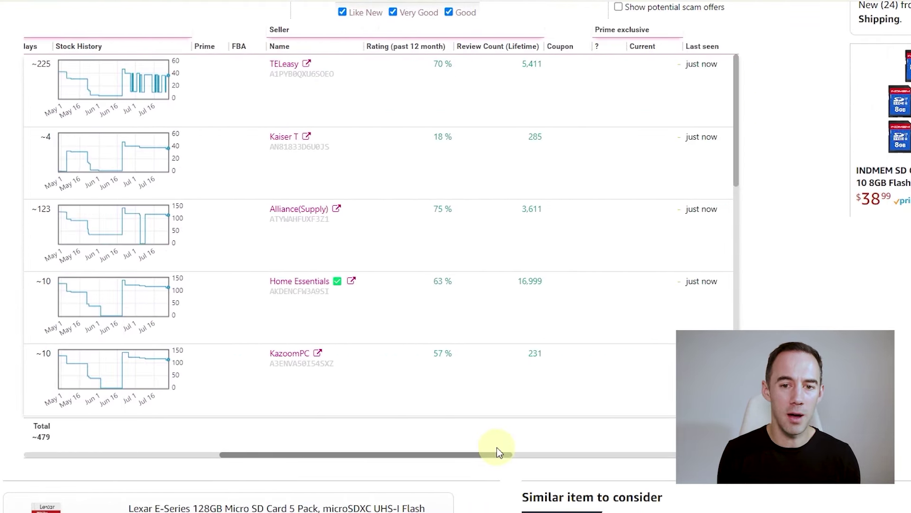
{"action": "scroll", "coordinate": [379, 242], "scroll_direction": "up", "scroll_amount": 3}
{"action": "scroll", "coordinate": [520, 224], "scroll_direction": "down", "scroll_amount": 1}
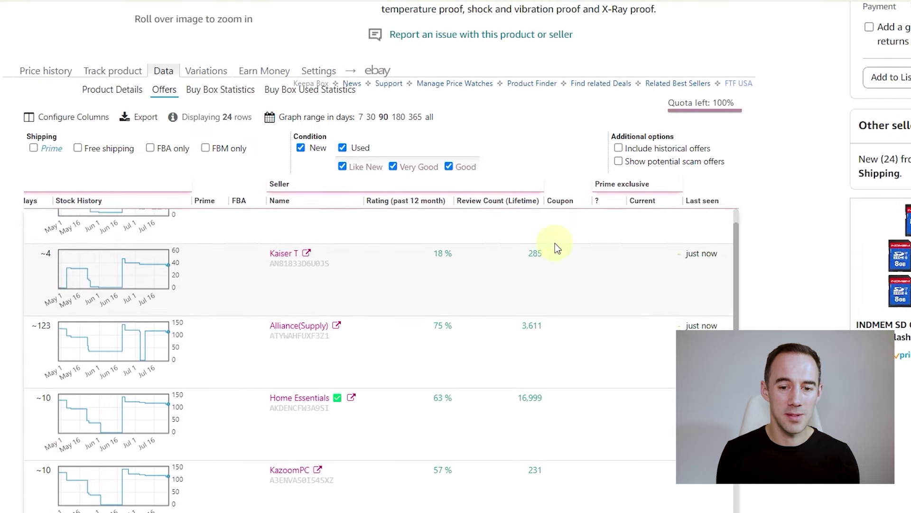
{"action": "scroll", "coordinate": [535, 221], "scroll_direction": "up", "scroll_amount": 1}
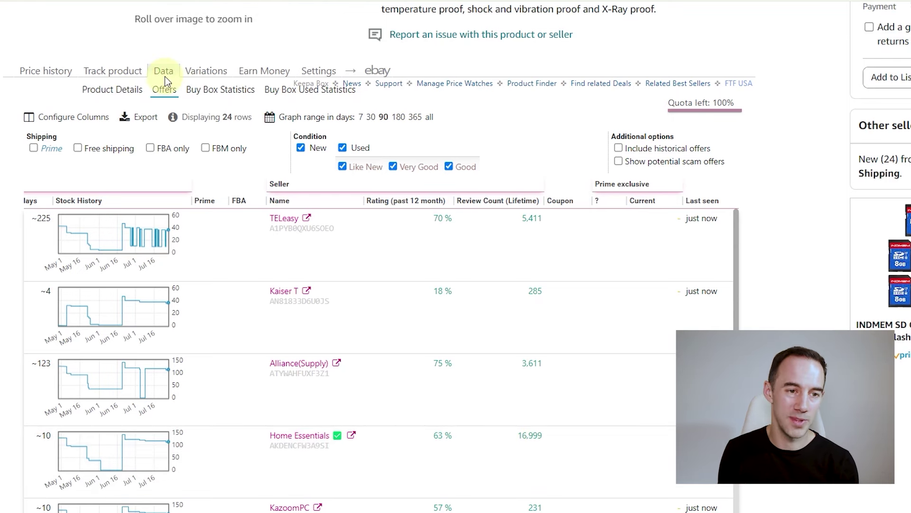
Step: Show the Kingston card's Buy Box Statistics to compare the winning sellers' shares, ratings and review counts, and check its listing price
{"action": "left_click", "coordinate": [205, 89]}
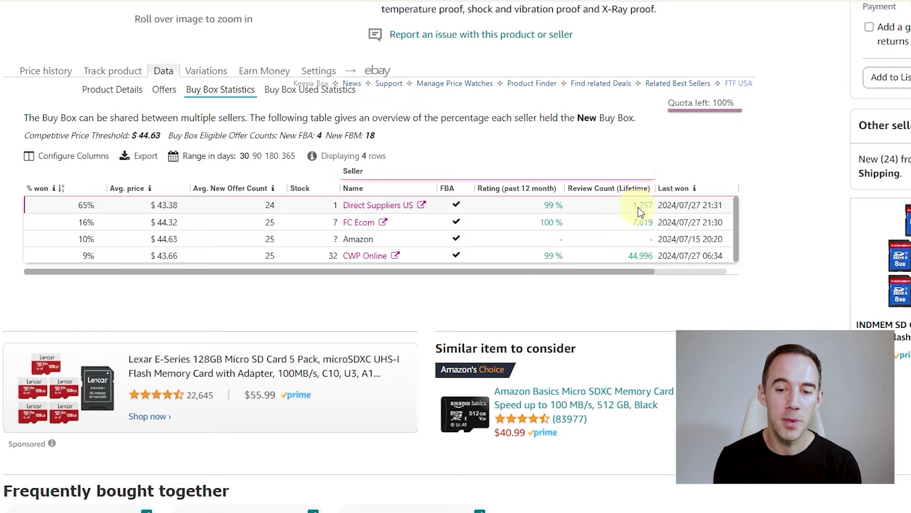
{"action": "scroll", "coordinate": [672, 187], "scroll_direction": "up", "scroll_amount": 8}
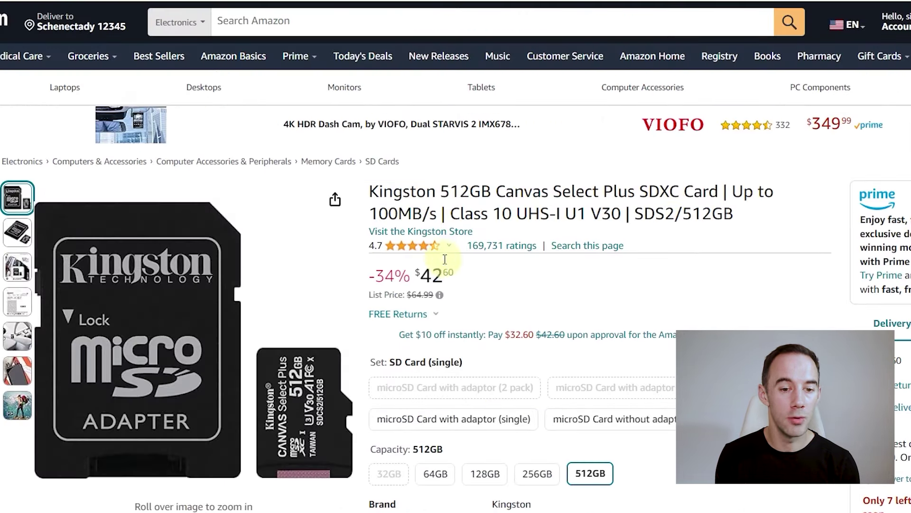
{"action": "scroll", "coordinate": [428, 277], "scroll_direction": "down", "scroll_amount": 8}
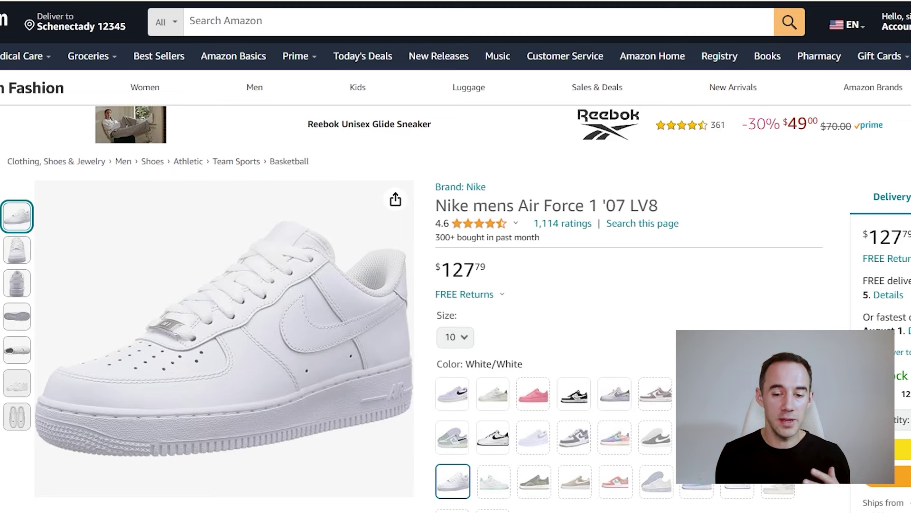
Step: Open the Keepa variations of the Nike Air Force 1 '07 LV8 and compare their monthly purchases by size and color
{"action": "scroll", "coordinate": [456, 256], "scroll_direction": "down", "scroll_amount": 3}
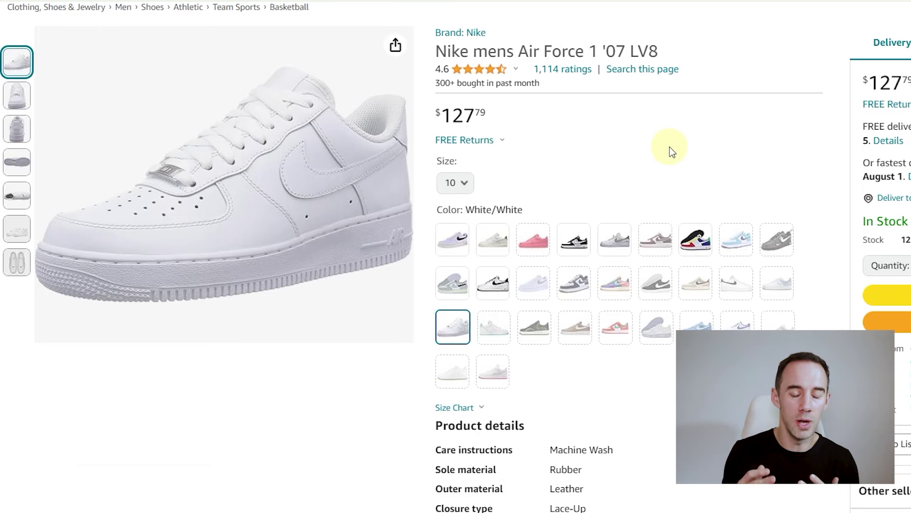
{"action": "scroll", "coordinate": [671, 150], "scroll_direction": "up", "scroll_amount": 3}
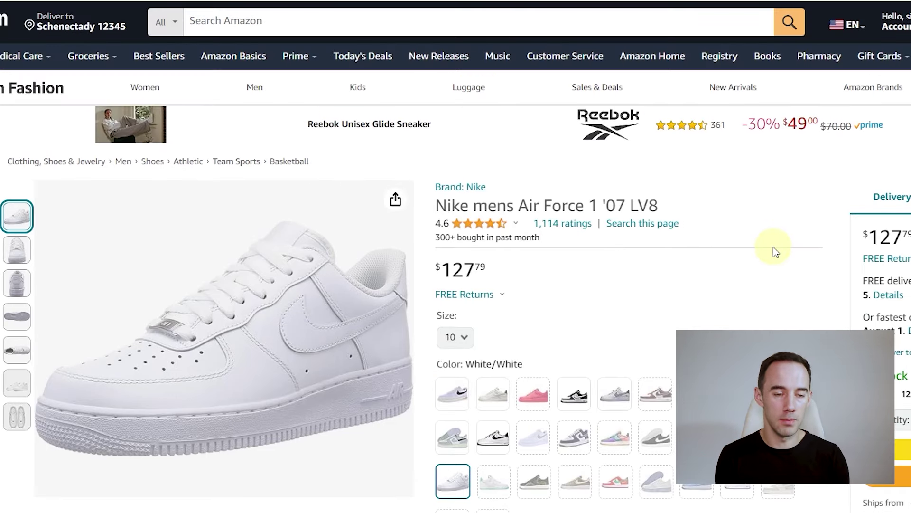
{"action": "scroll", "coordinate": [773, 247], "scroll_direction": "down", "scroll_amount": 10}
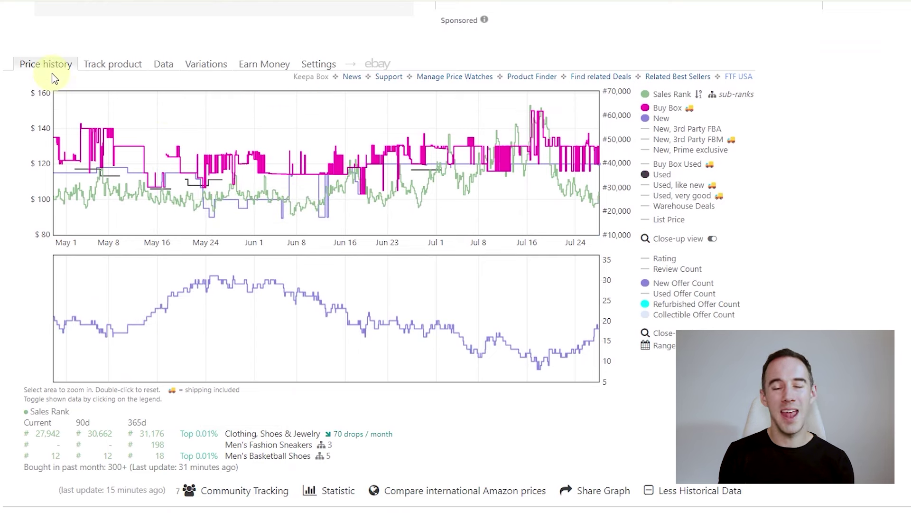
{"action": "left_click", "coordinate": [218, 71]}
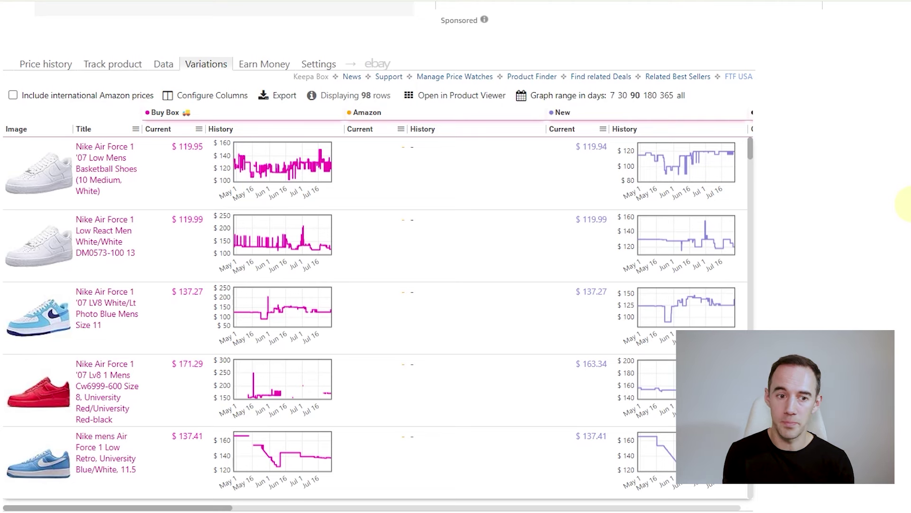
{"action": "left_click_drag", "start_coordinate": [135, 507], "coordinate": [344, 503]}
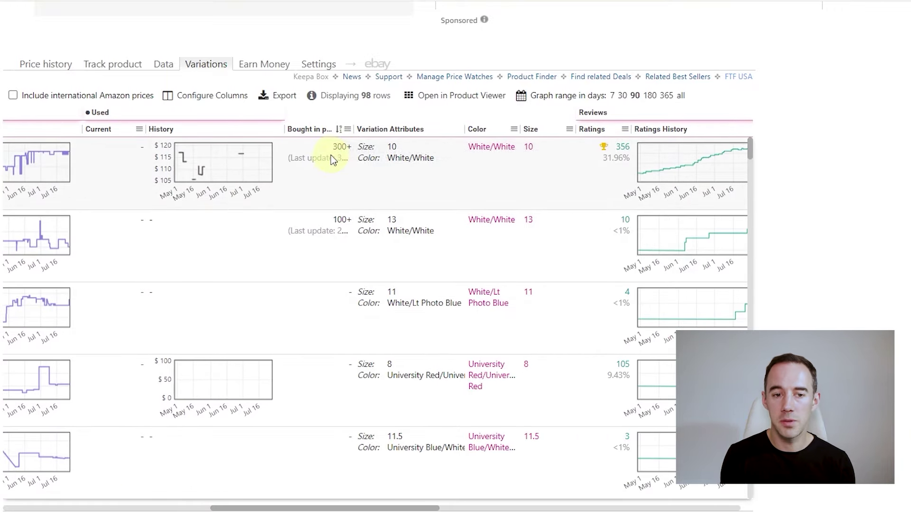
{"action": "scroll", "coordinate": [356, 292], "scroll_direction": "down", "scroll_amount": 20}
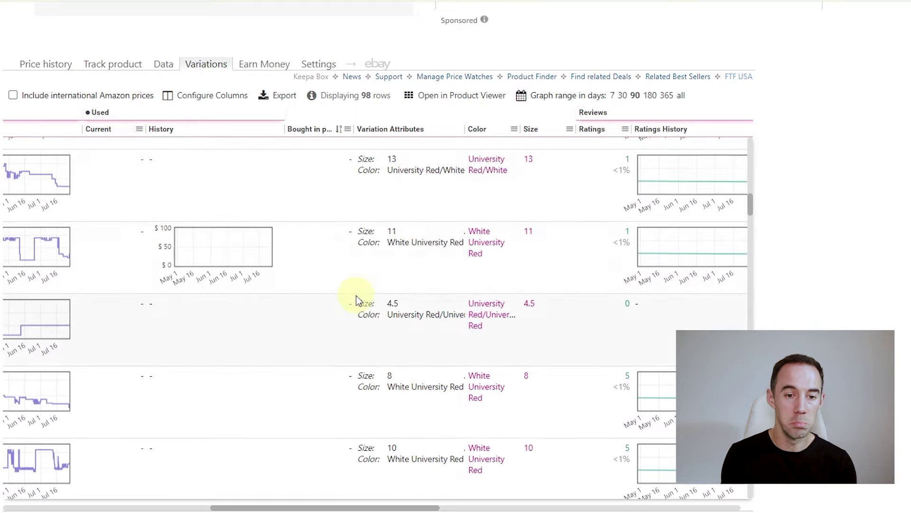
{"action": "scroll", "coordinate": [357, 307], "scroll_direction": "up", "scroll_amount": 20}
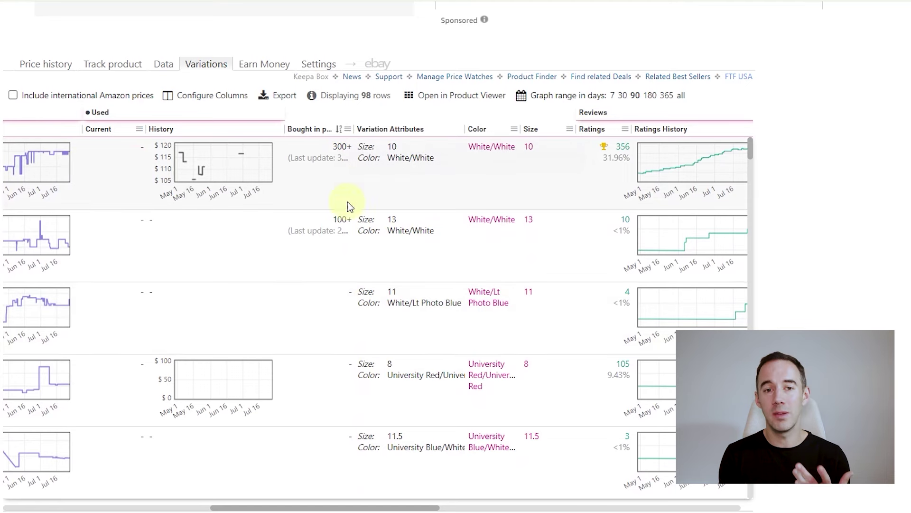
Step: Inspect the ratings and reviews histories of the shoe's size and color variations
{"action": "left_click_drag", "start_coordinate": [373, 506], "coordinate": [462, 505]}
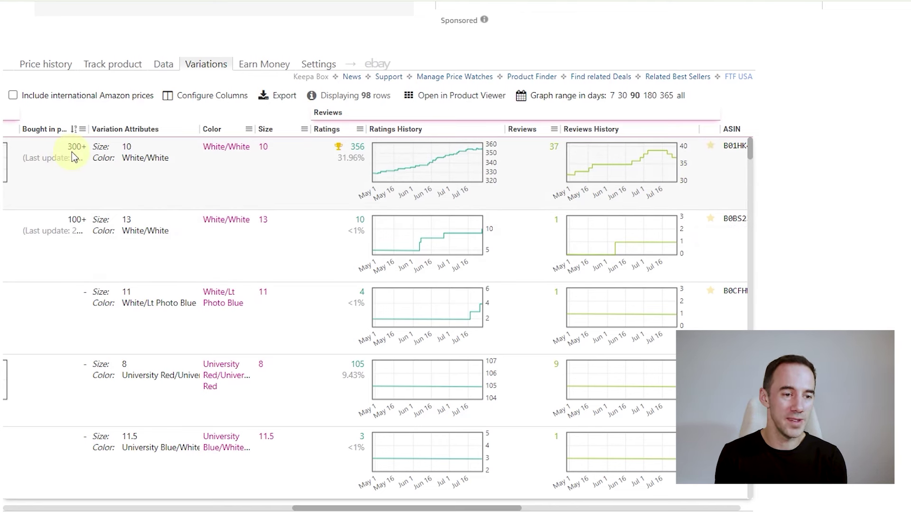
{"action": "mouse_move", "coordinate": [452, 176]}
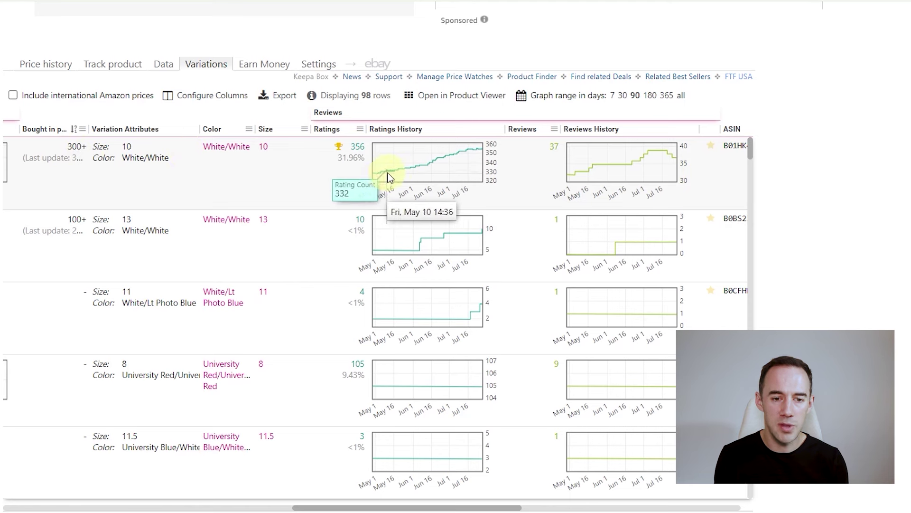
{"action": "mouse_move", "coordinate": [573, 172]}
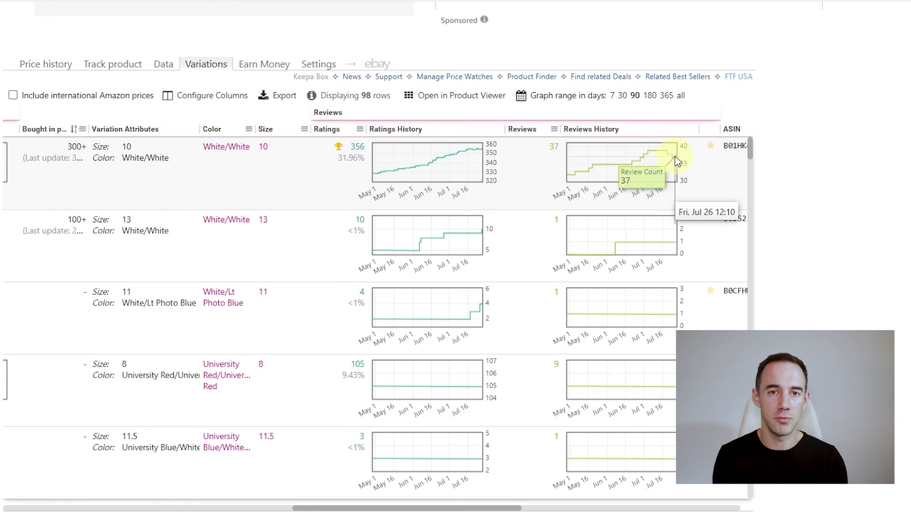
{"action": "mouse_move", "coordinate": [397, 252]}
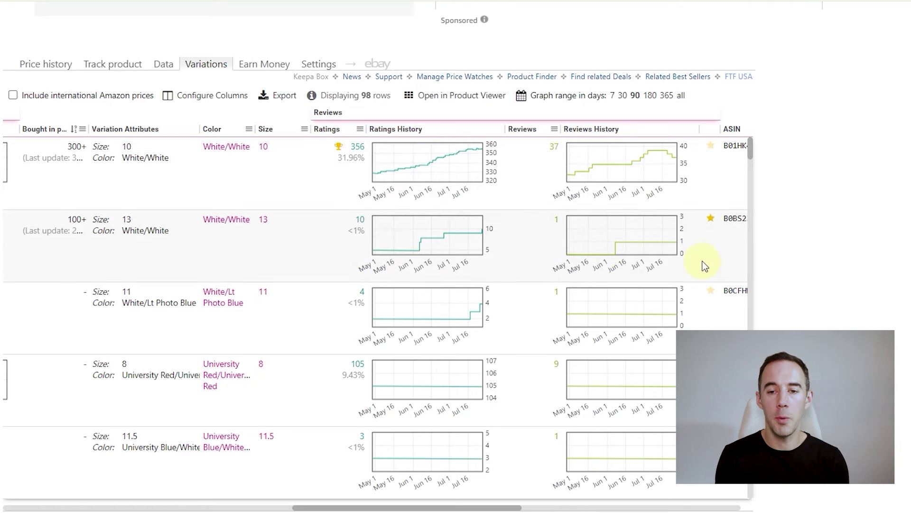
{"action": "scroll", "coordinate": [703, 264], "scroll_direction": "down", "scroll_amount": 5}
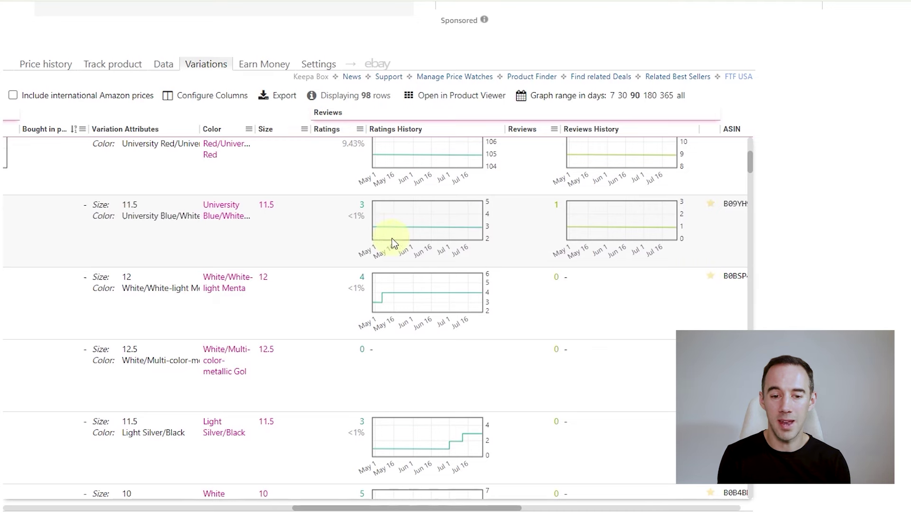
{"action": "scroll", "coordinate": [656, 250], "scroll_direction": "down", "scroll_amount": 10}
{"action": "scroll", "coordinate": [389, 347], "scroll_direction": "down", "scroll_amount": 2}
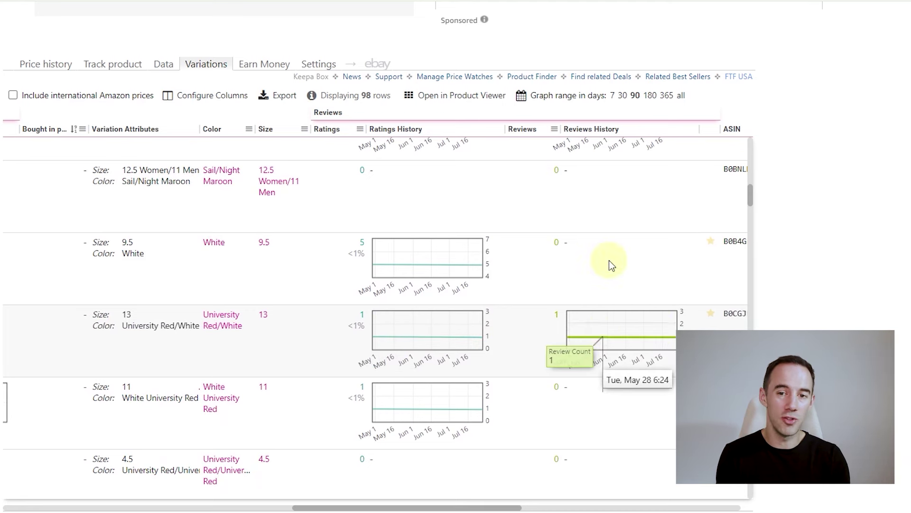
Step: Set the variation graphs' range to 365 days and review the ratings and reviews histories over the year
{"action": "left_click", "coordinate": [664, 97]}
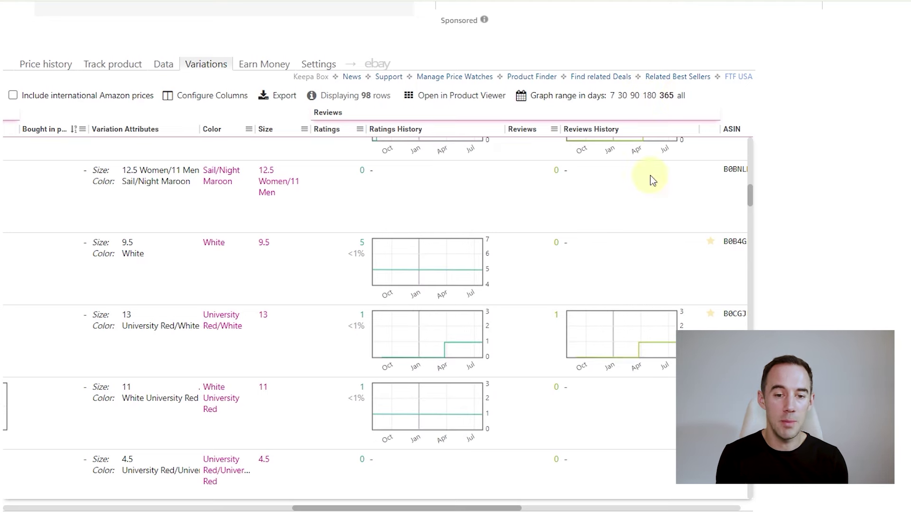
{"action": "scroll", "coordinate": [602, 302], "scroll_direction": "up", "scroll_amount": 3}
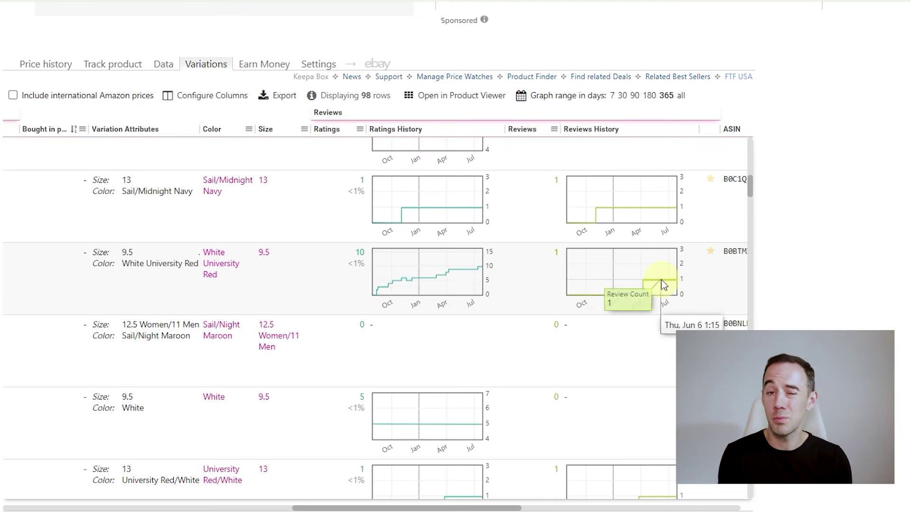
{"action": "scroll", "coordinate": [663, 283], "scroll_direction": "down", "scroll_amount": 10}
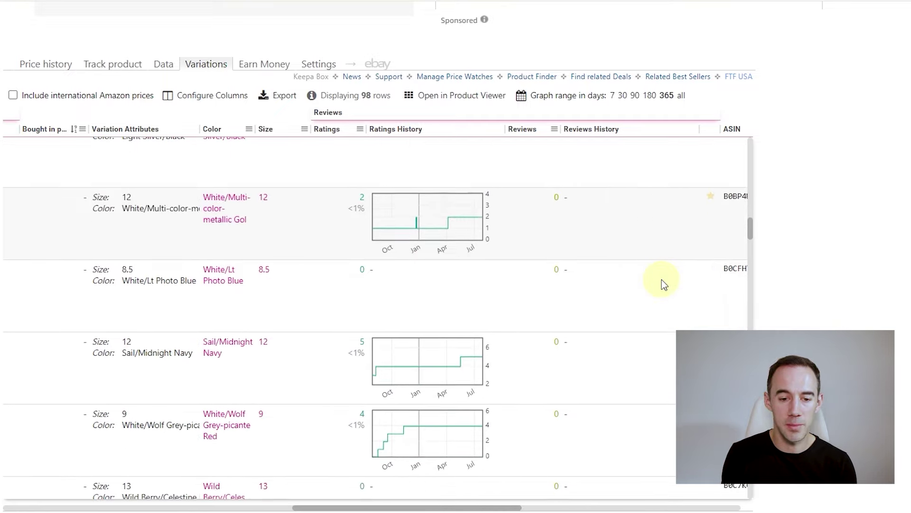
{"action": "scroll", "coordinate": [662, 280], "scroll_direction": "down", "scroll_amount": 5}
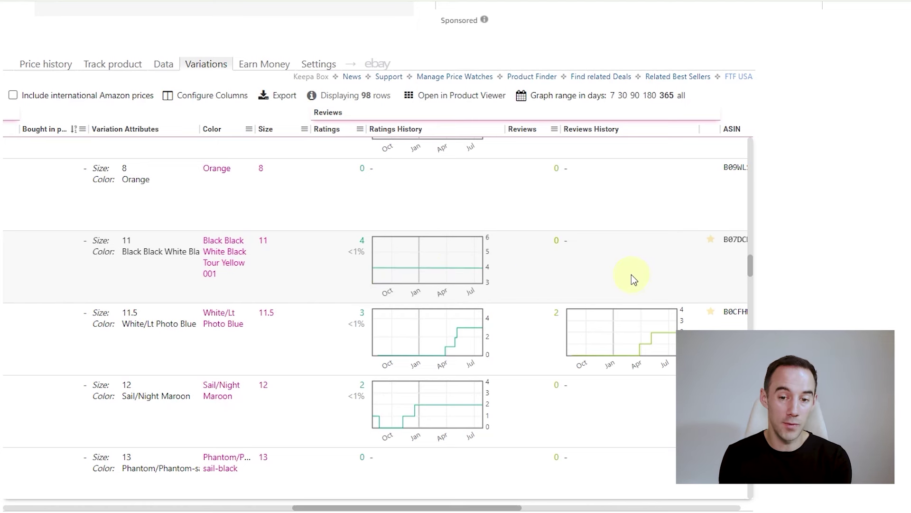
{"action": "mouse_move", "coordinate": [454, 268]}
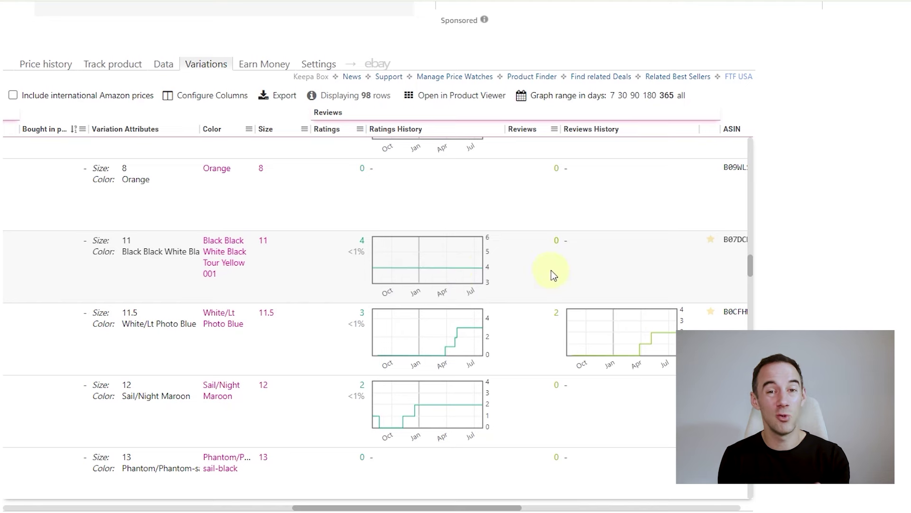
Step: Look through the remaining shoe variations, comparing how each size and color's ratings and reviews counts developed over the year
{"action": "scroll", "coordinate": [620, 270], "scroll_direction": "down", "scroll_amount": 5}
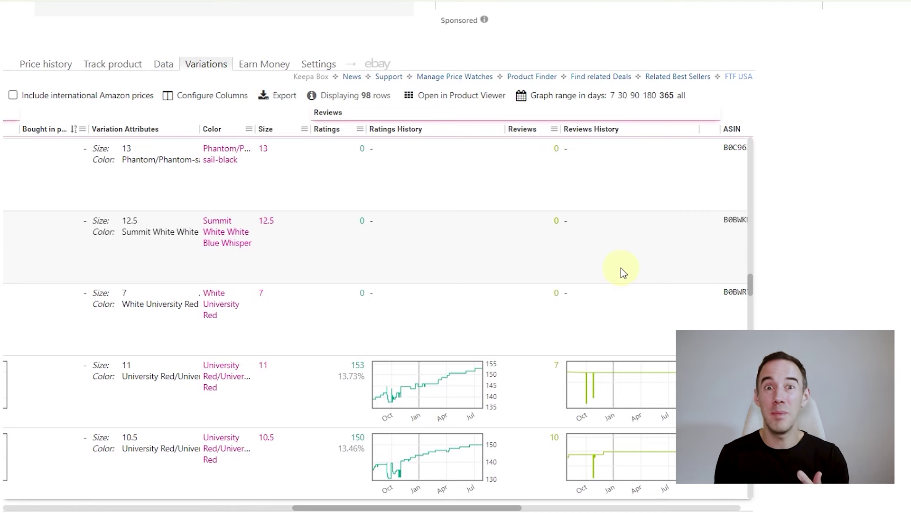
{"action": "scroll", "coordinate": [623, 272], "scroll_direction": "down", "scroll_amount": 4}
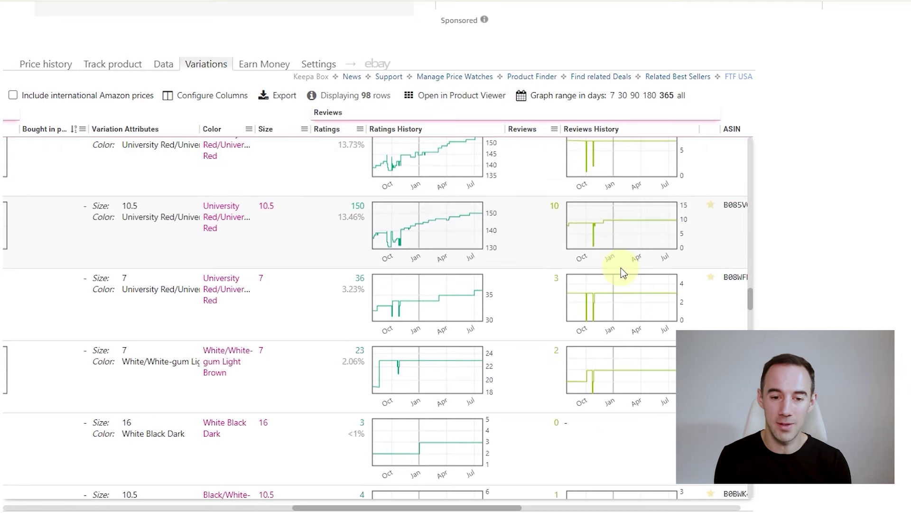
{"action": "scroll", "coordinate": [621, 268], "scroll_direction": "down", "scroll_amount": 4}
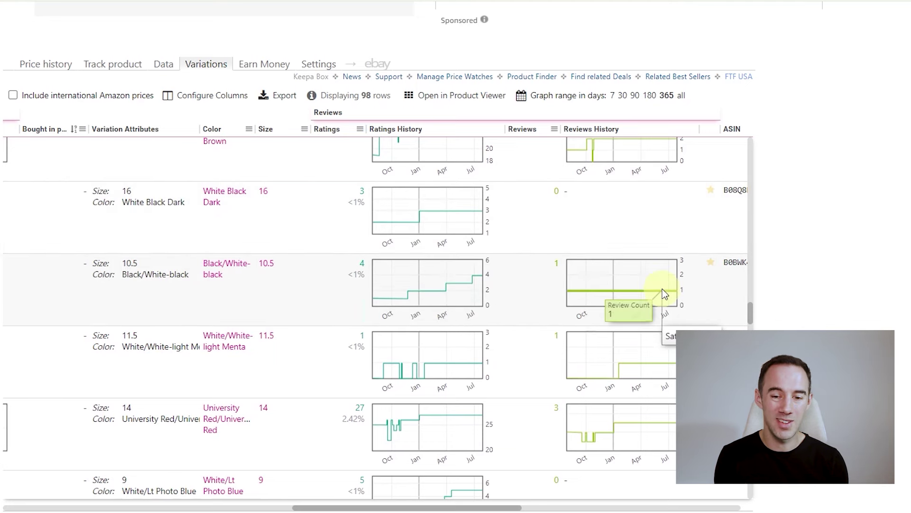
{"action": "scroll", "coordinate": [631, 278], "scroll_direction": "down", "scroll_amount": 4}
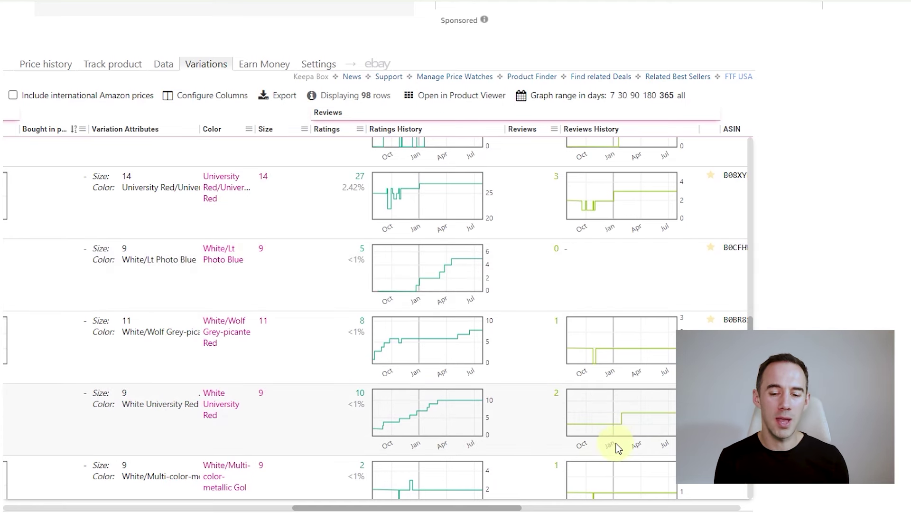
{"action": "mouse_move", "coordinate": [446, 417]}
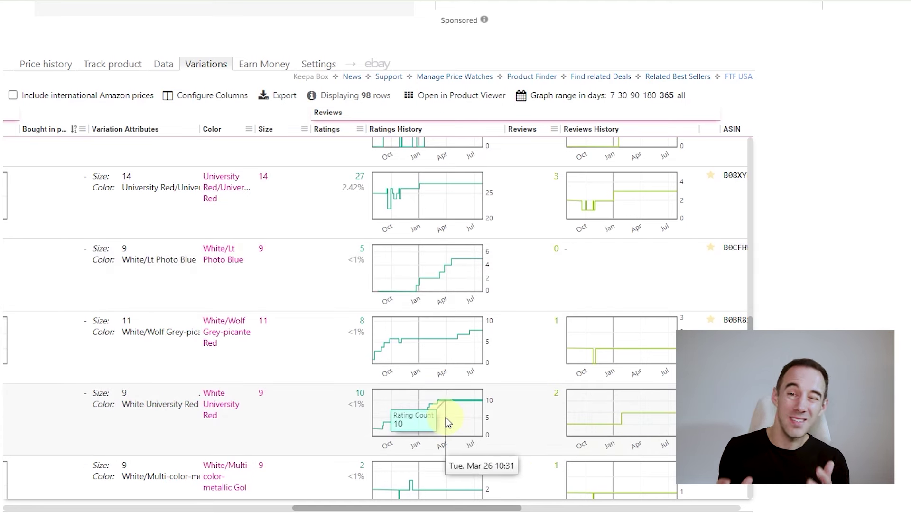
{"action": "scroll", "coordinate": [446, 418], "scroll_direction": "down", "scroll_amount": 15}
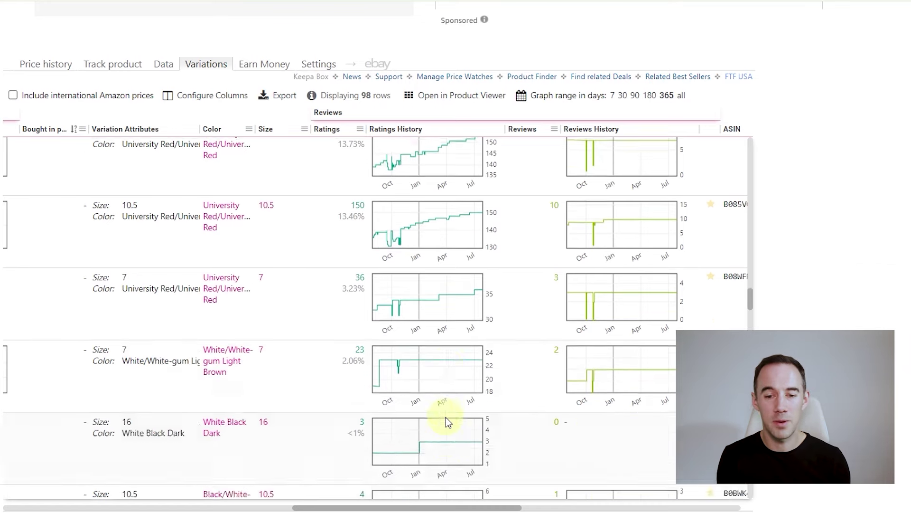
{"action": "scroll", "coordinate": [425, 291], "scroll_direction": "up", "scroll_amount": 3}
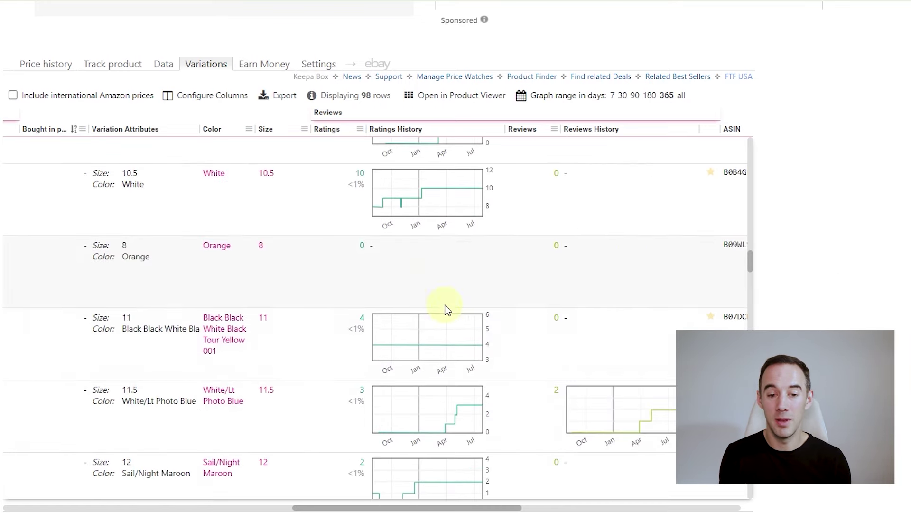
{"action": "mouse_move", "coordinate": [380, 345]}
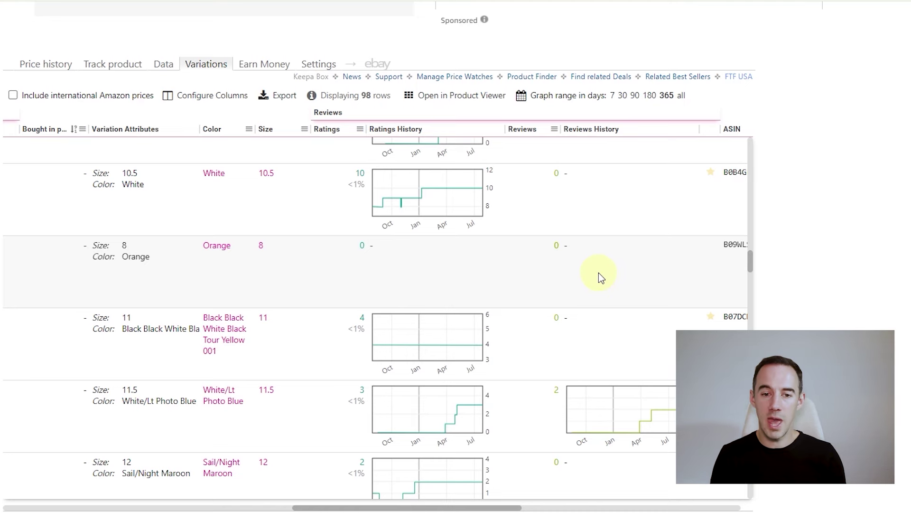
Step: Open the listing of the Orange size 8 shoe variation and show its Keepa offers
{"action": "left_click_drag", "start_coordinate": [488, 507], "coordinate": [199, 507]}
{"action": "left_click", "coordinate": [104, 266]}
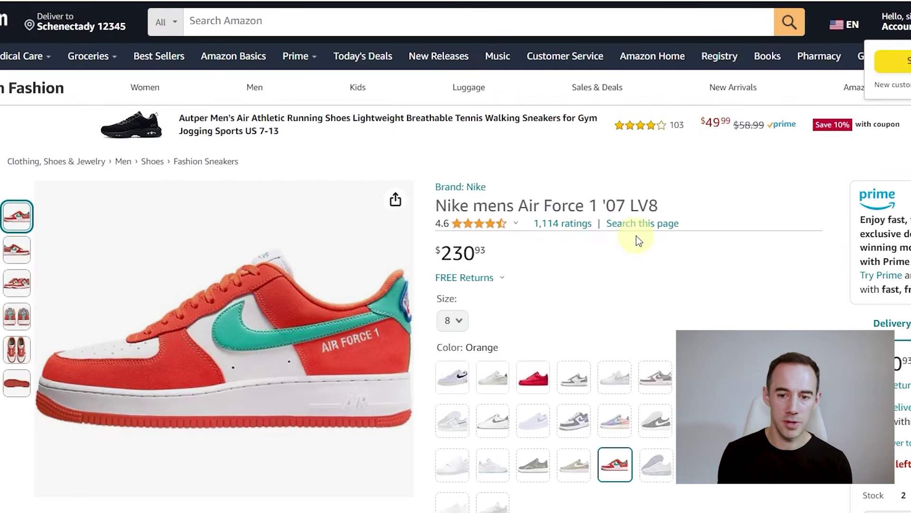
{"action": "scroll", "coordinate": [613, 289], "scroll_direction": "down", "scroll_amount": 9}
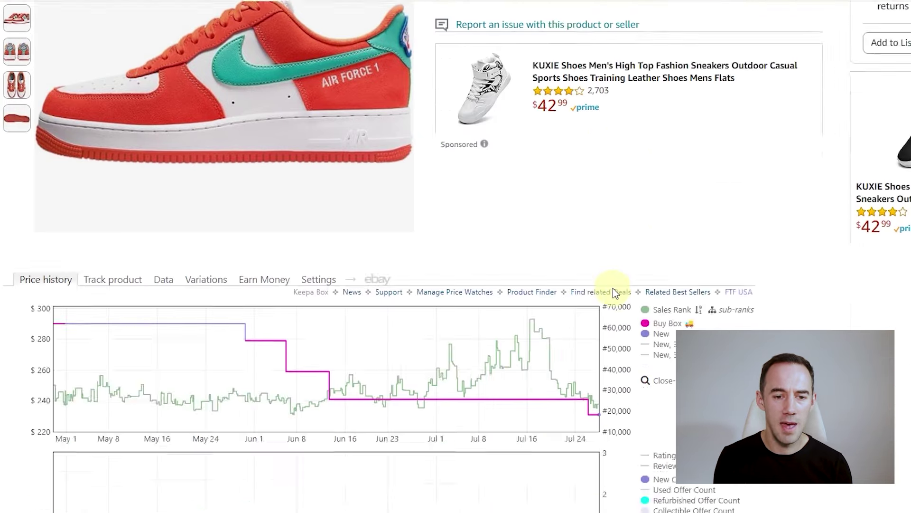
{"action": "left_click", "coordinate": [163, 125]}
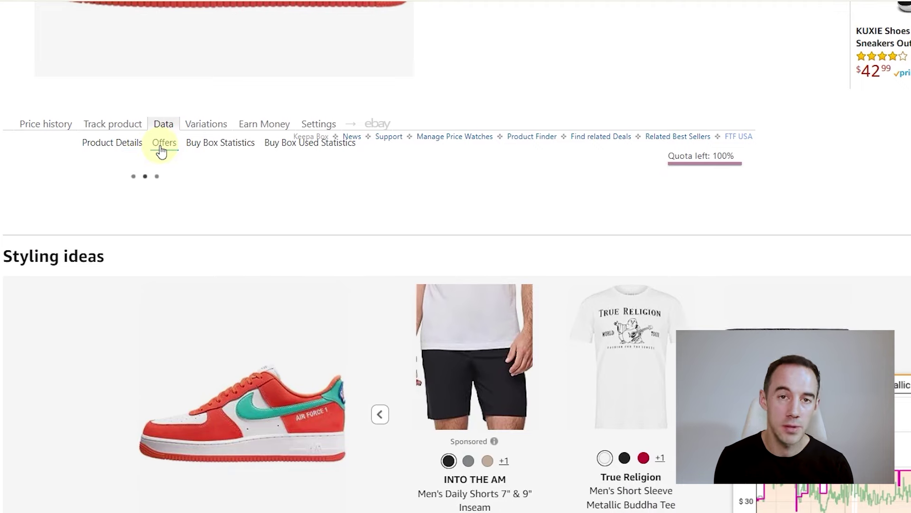
{"action": "left_click", "coordinate": [161, 147]}
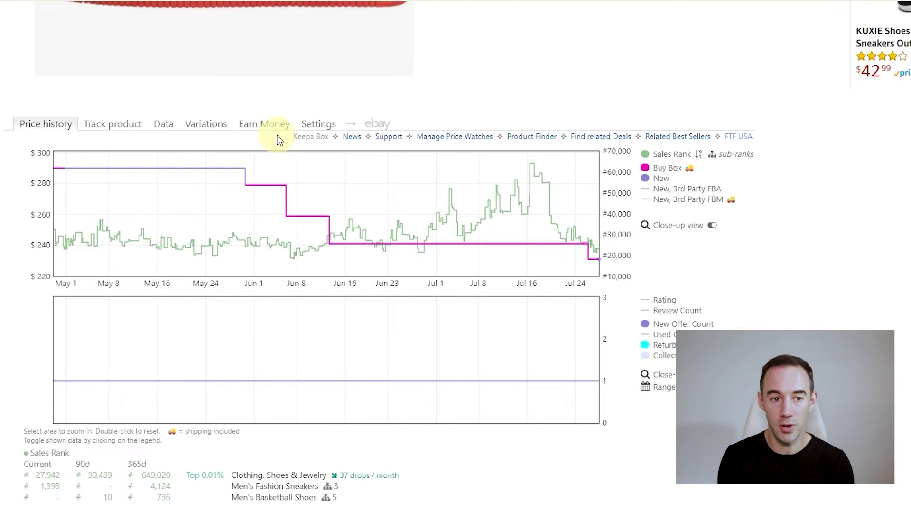
{"action": "left_click", "coordinate": [163, 125]}
{"action": "left_click", "coordinate": [163, 142]}
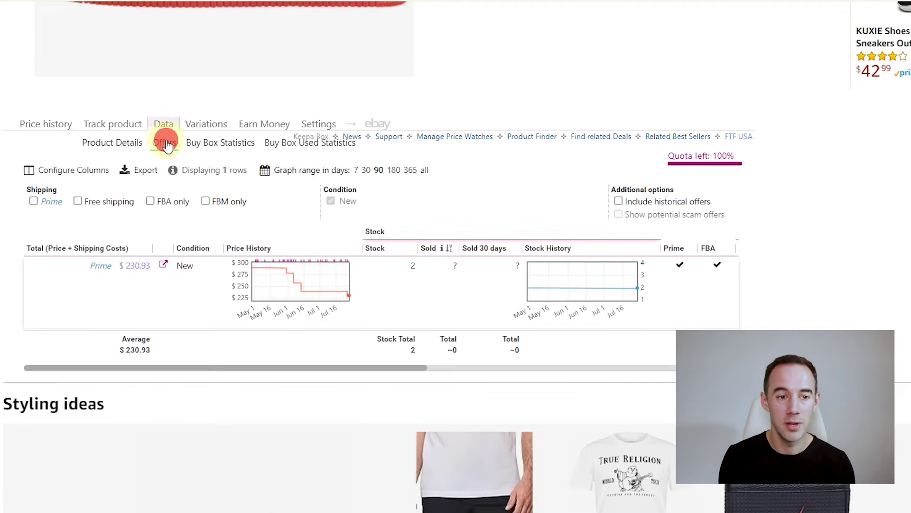
Step: Limit the shoe's offers to Prime, include historical offers, and set the graph range to 365 days
{"action": "left_click", "coordinate": [33, 202]}
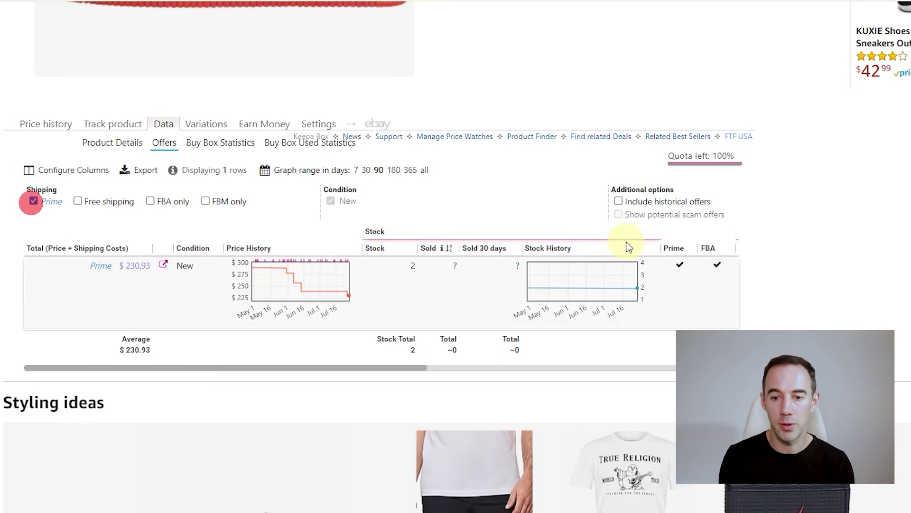
{"action": "left_click", "coordinate": [619, 202]}
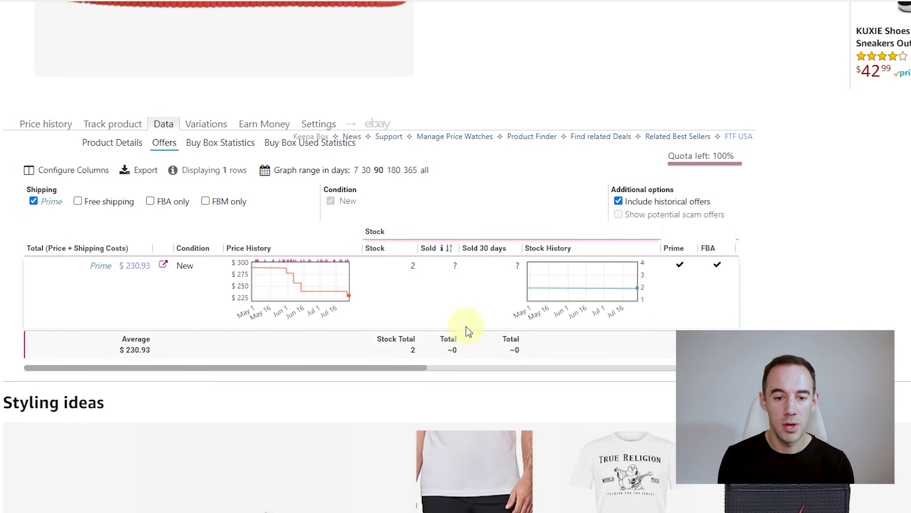
{"action": "left_click", "coordinate": [411, 170]}
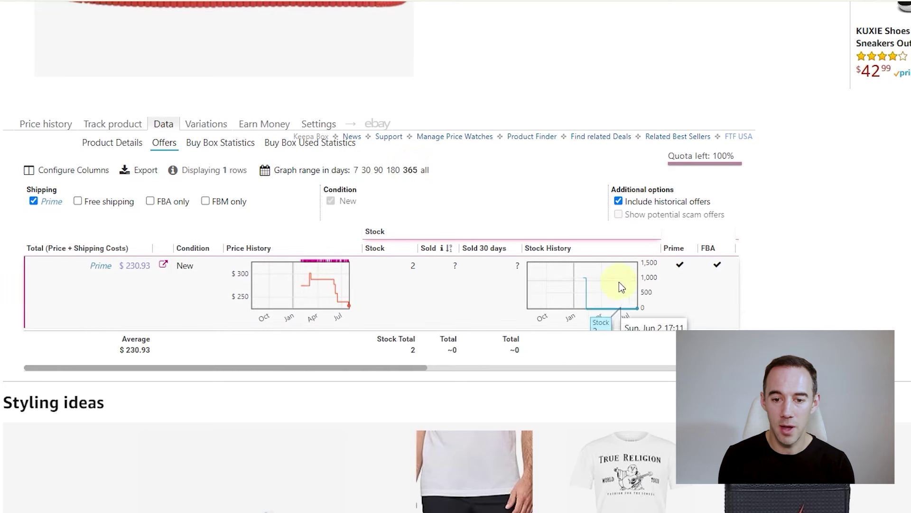
Step: Zoom the shoe offer's Stock History graph in on the period from February through July and inspect the seller's stock
{"action": "mouse_move", "coordinate": [587, 283]}
{"action": "left_click_drag", "start_coordinate": [588, 280], "coordinate": [671, 284]}
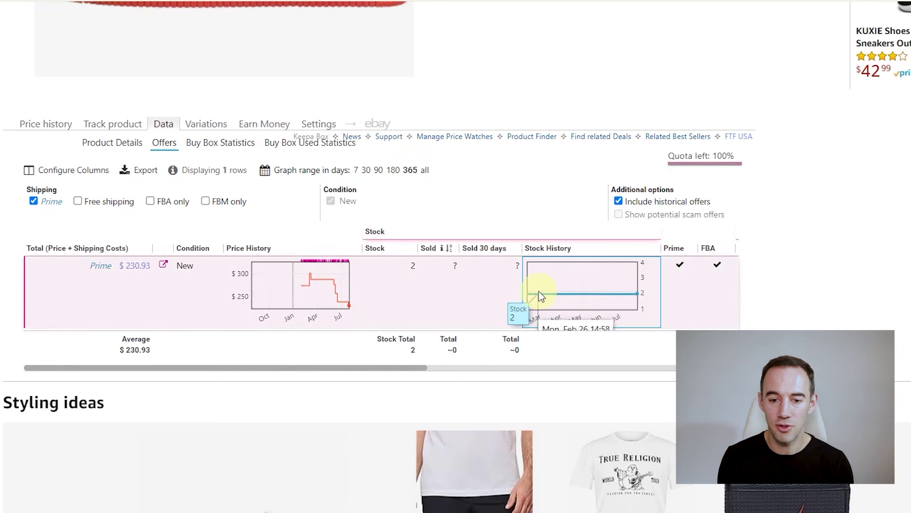
{"action": "scroll", "coordinate": [539, 291], "scroll_direction": "down", "scroll_amount": 2}
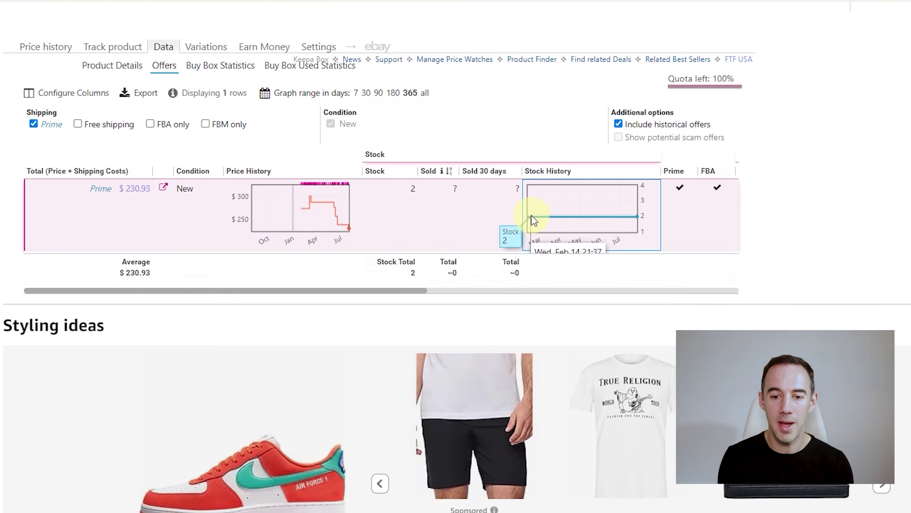
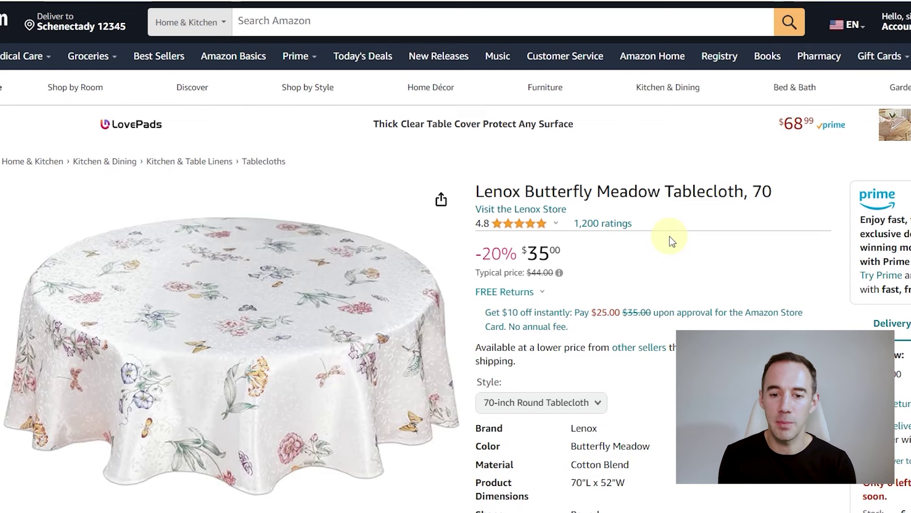
Step: Show the Keepa offers of the Lenox Butterfly Meadow Tablecloth
{"action": "scroll", "coordinate": [710, 309], "scroll_direction": "down", "scroll_amount": 10}
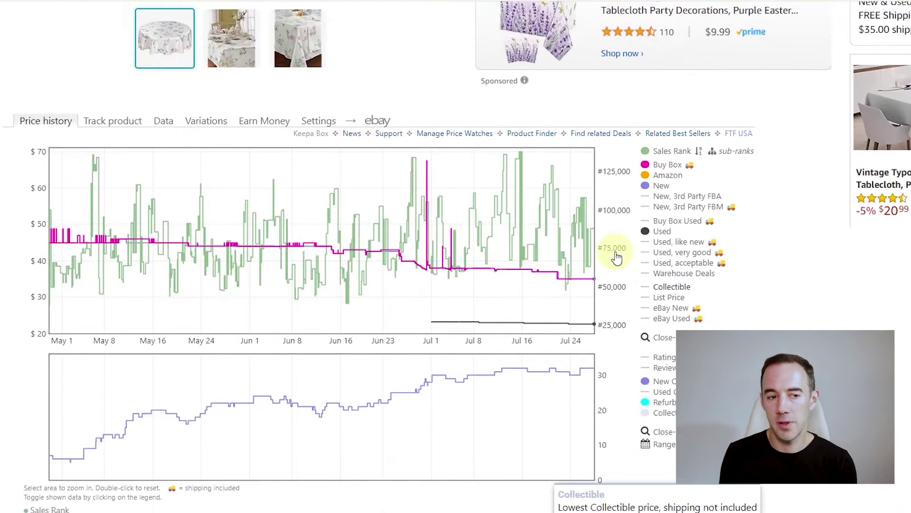
{"action": "left_click", "coordinate": [163, 121]}
{"action": "left_click", "coordinate": [165, 138]}
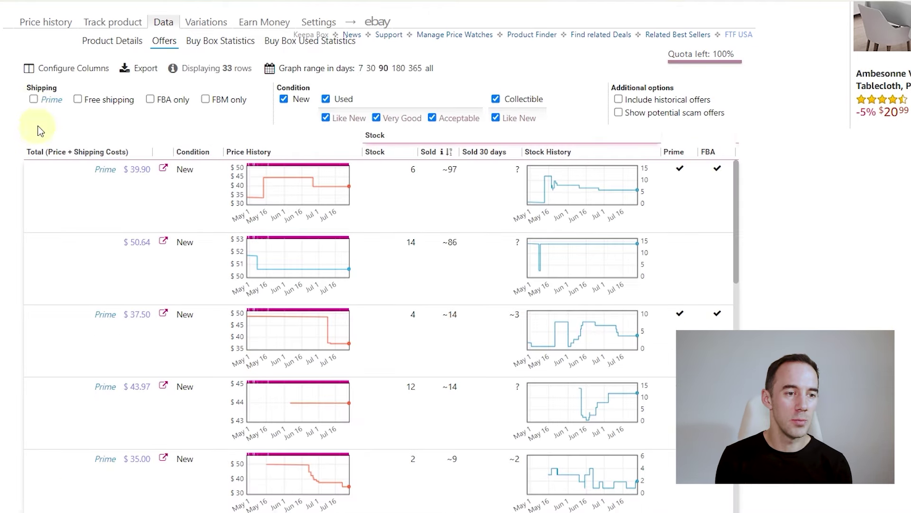
Step: Filter the tablecloth's offers to Prime and FBA only in New condition, excluding Used and Collectible, and include historical offers
{"action": "left_click", "coordinate": [33, 102]}
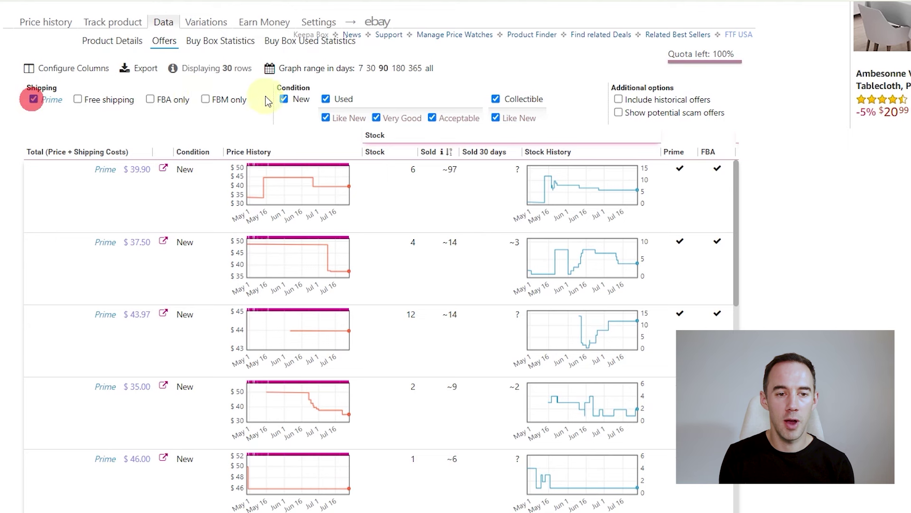
{"action": "left_click", "coordinate": [171, 105]}
{"action": "left_click", "coordinate": [339, 99]}
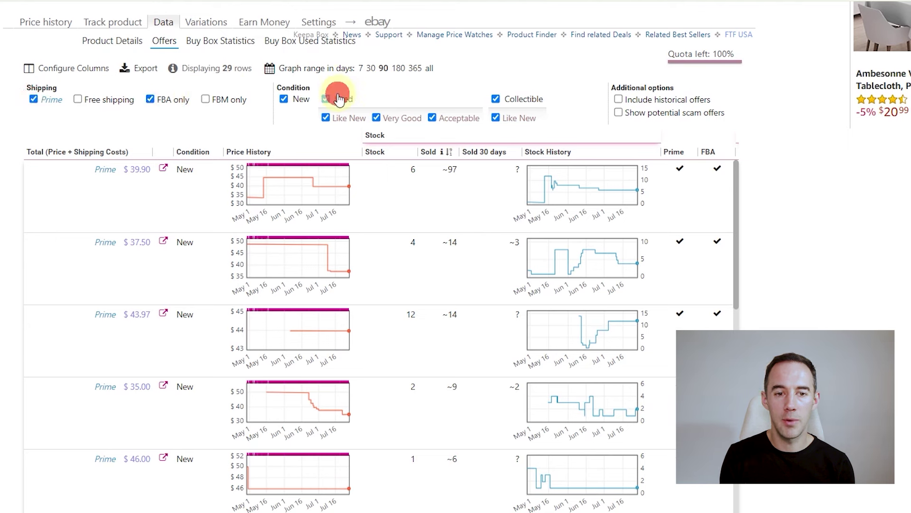
{"action": "left_click", "coordinate": [521, 99]}
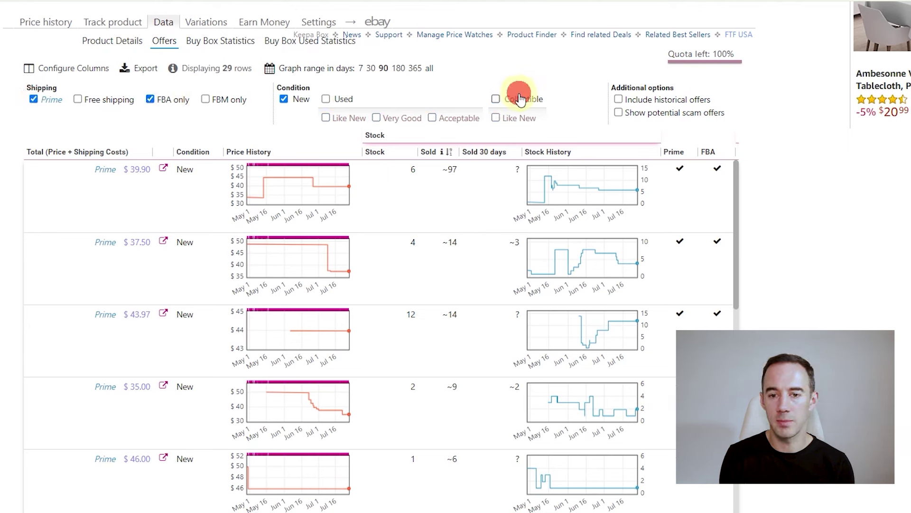
{"action": "left_click", "coordinate": [632, 99]}
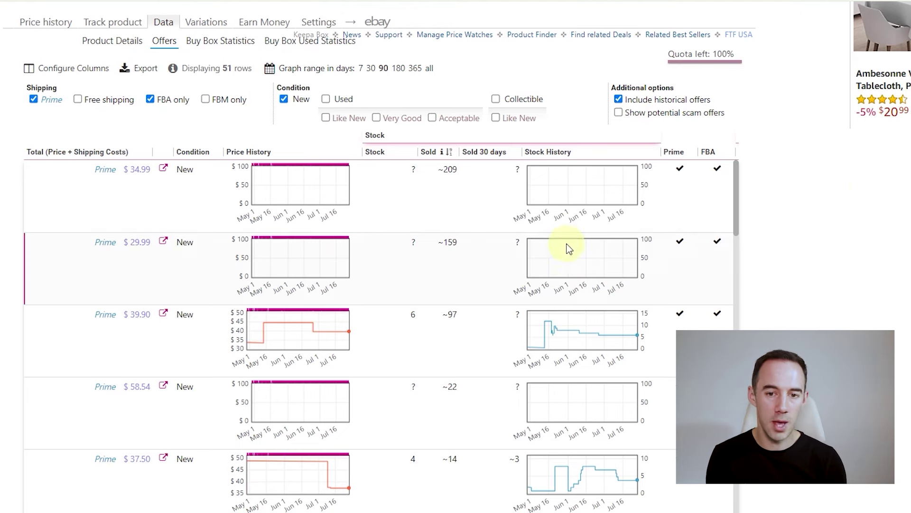
Step: Examine the tablecloth sellers' stock histories, prices and estimated sold units to judge how many units each seller moves
{"action": "scroll", "coordinate": [620, 392], "scroll_direction": "down", "scroll_amount": 4}
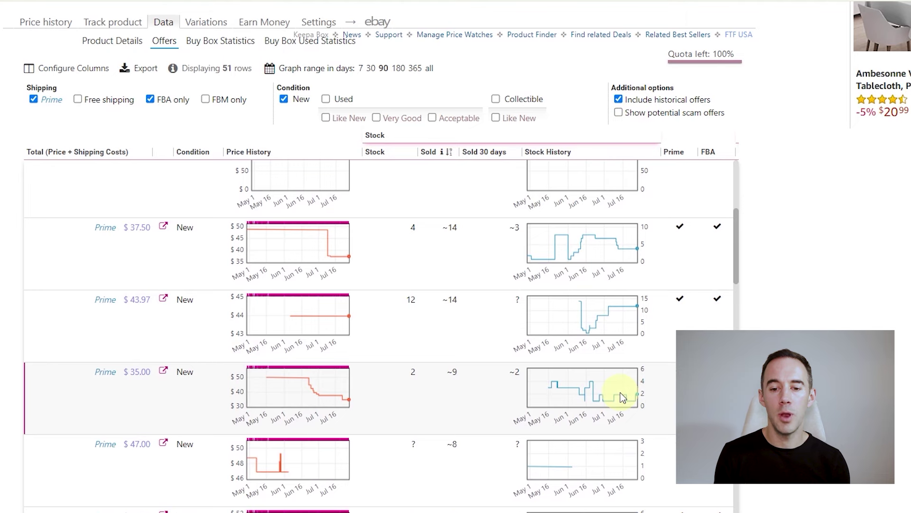
{"action": "scroll", "coordinate": [652, 392], "scroll_direction": "down", "scroll_amount": 4}
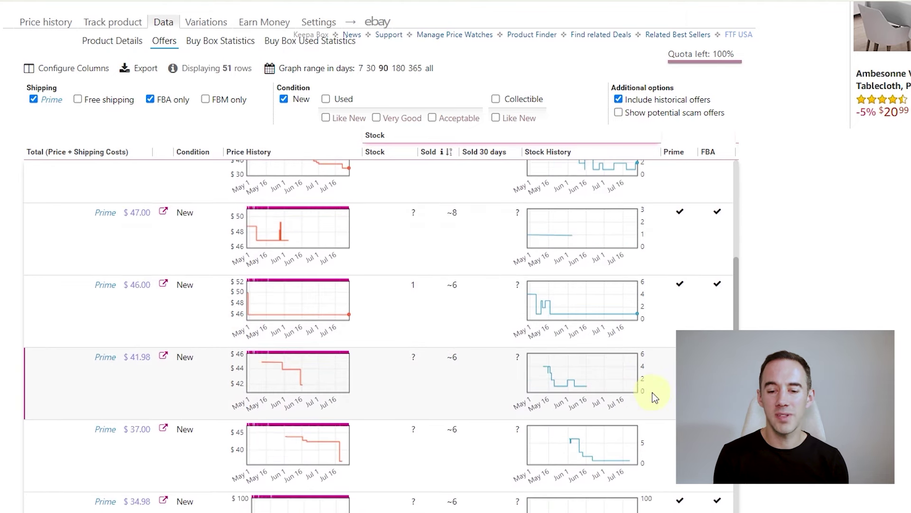
{"action": "scroll", "coordinate": [652, 392], "scroll_direction": "down", "scroll_amount": 1}
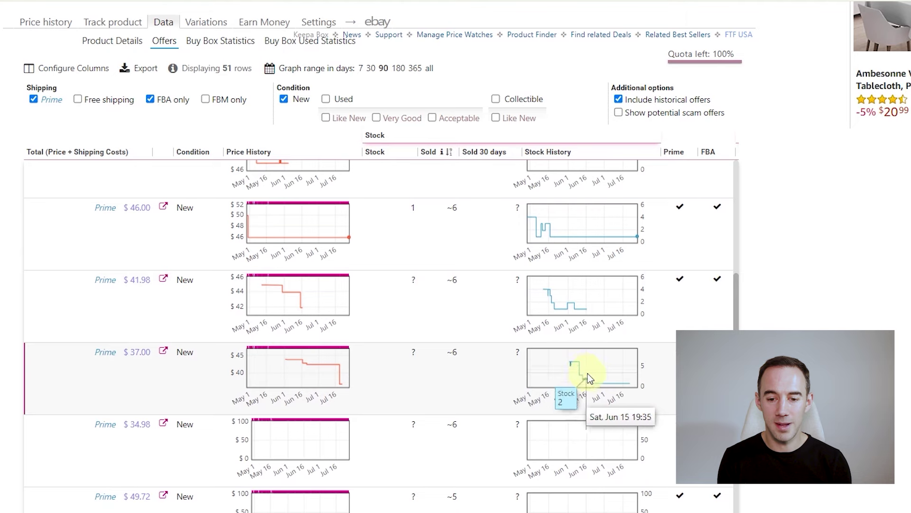
{"action": "scroll", "coordinate": [631, 388], "scroll_direction": "down", "scroll_amount": 8}
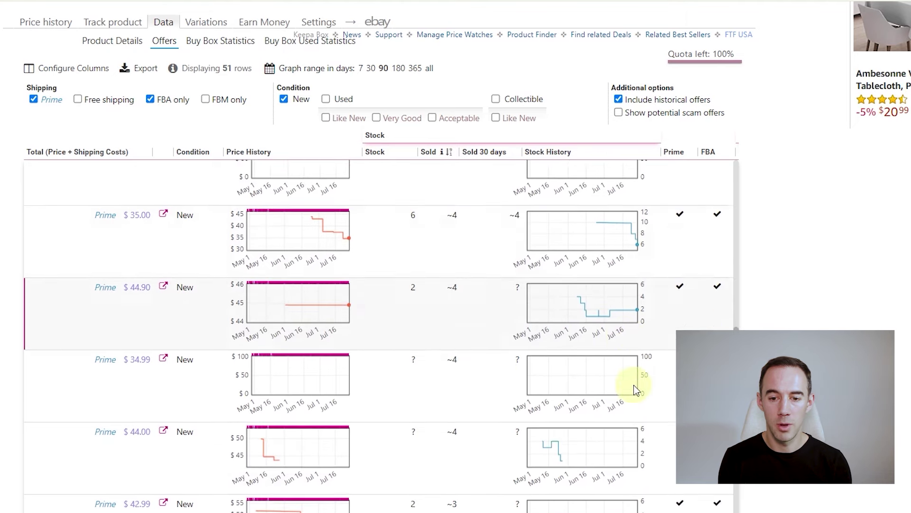
{"action": "scroll", "coordinate": [634, 384], "scroll_direction": "down", "scroll_amount": 1}
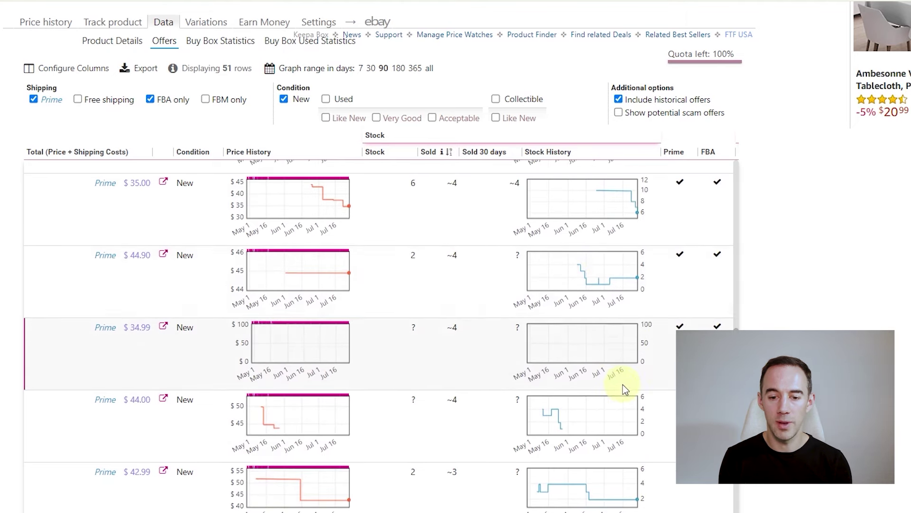
{"action": "scroll", "coordinate": [618, 382], "scroll_direction": "down", "scroll_amount": 2}
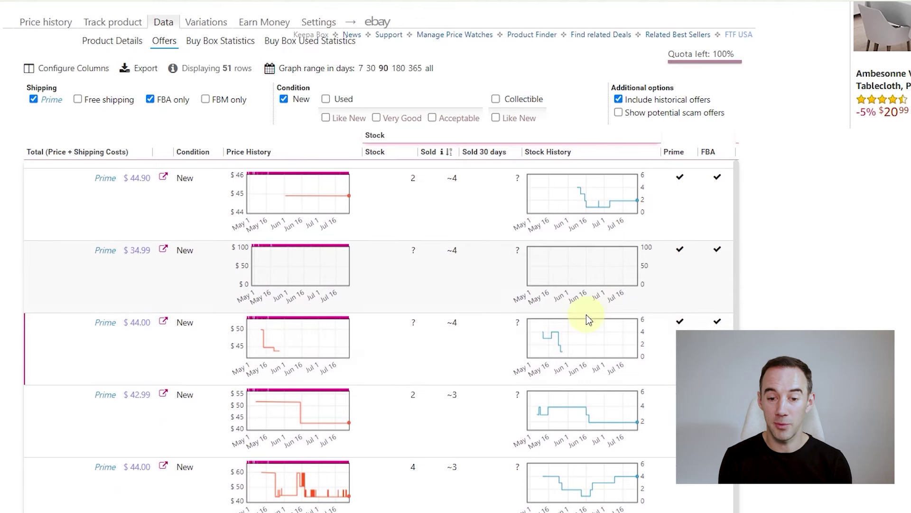
{"action": "scroll", "coordinate": [557, 331], "scroll_direction": "down", "scroll_amount": 2}
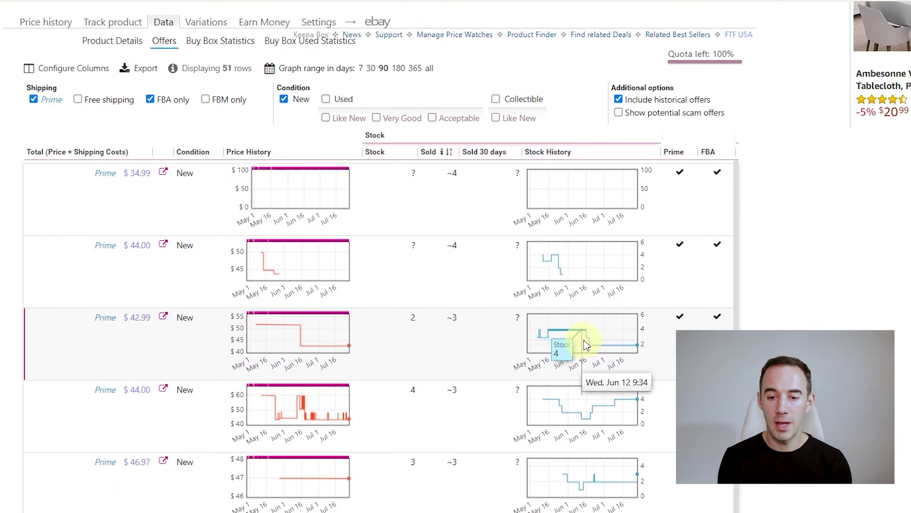
{"action": "scroll", "coordinate": [581, 342], "scroll_direction": "down", "scroll_amount": 4}
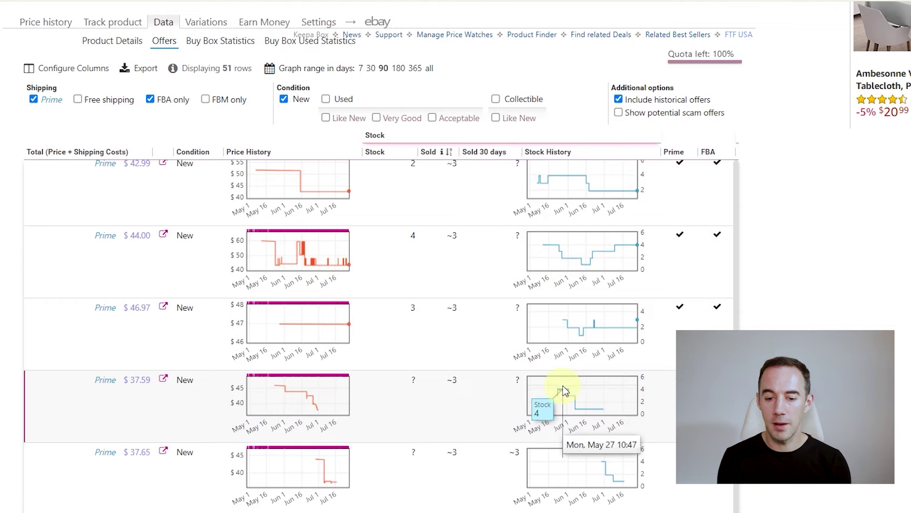
{"action": "scroll", "coordinate": [564, 390], "scroll_direction": "down", "scroll_amount": 6}
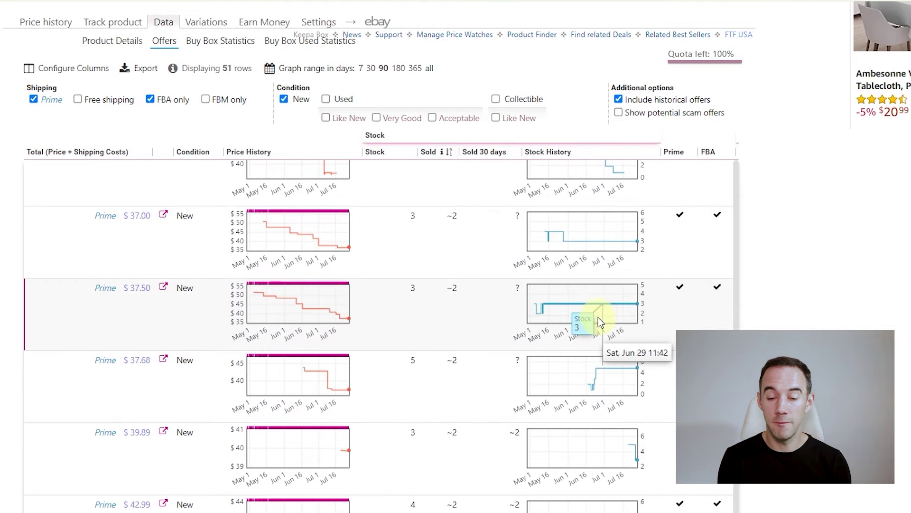
{"action": "scroll", "coordinate": [584, 408], "scroll_direction": "down", "scroll_amount": 6}
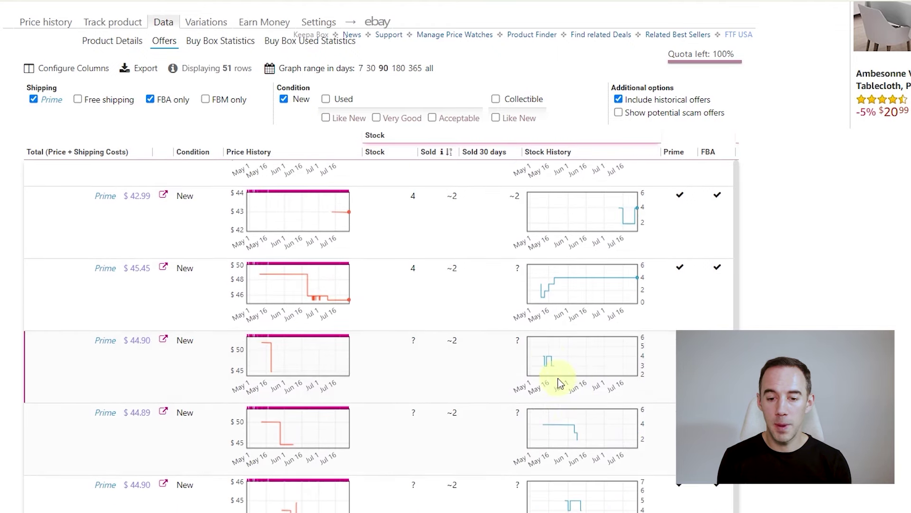
Step: Compare the stock and price graphs of the tablecloth's lower-selling FBA sellers, and check the offer table's overall stock and sold totals
{"action": "scroll", "coordinate": [565, 419], "scroll_direction": "down", "scroll_amount": 3}
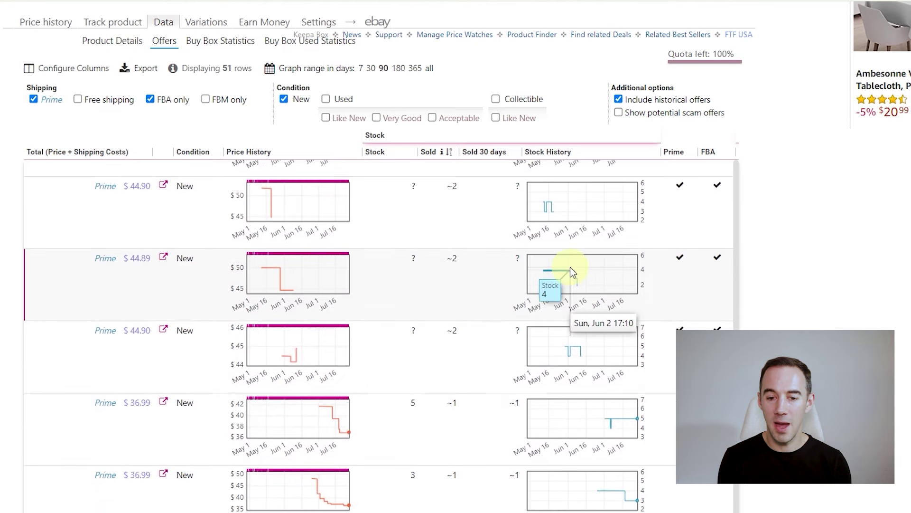
{"action": "scroll", "coordinate": [600, 291], "scroll_direction": "down", "scroll_amount": 6}
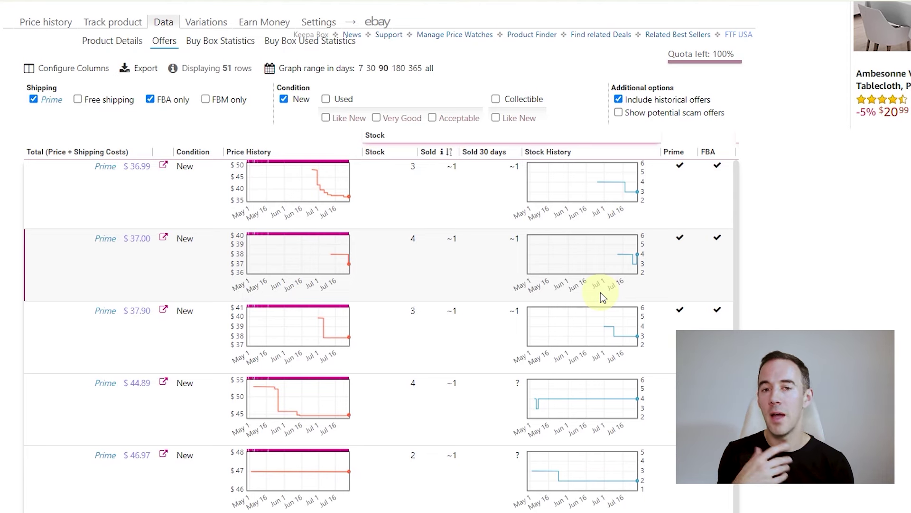
{"action": "scroll", "coordinate": [600, 293], "scroll_direction": "down", "scroll_amount": 6}
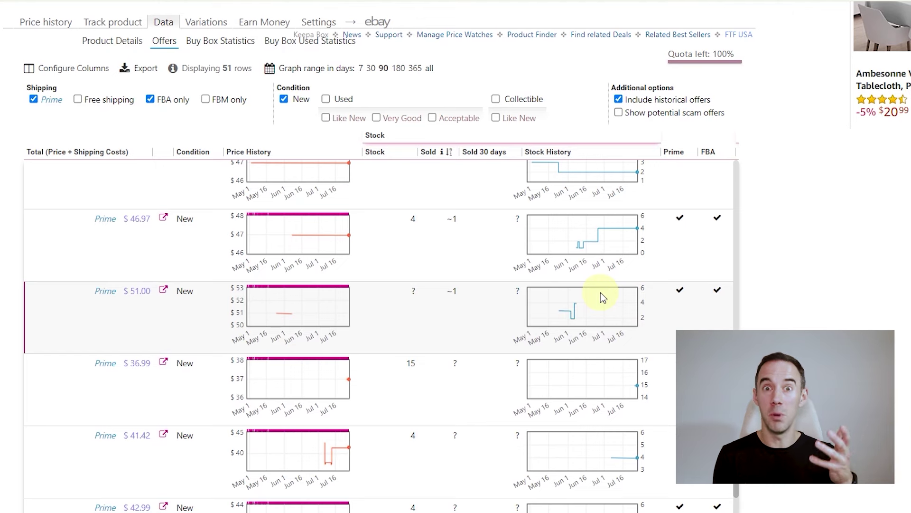
{"action": "scroll", "coordinate": [601, 292], "scroll_direction": "down", "scroll_amount": 6}
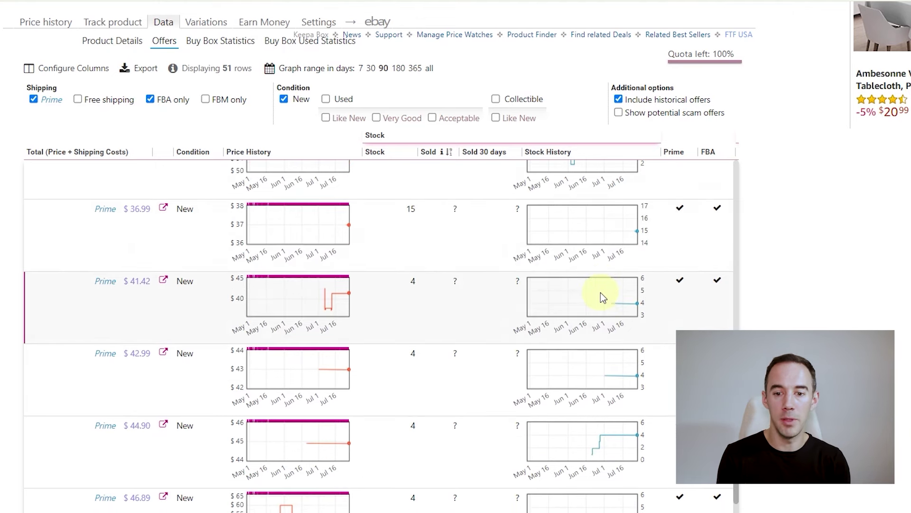
{"action": "scroll", "coordinate": [603, 298], "scroll_direction": "down", "scroll_amount": 6}
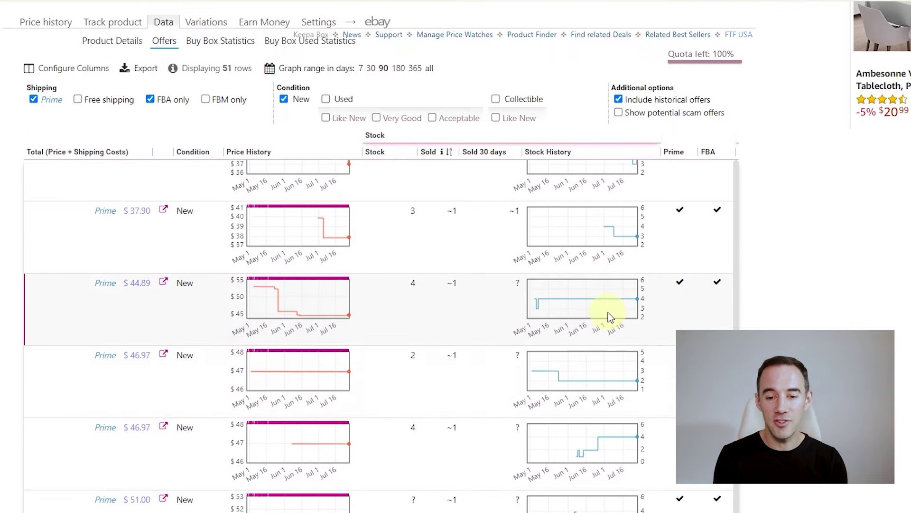
{"action": "scroll", "coordinate": [609, 314], "scroll_direction": "up", "scroll_amount": 1}
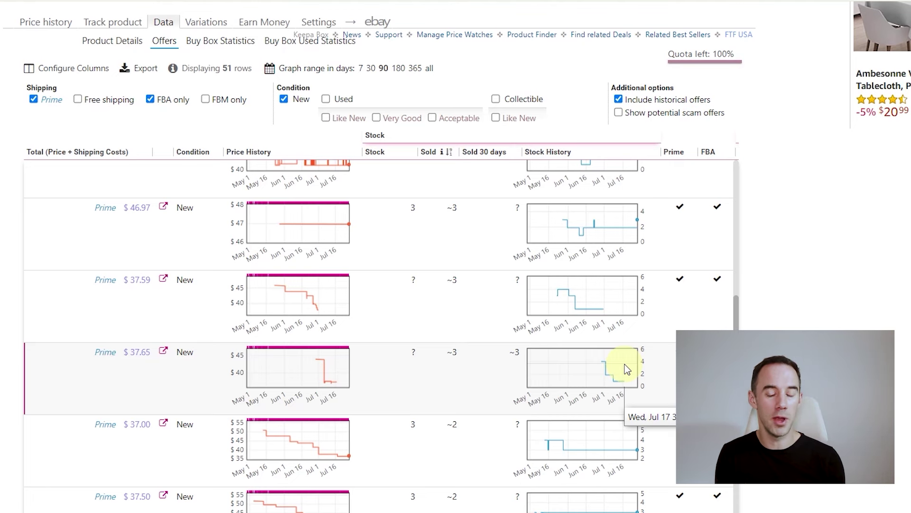
{"action": "scroll", "coordinate": [849, 297], "scroll_direction": "down", "scroll_amount": 2}
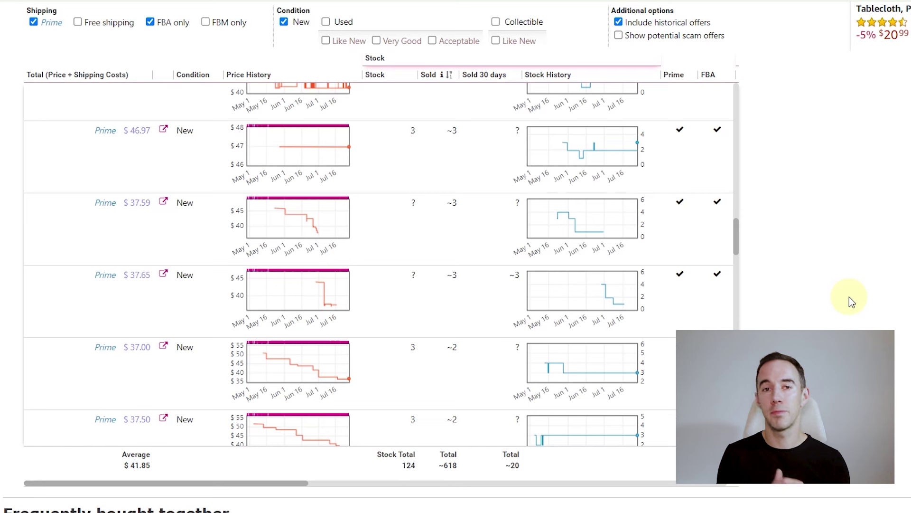